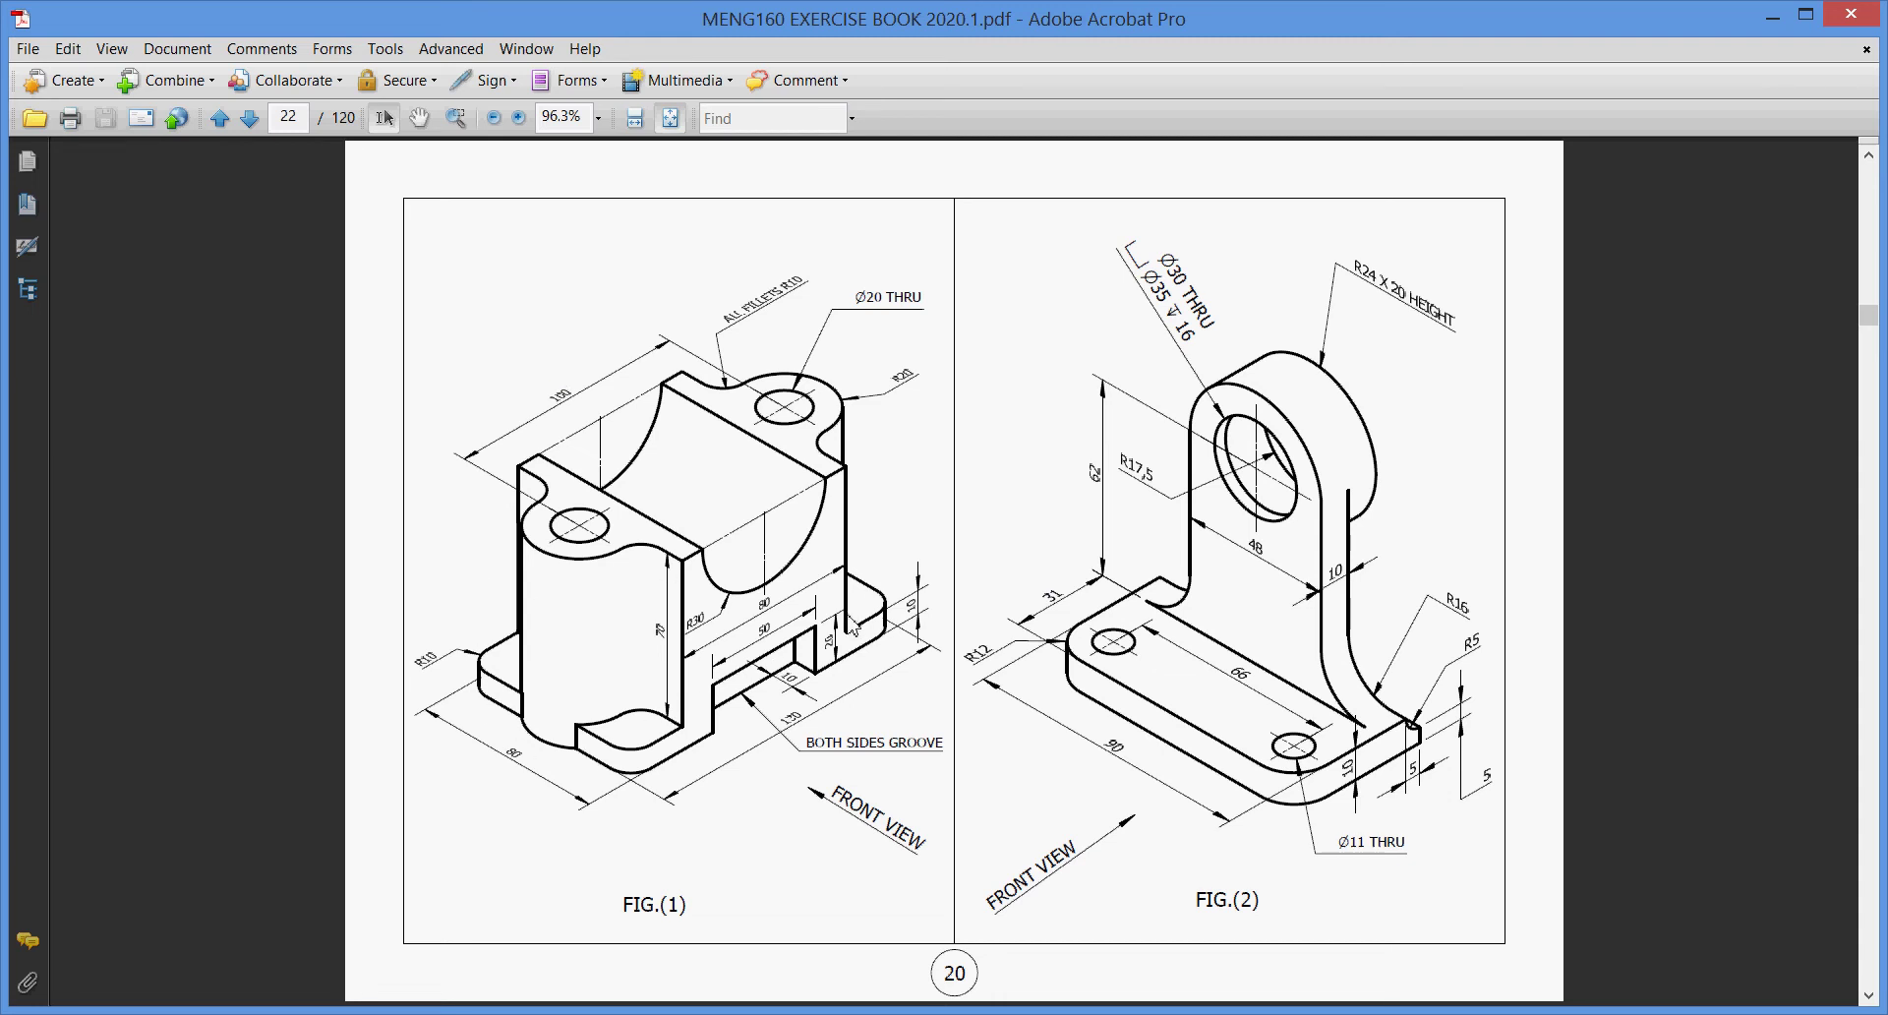
Step: Switch to AutoCAD Mechanical and place a cross of horizontal and vertical construction lines near the middle of the drawing area
key("alt+Tab")
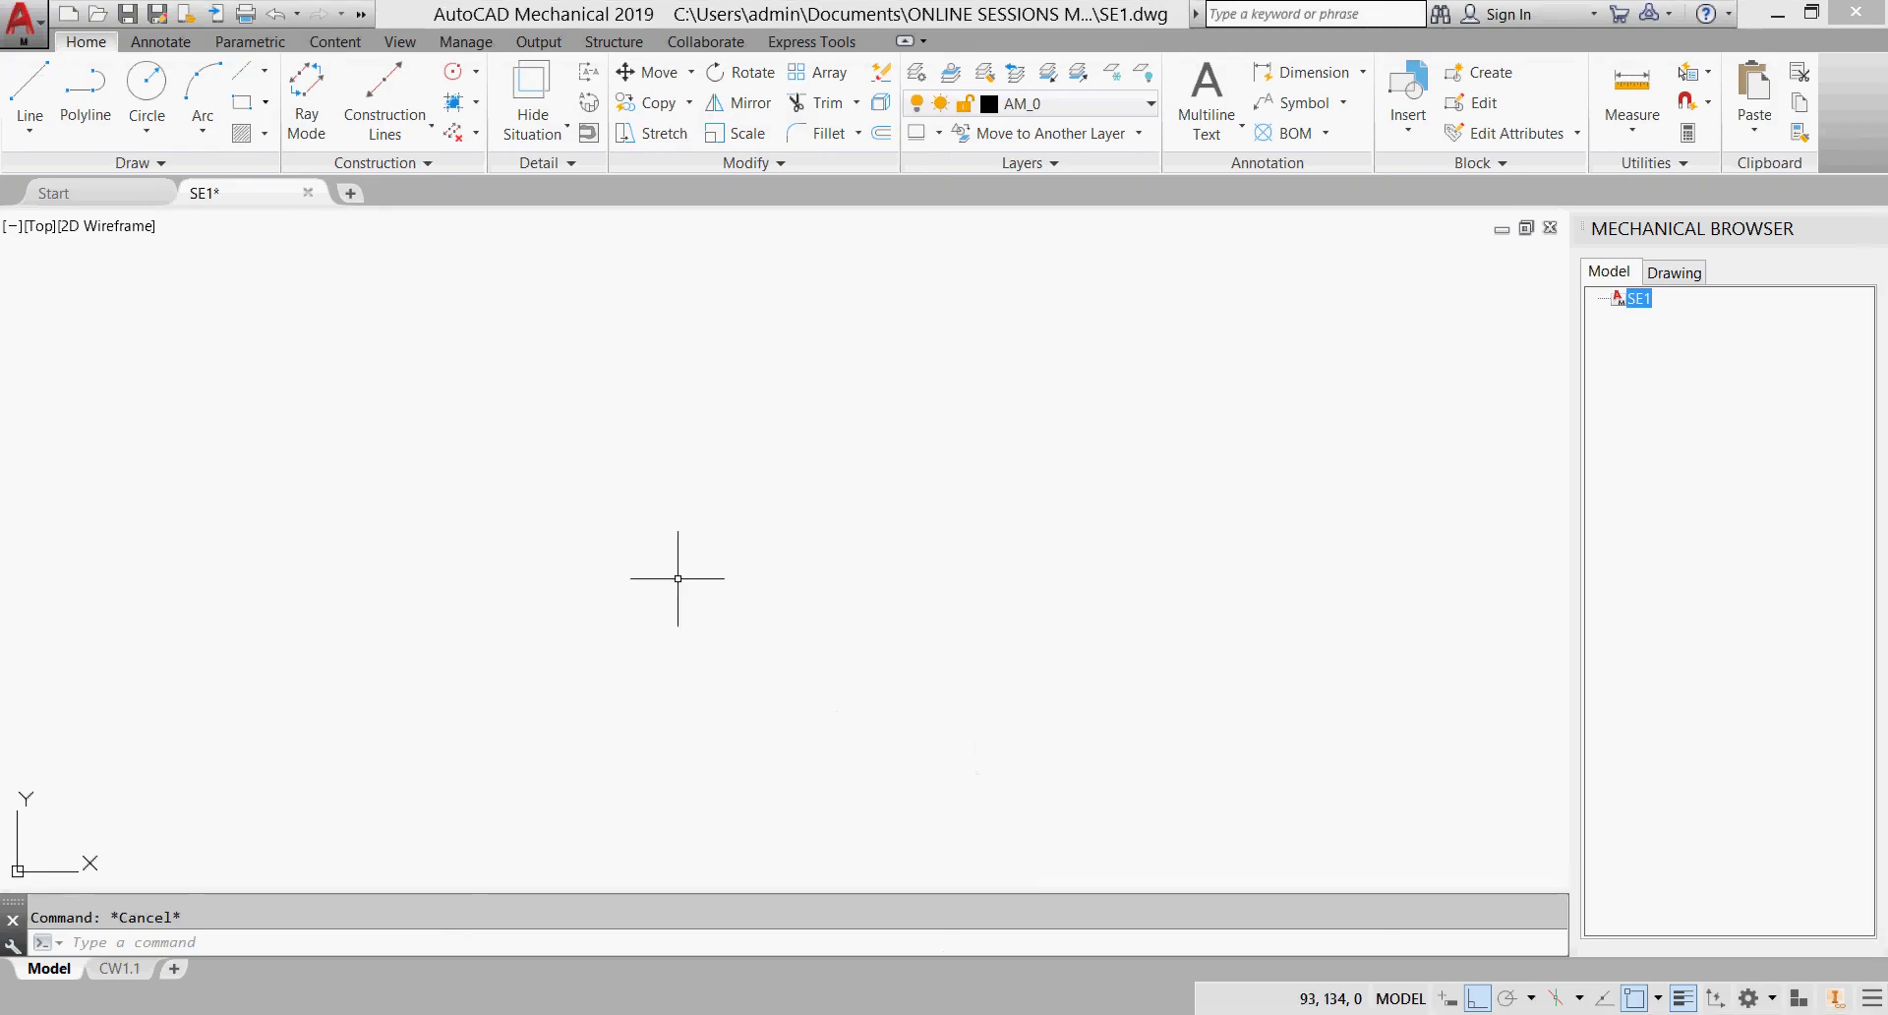
left_click(392, 126)
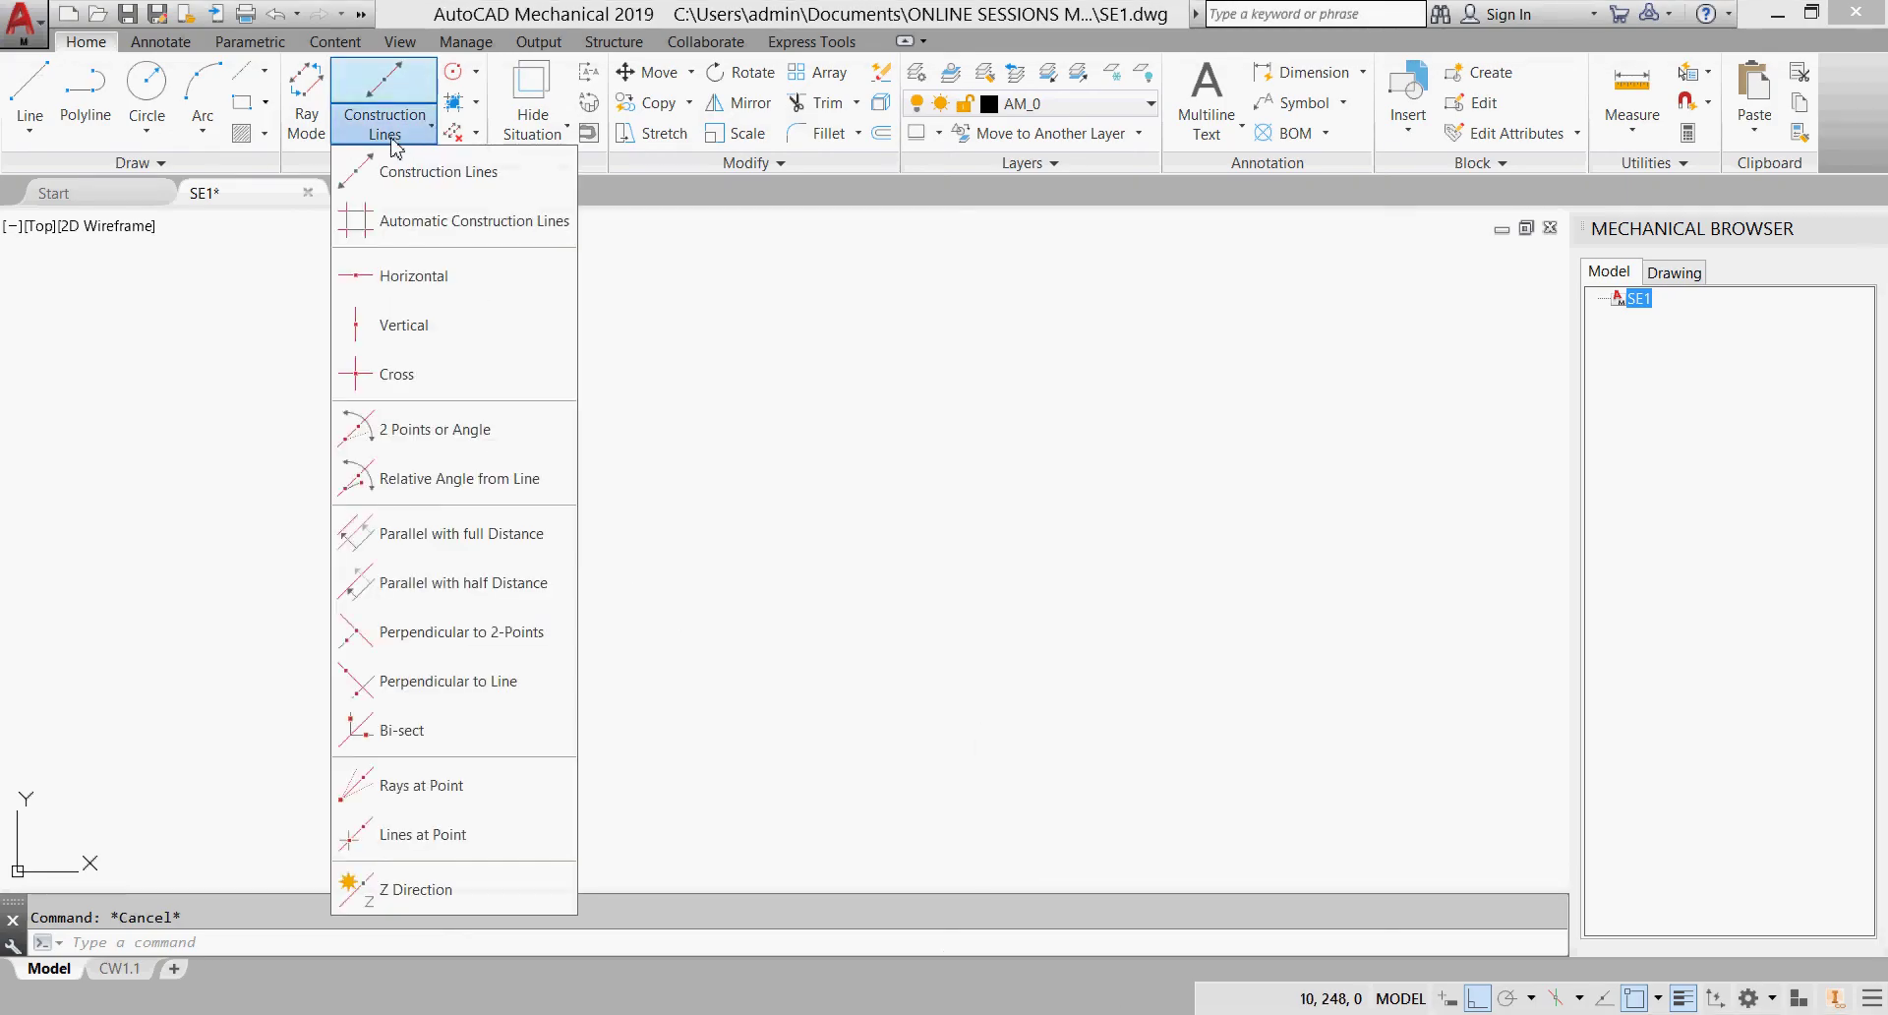
left_click(414, 373)
left_click(830, 567)
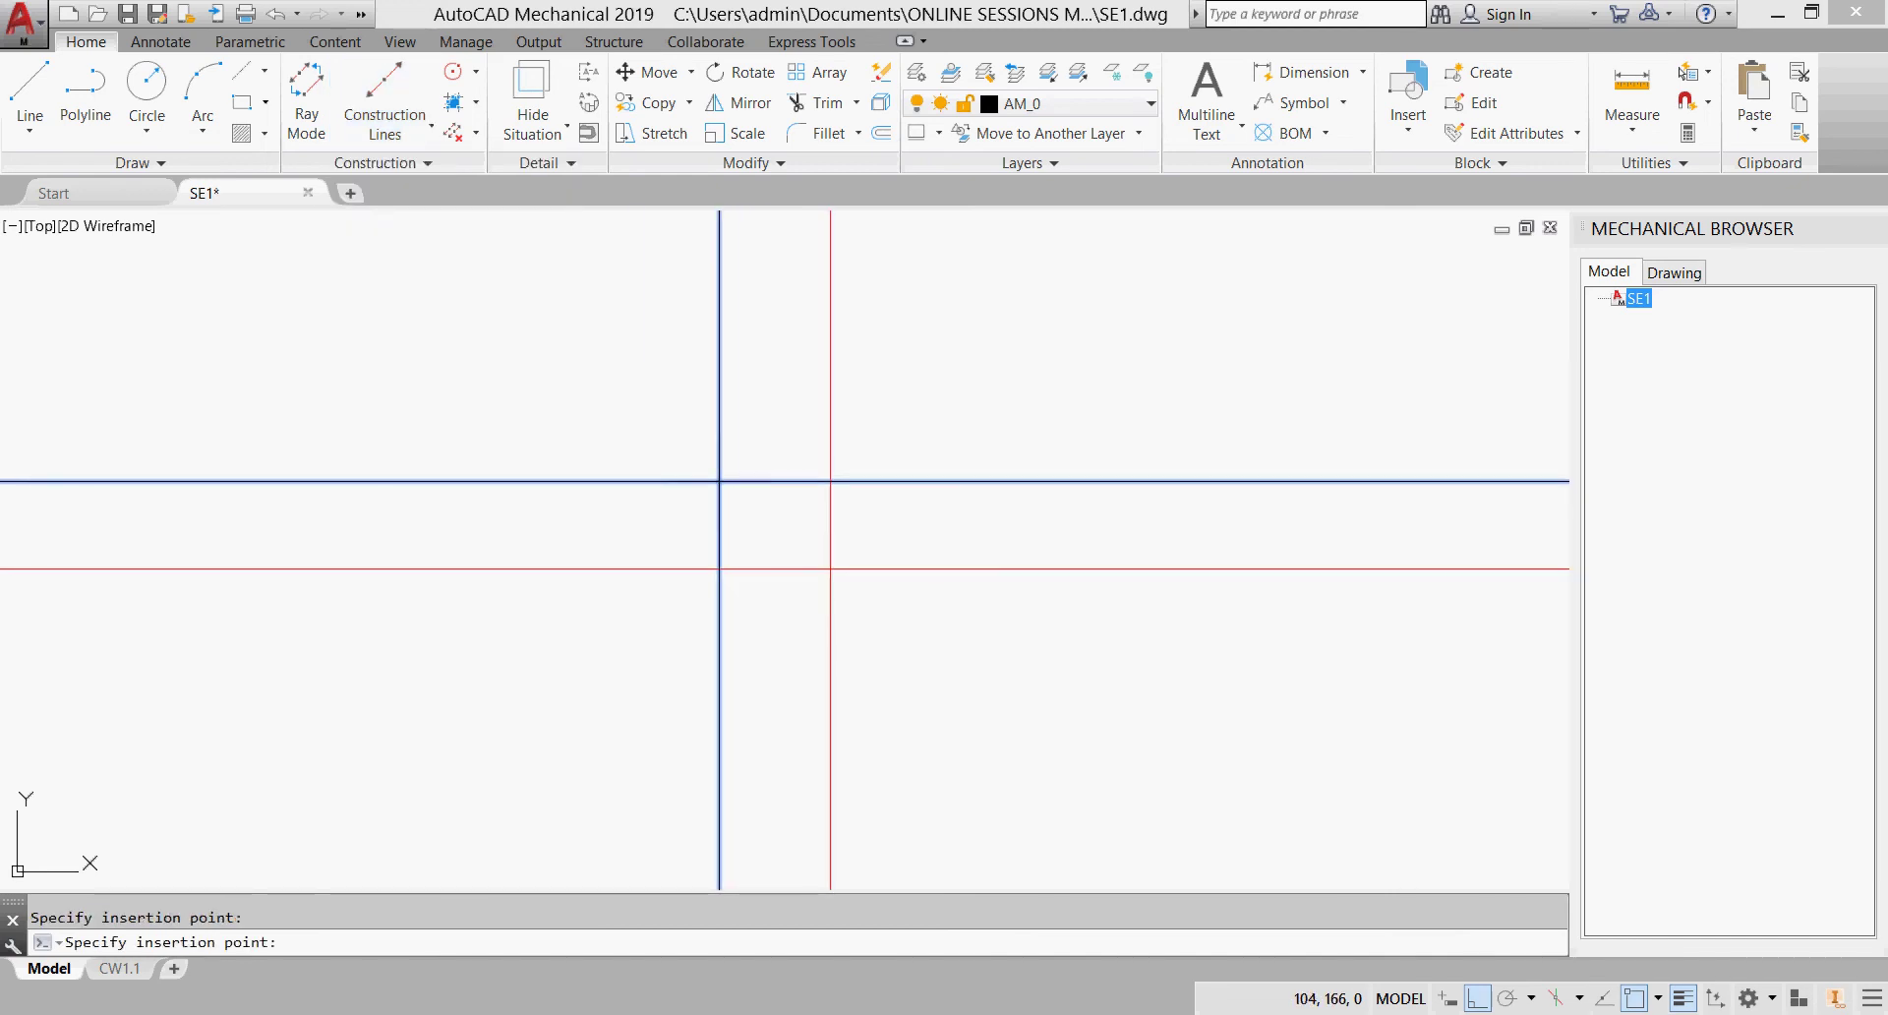
key("Return")
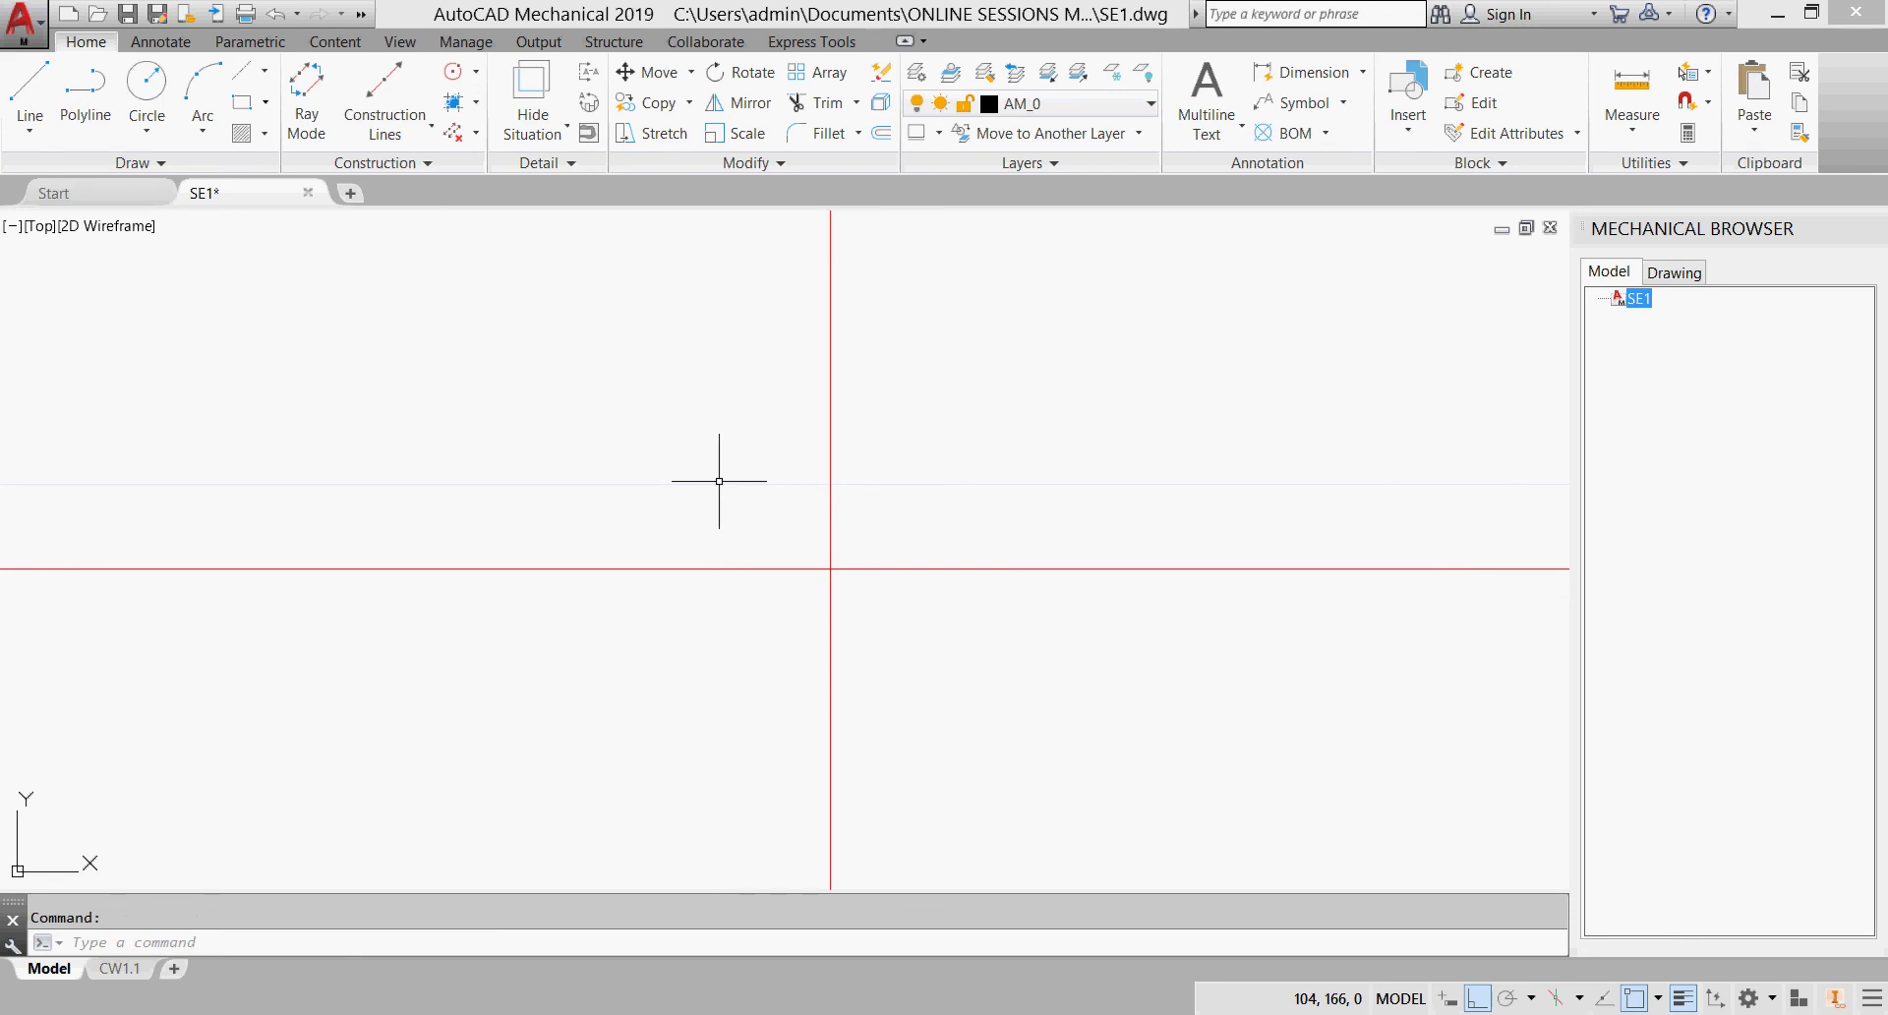
Step: Draw a rectangle with full base 130 and full height 80, centred on the construction line intersection
left_click(266, 103)
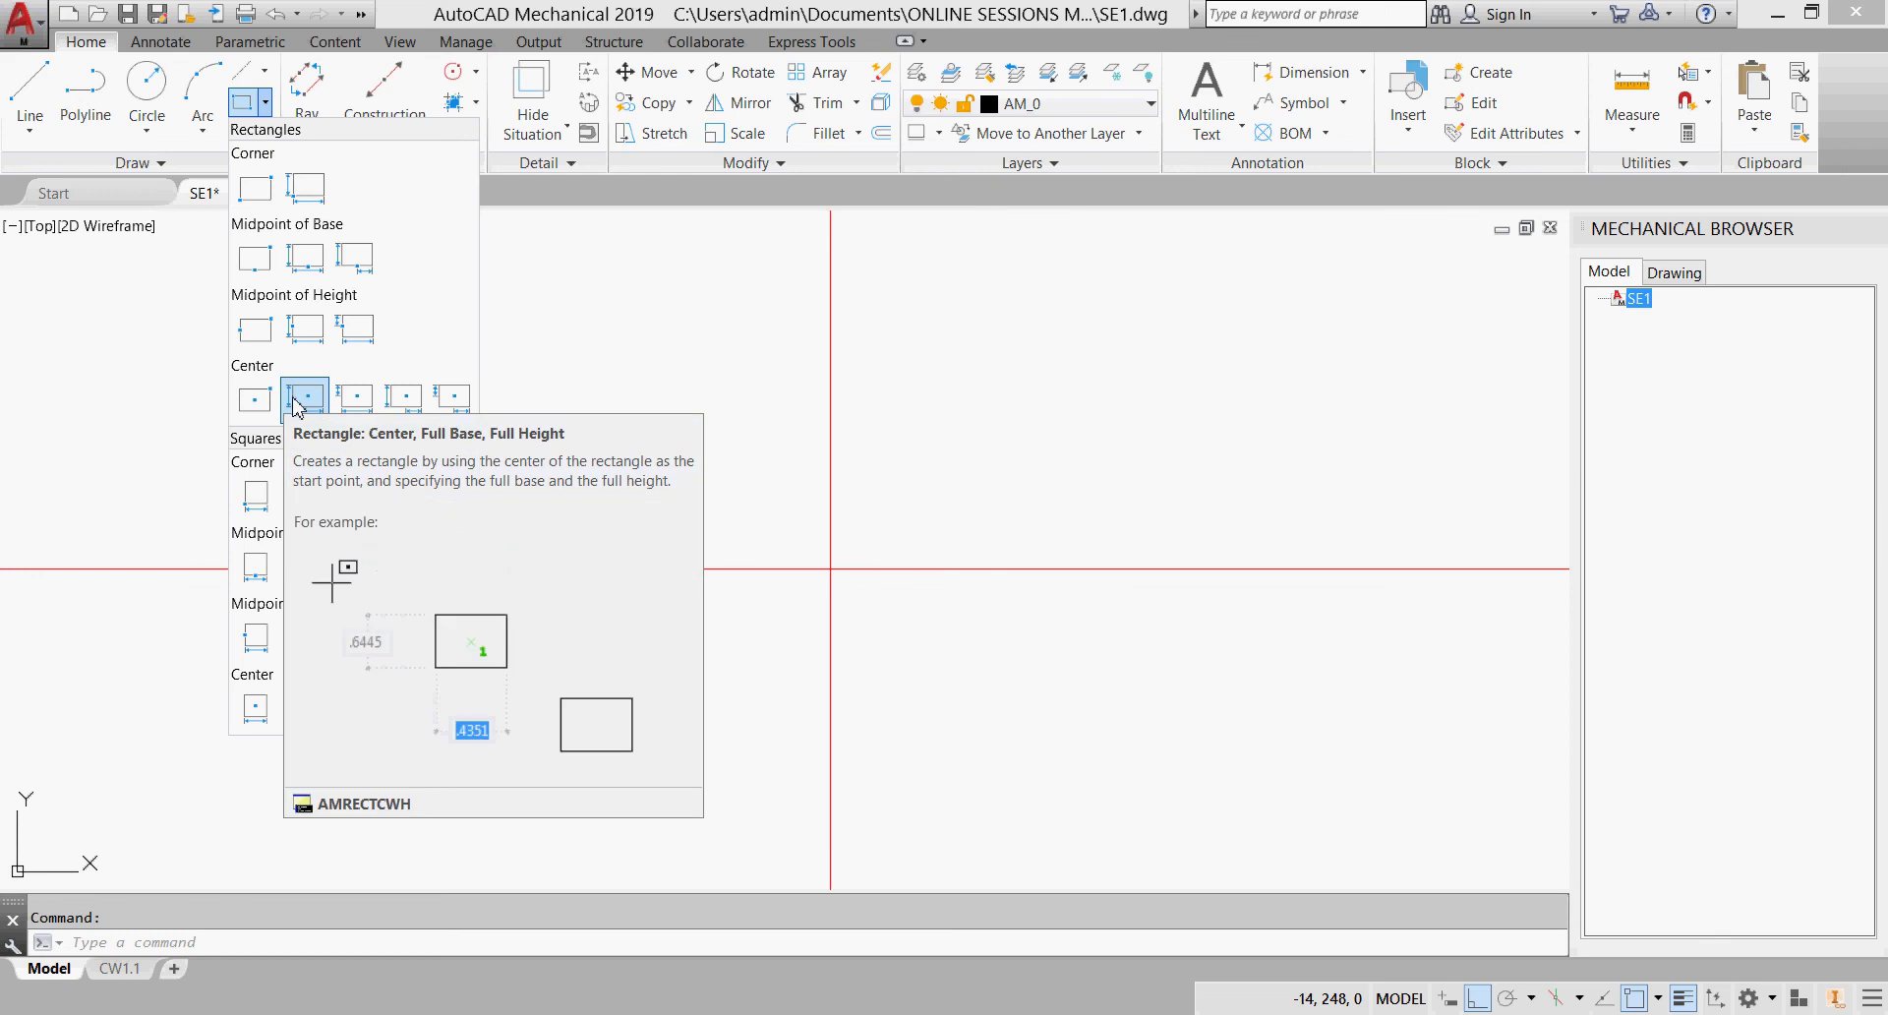
left_click(304, 397)
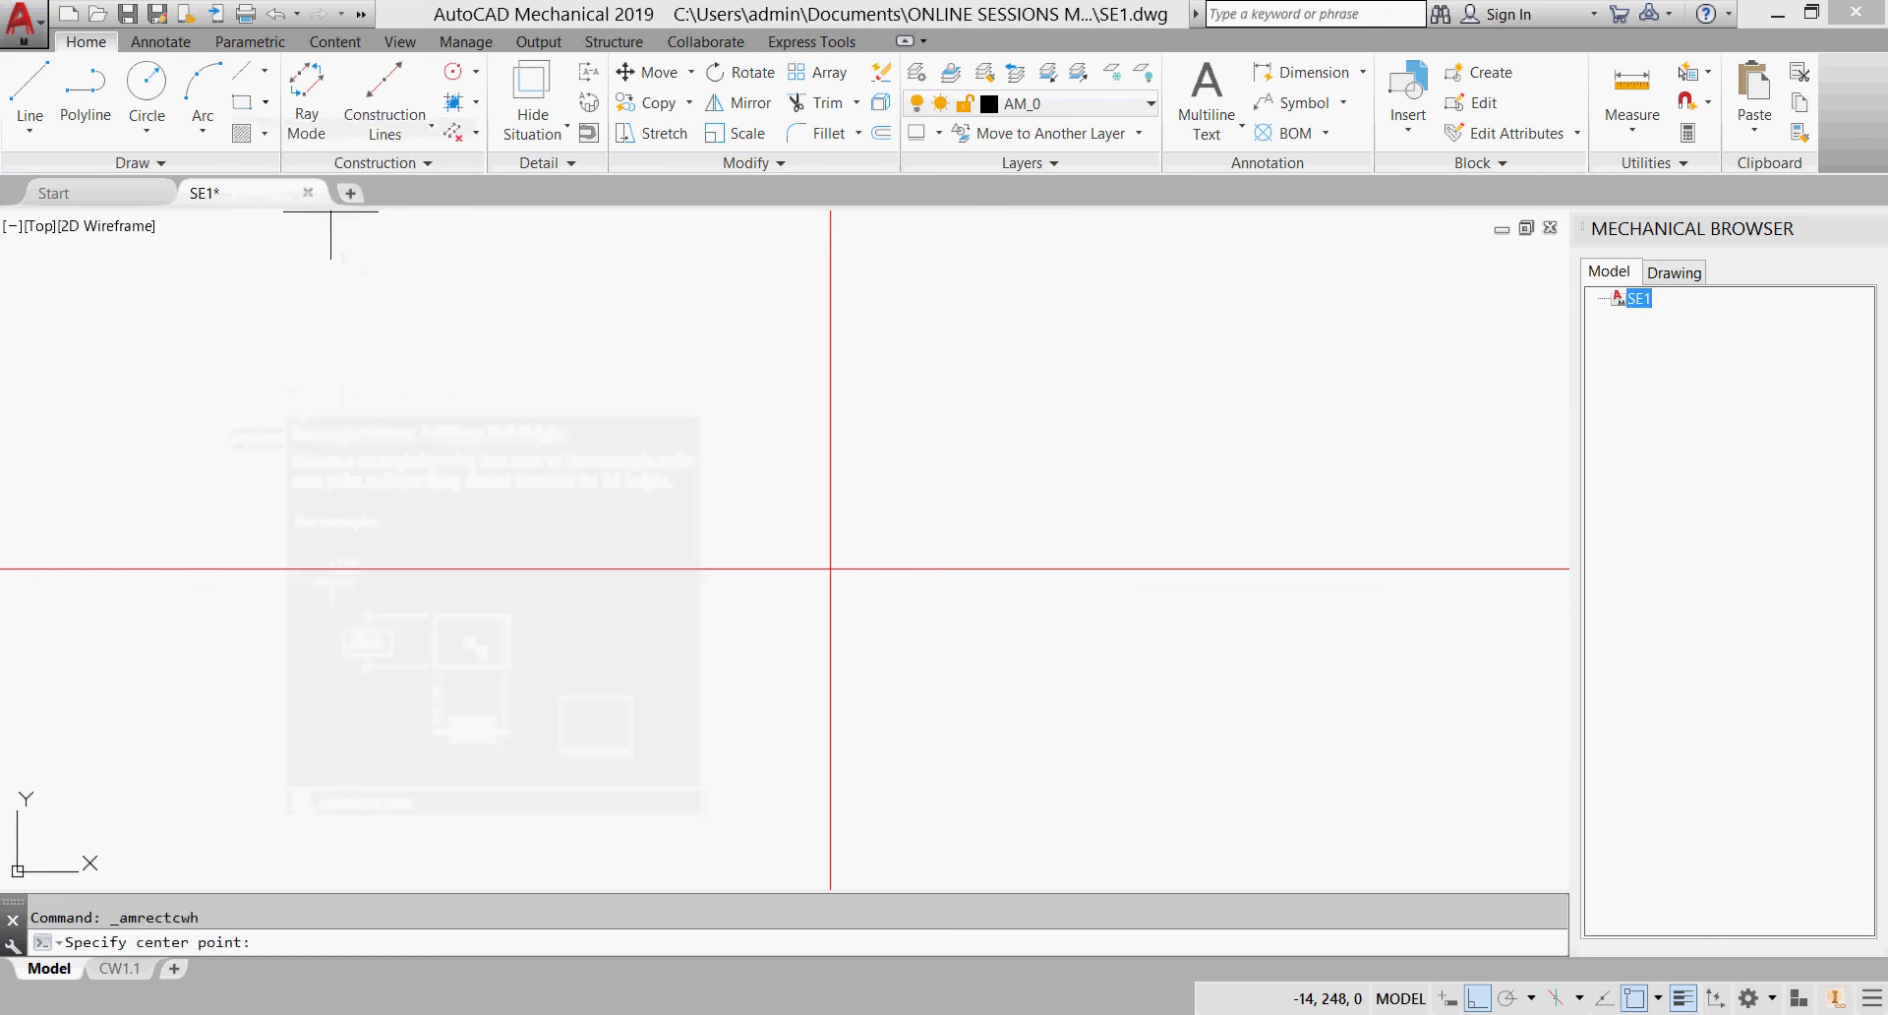
left_click(830, 566)
left_click(931, 656)
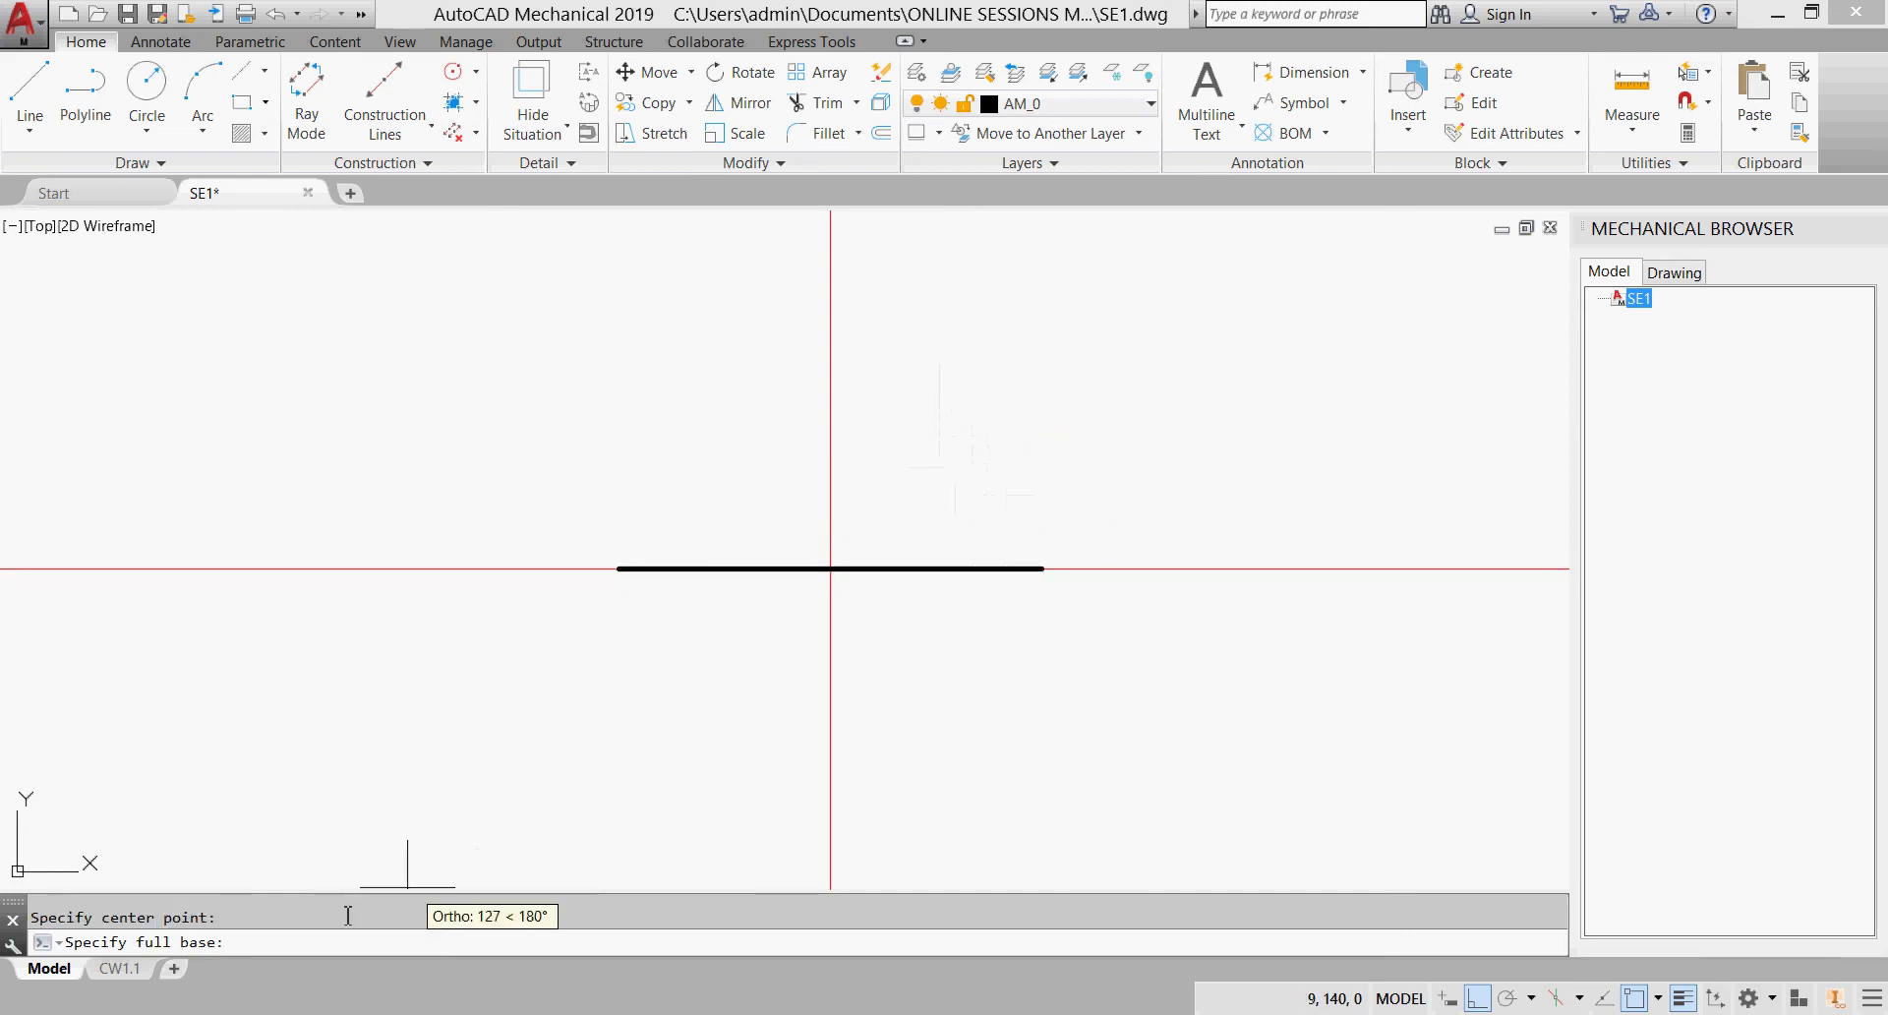
type("130")
key("Return")
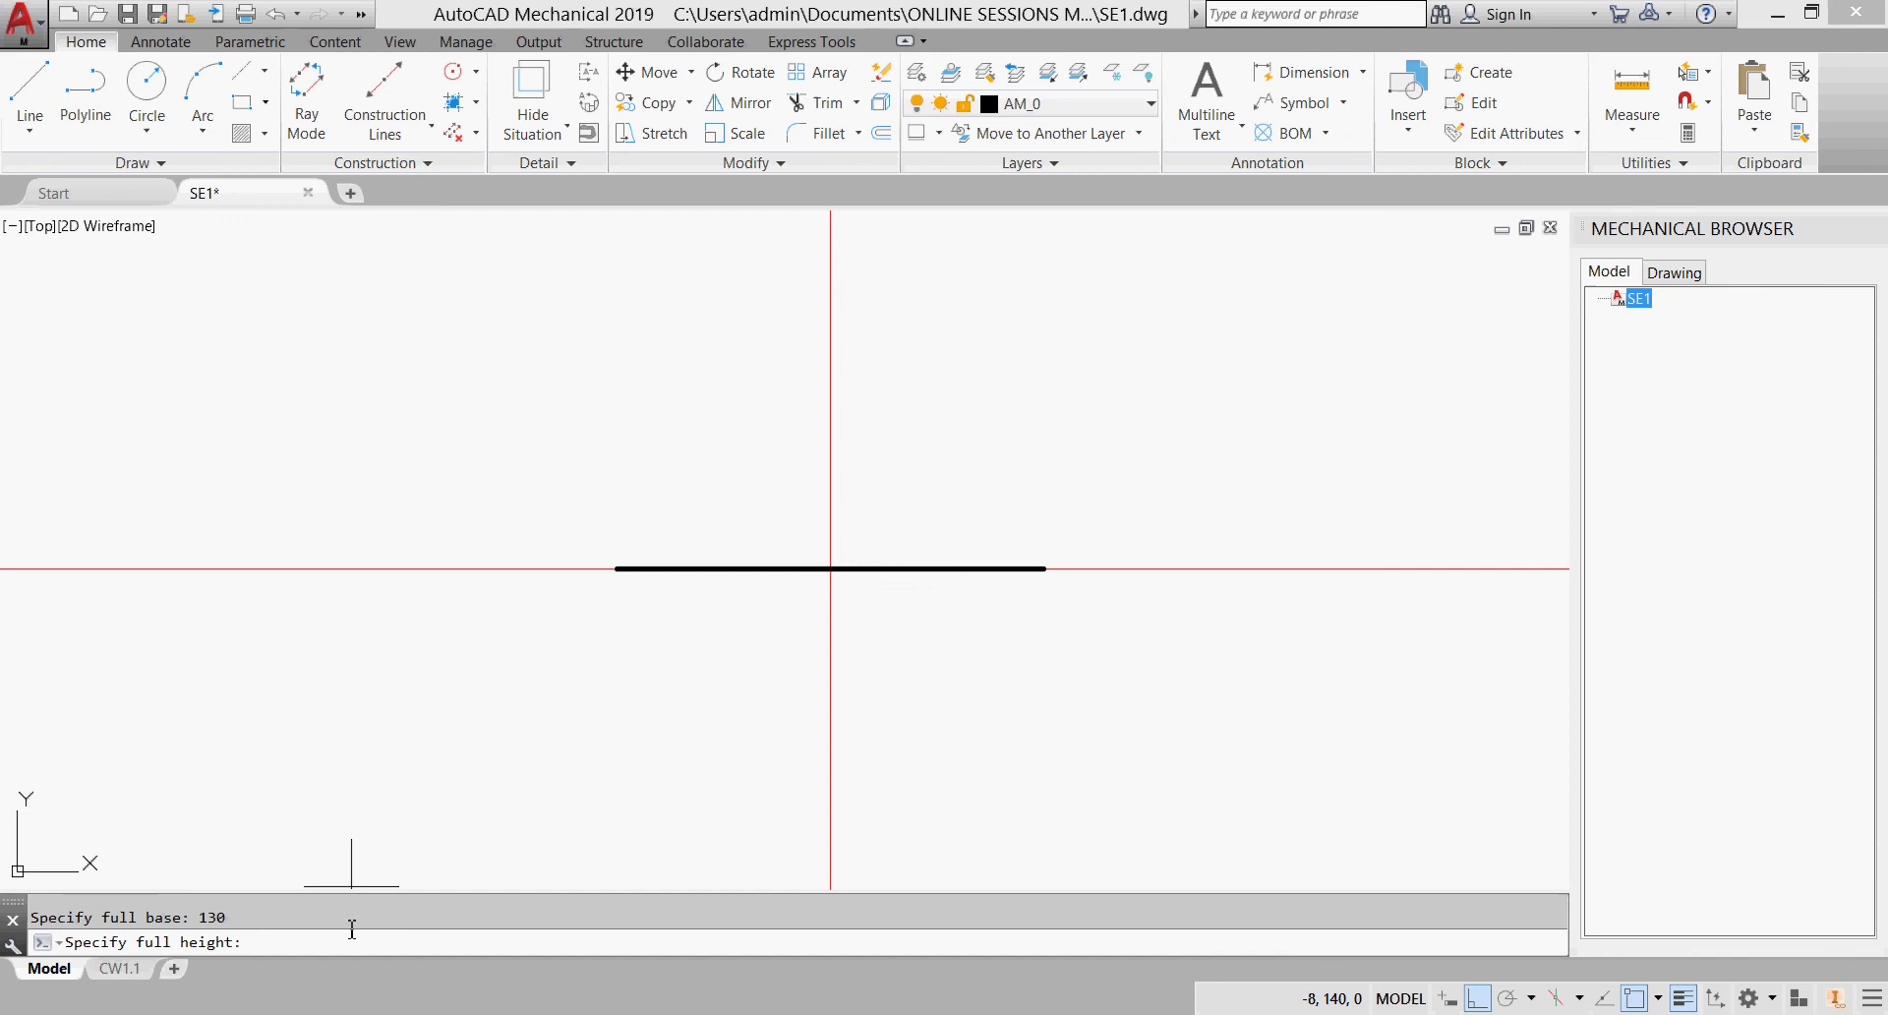
type("80")
key("Return")
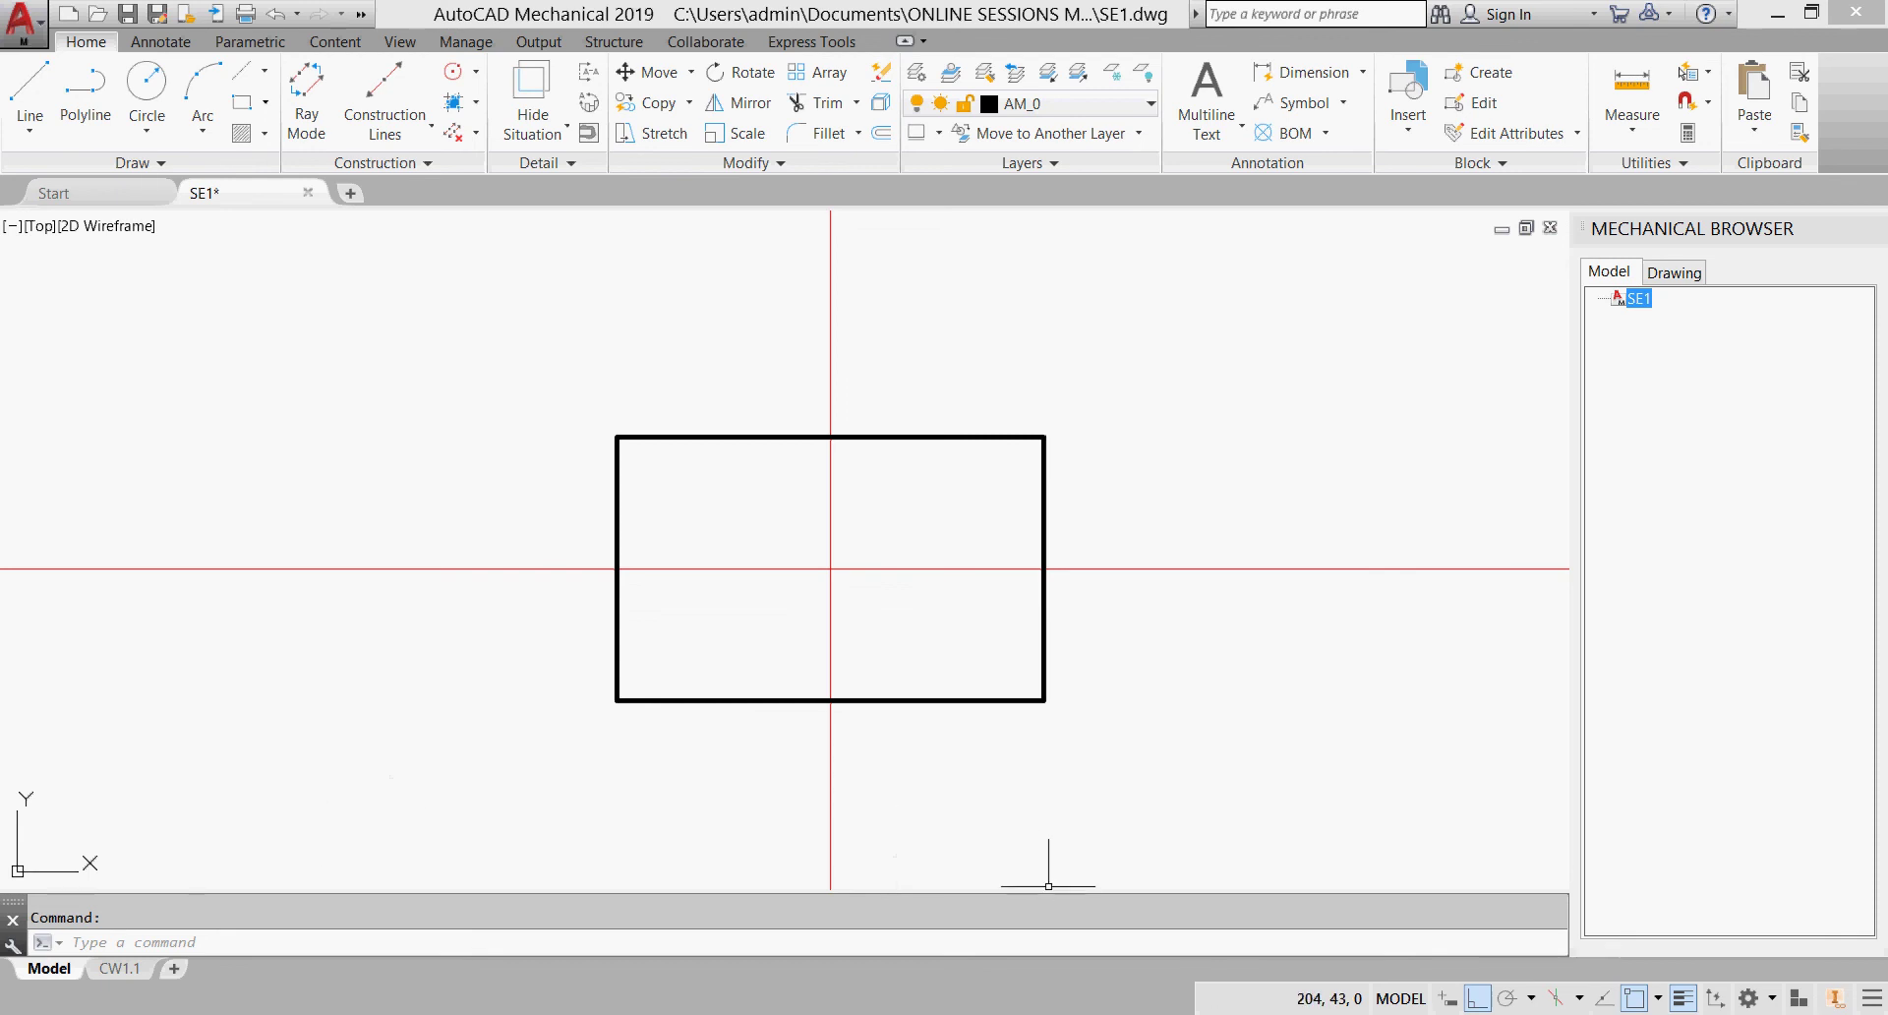
Step: Check the exercise drawing and fillet all corners of the rectangle polyline with radius 10
key("alt+Tab")
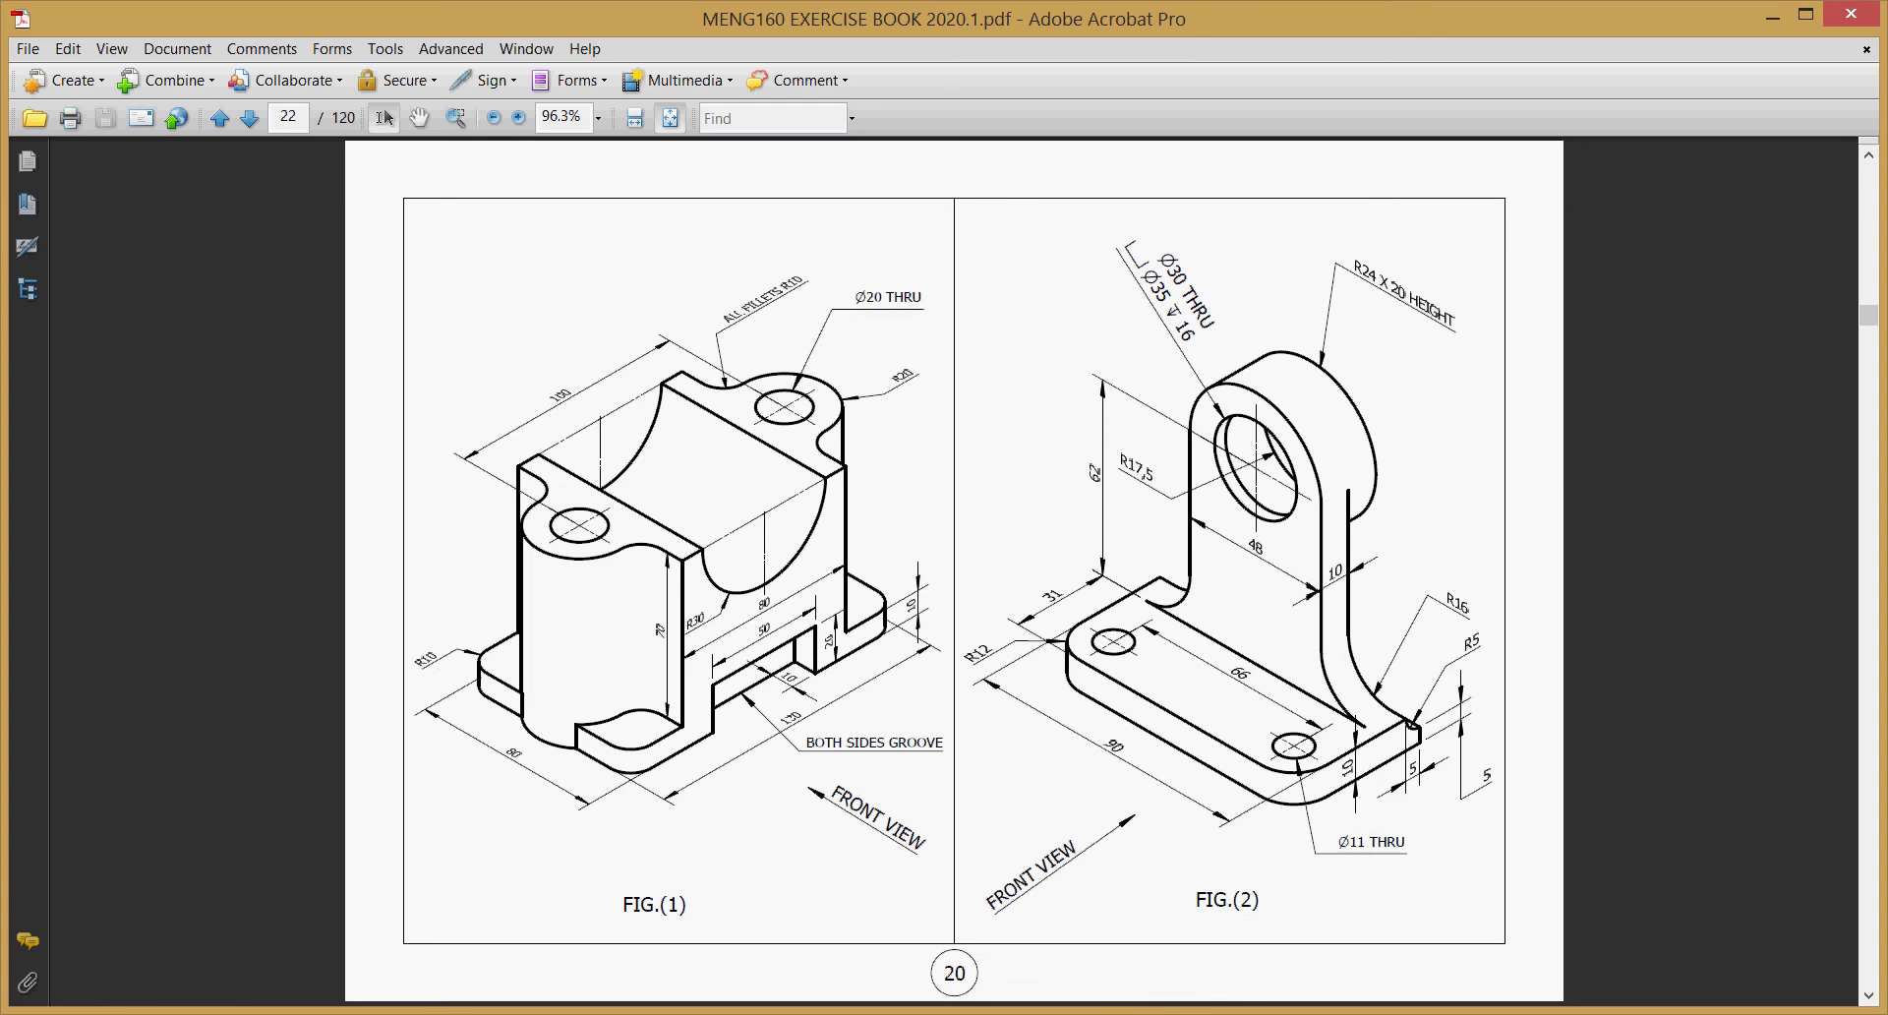
key("alt+Tab")
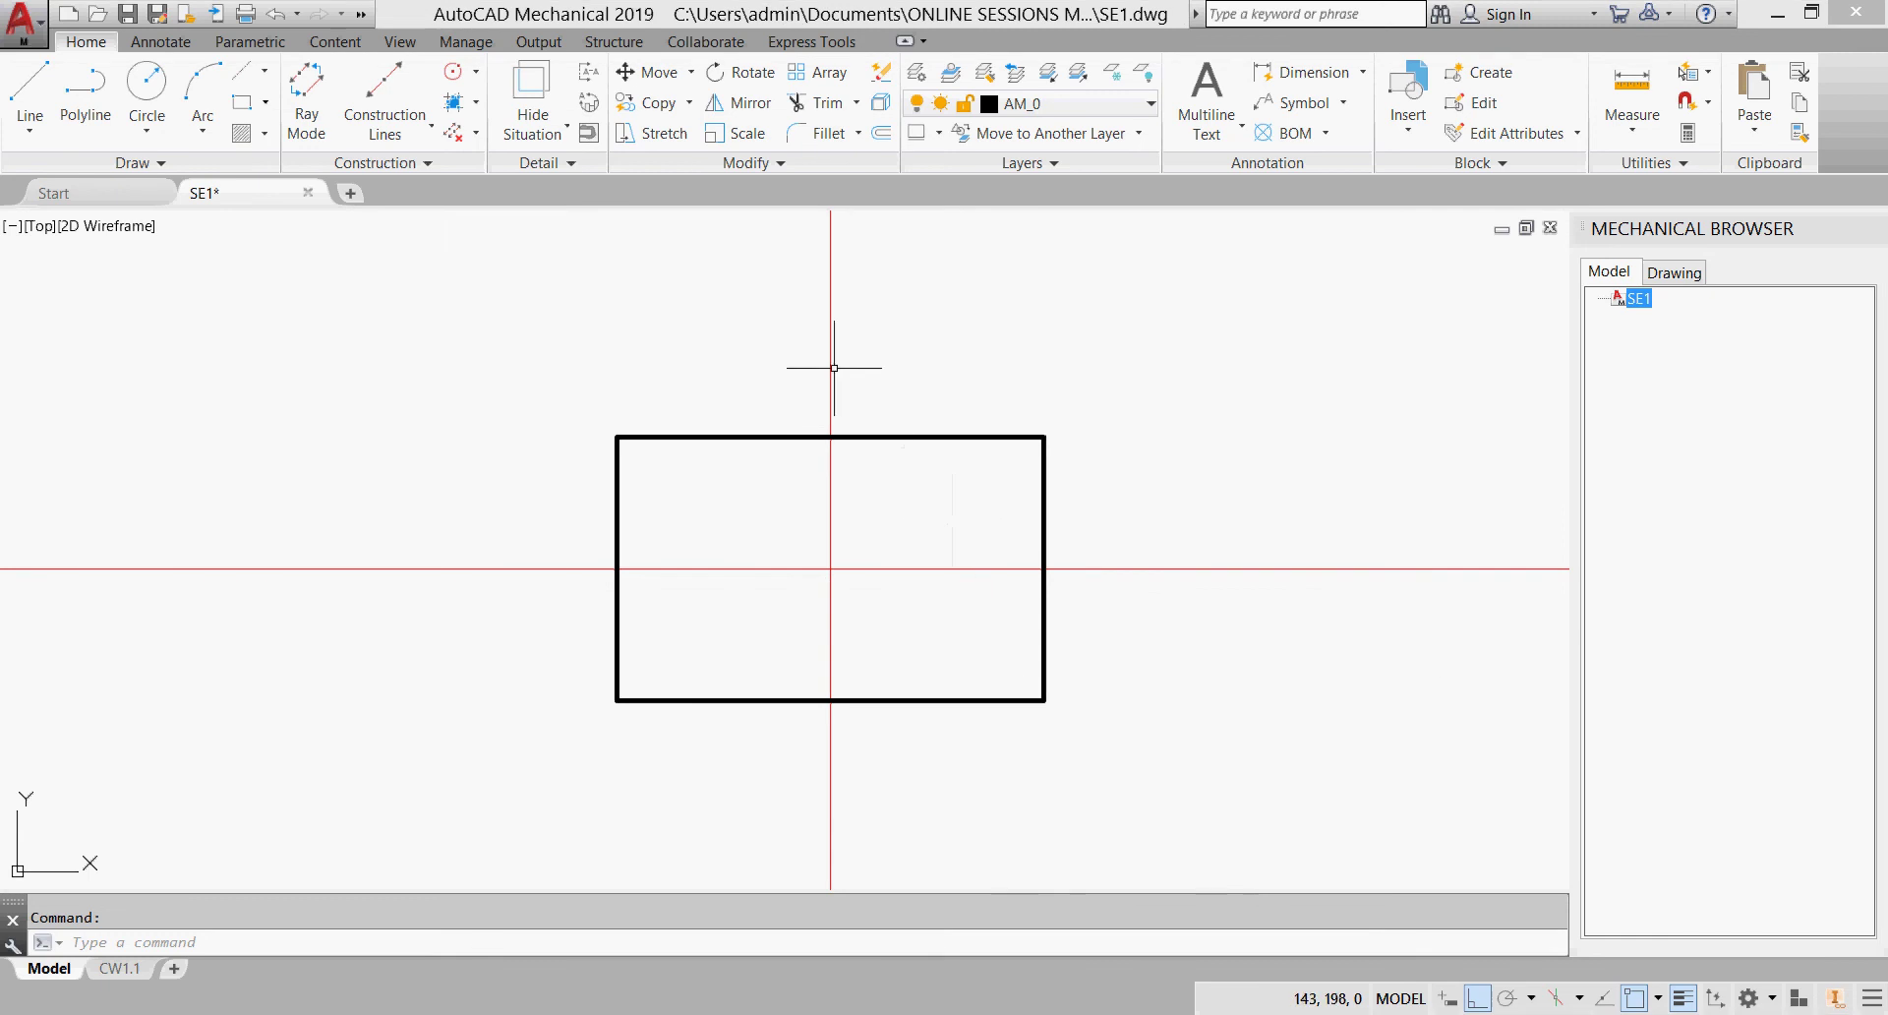
left_click(816, 132)
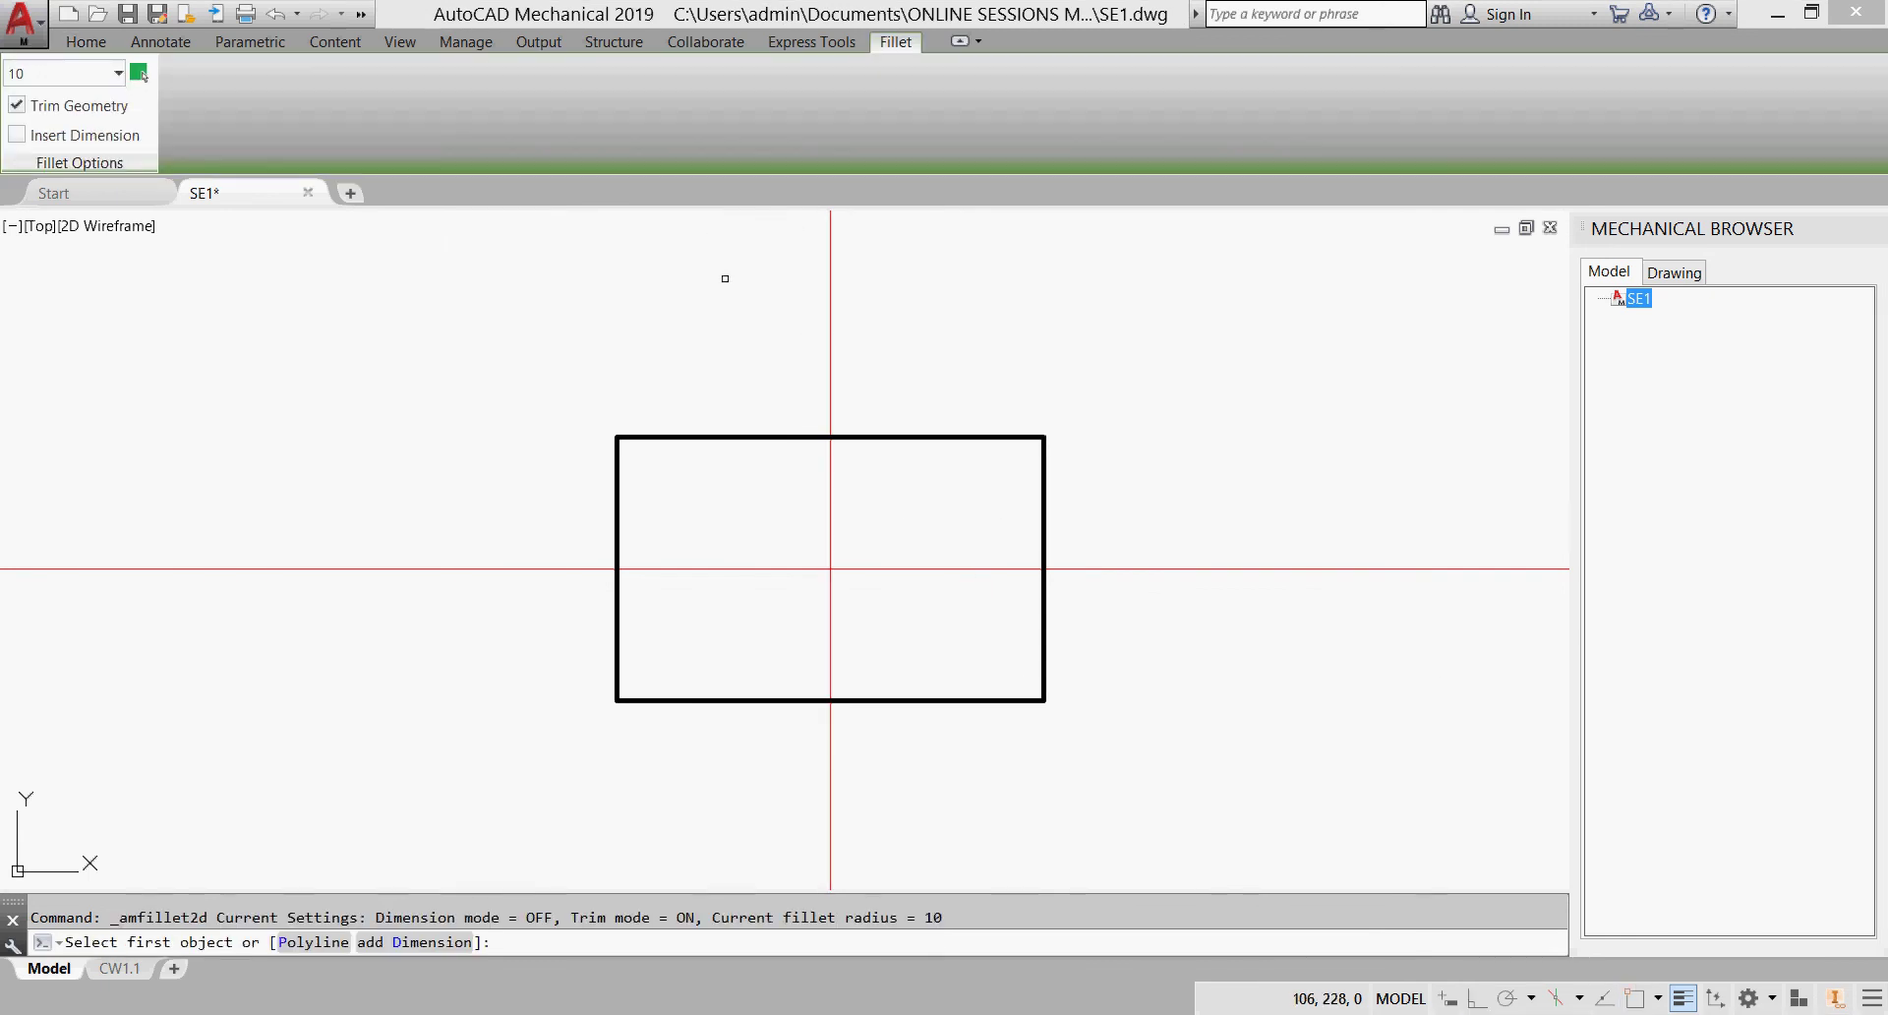
left_click(14, 74)
type("10")
key("Return")
left_click(321, 942)
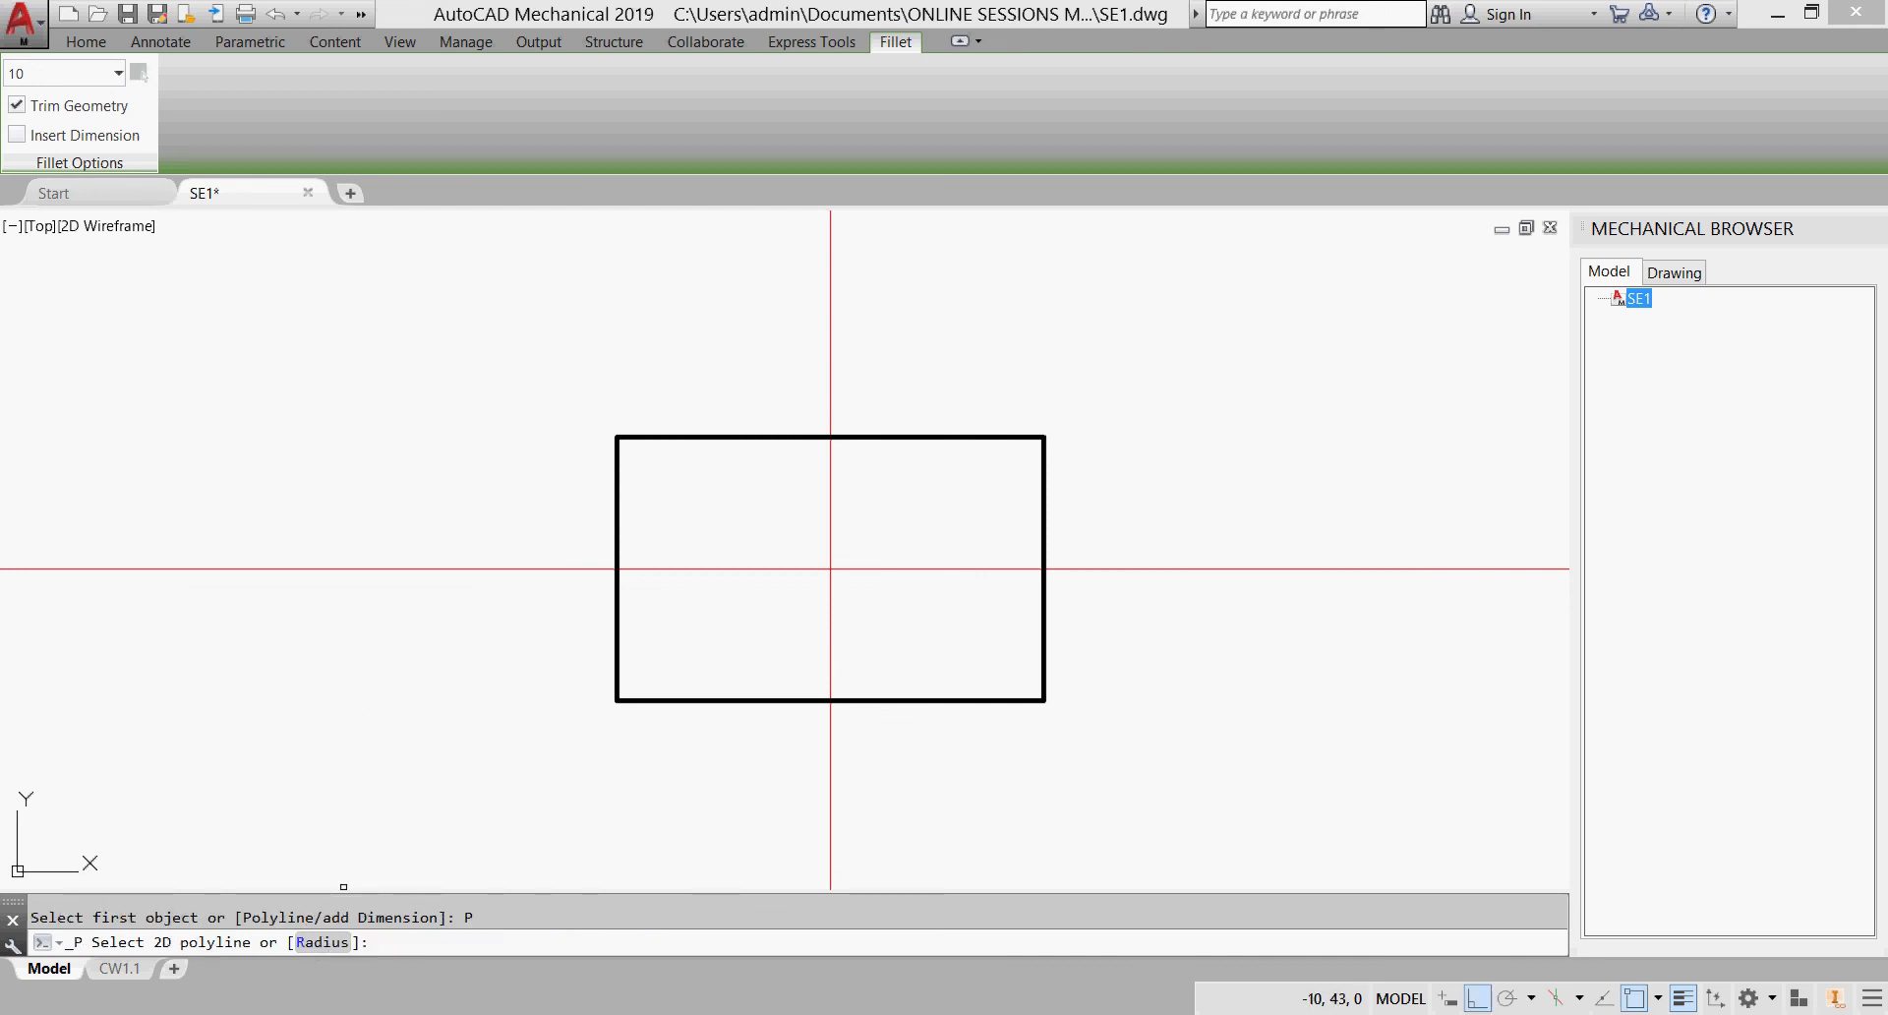
left_click(652, 700)
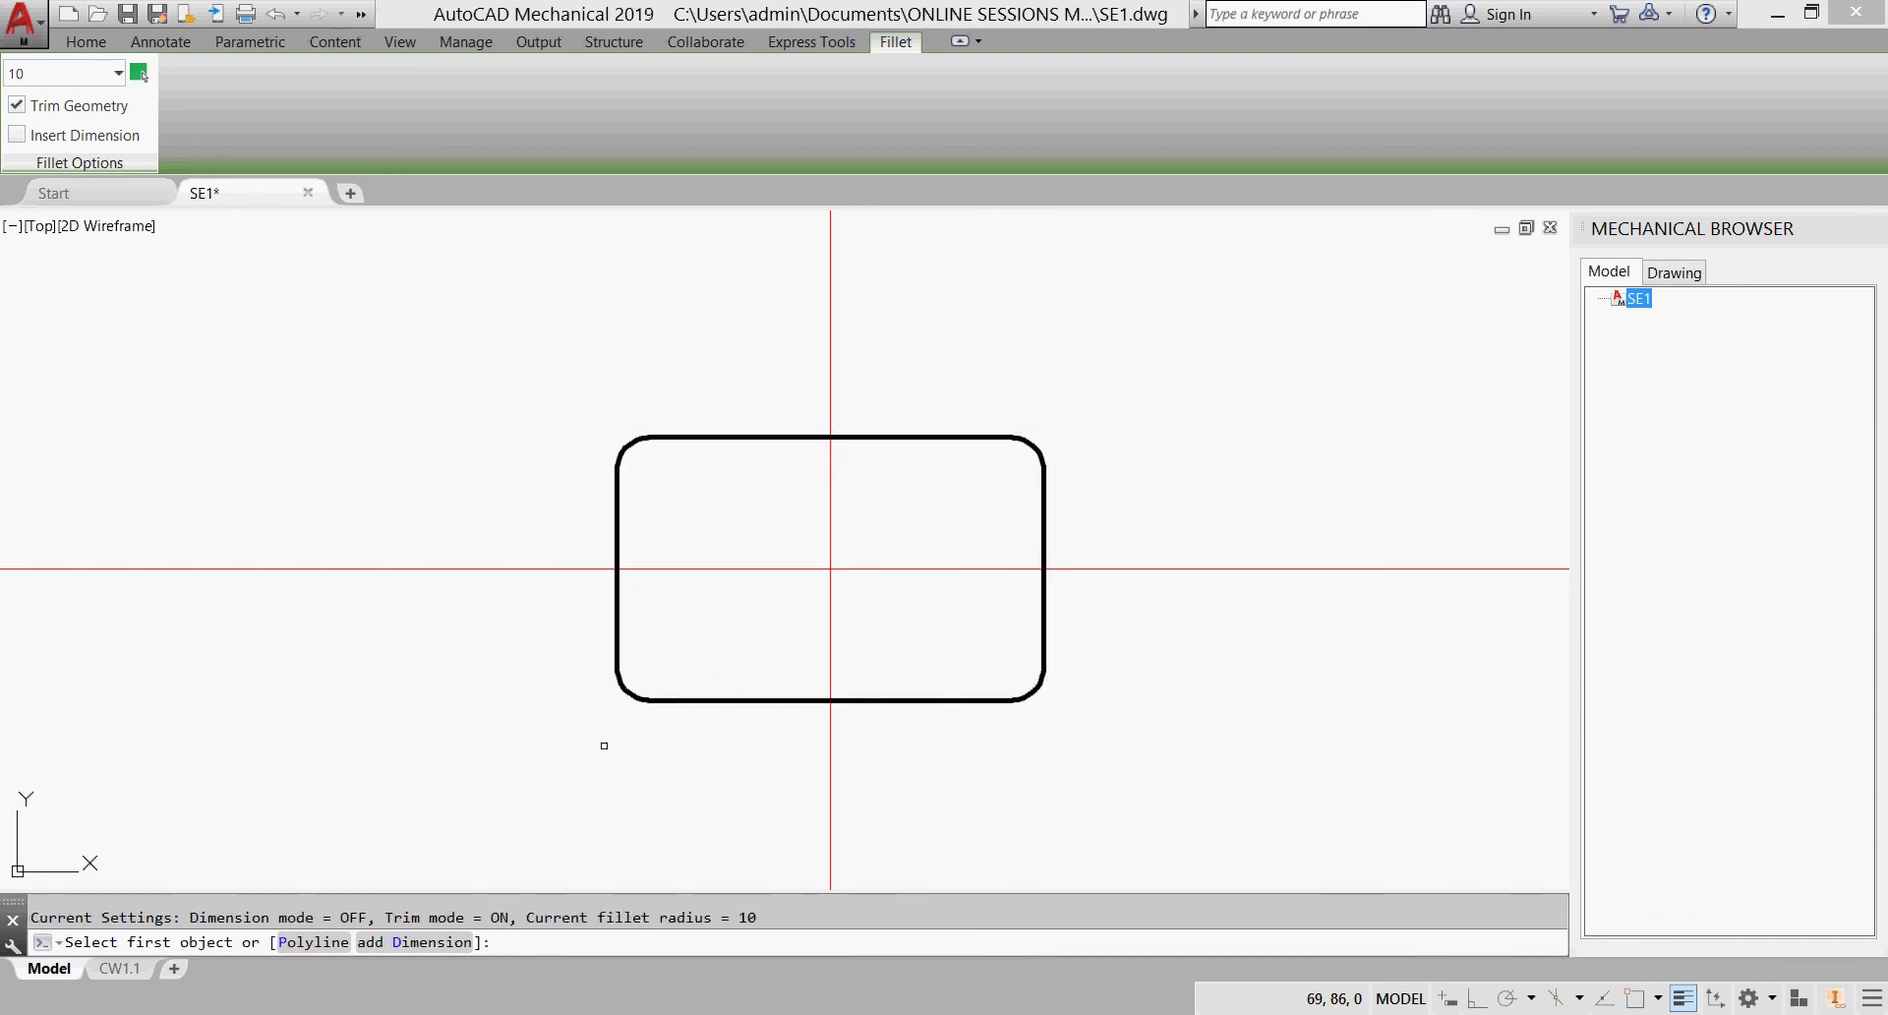
key("Escape")
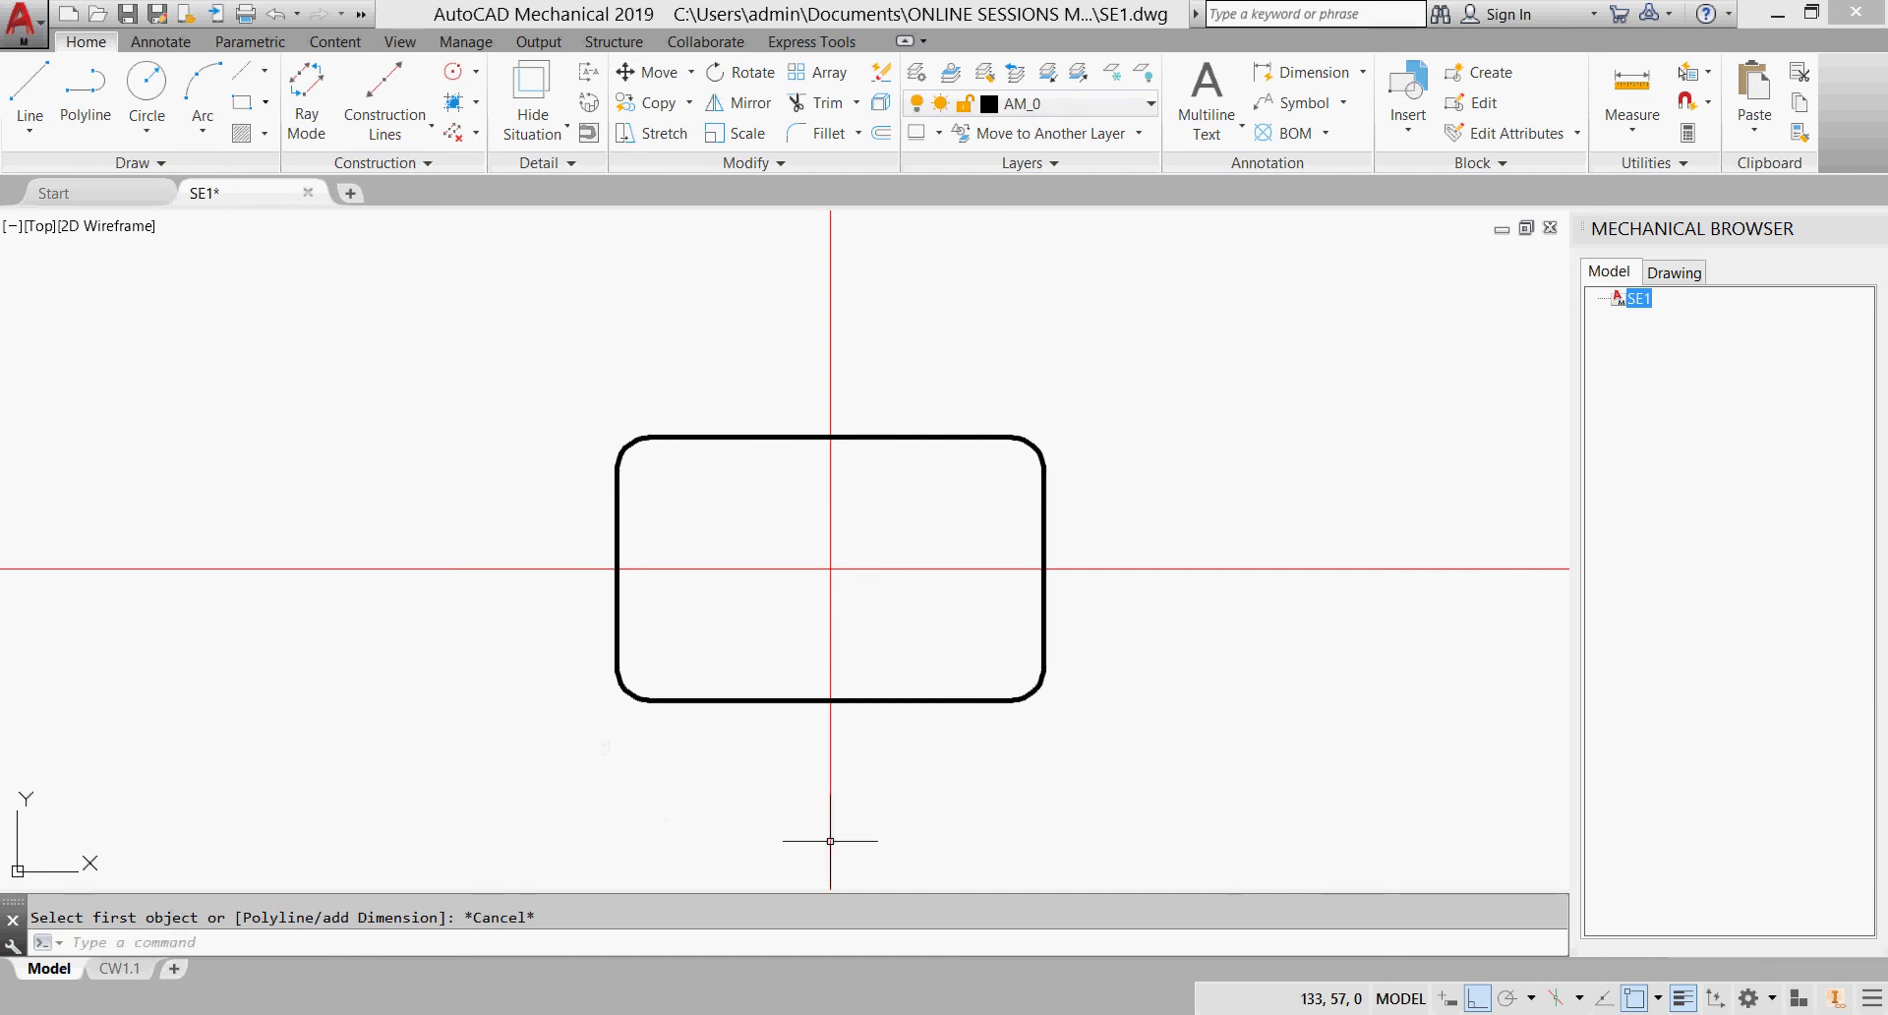
left_click(1146, 1011)
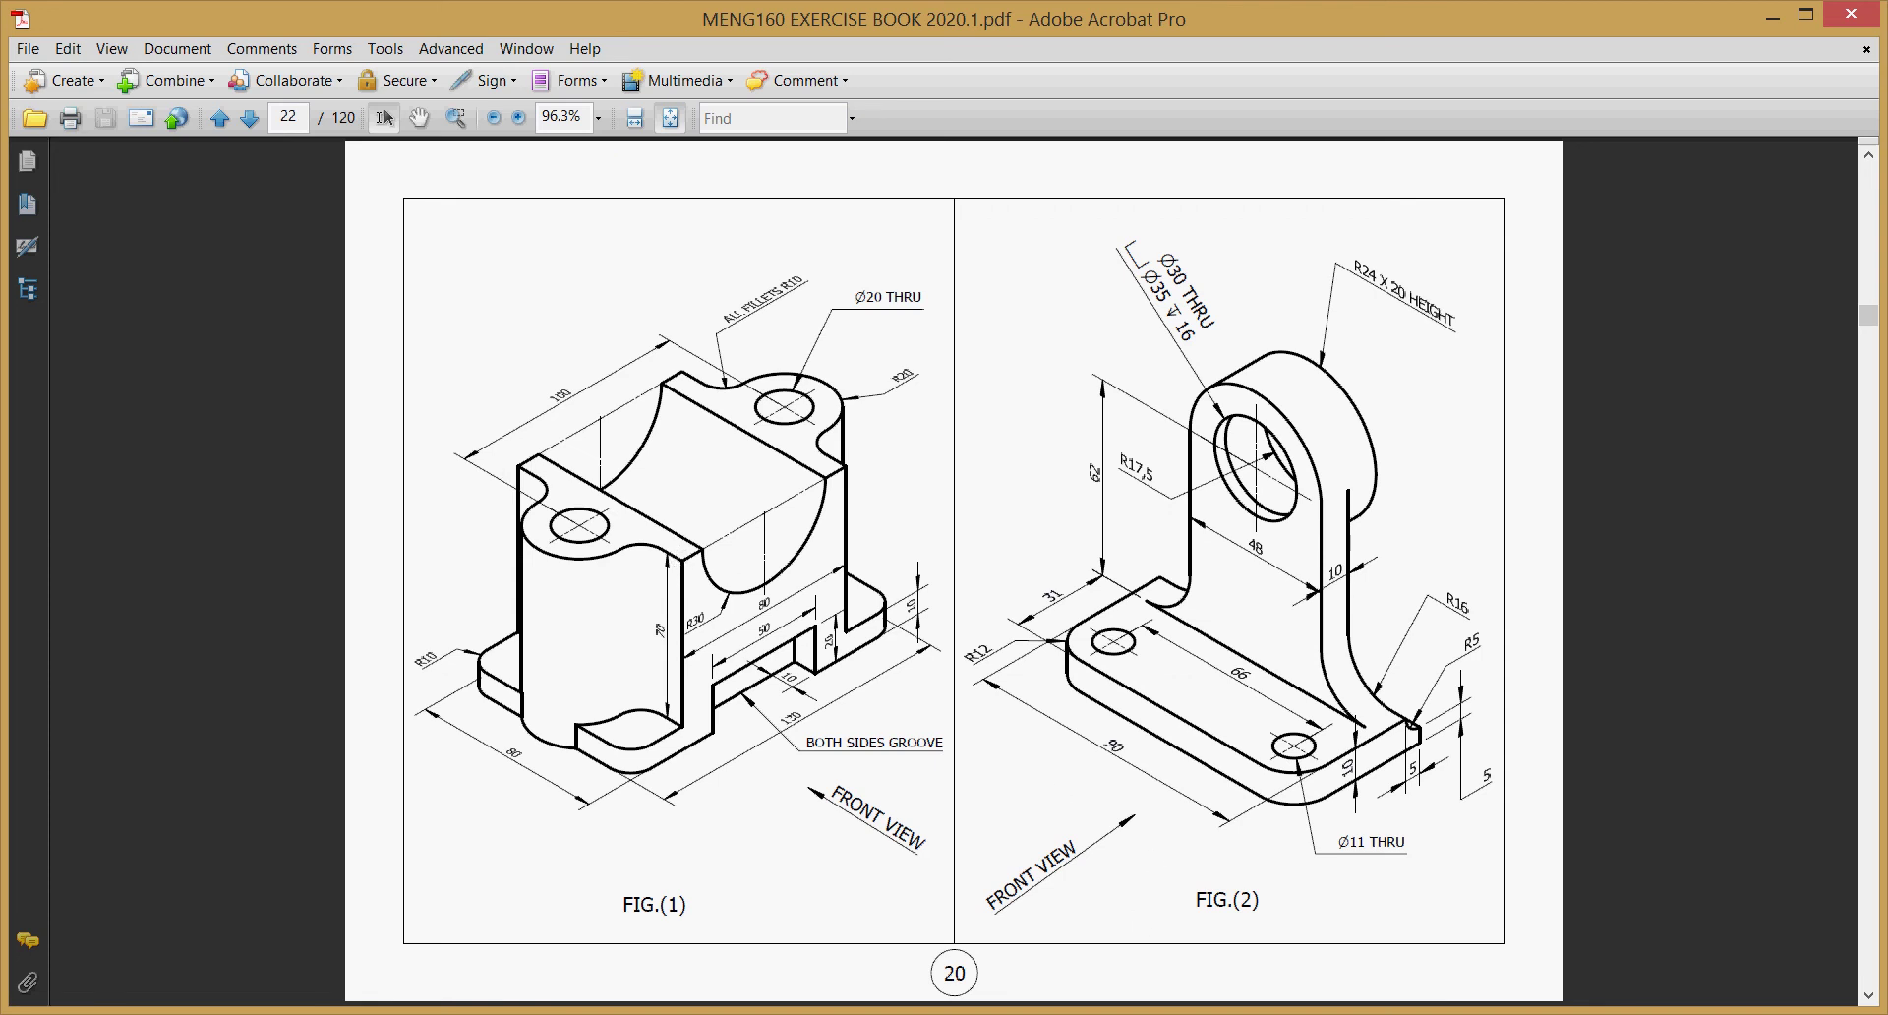
key("alt+Tab")
left_click(269, 110)
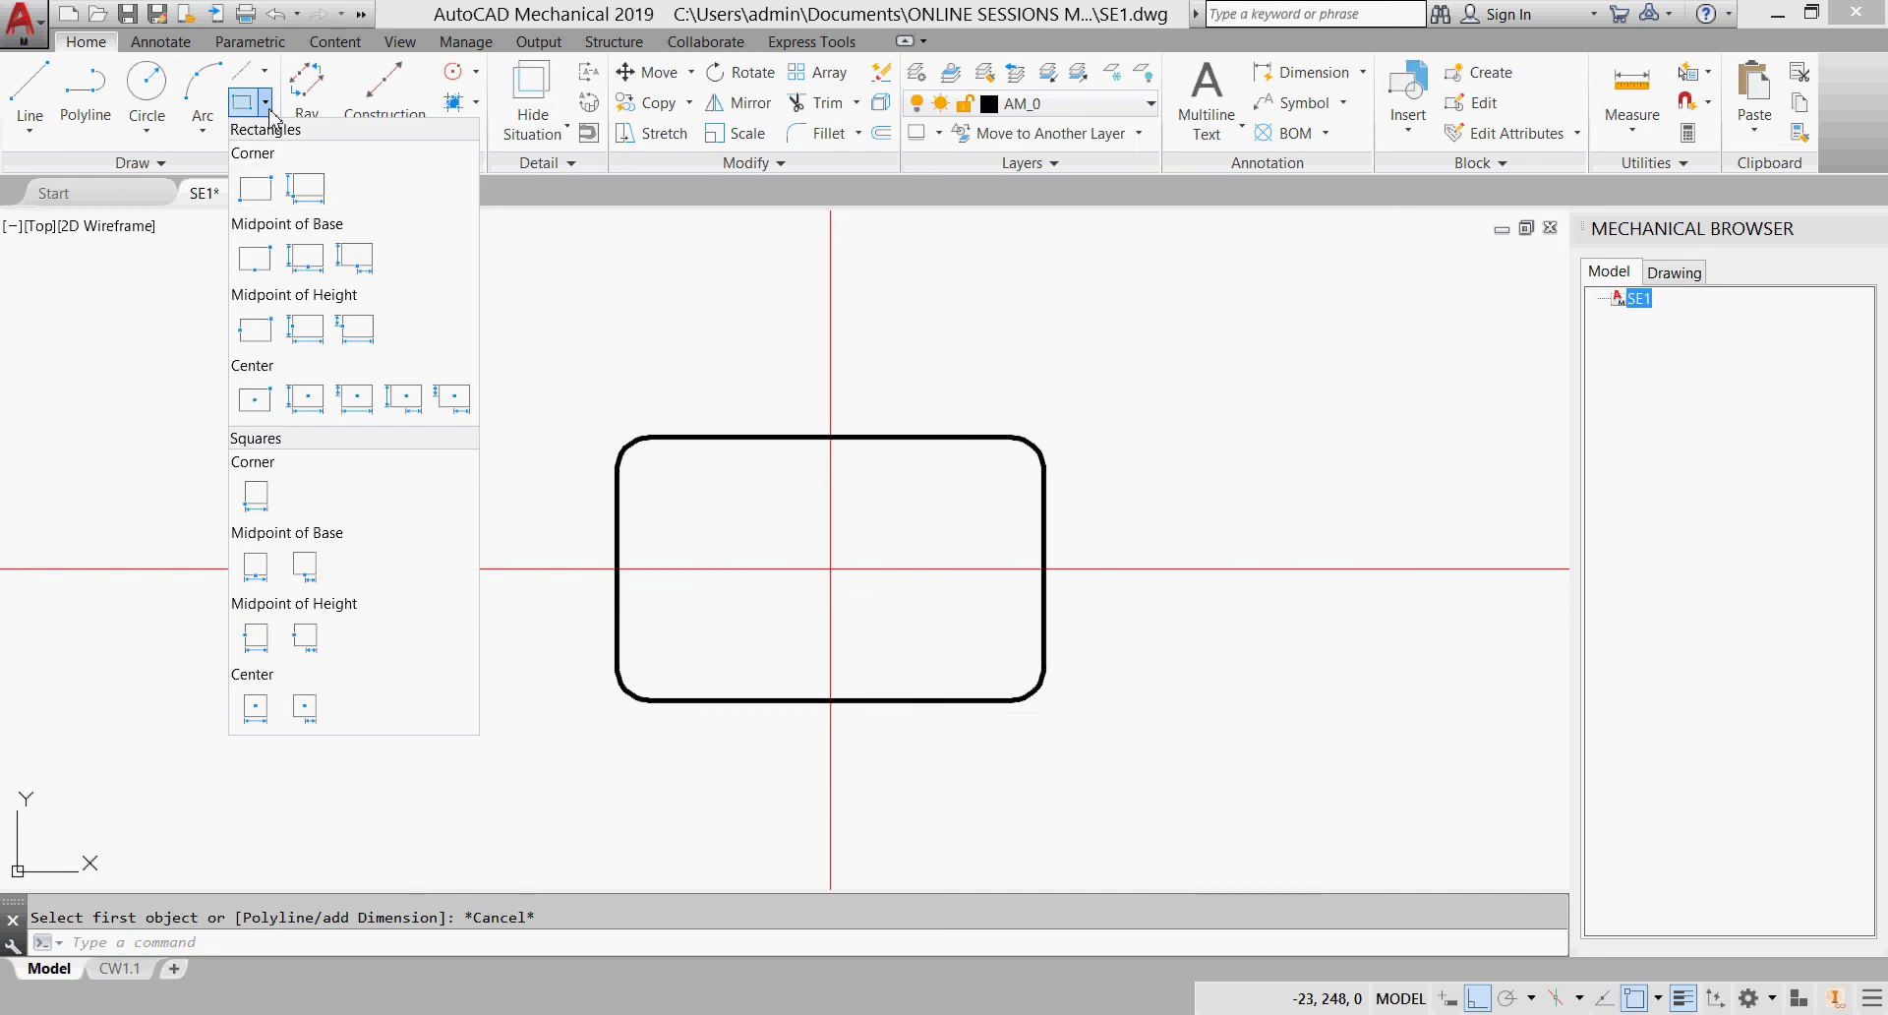
left_click(255, 708)
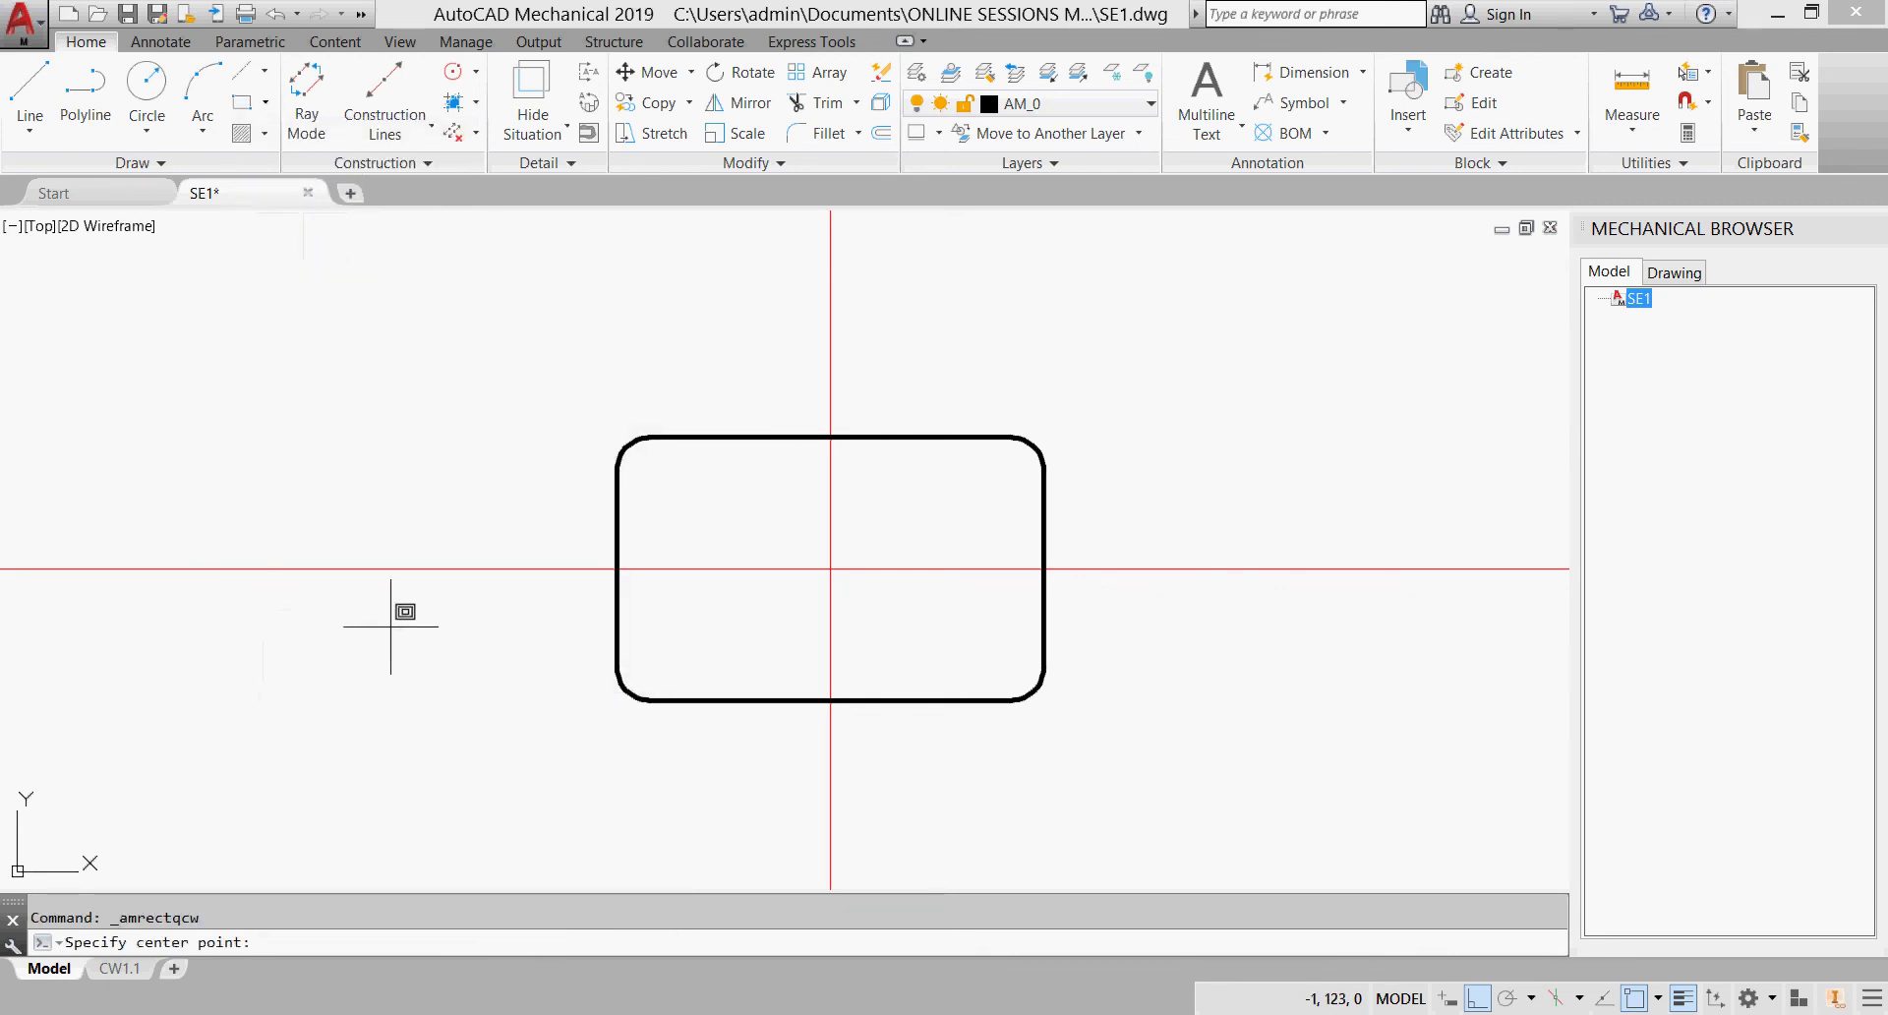
left_click(831, 568)
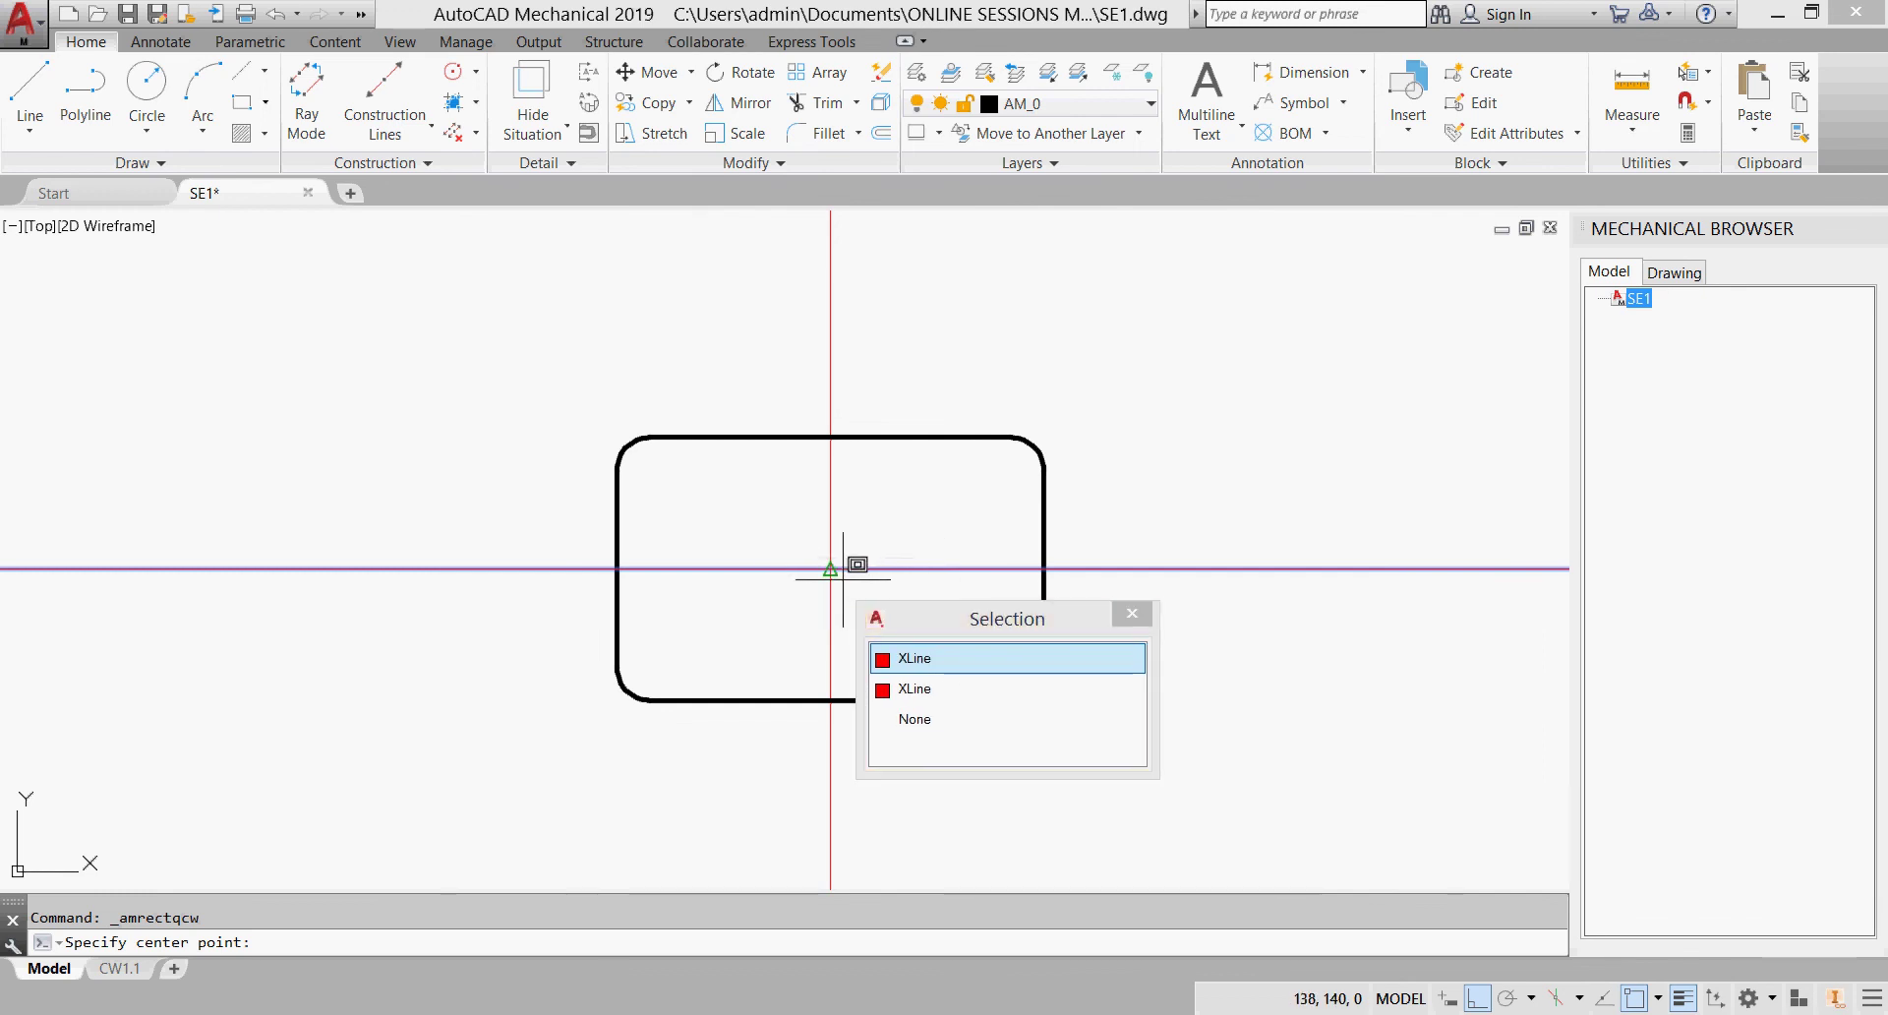
key("Escape")
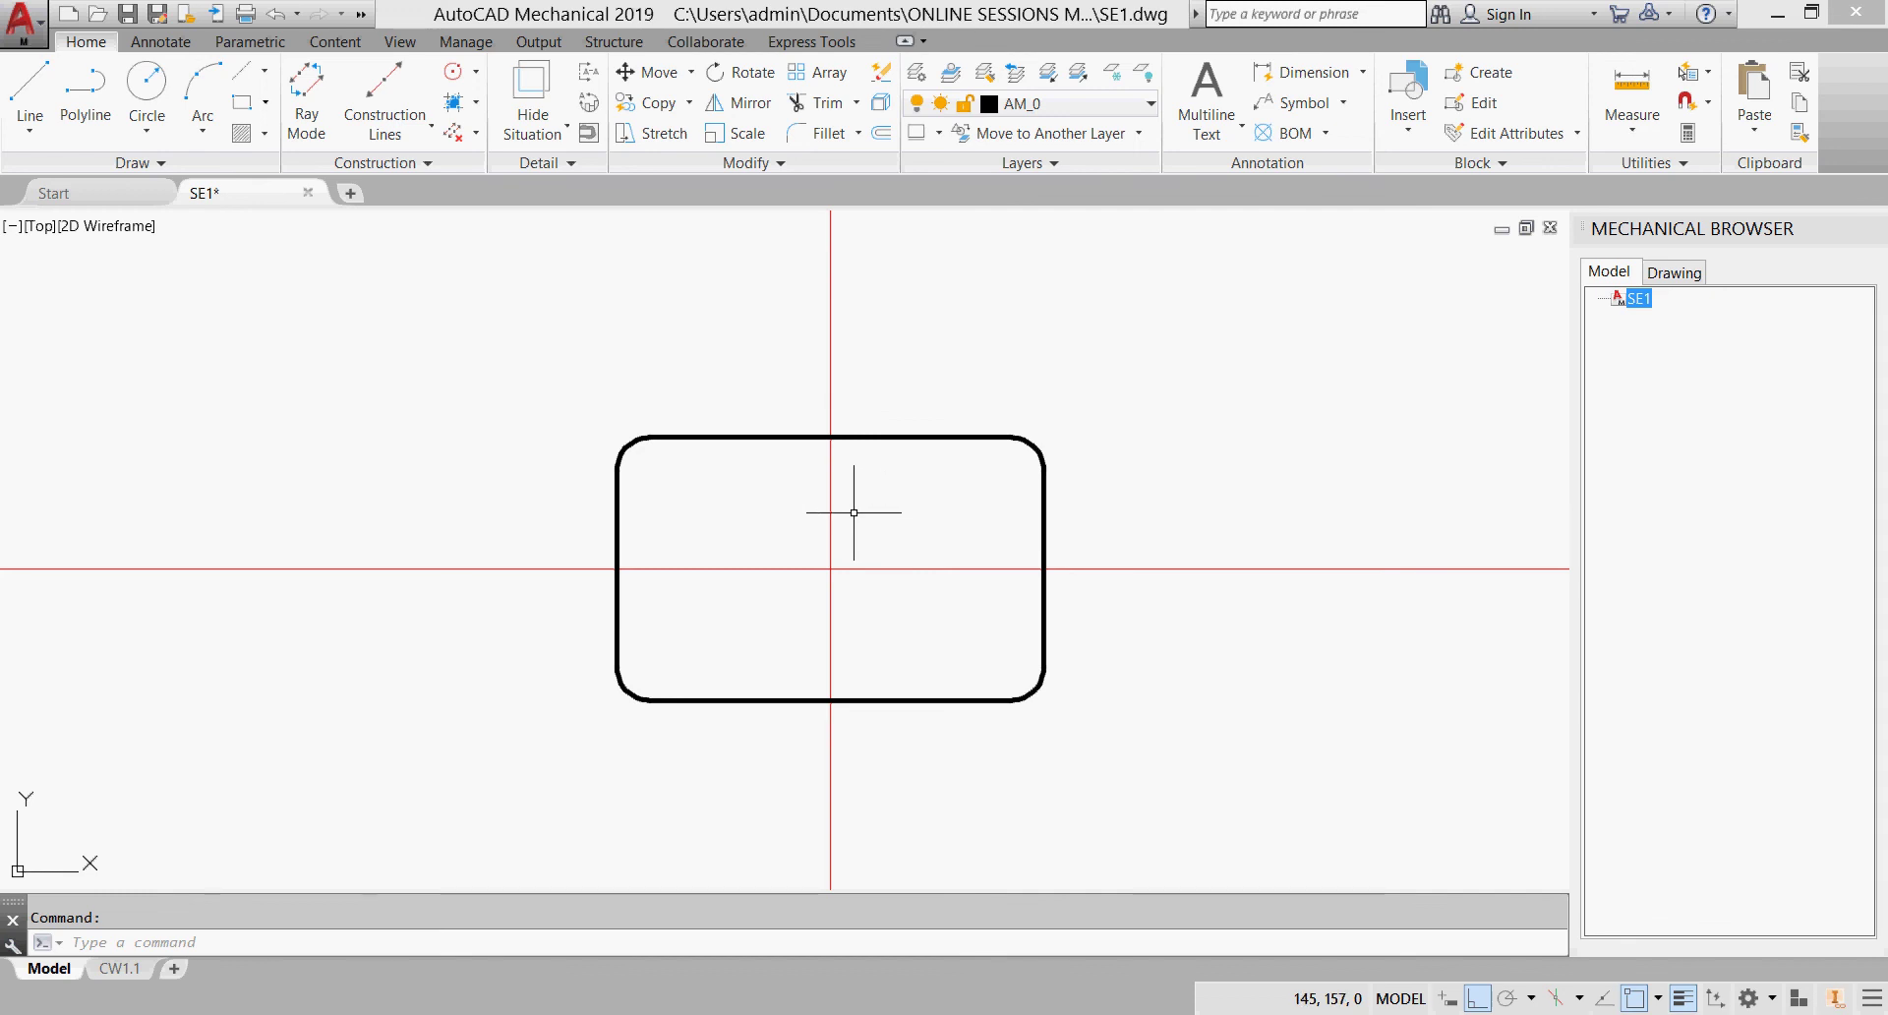
Step: Draw a square with full base 80, centred on the construction line intersection inside the rounded rectangle
left_click(266, 102)
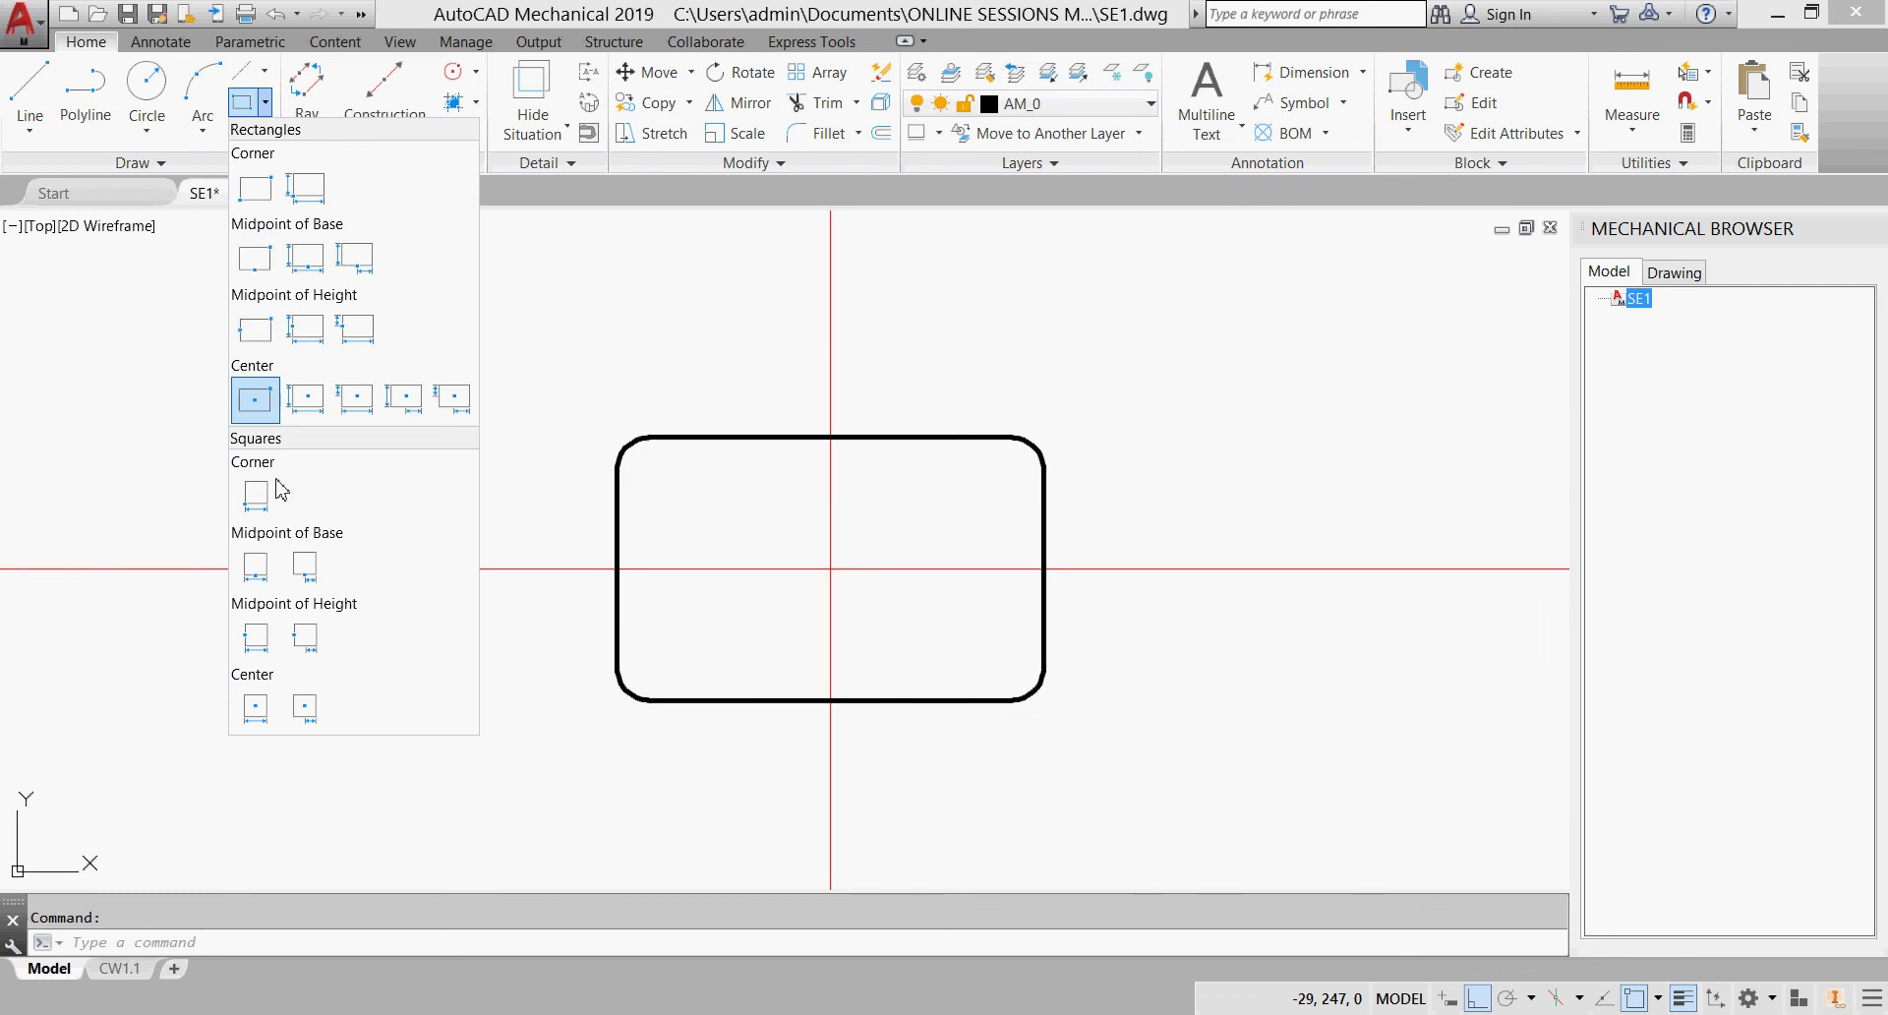
left_click(260, 710)
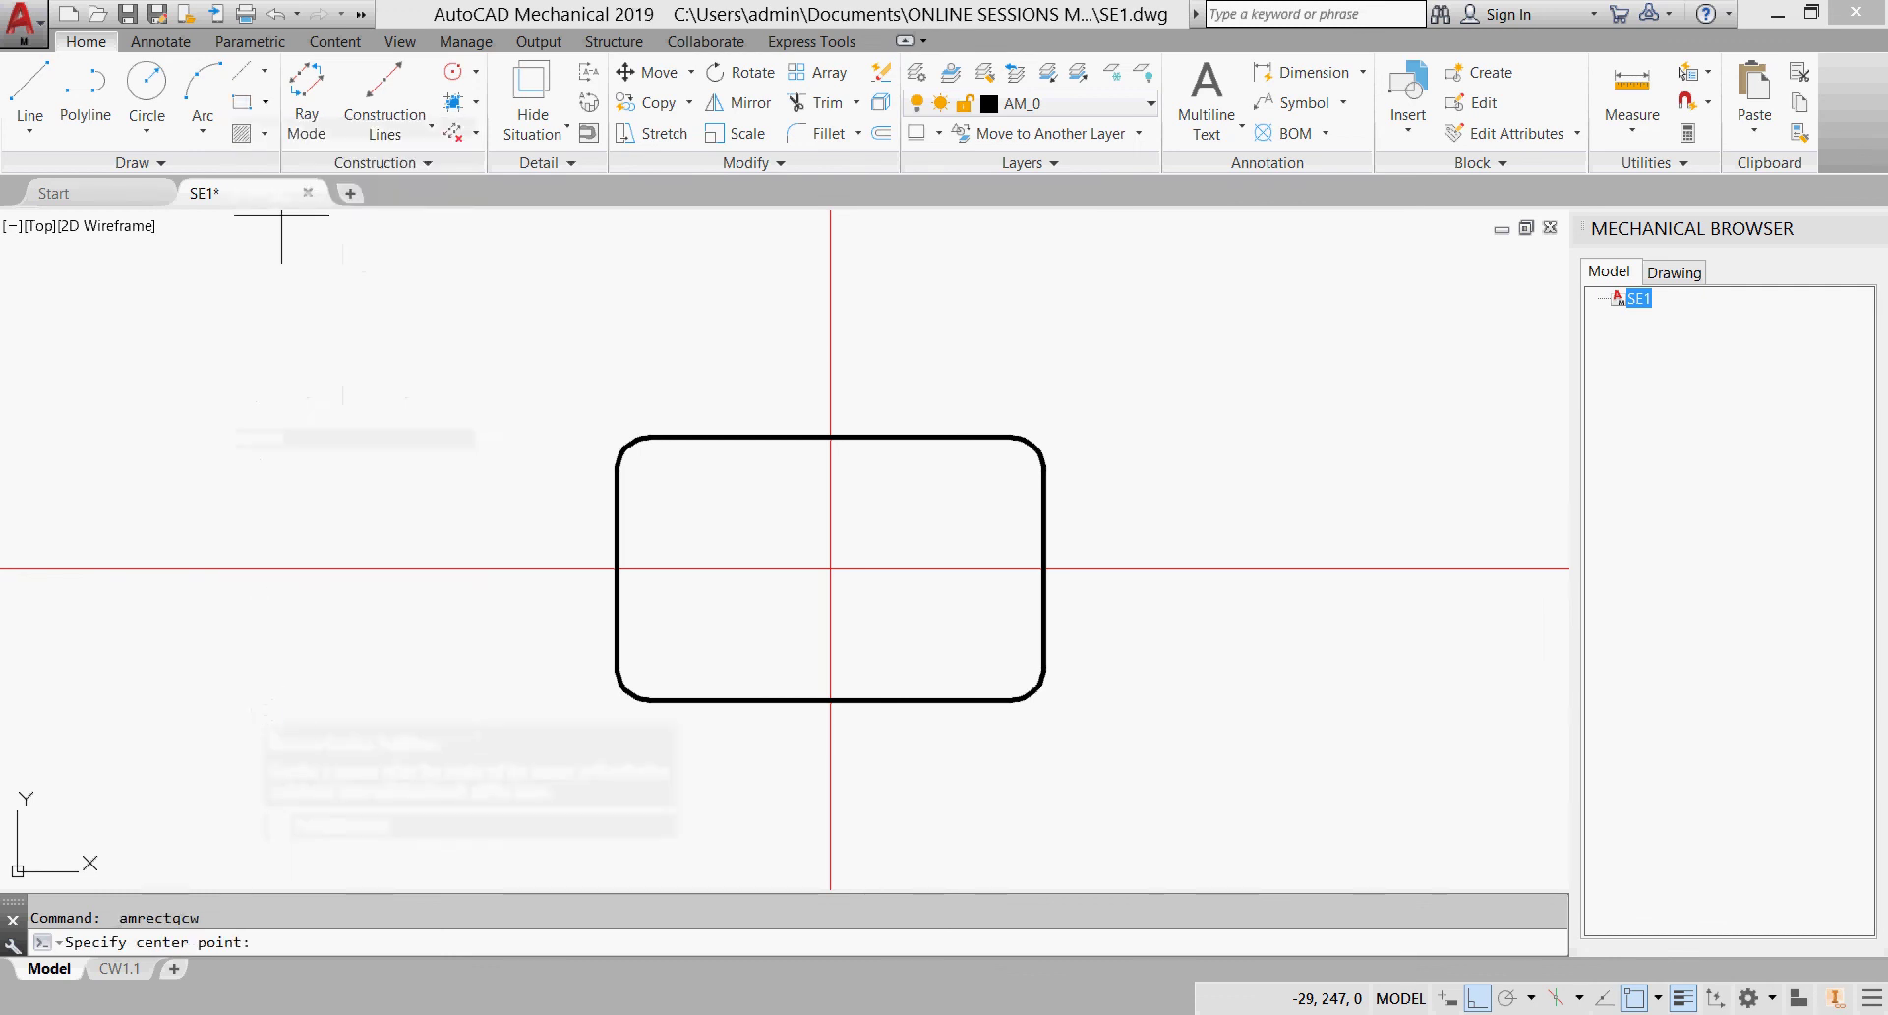
left_click(831, 570)
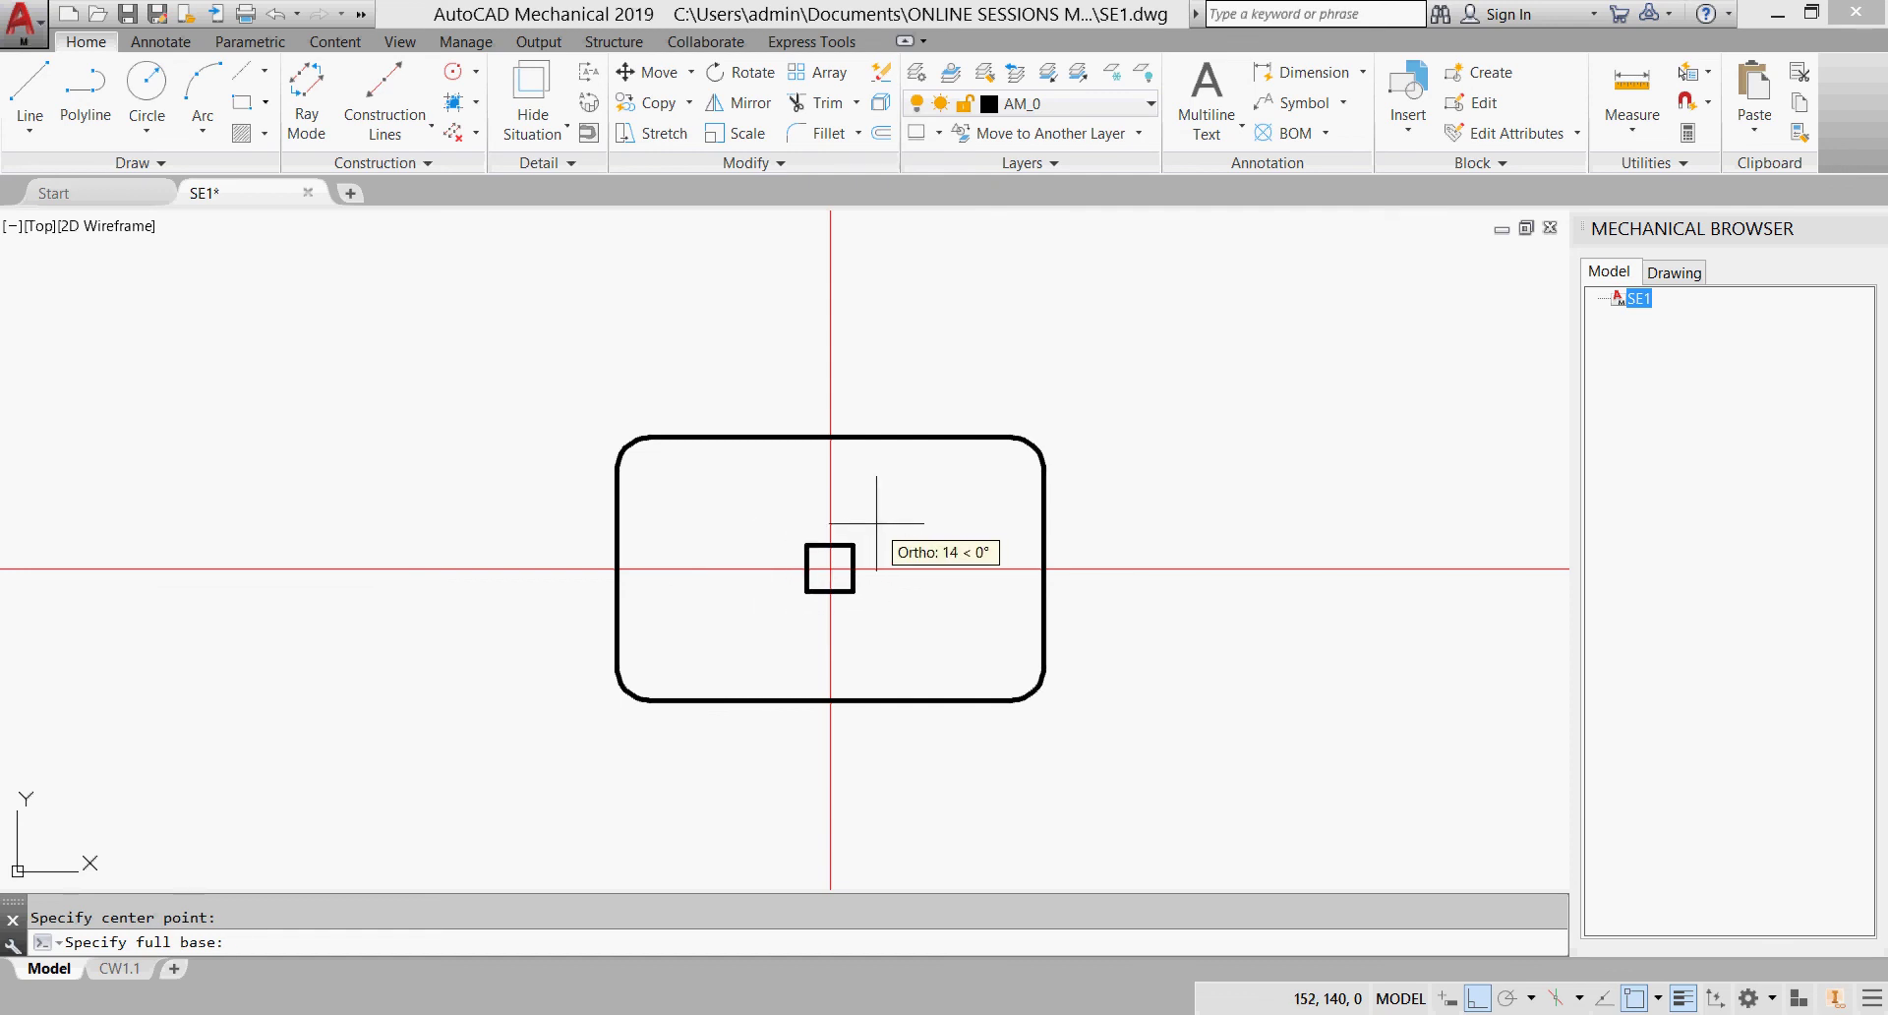
key("Return")
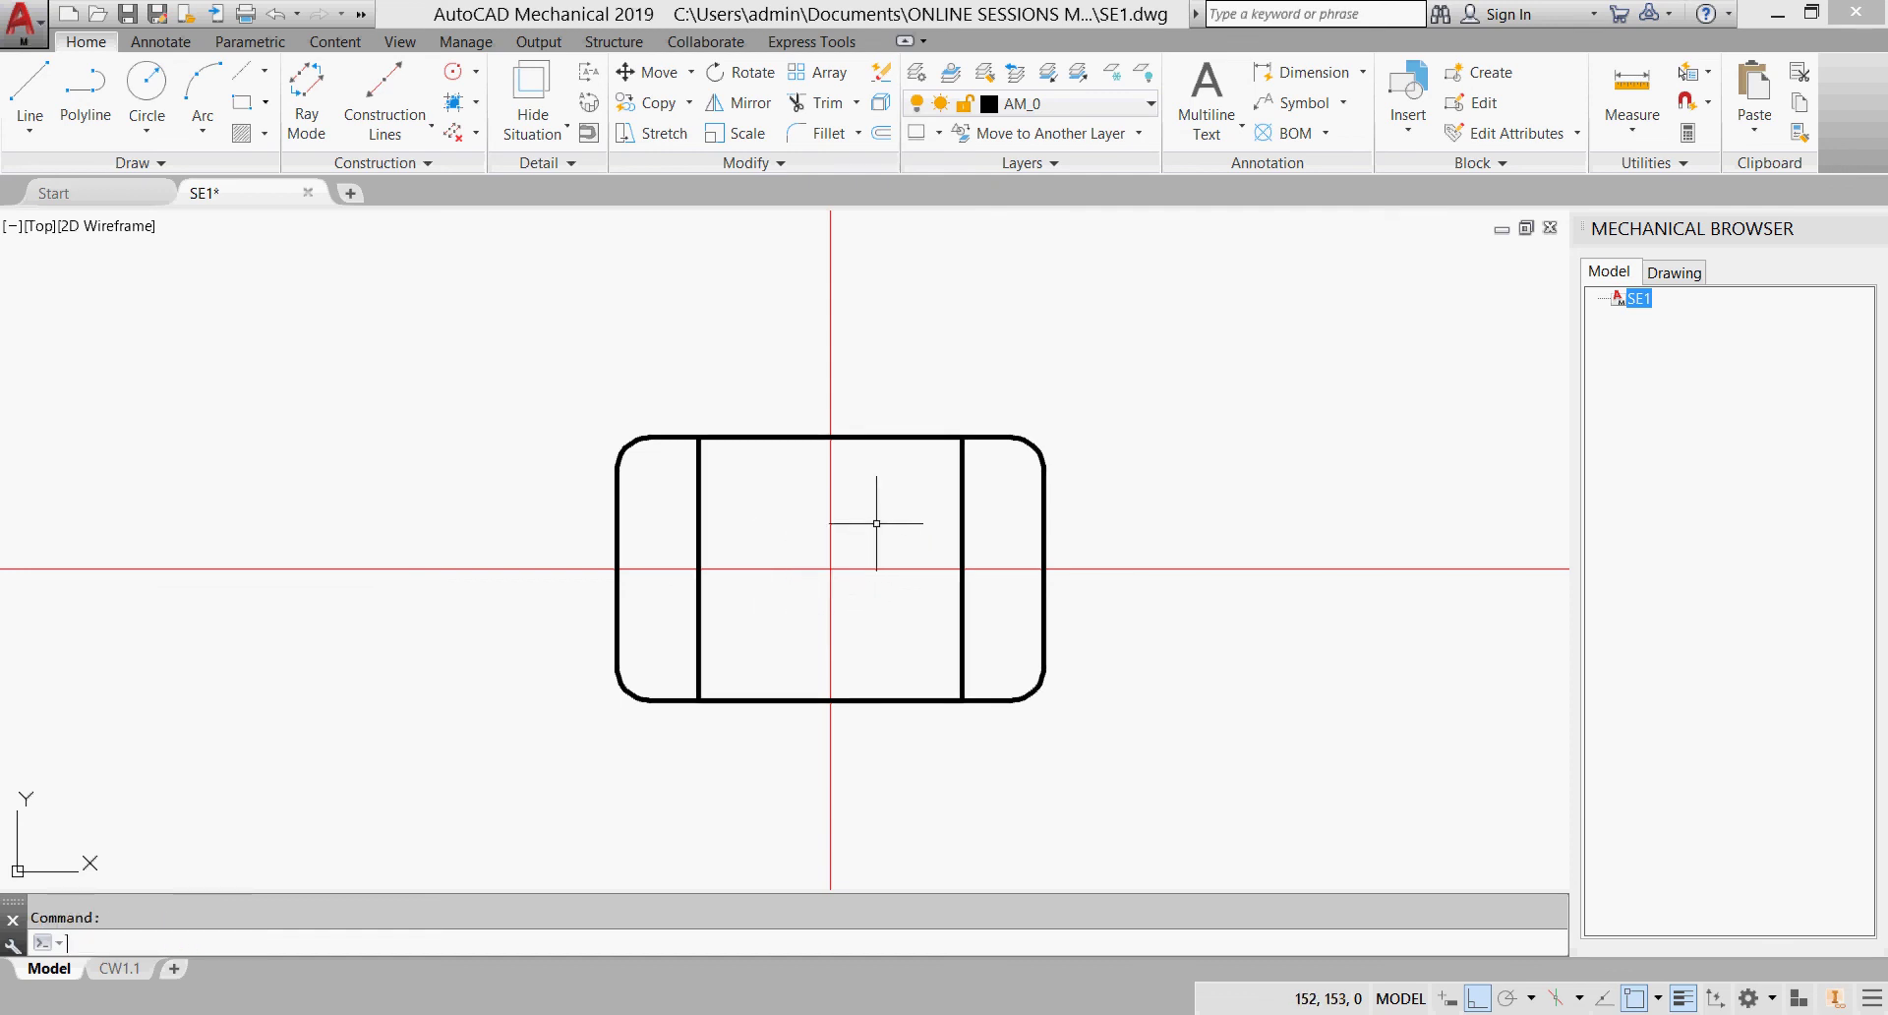
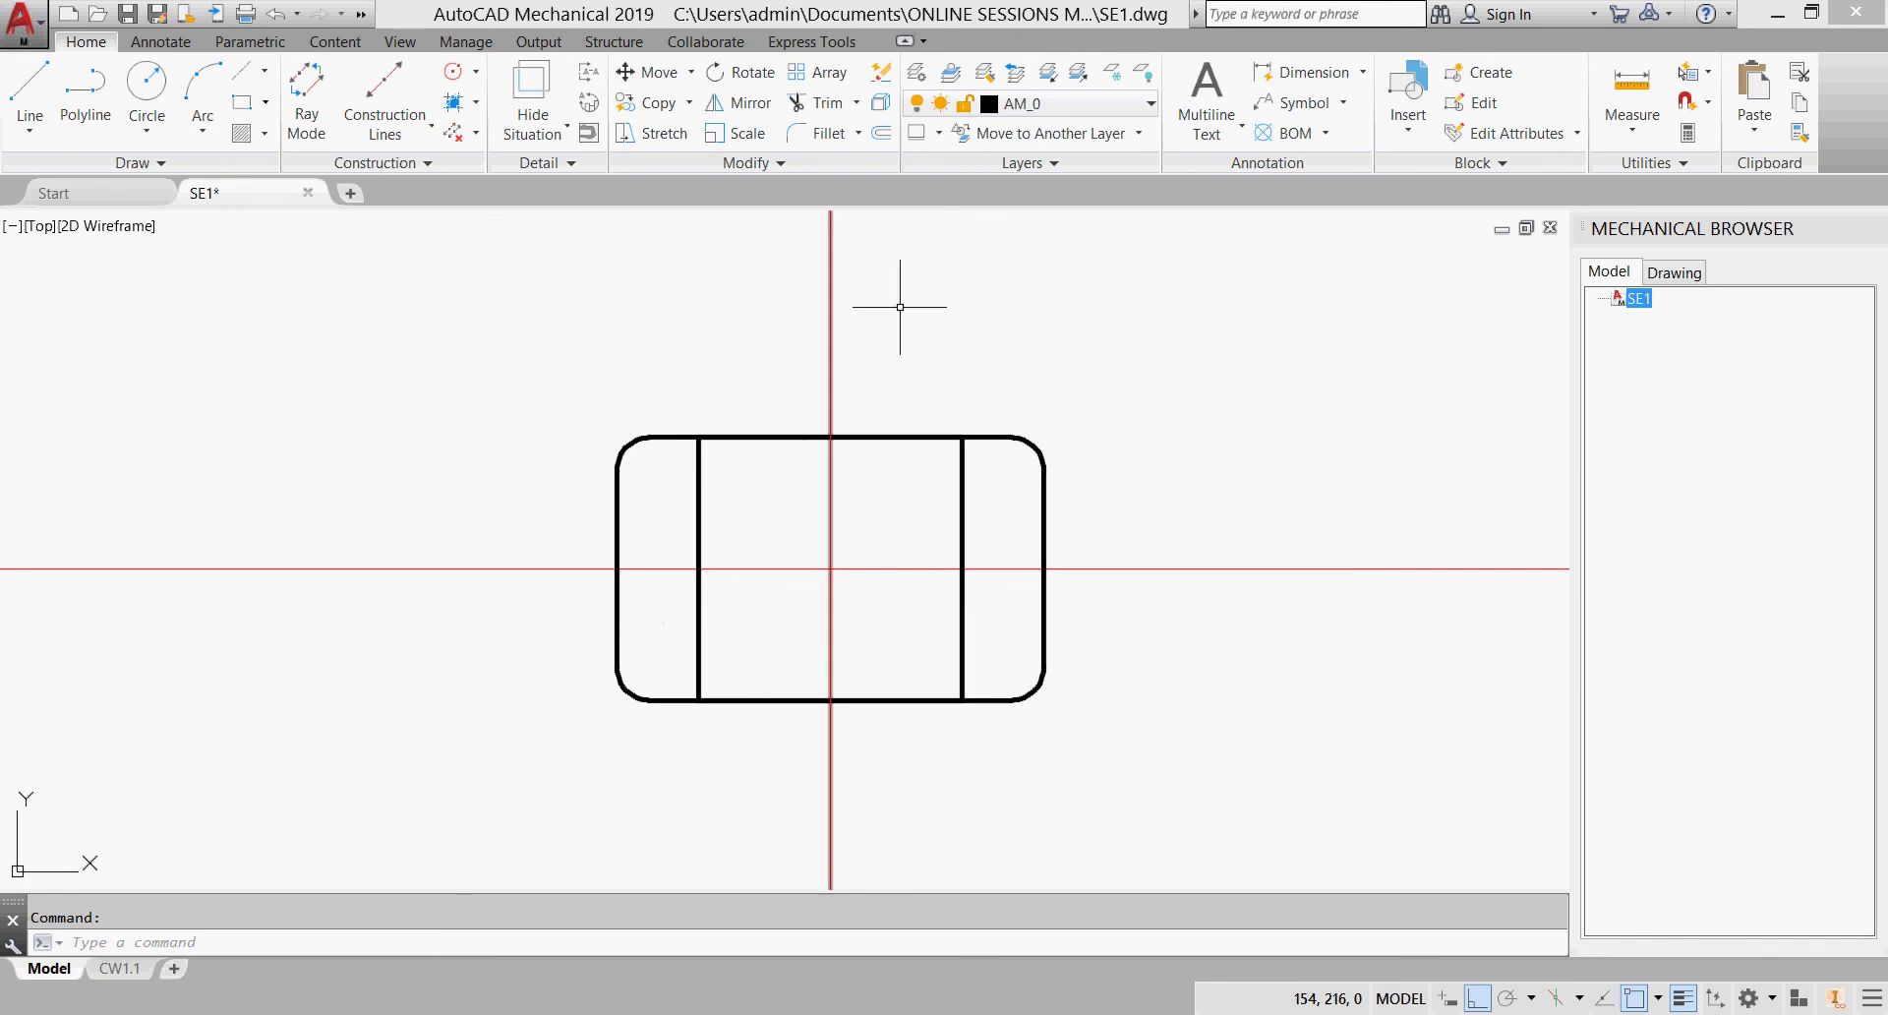
Step: Offset the vertical construction line by 50 to both sides of the centre
left_click(881, 133)
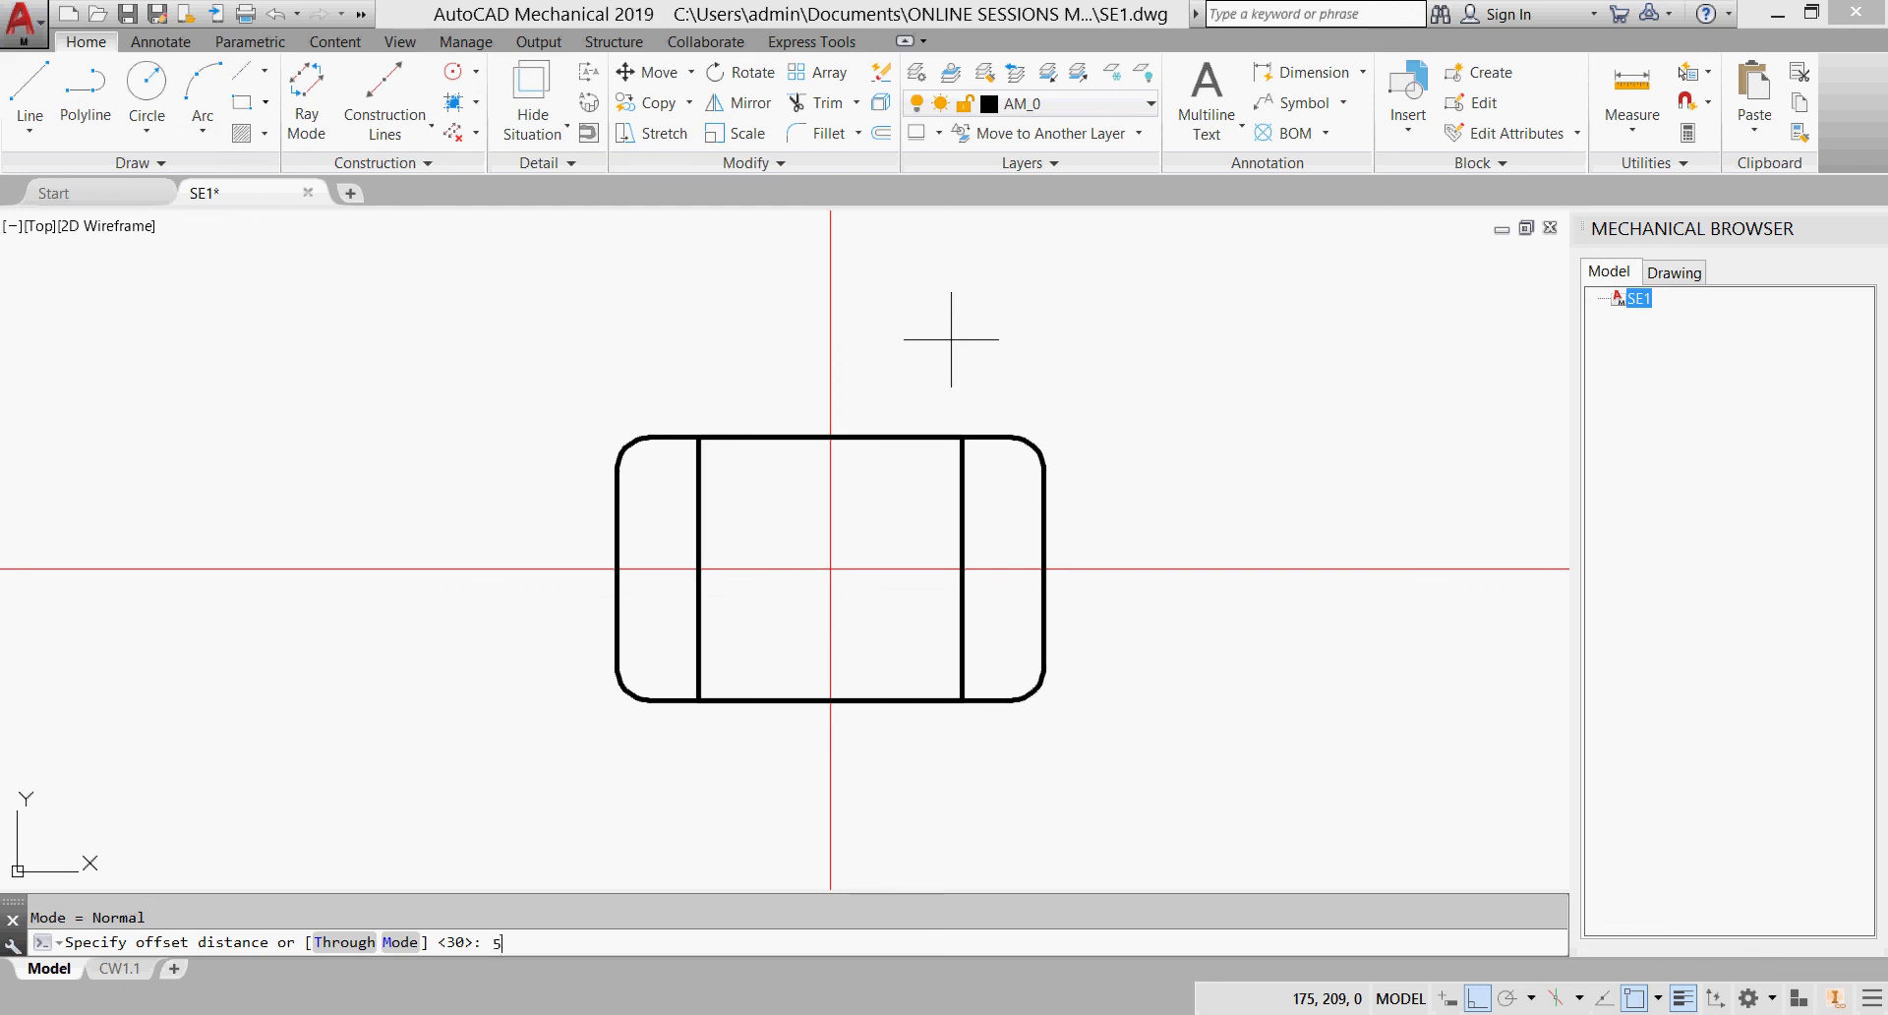
key("Return")
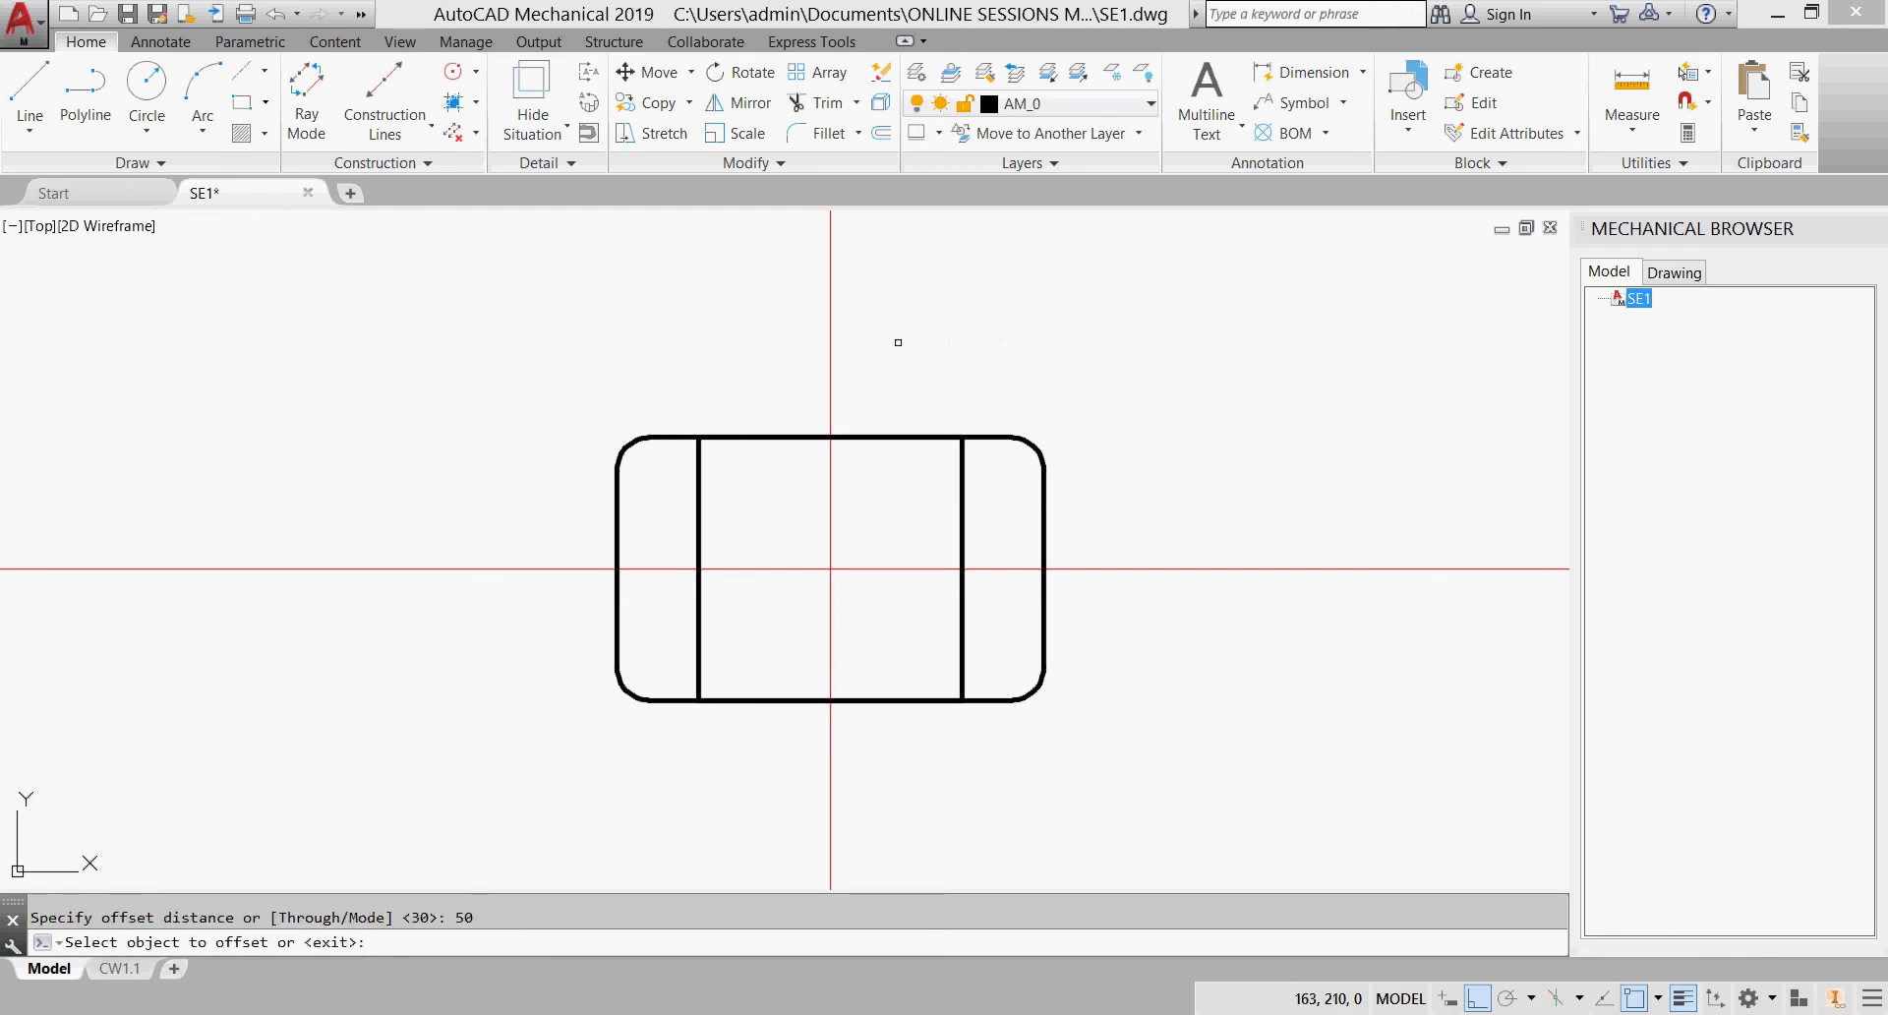
left_click(828, 375)
left_click(832, 376)
left_click(708, 376)
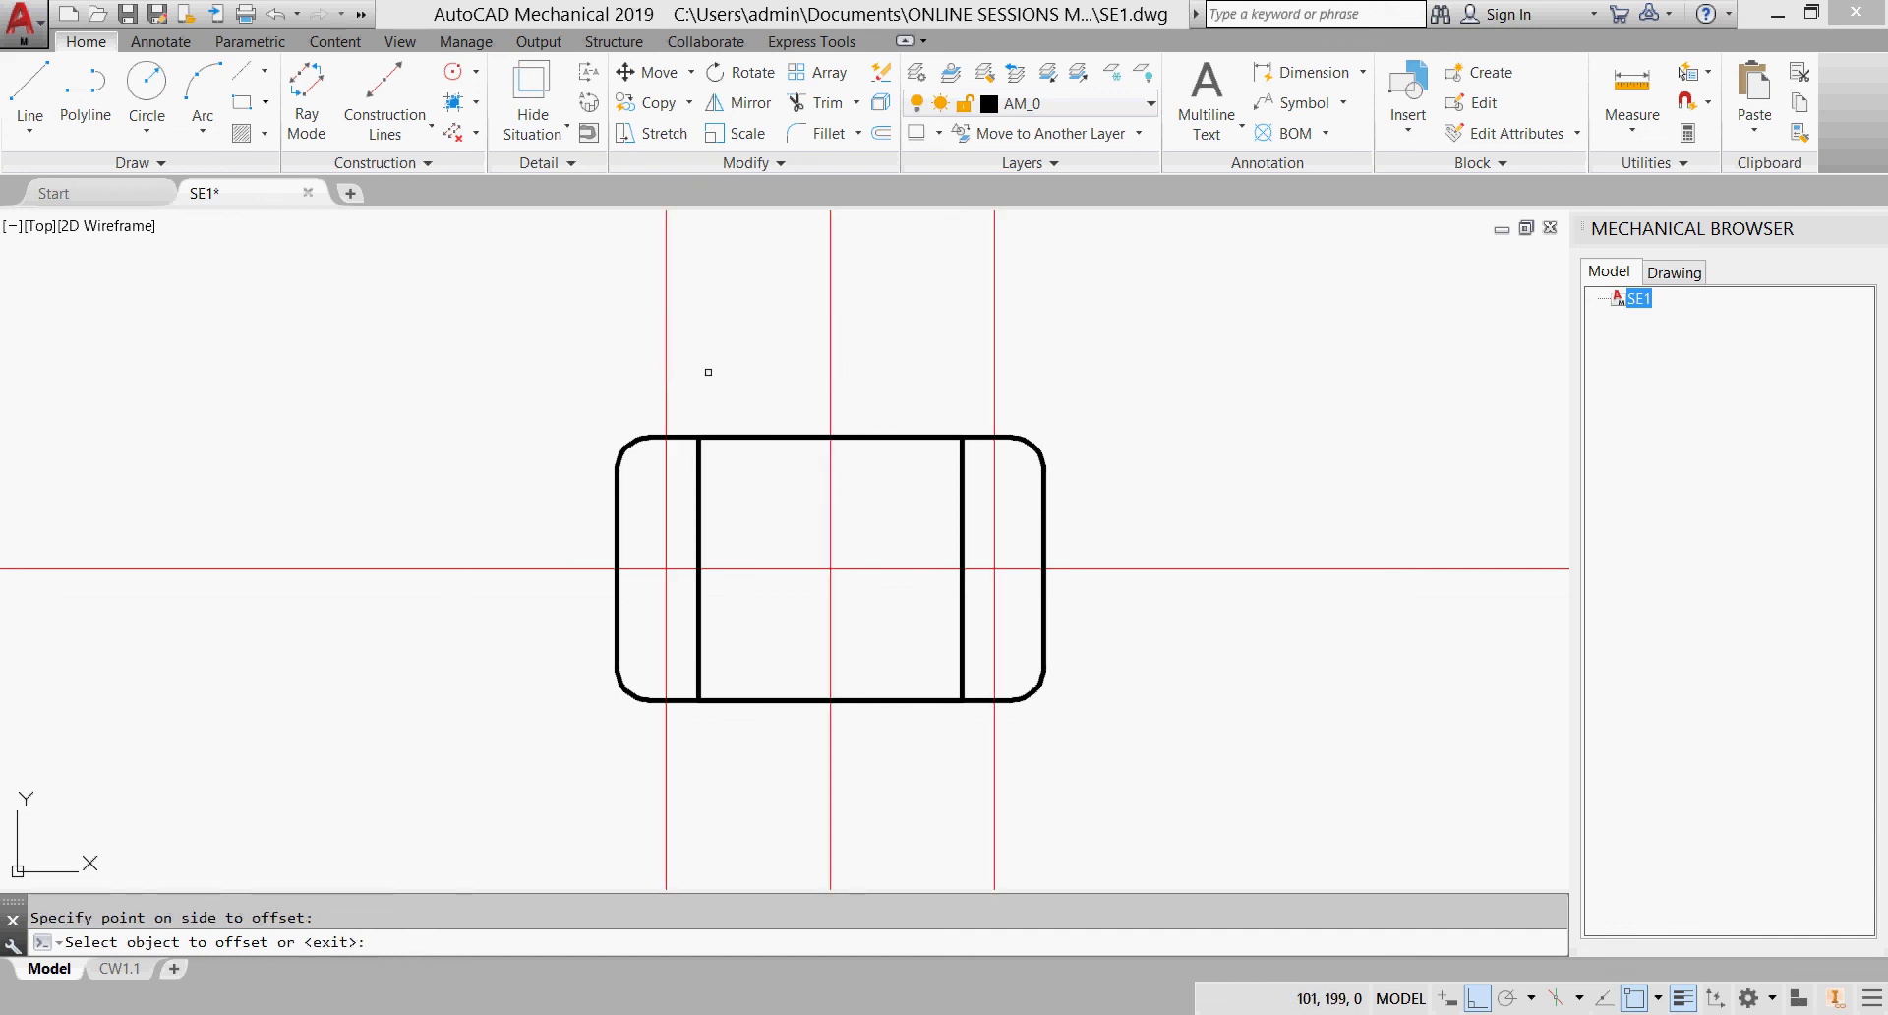
key("Escape")
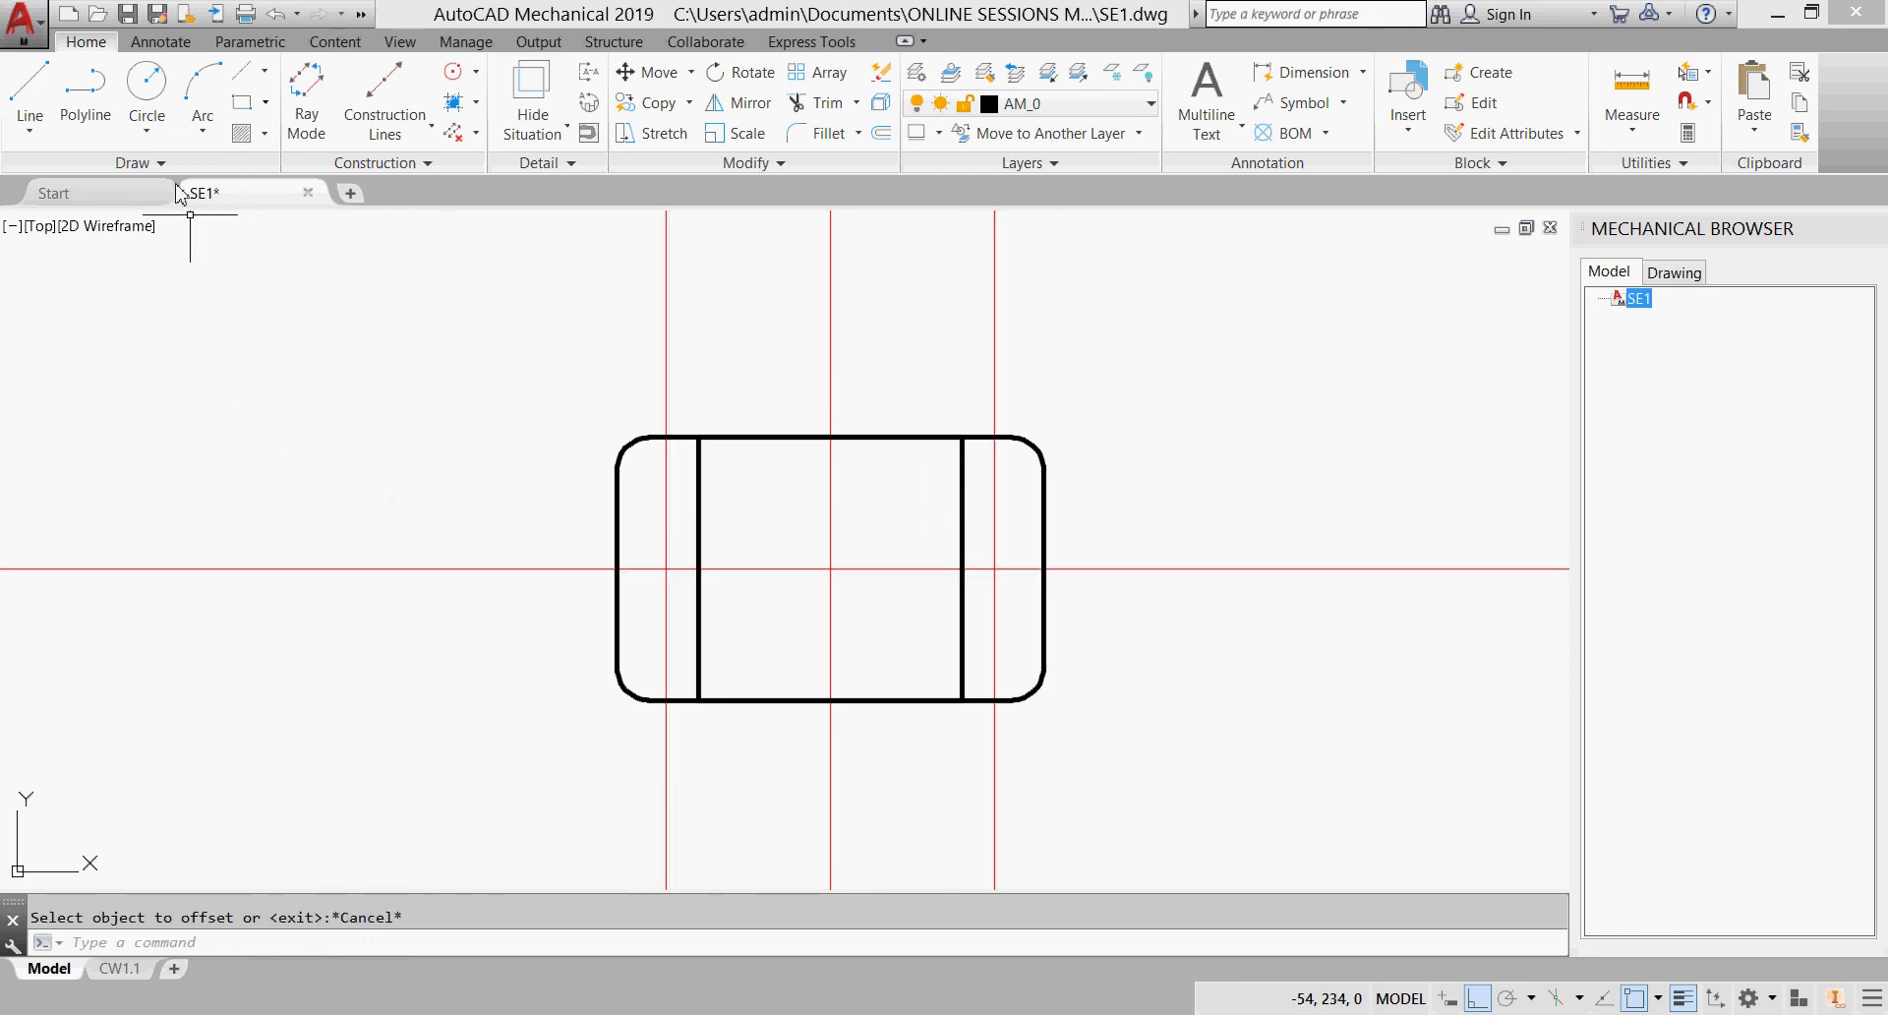
Step: Draw a circle of radius 20 at each intersection of the horizontal construction line with the two offset vertical lines
left_click(147, 87)
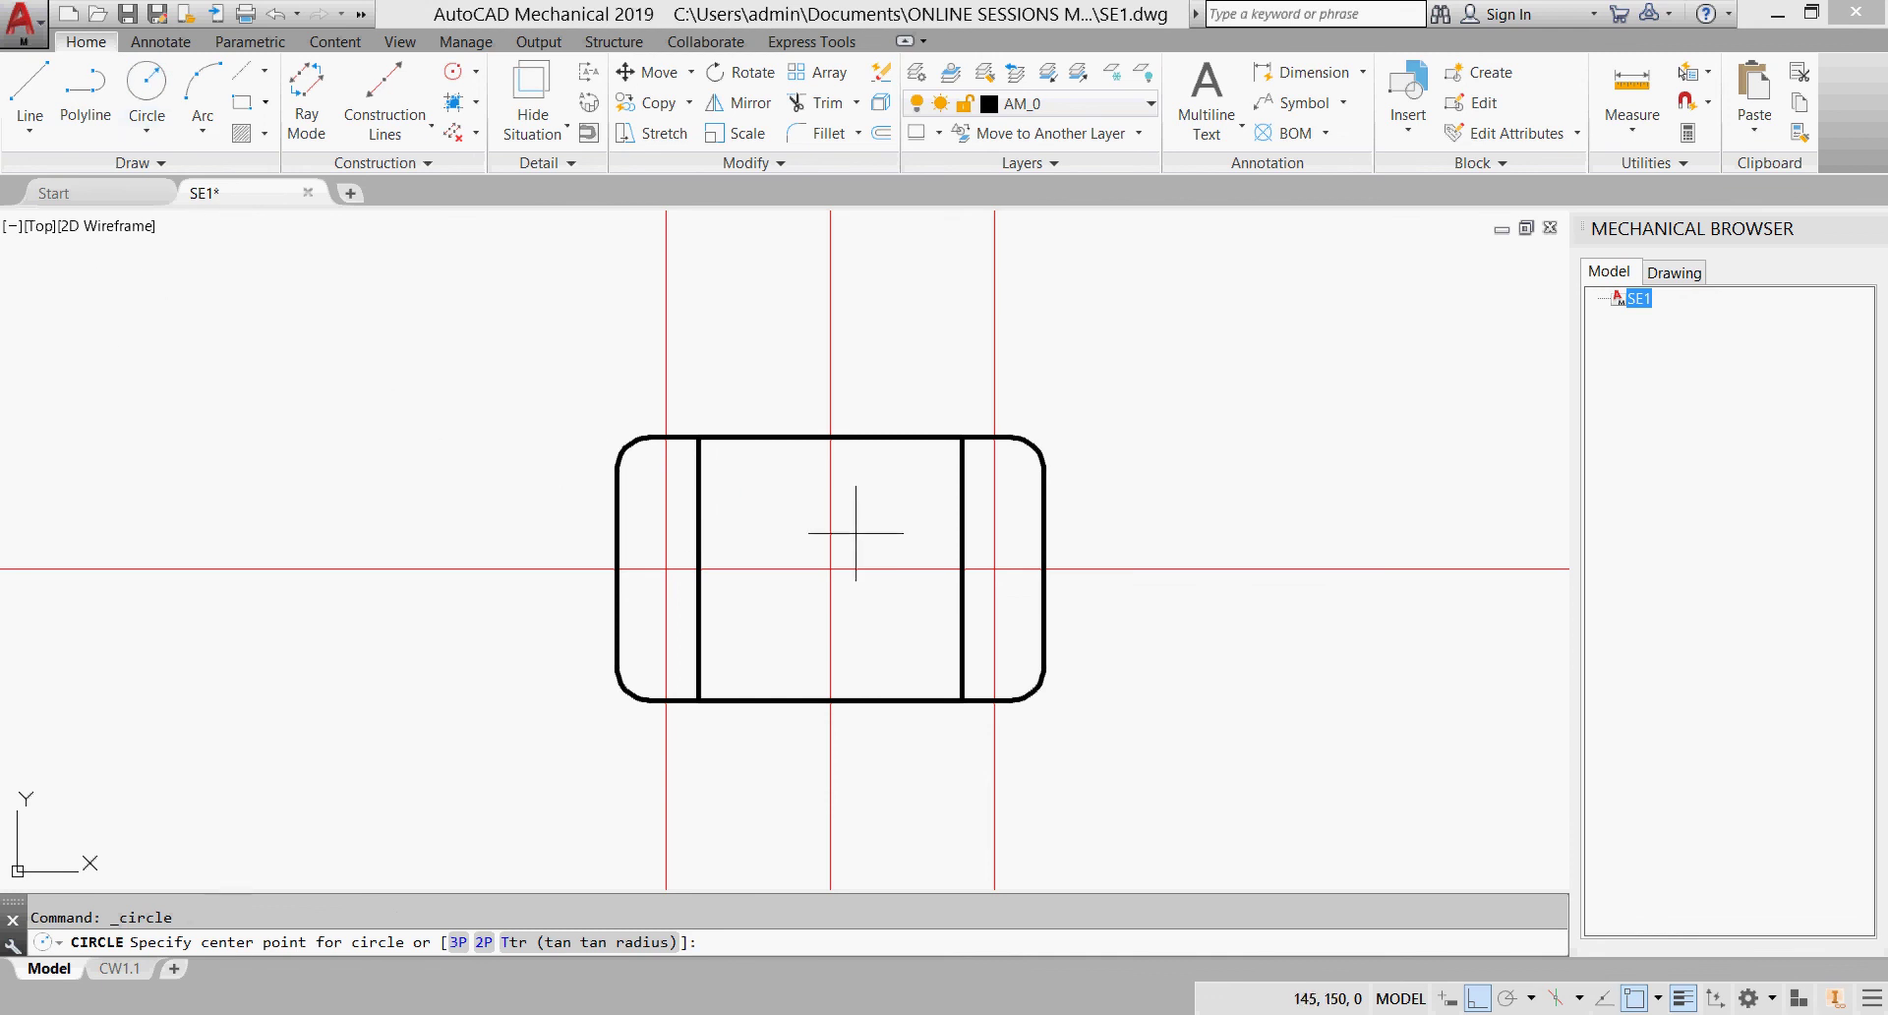
left_click(994, 569)
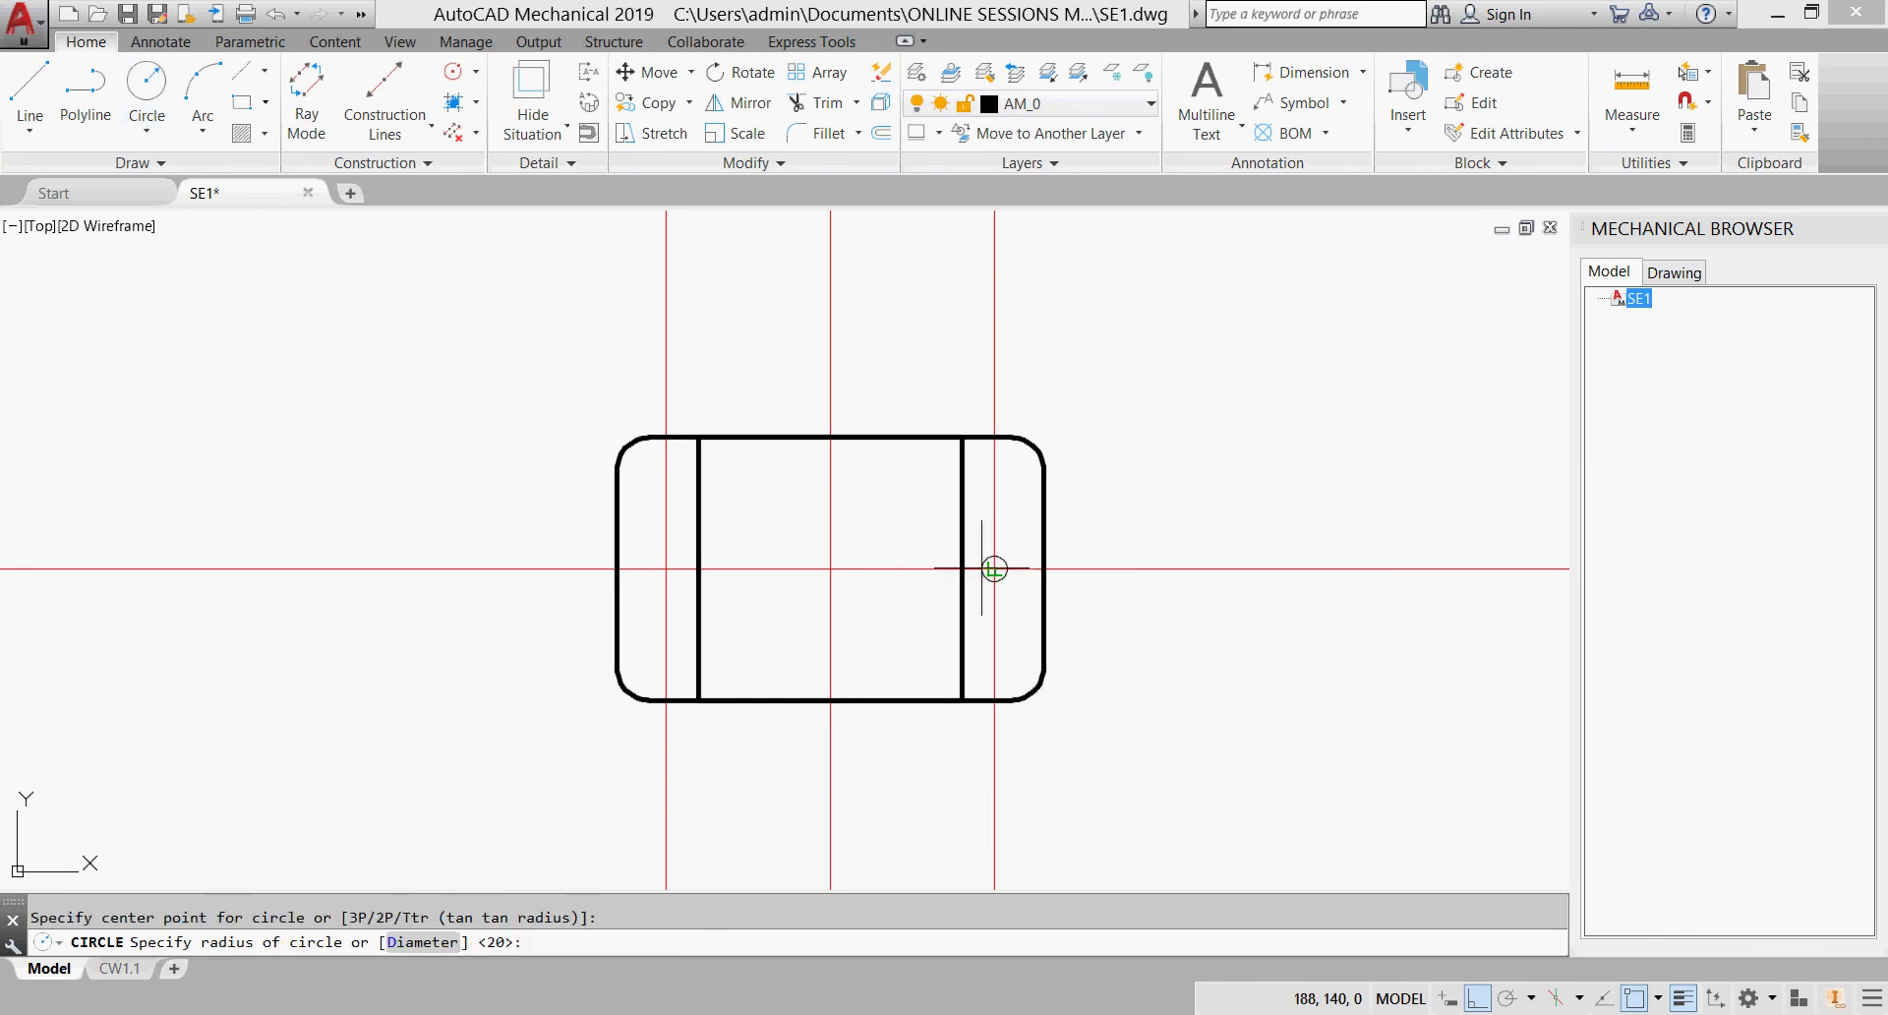
type("20")
key("Return")
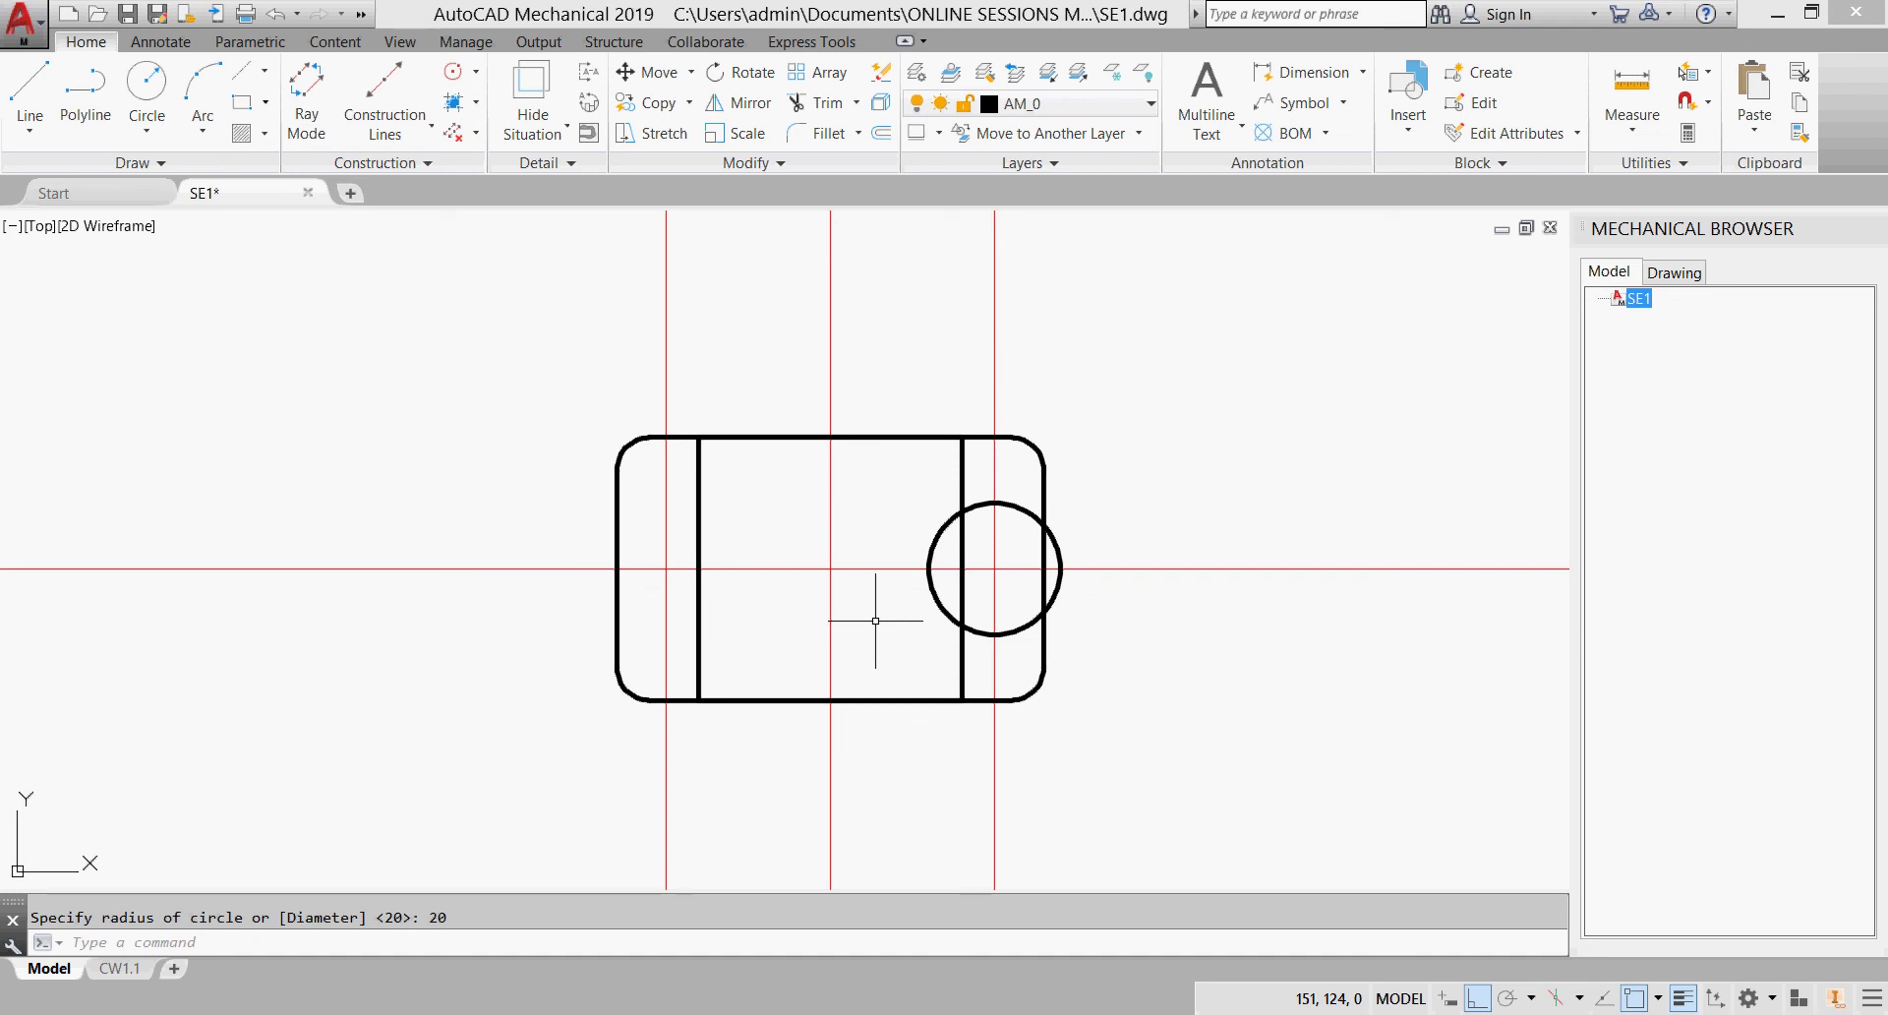
key("Return")
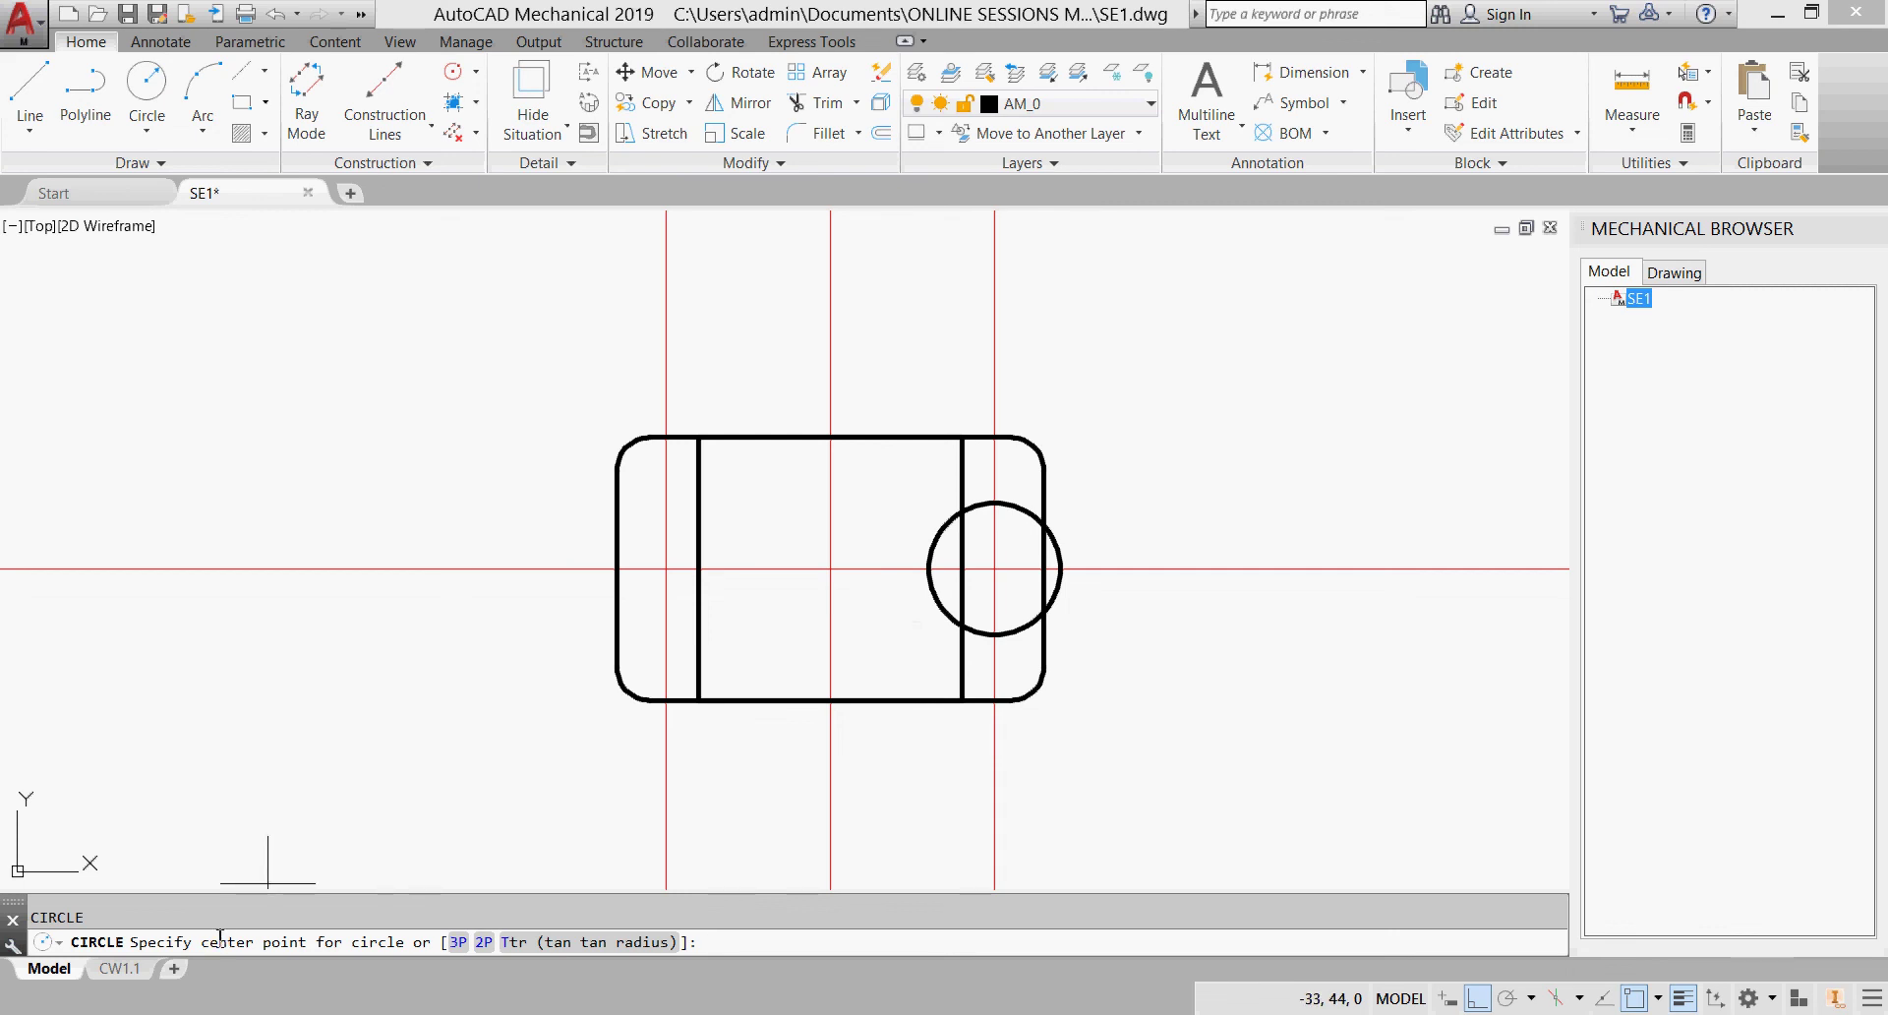
left_click(666, 568)
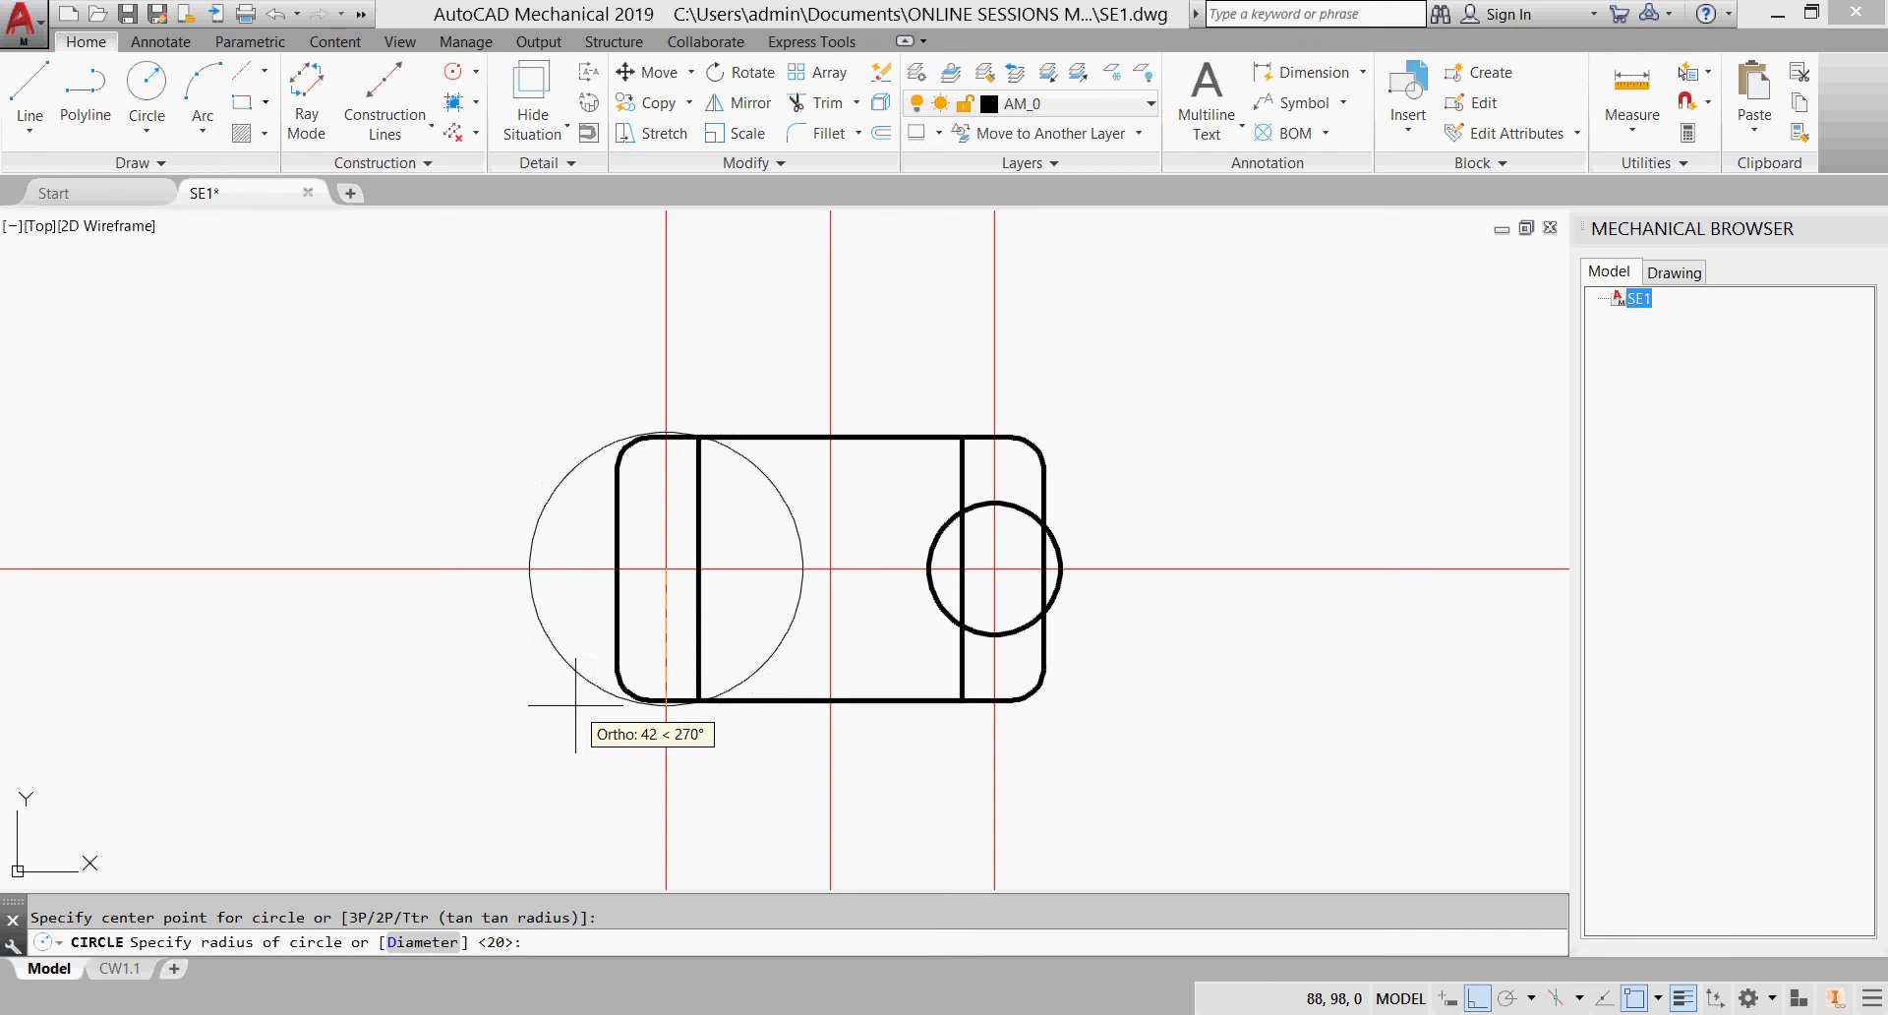
key("Return")
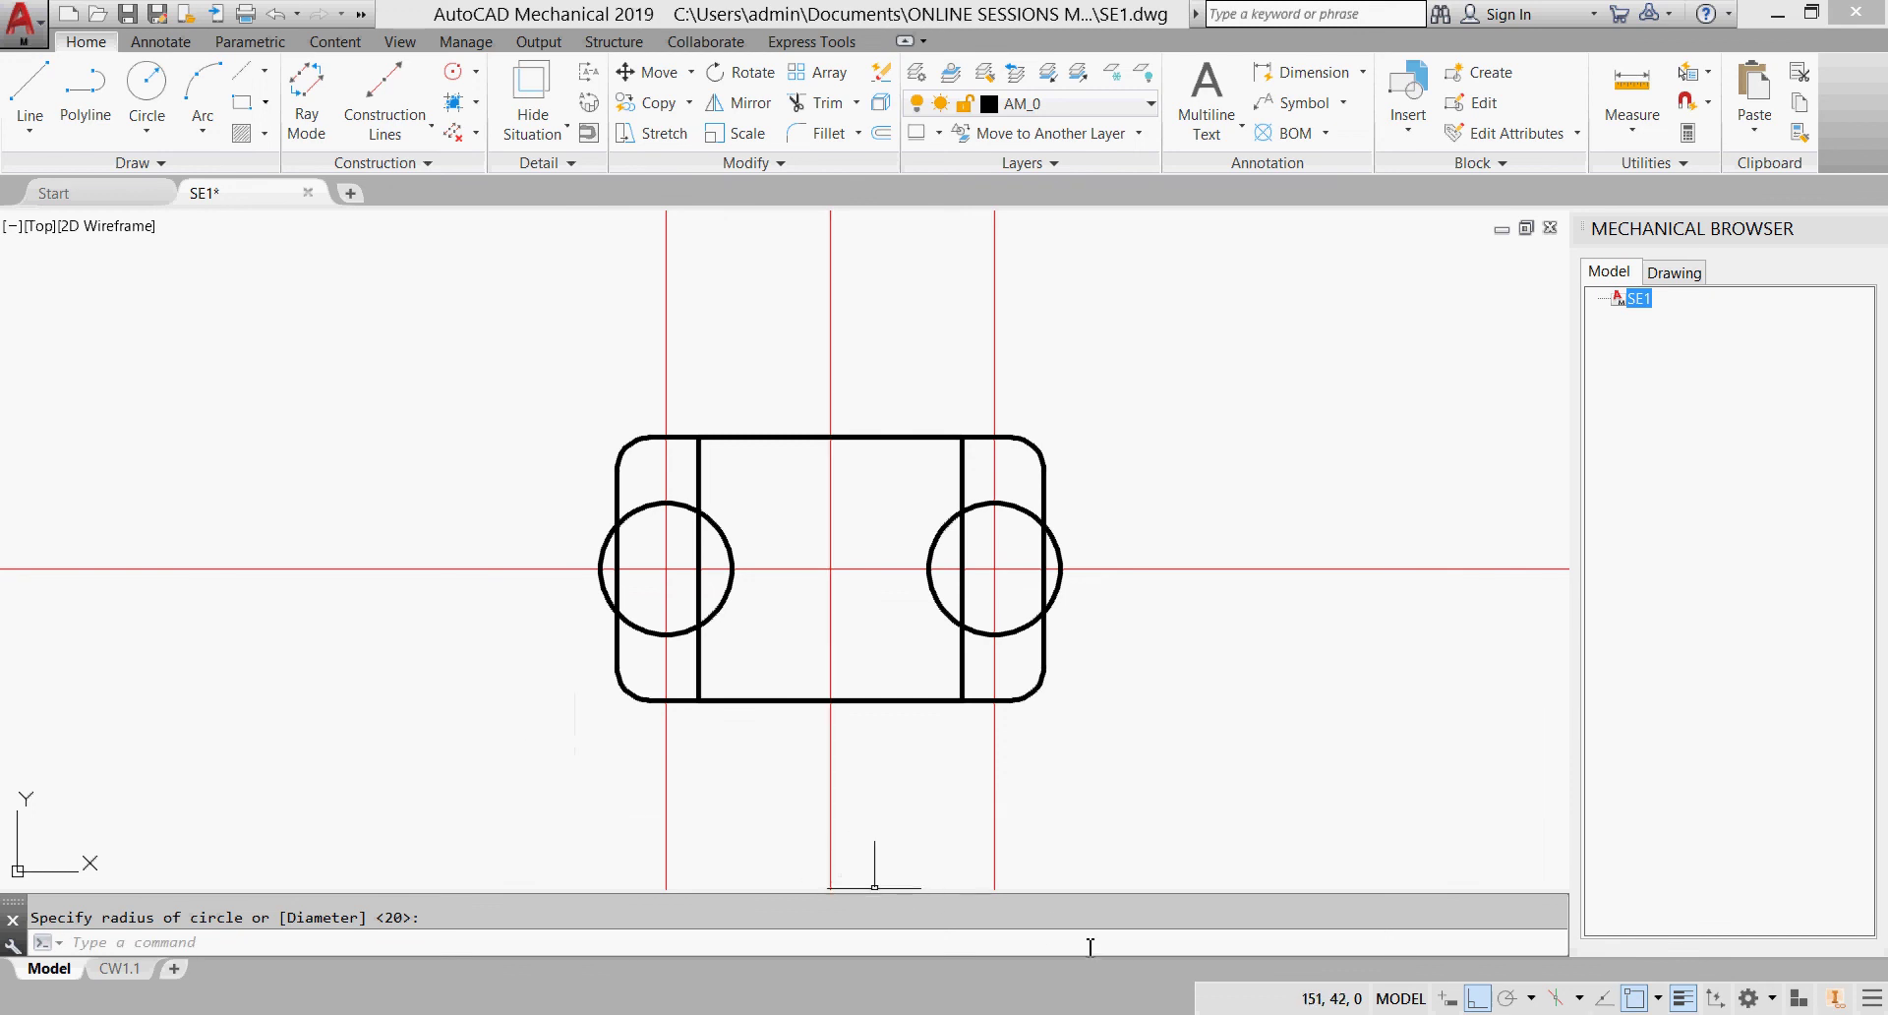
Step: Check the exercise drawing, then draw a horizontal line from the right circle's top quadrant to the square's right side
key("alt+Tab")
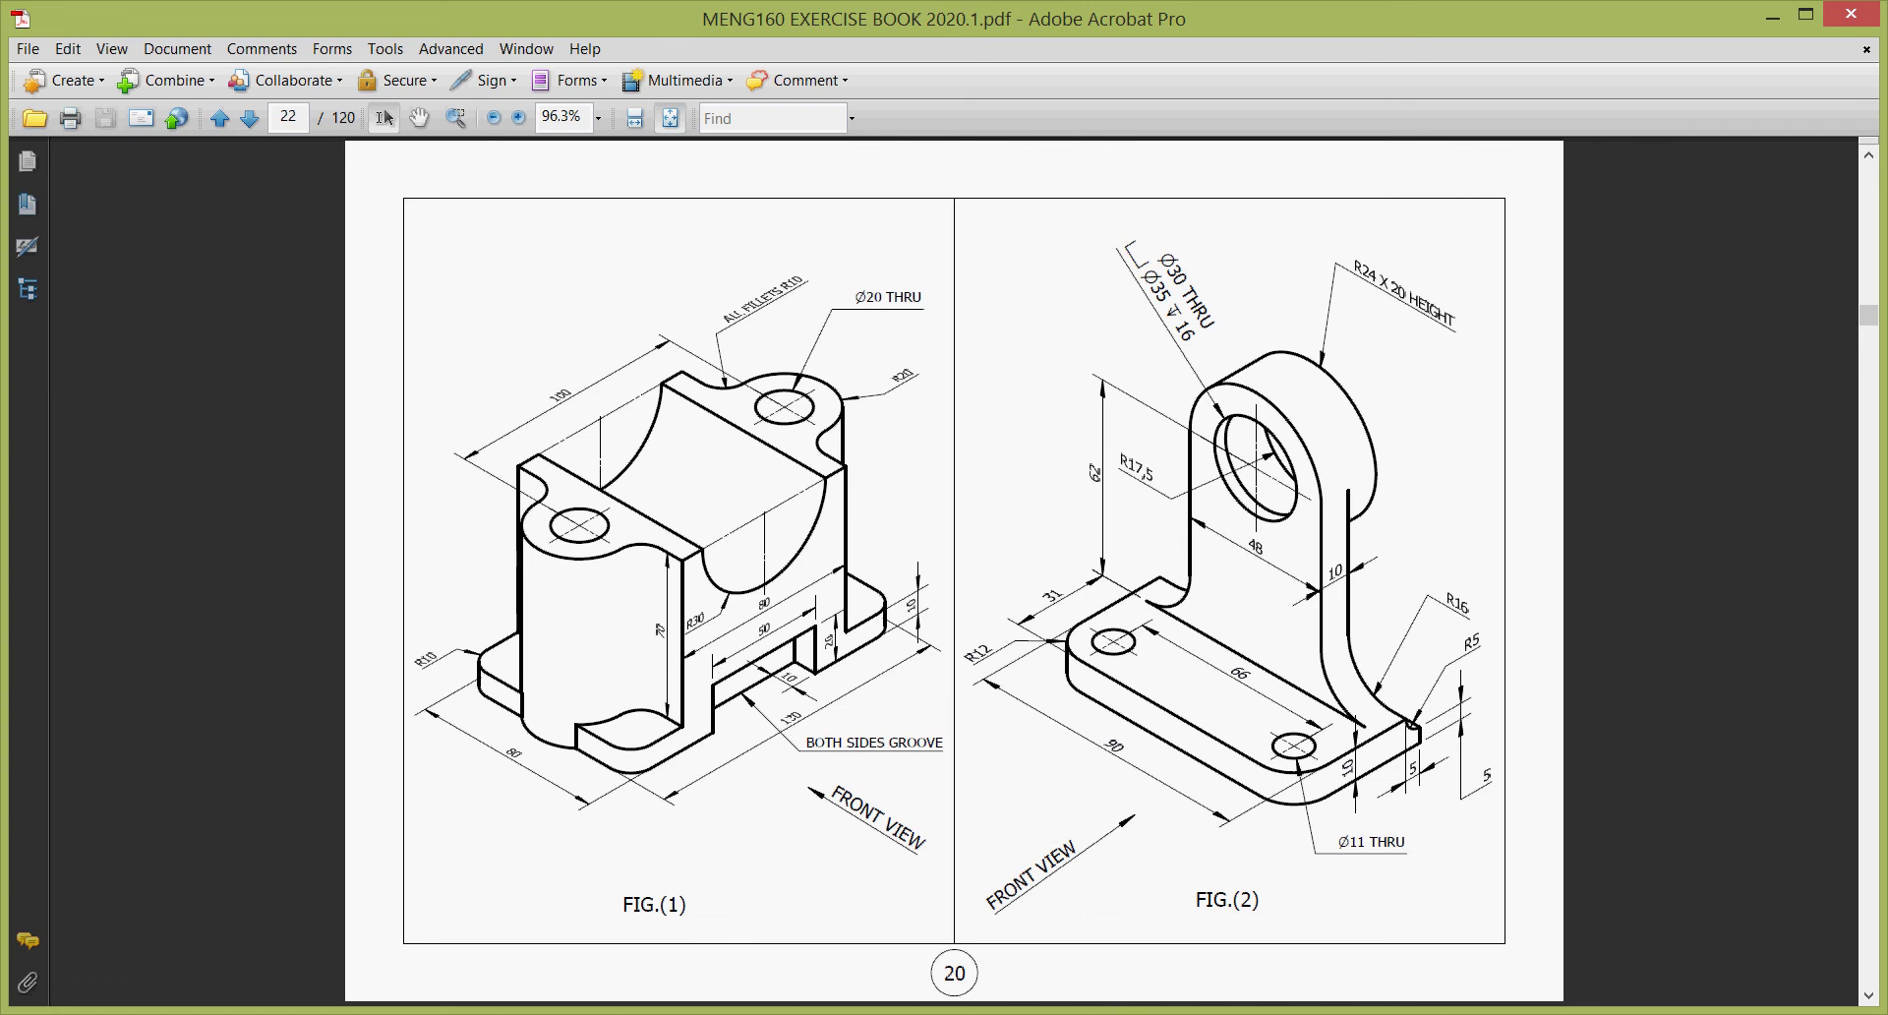
mouse_move(1111, 1011)
left_click(1112, 905)
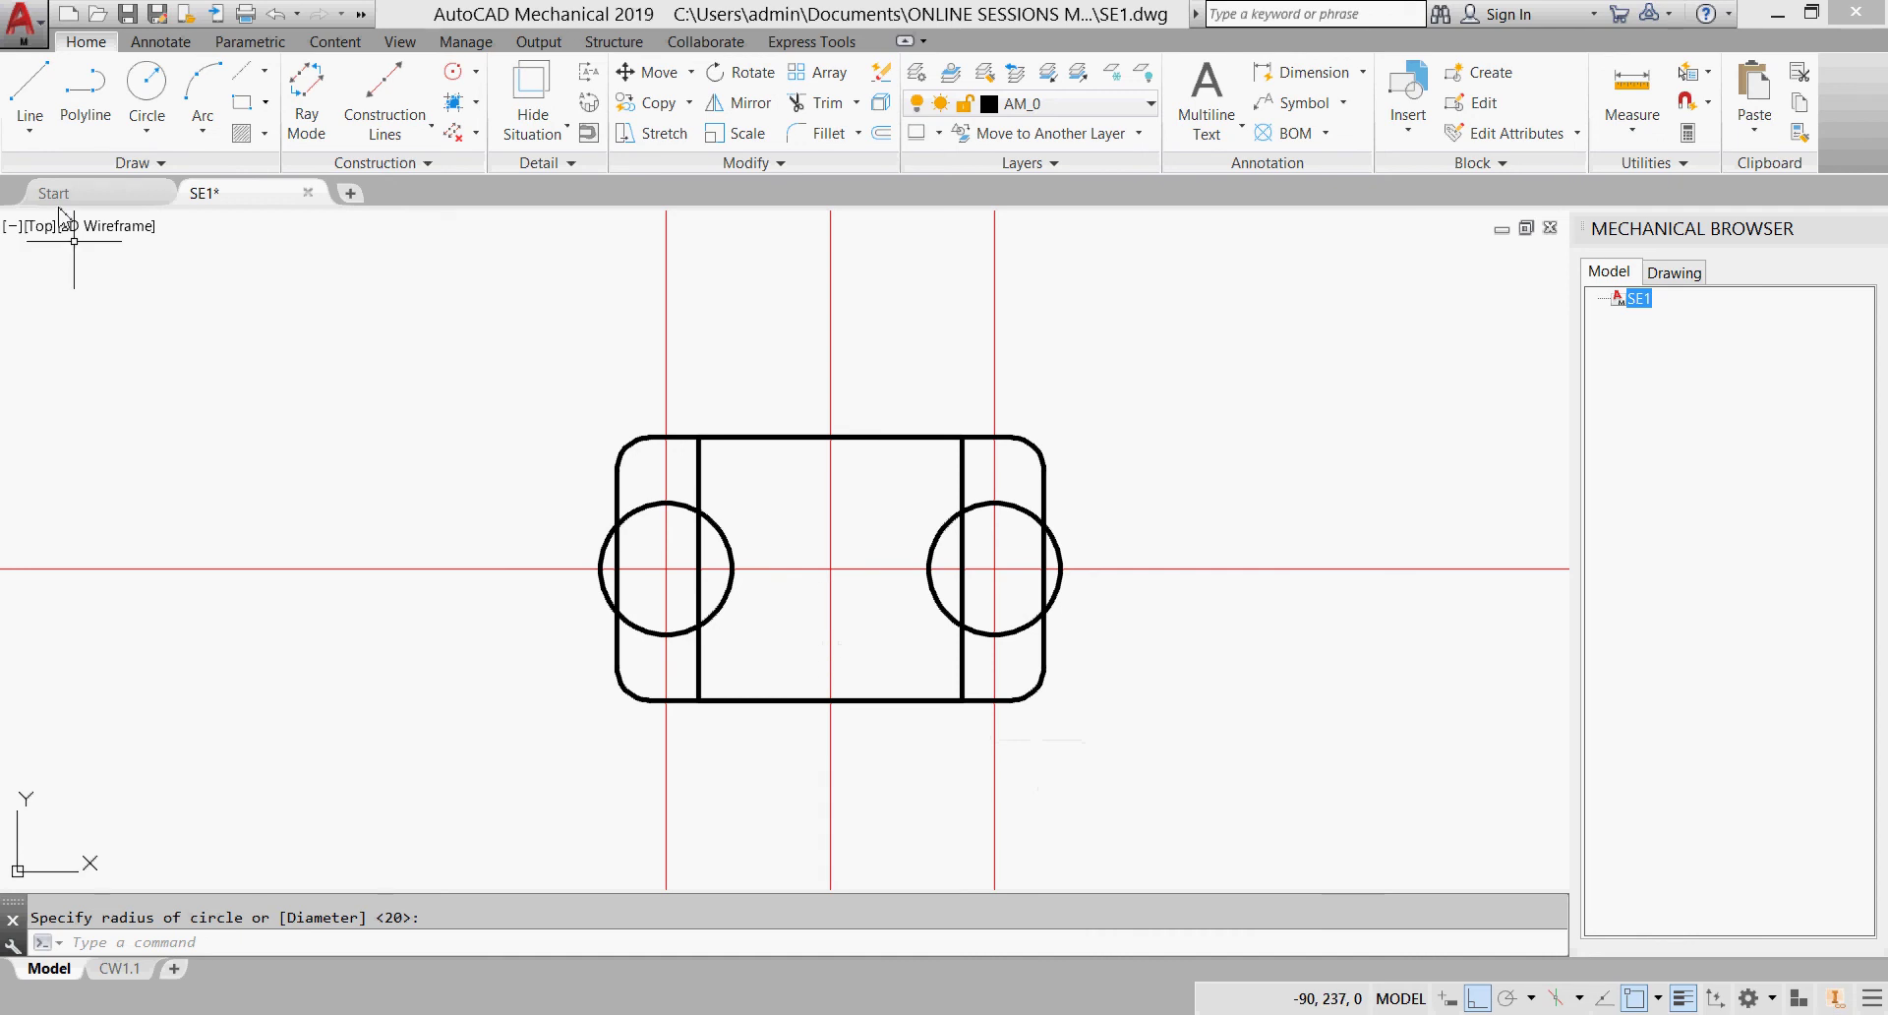
left_click(29, 93)
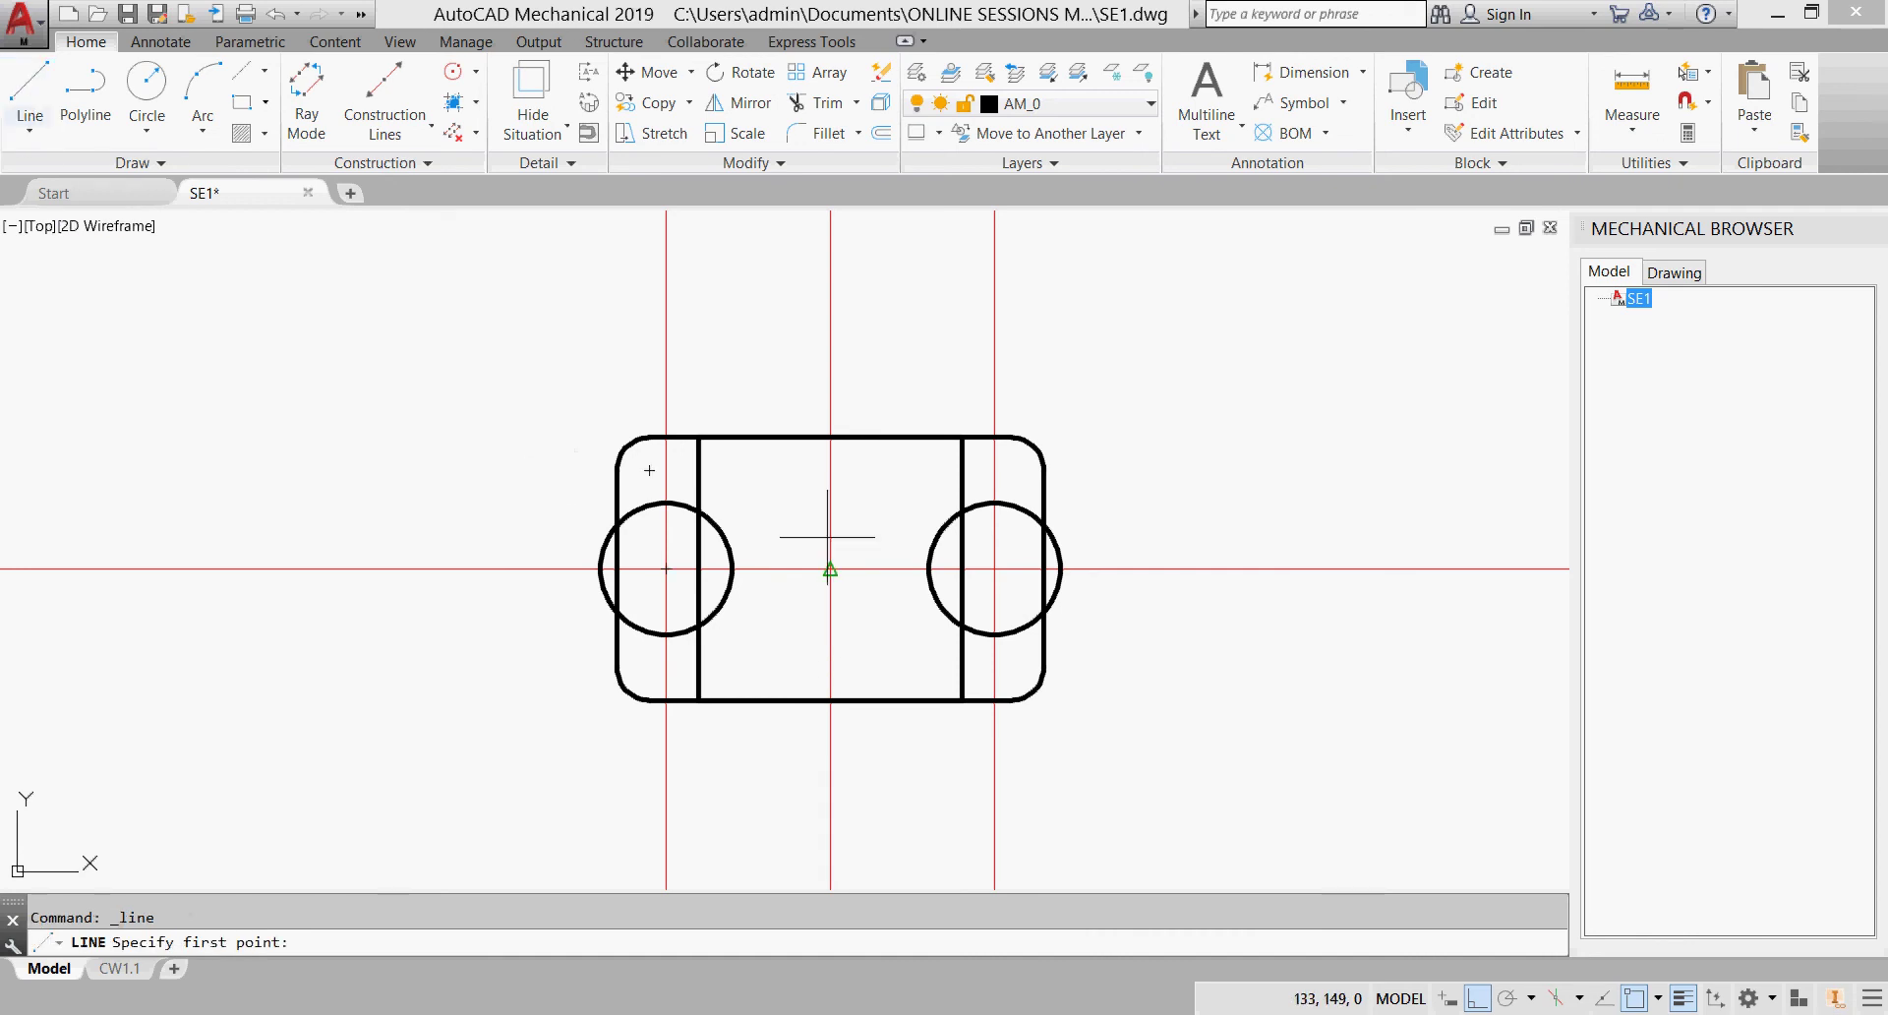
left_click(994, 503)
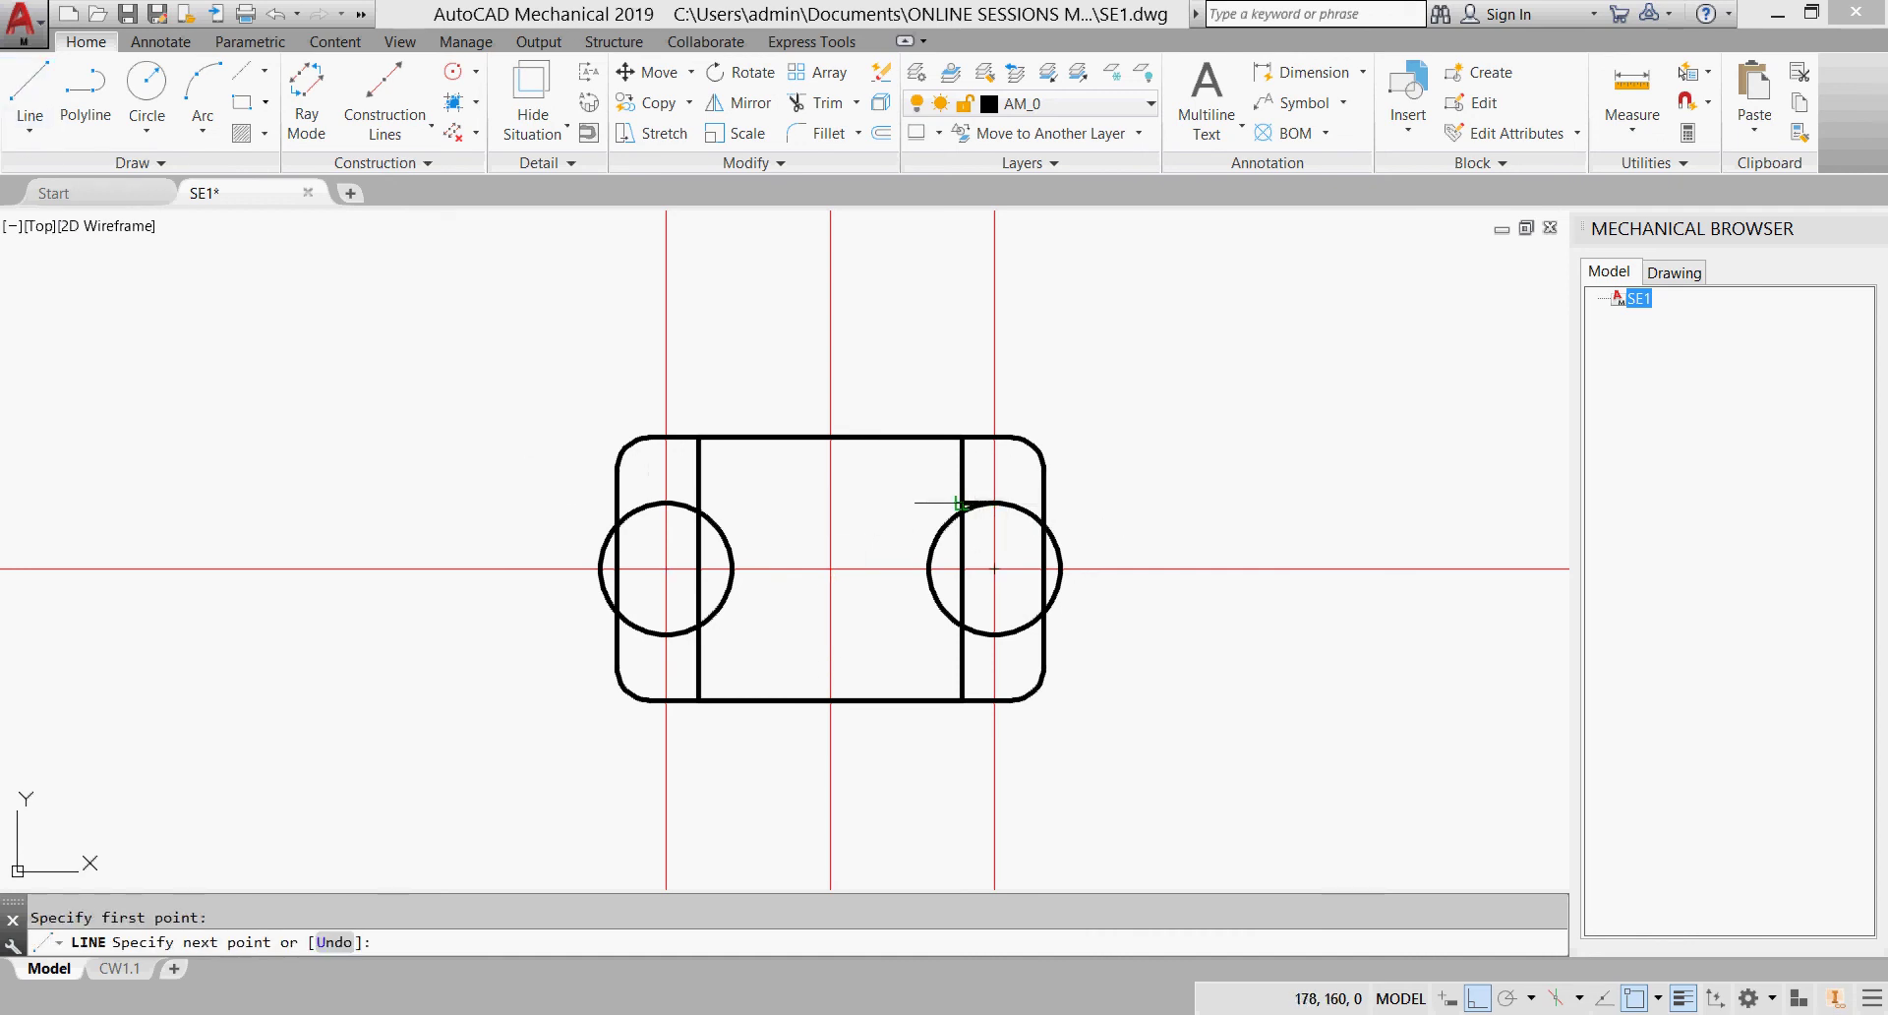
scroll(962, 504, "up", 4)
left_click(968, 512)
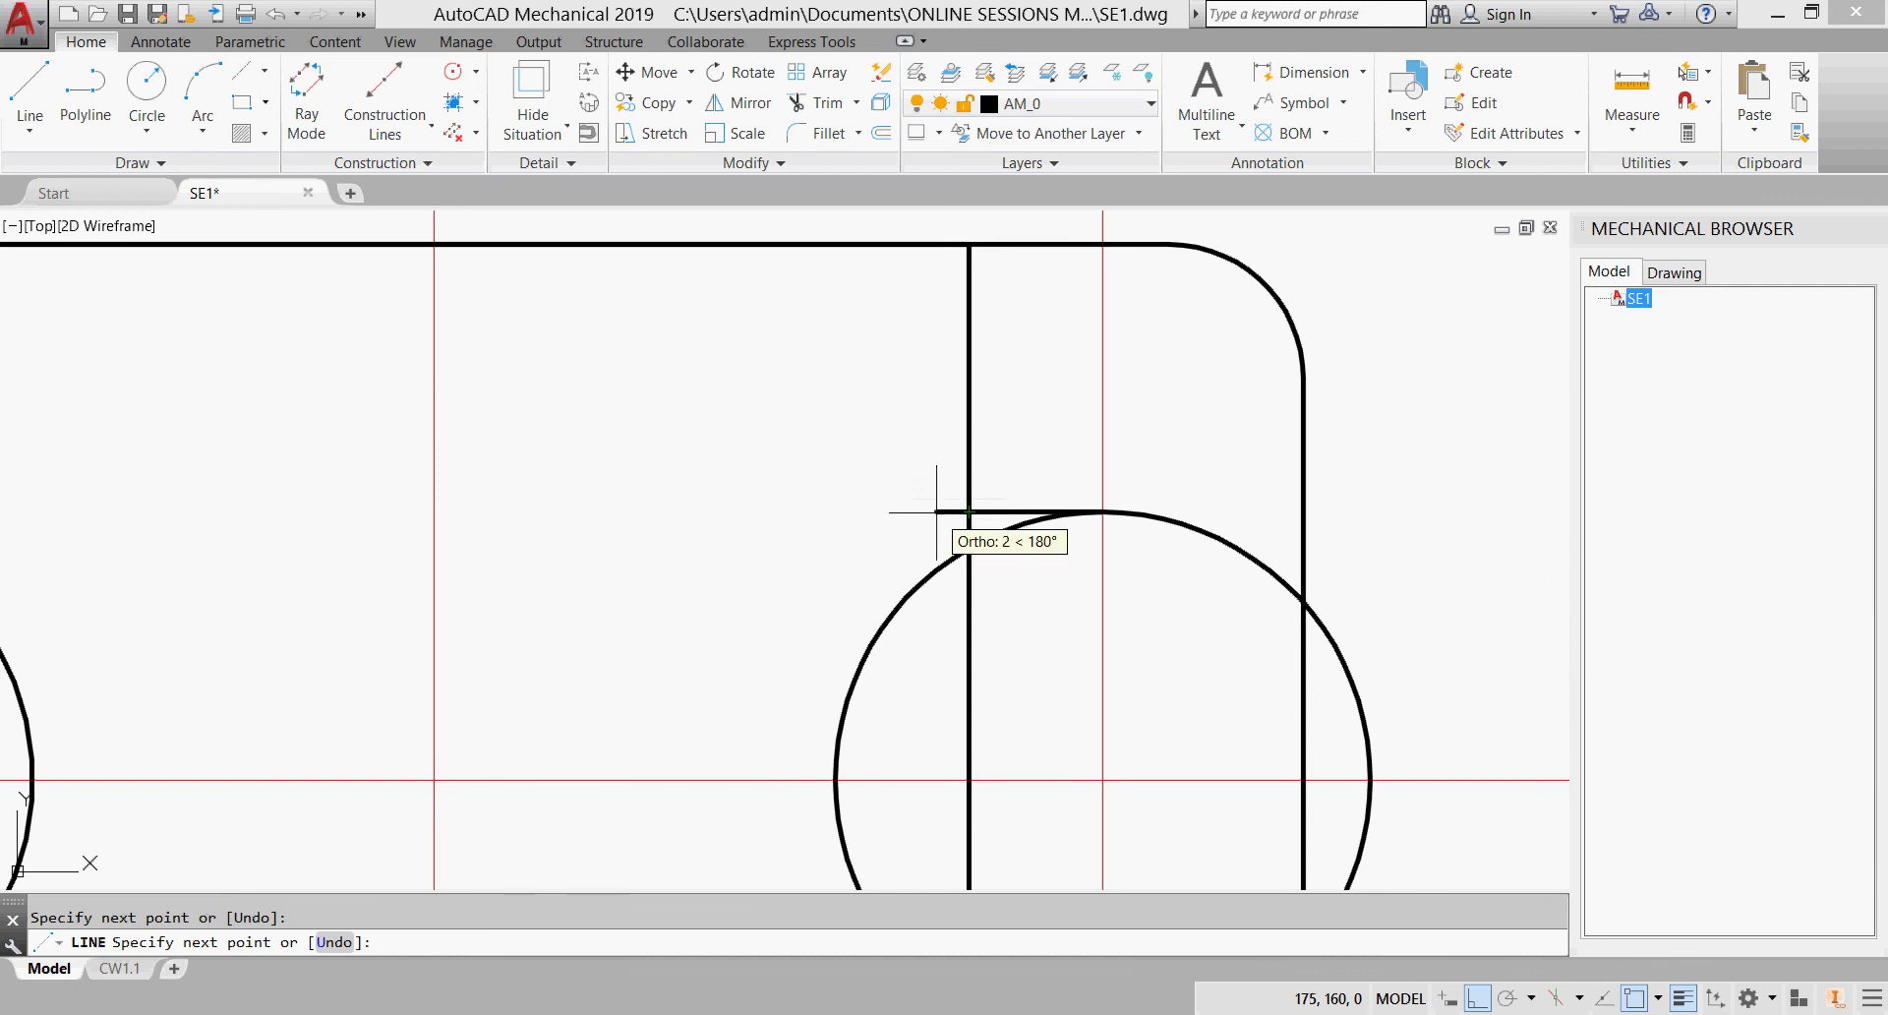
key("Return")
scroll(816, 492, "down", 4)
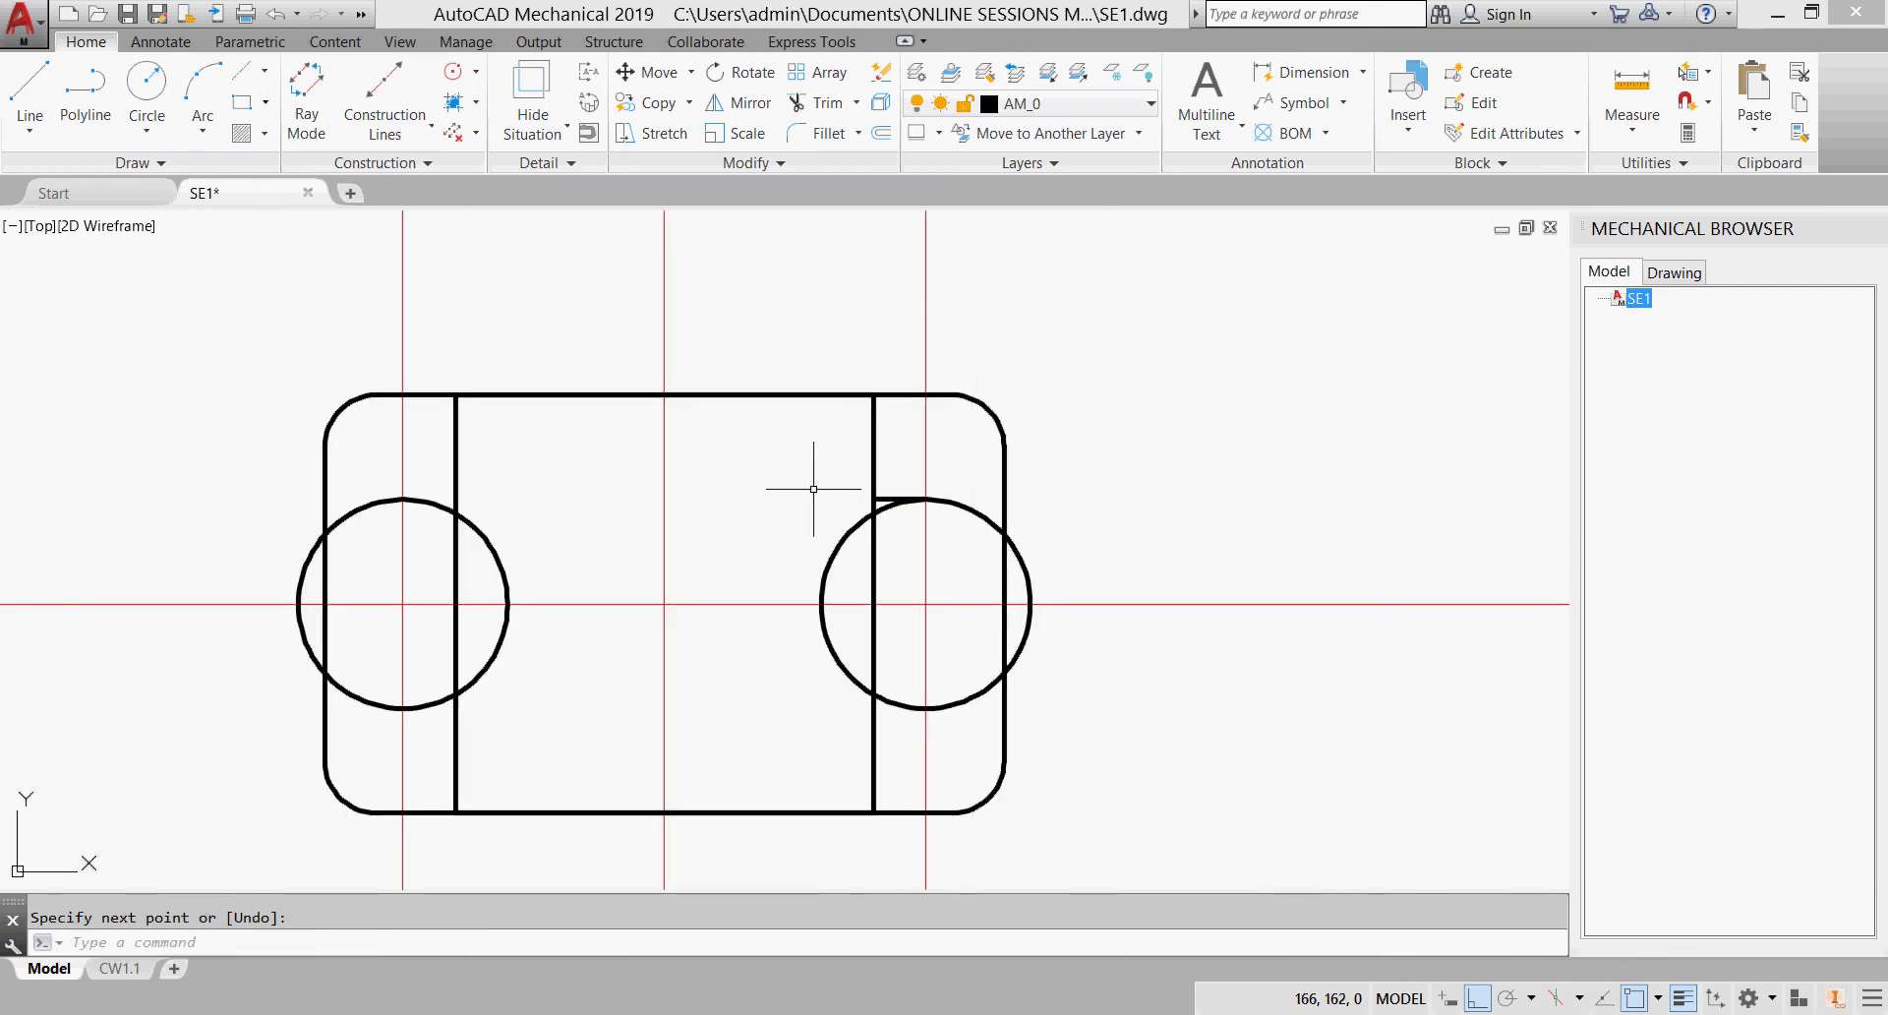
Step: Copy the short horizontal line from the right circle's top quadrant to its bottom quadrant
left_click(688, 103)
left_click(641, 191)
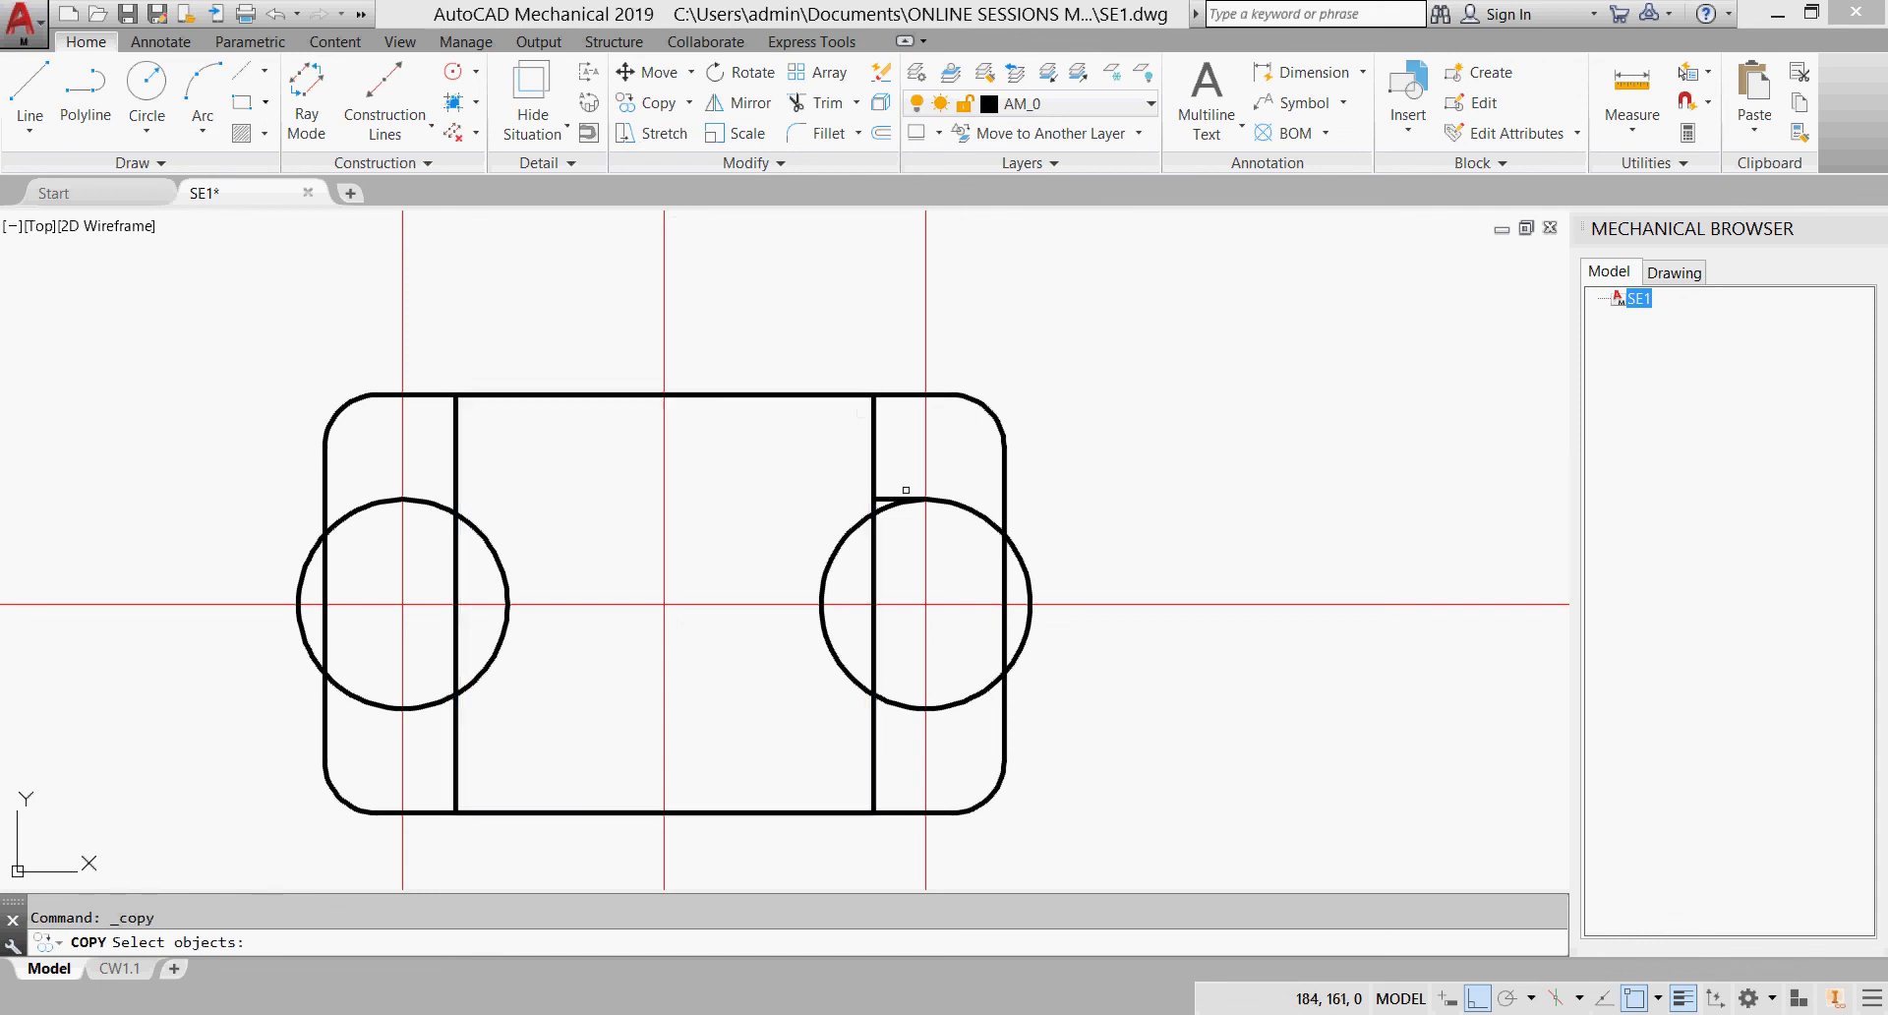
left_click(890, 499)
key("Return")
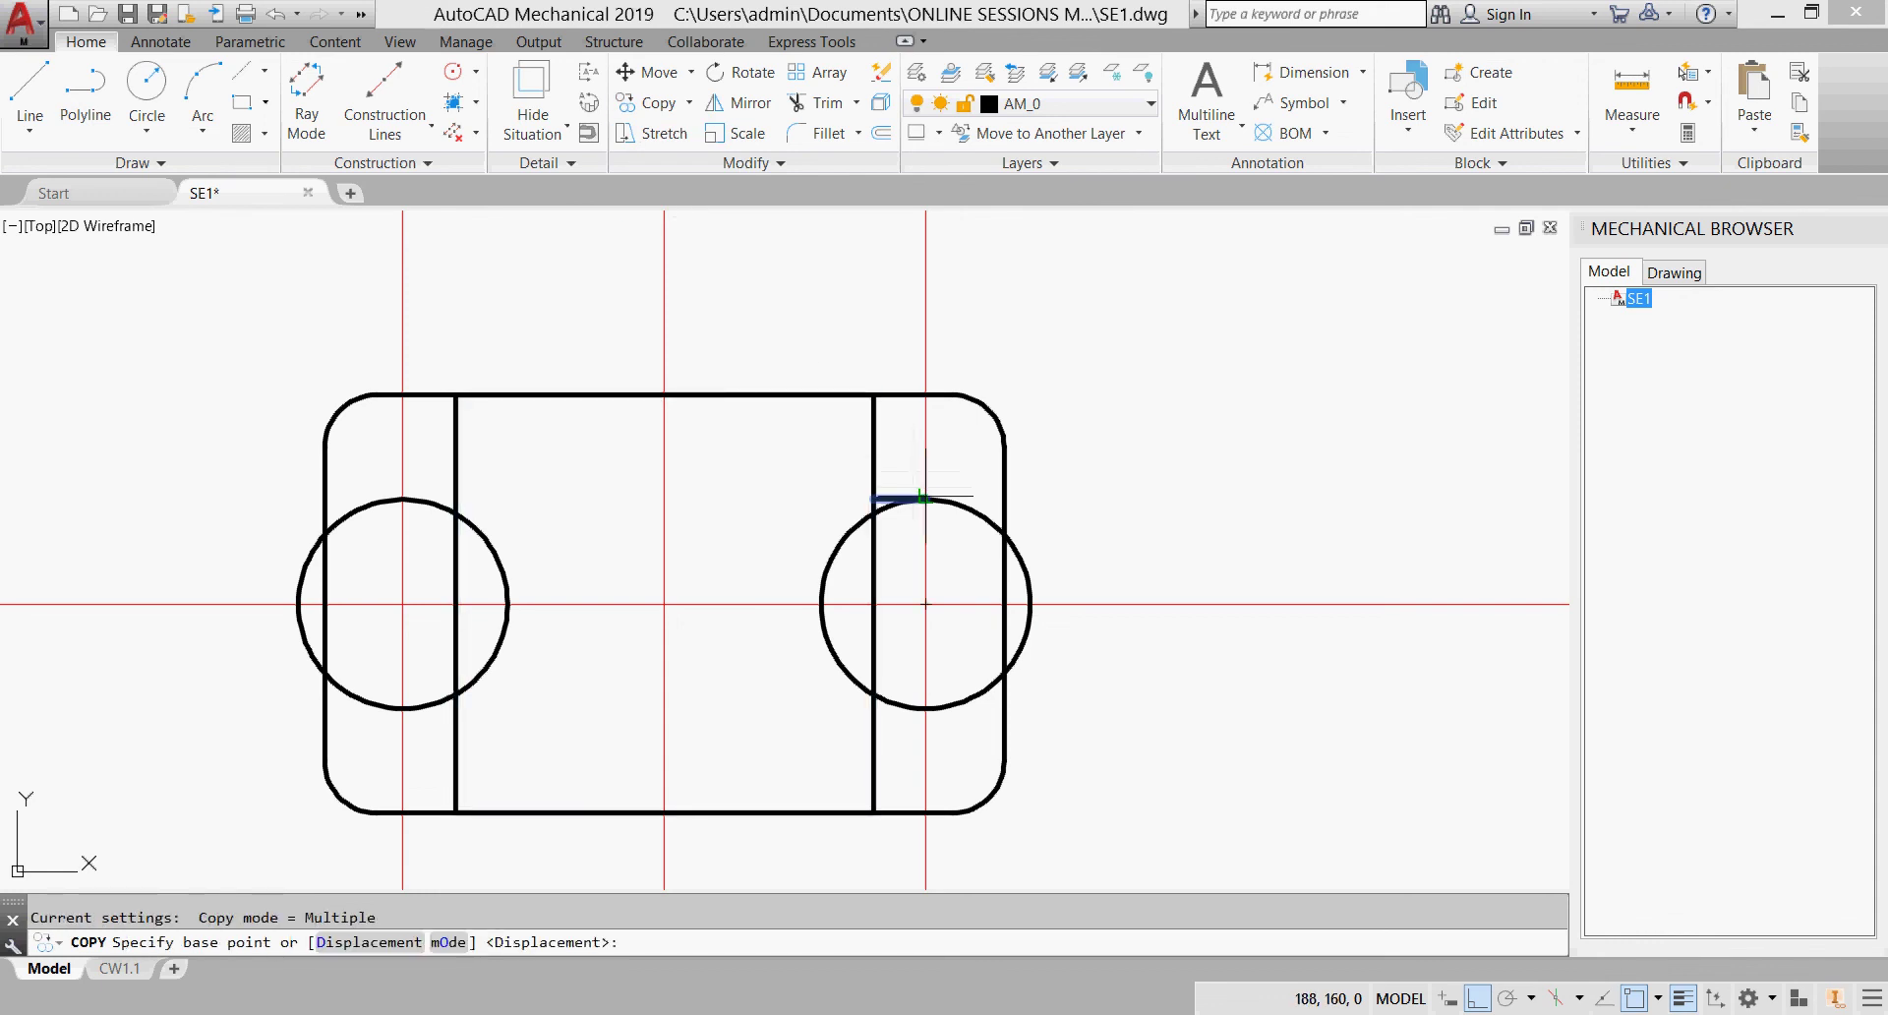
left_click(925, 499)
left_click(925, 708)
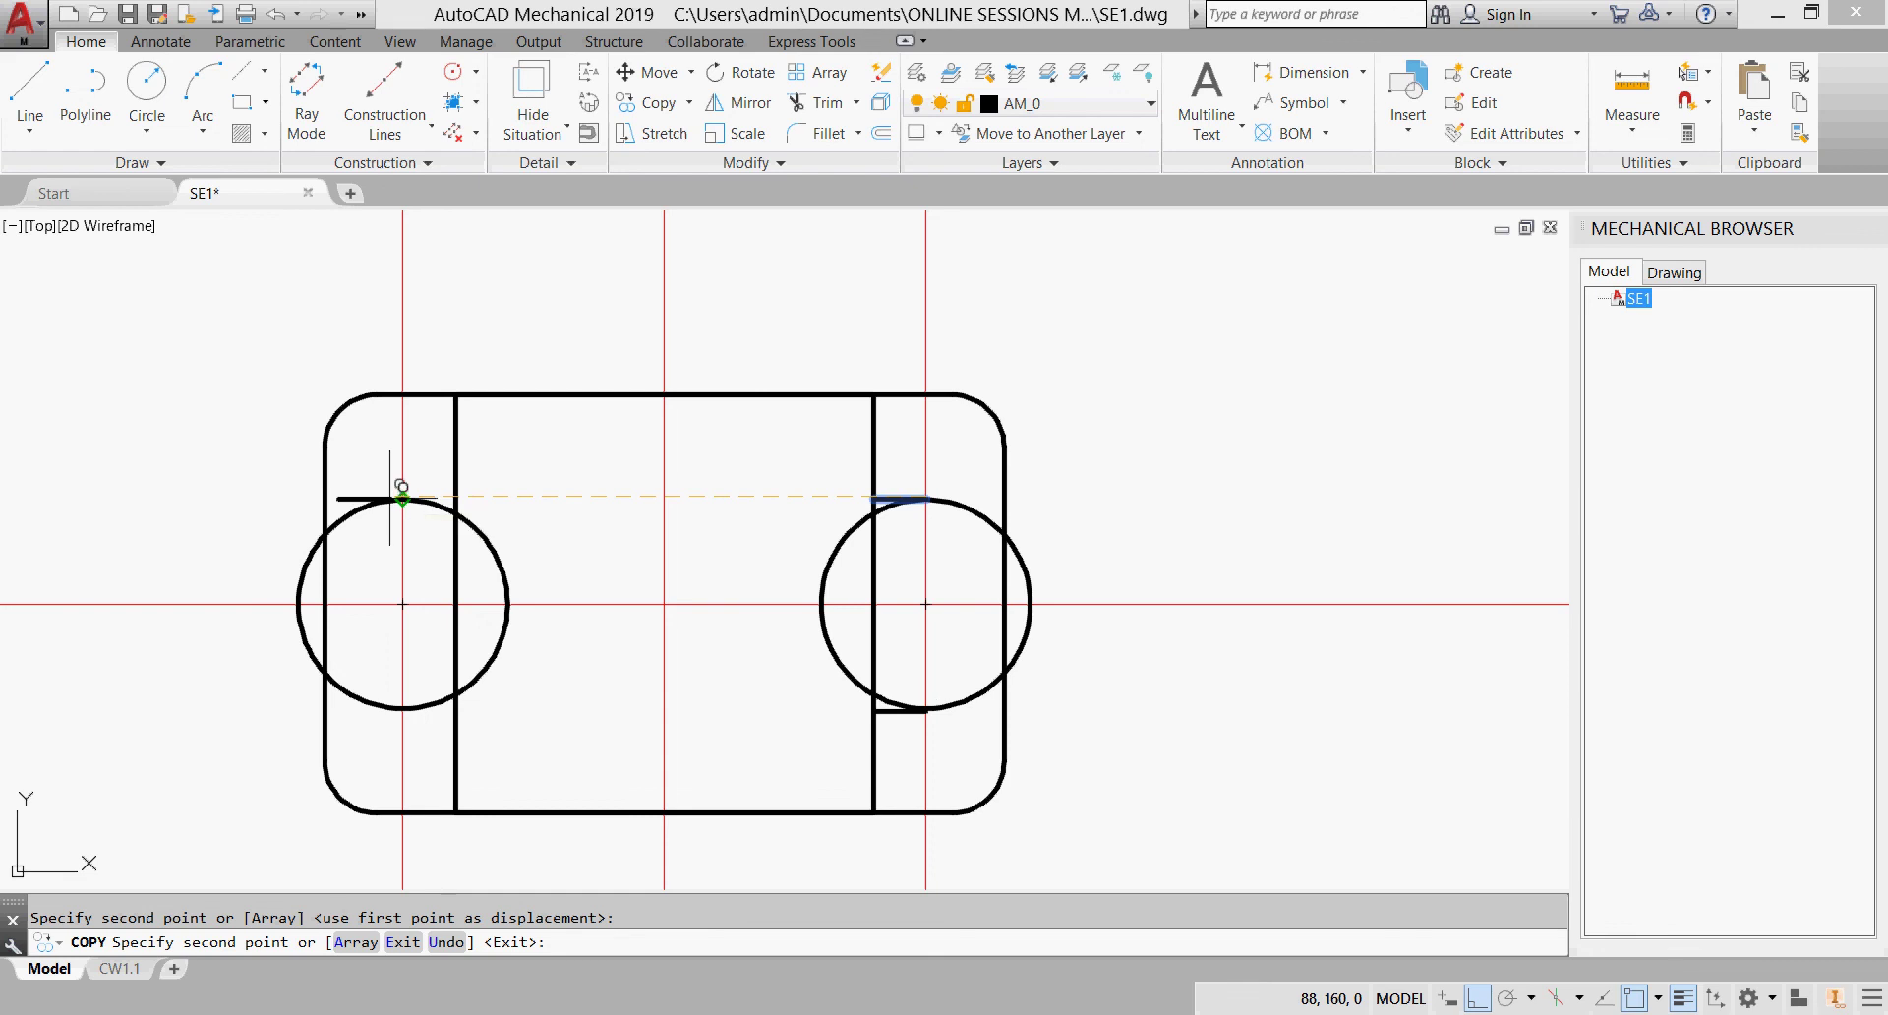
key("Escape")
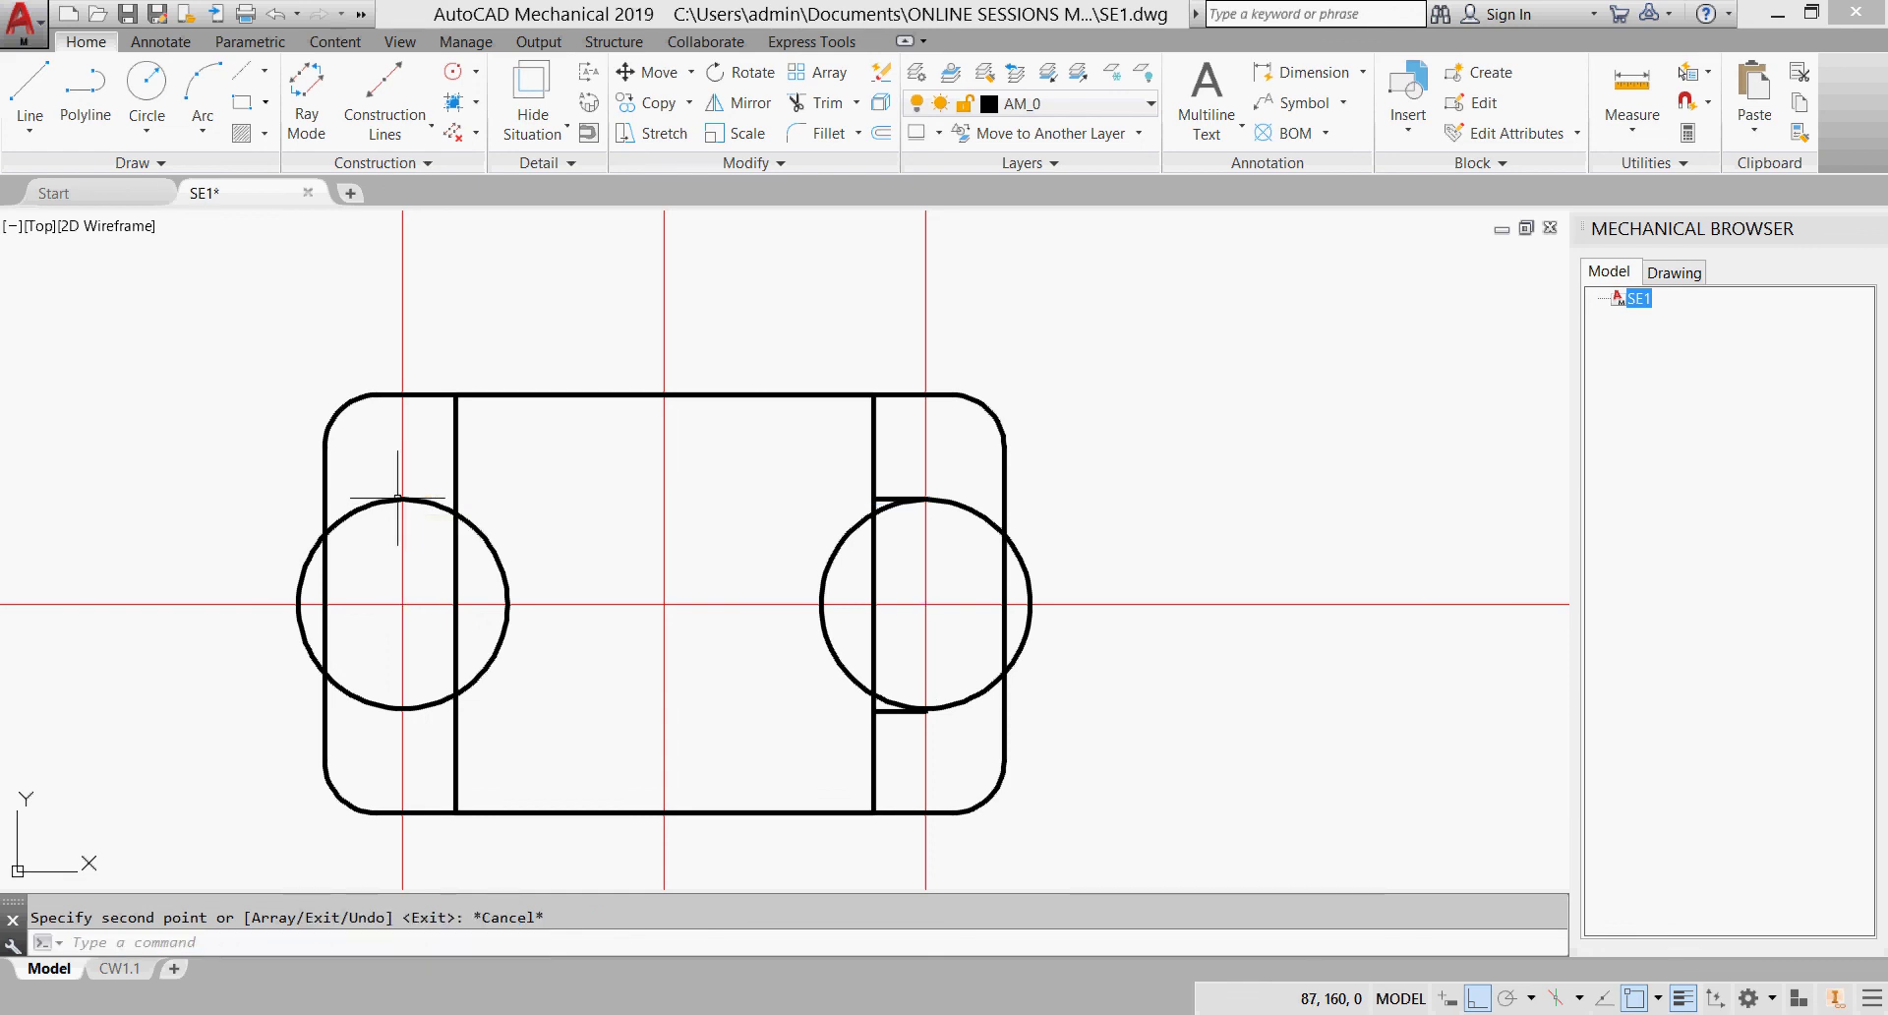
Step: Try to mirror both short horizontal lines at the right circle about the central vertical construction line
left_click(737, 104)
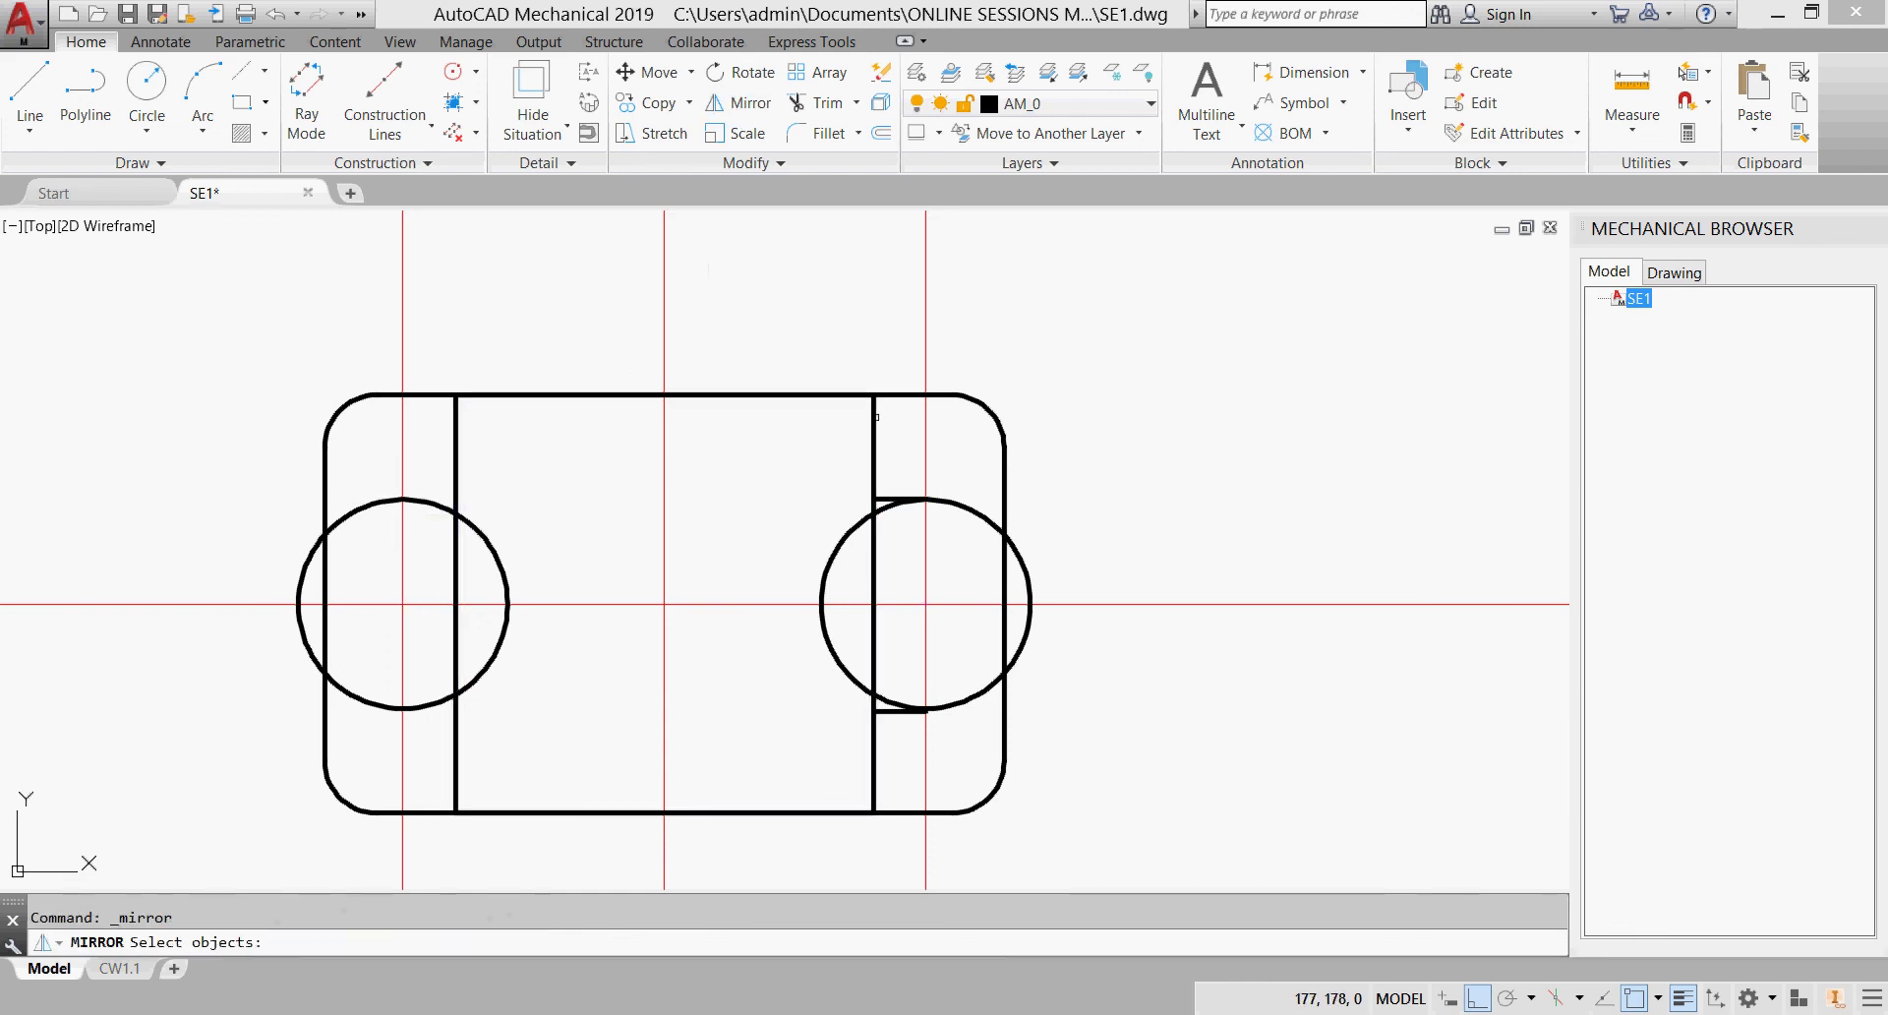
left_click(895, 498)
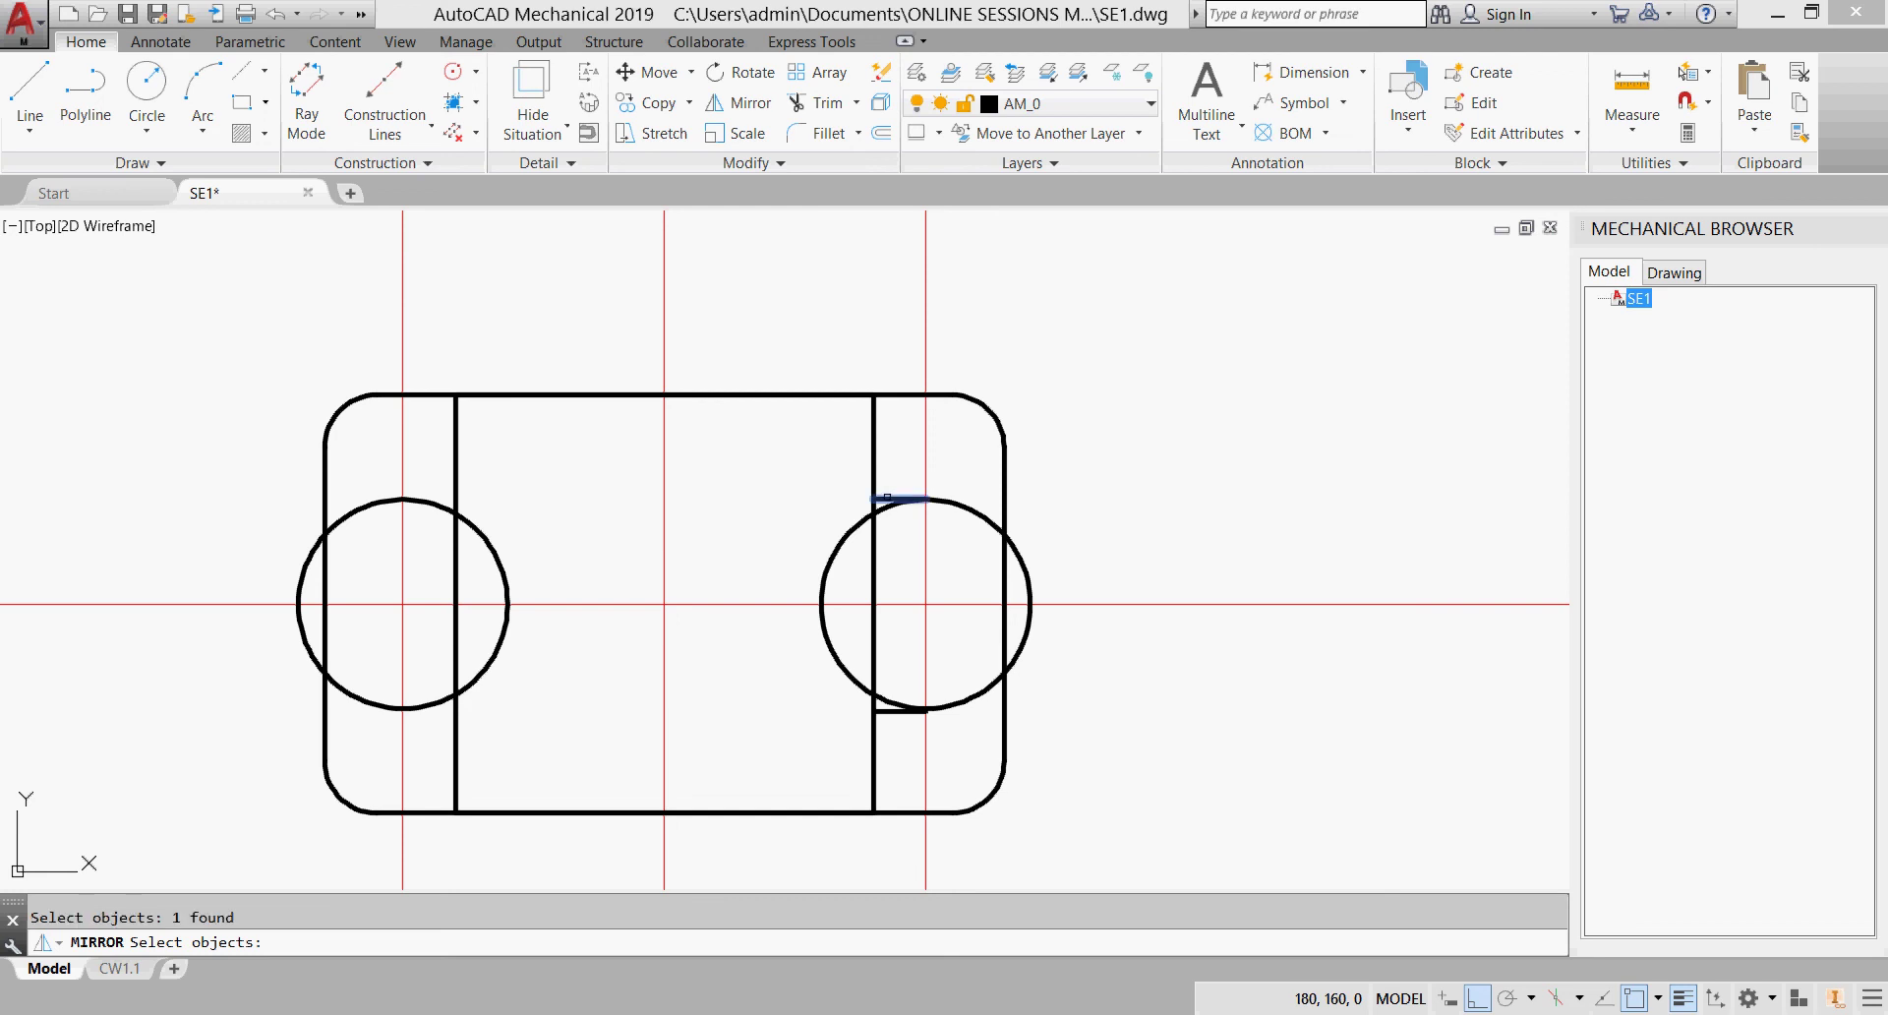
left_click(897, 710)
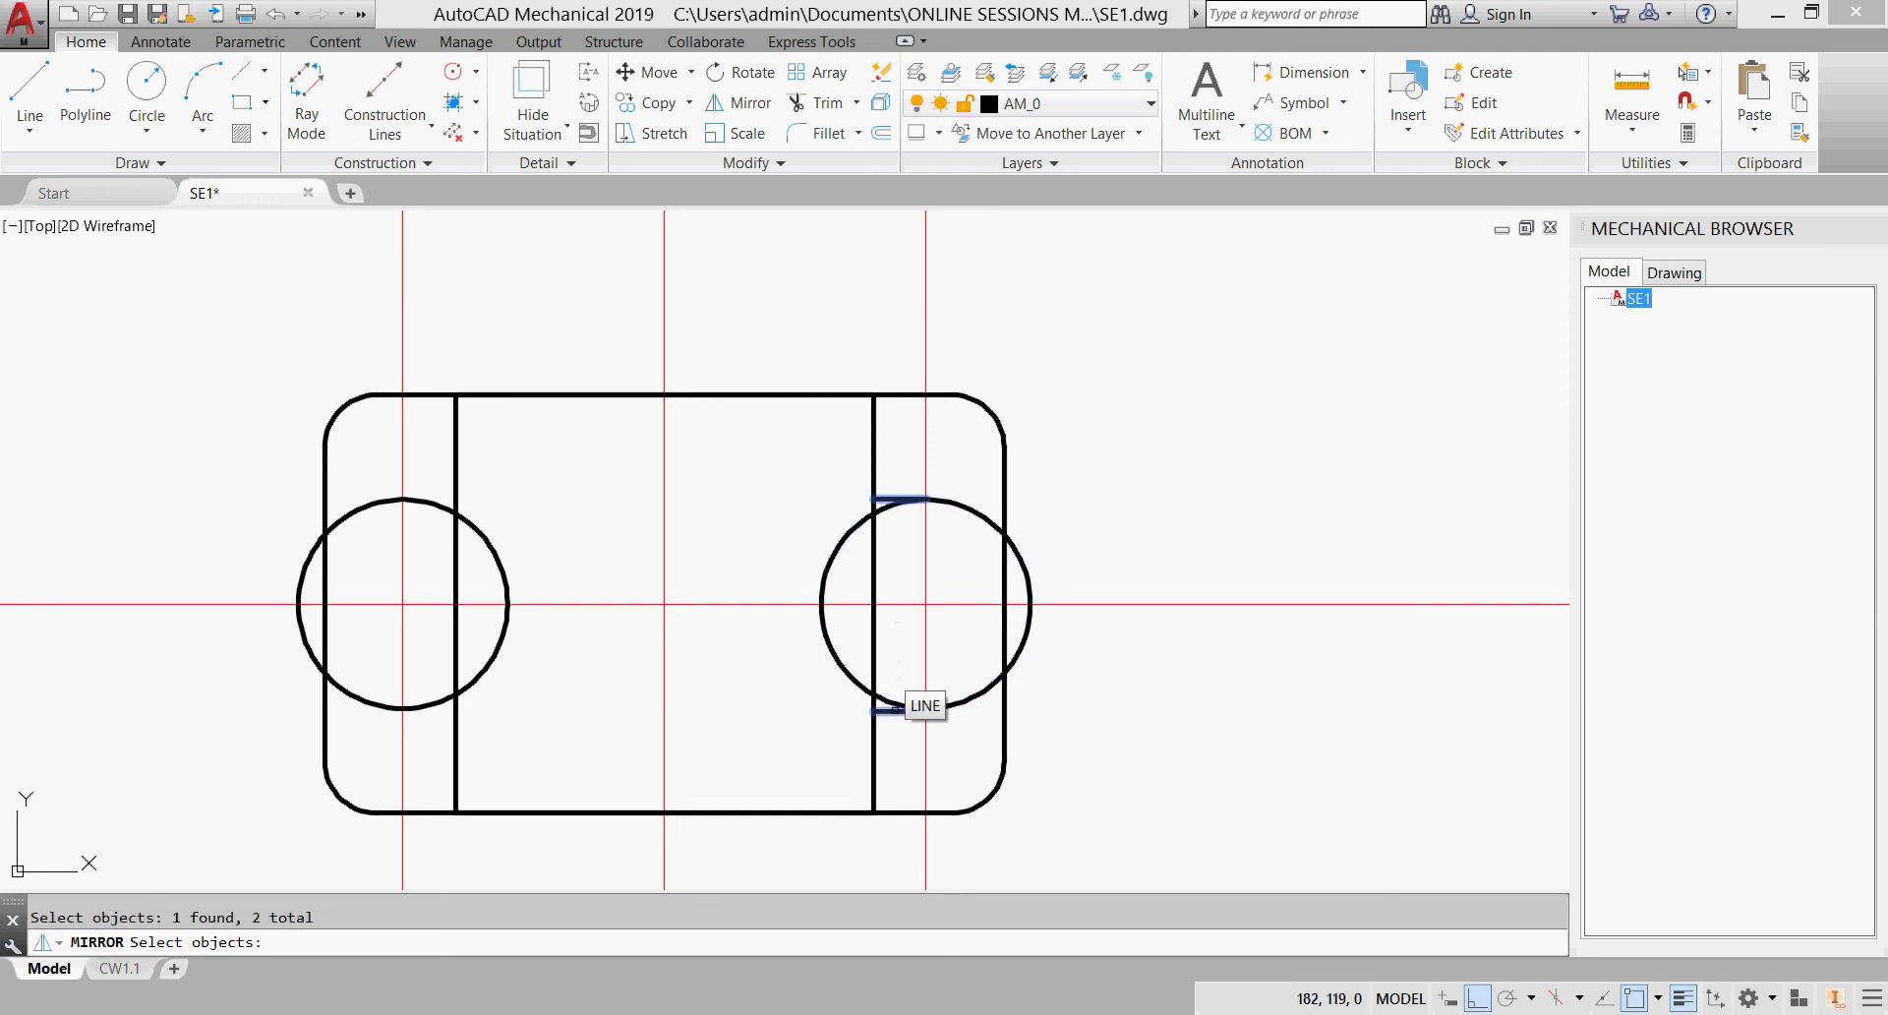
key("Return")
left_click(663, 395)
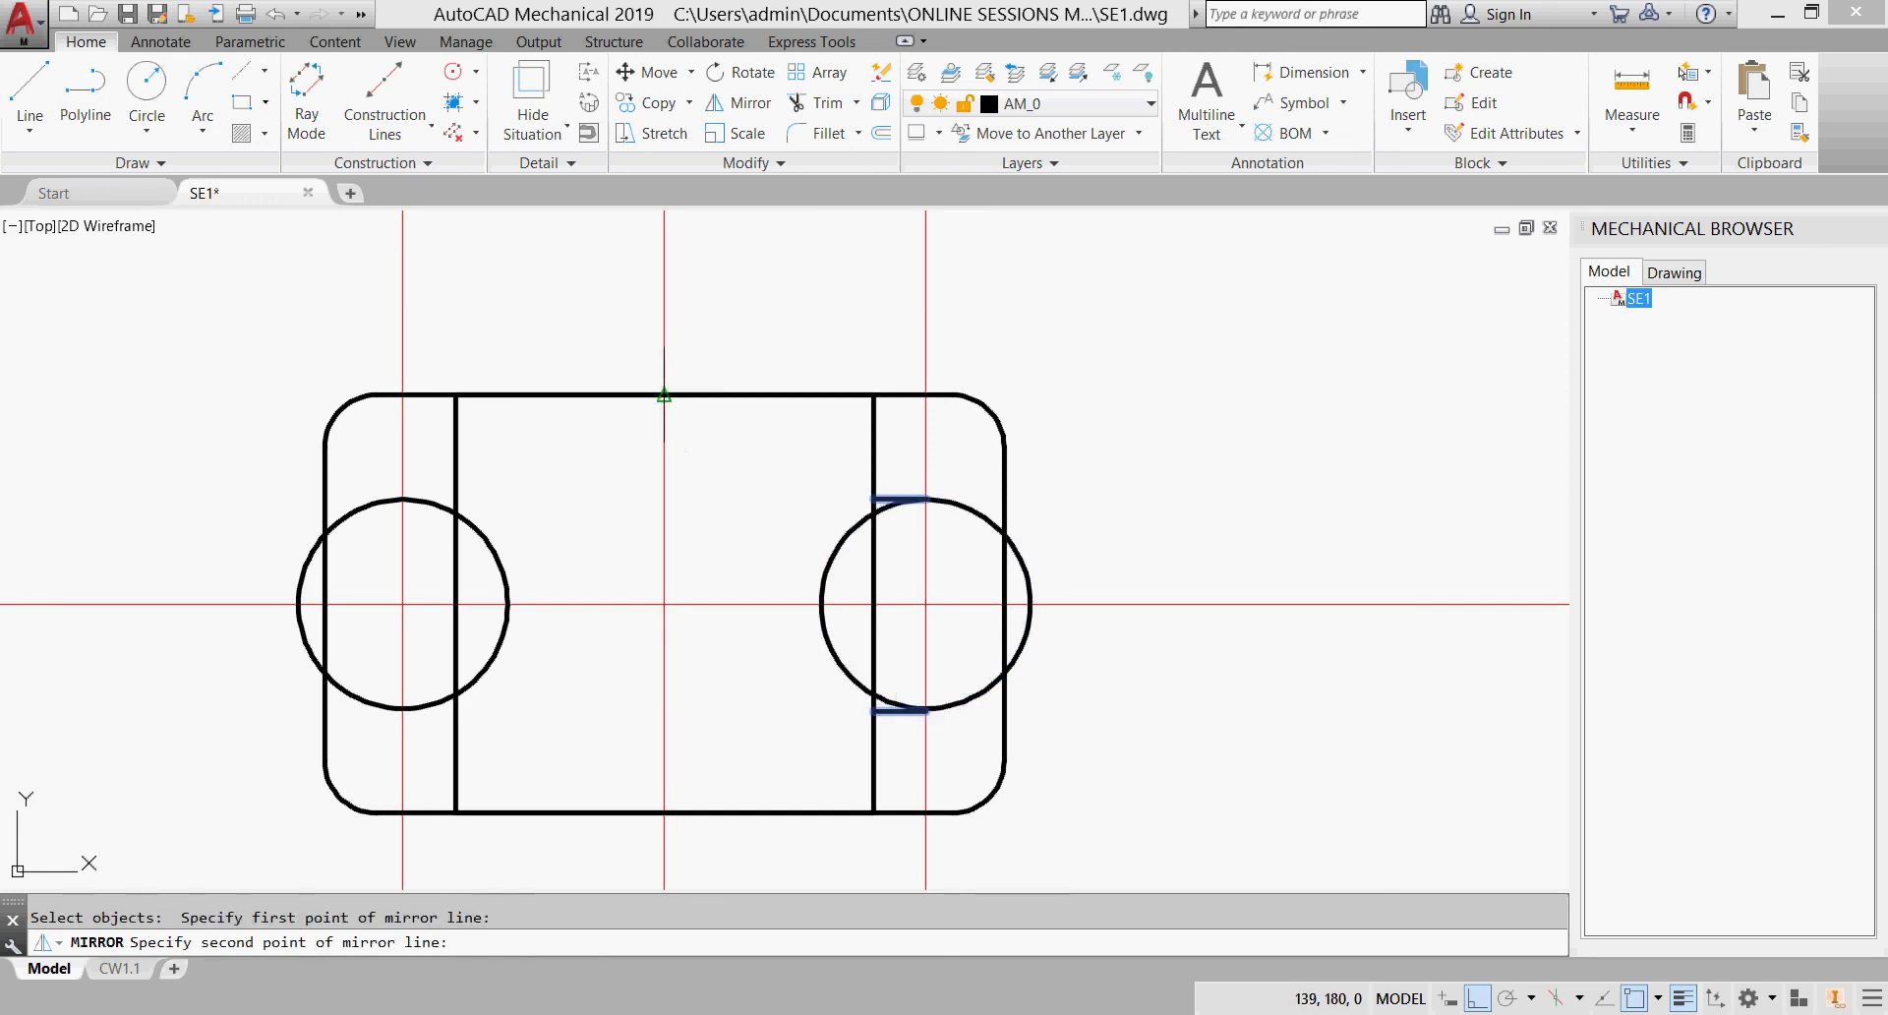
left_click(664, 813)
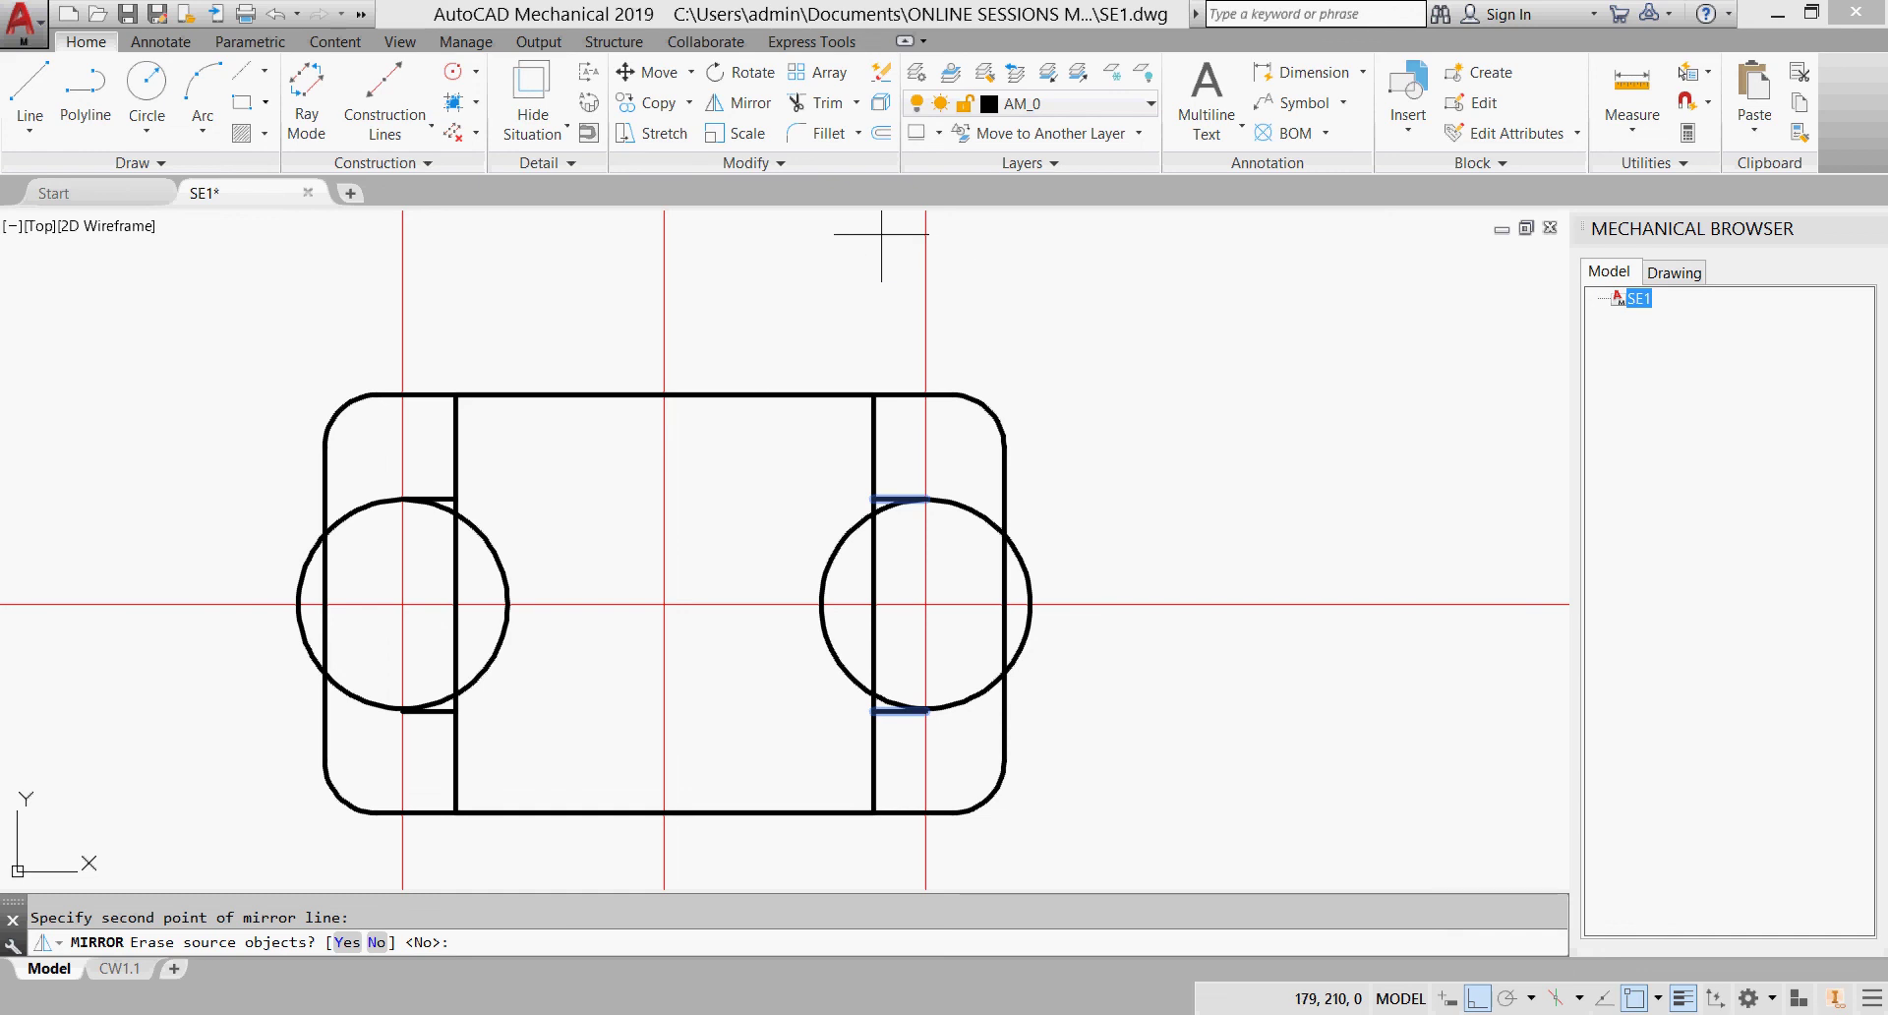
left_click(822, 108)
scroll(904, 460, "up", 2)
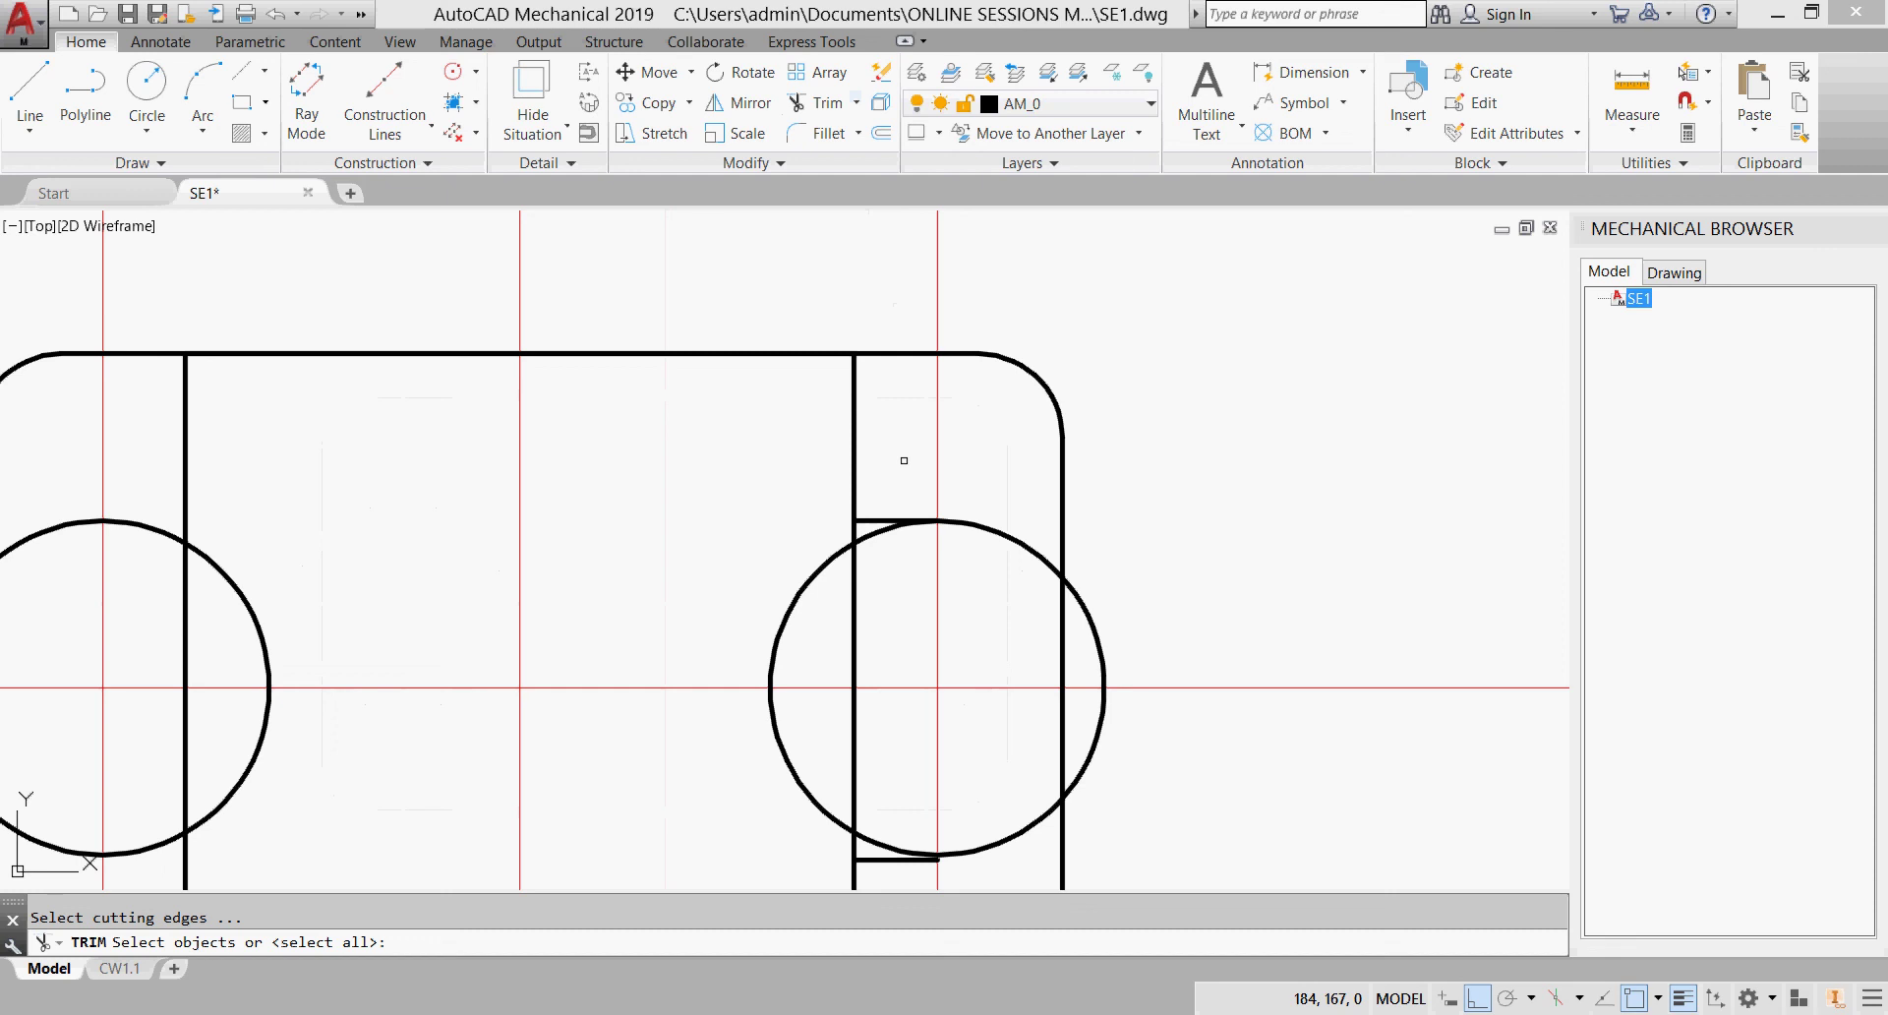
left_click(898, 500)
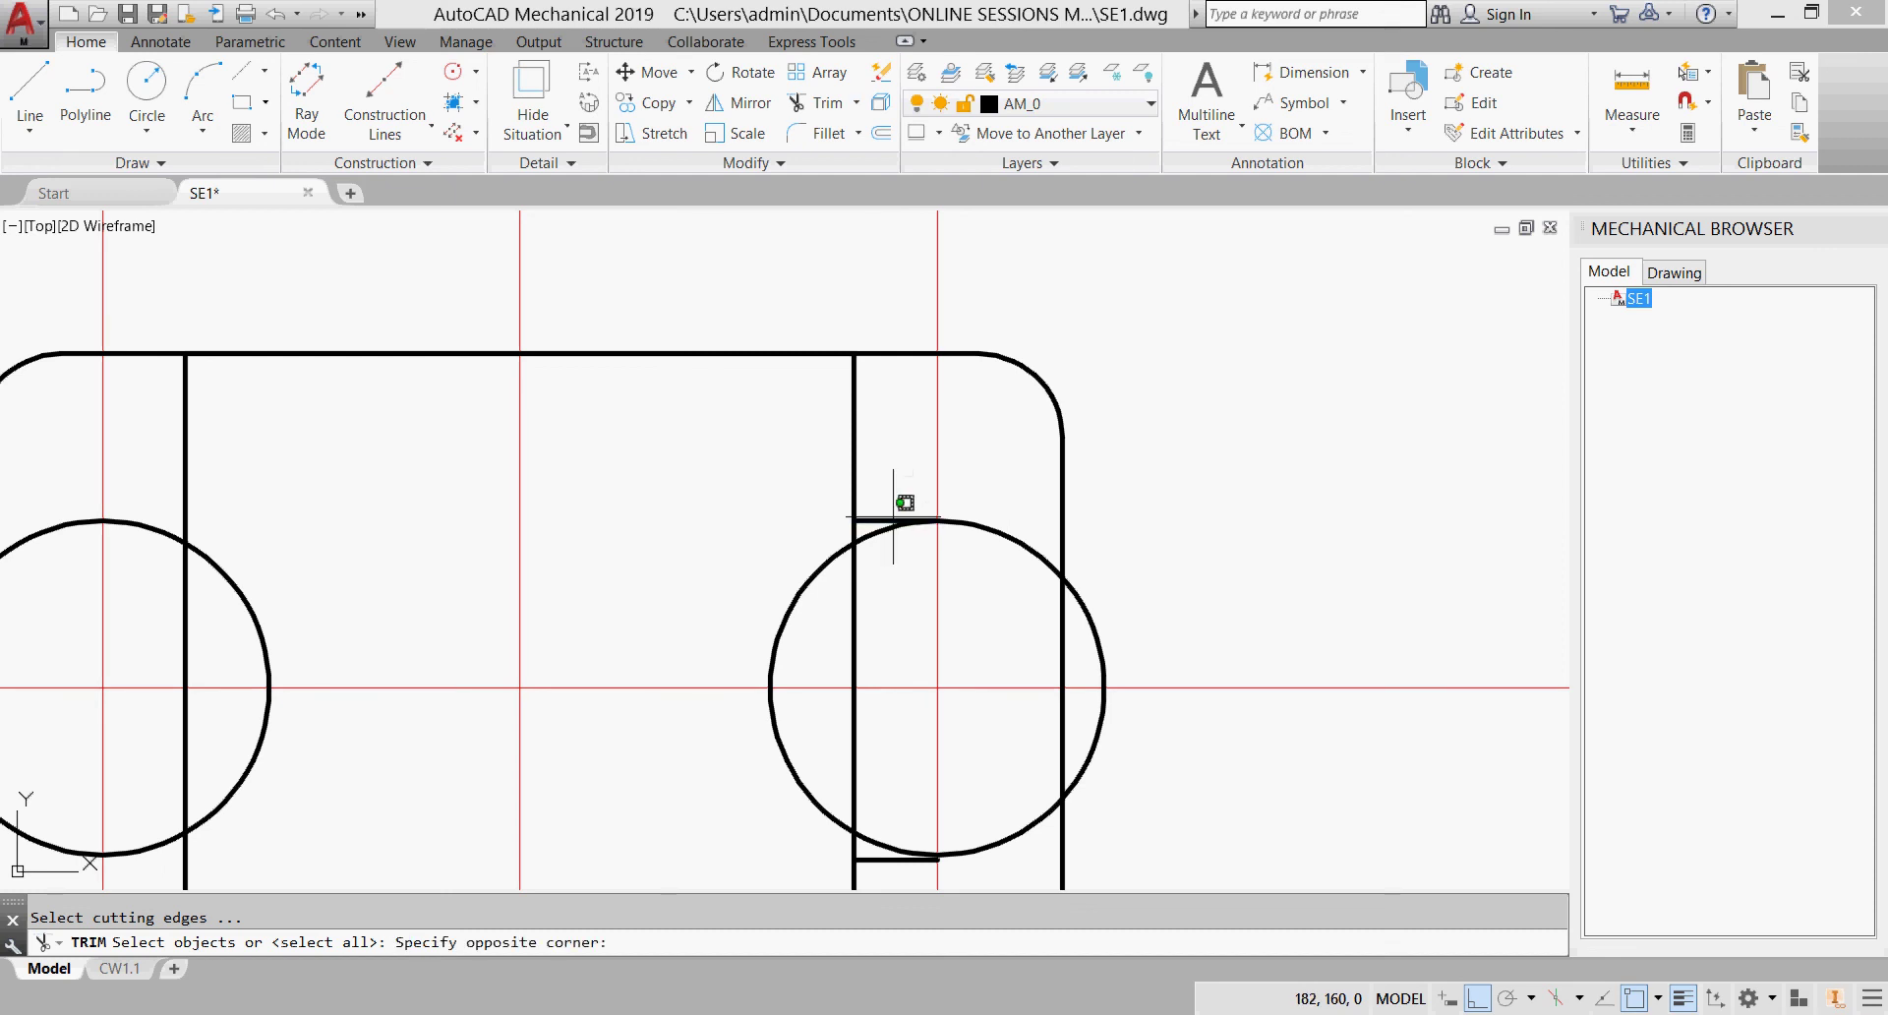
left_click(886, 520)
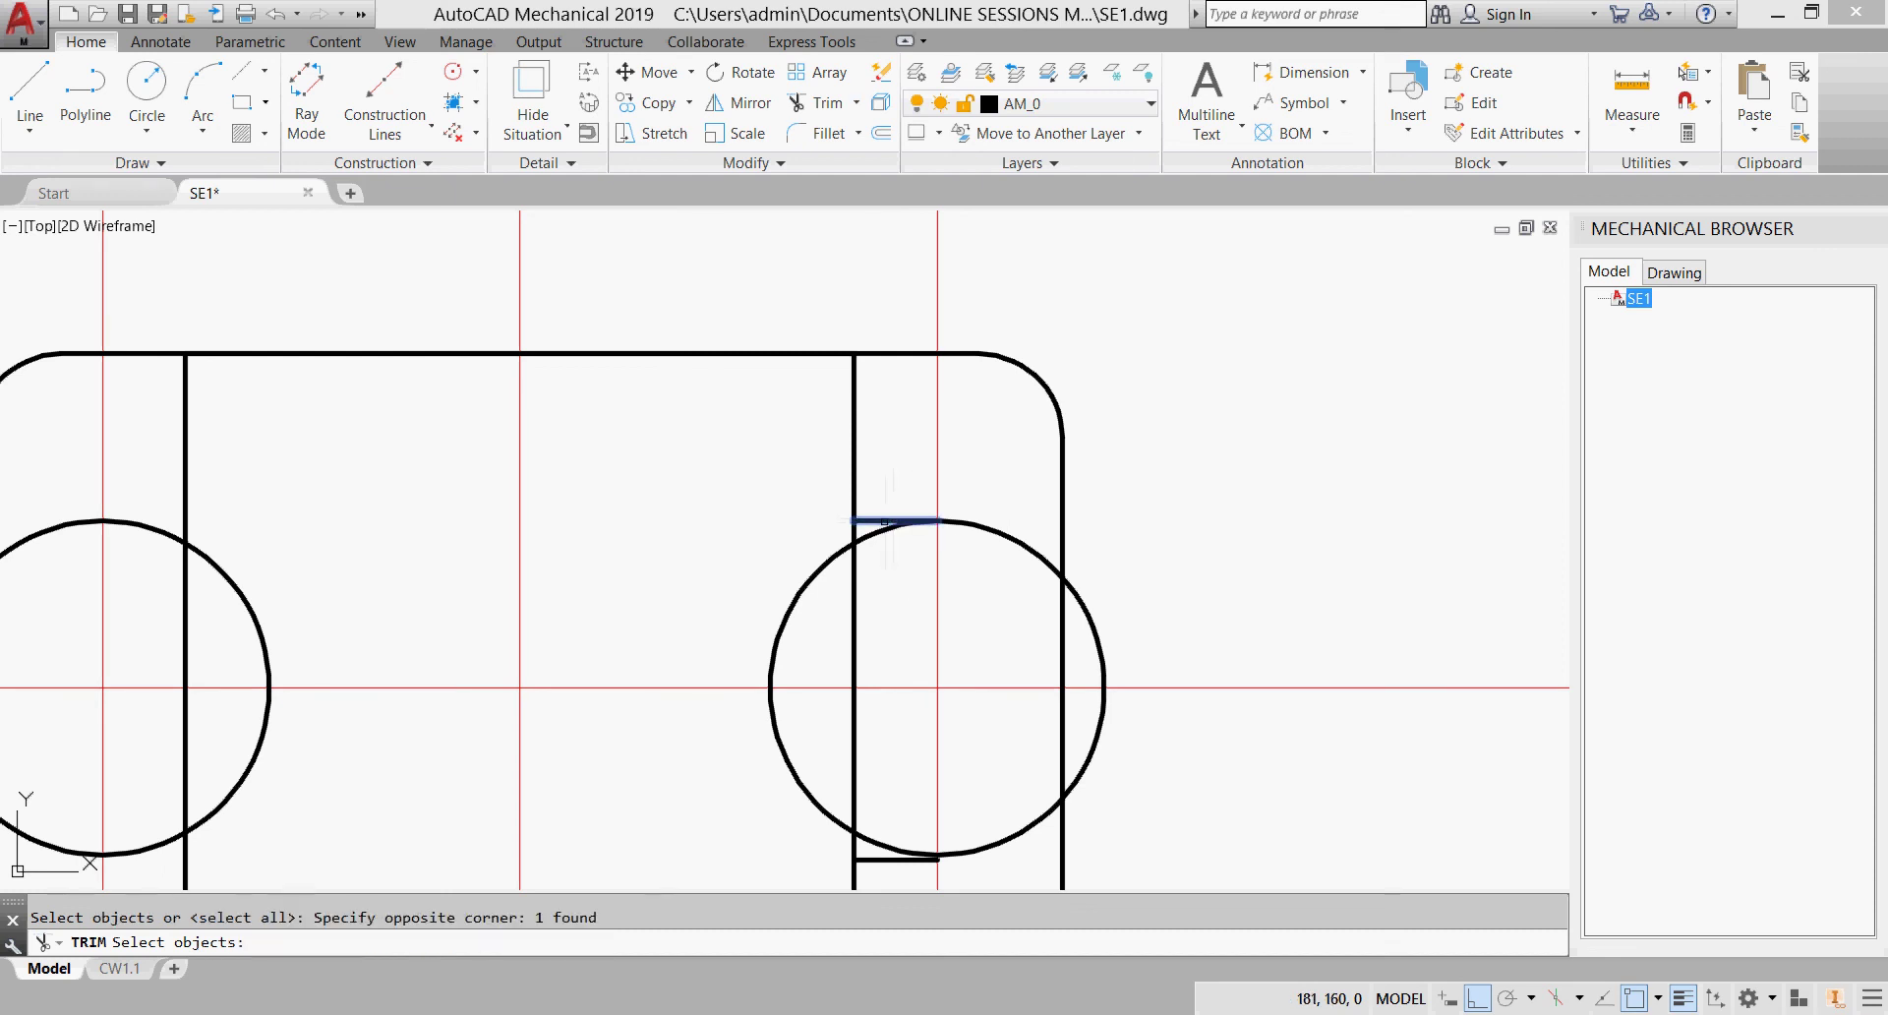
left_click(866, 859)
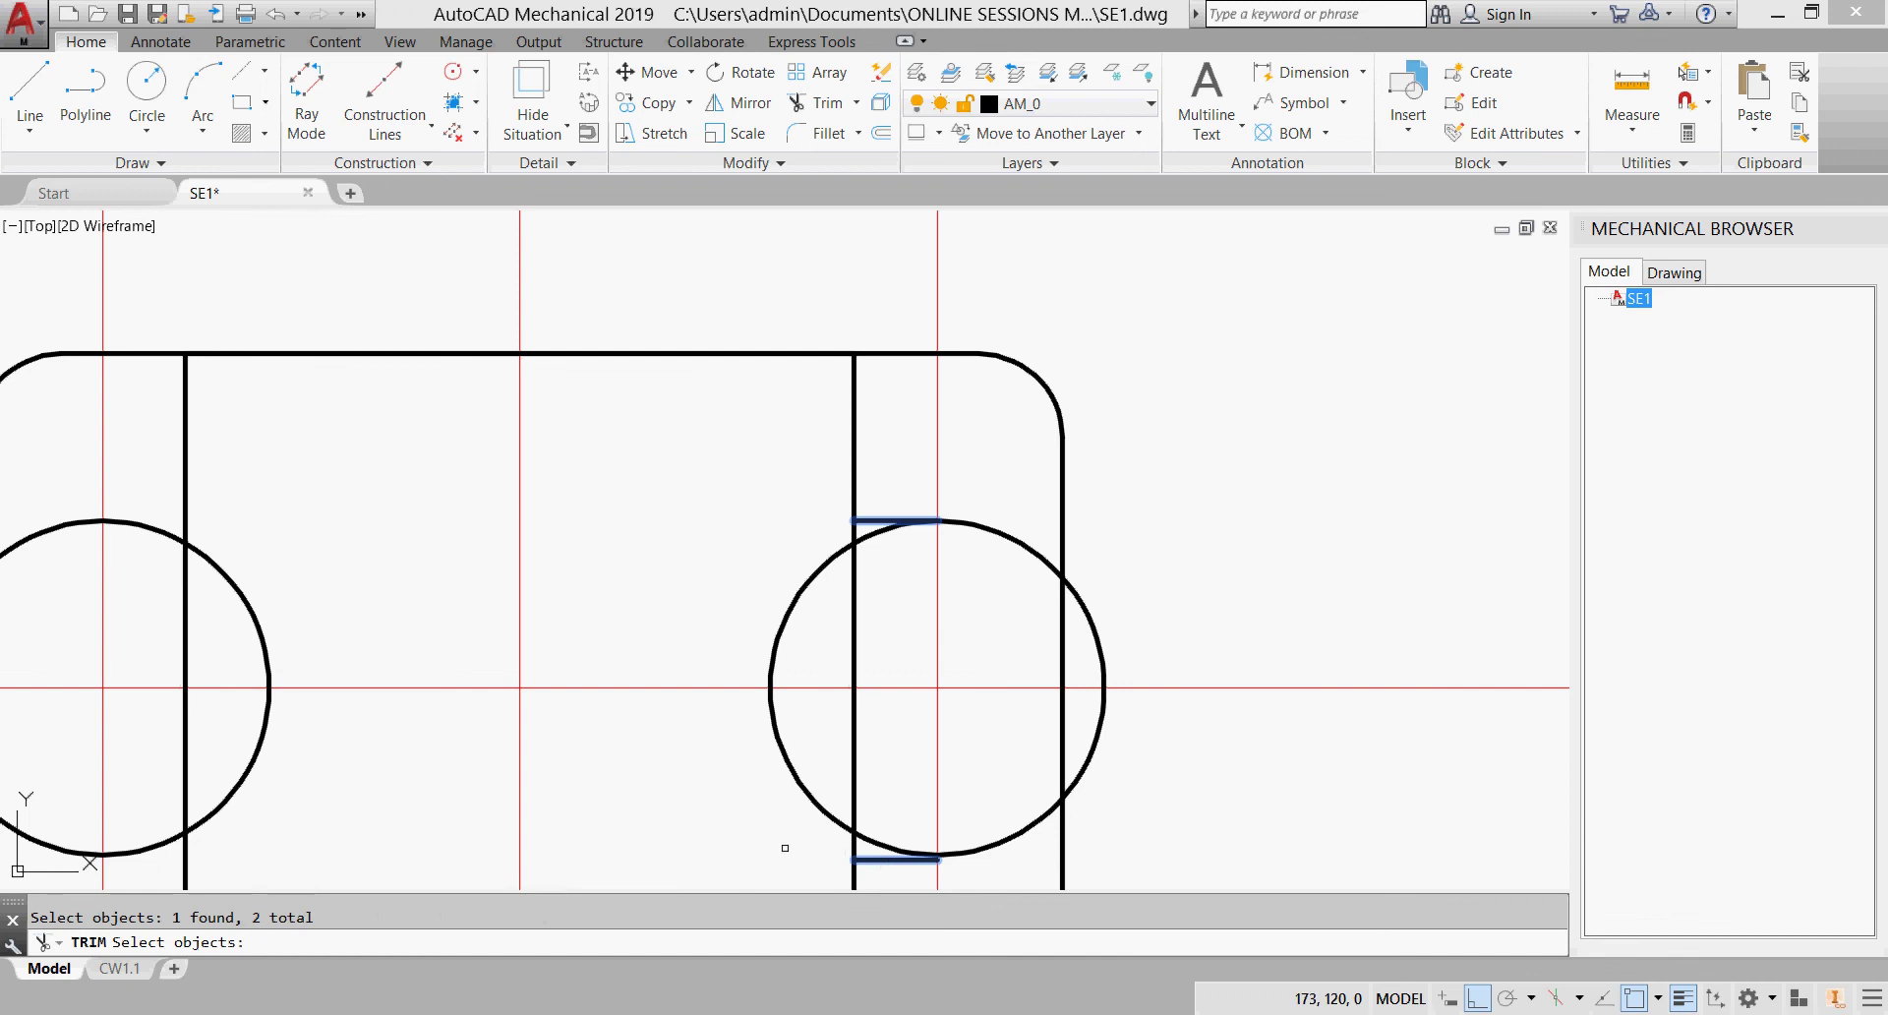
middle_click_drag(617, 800, 1142, 605)
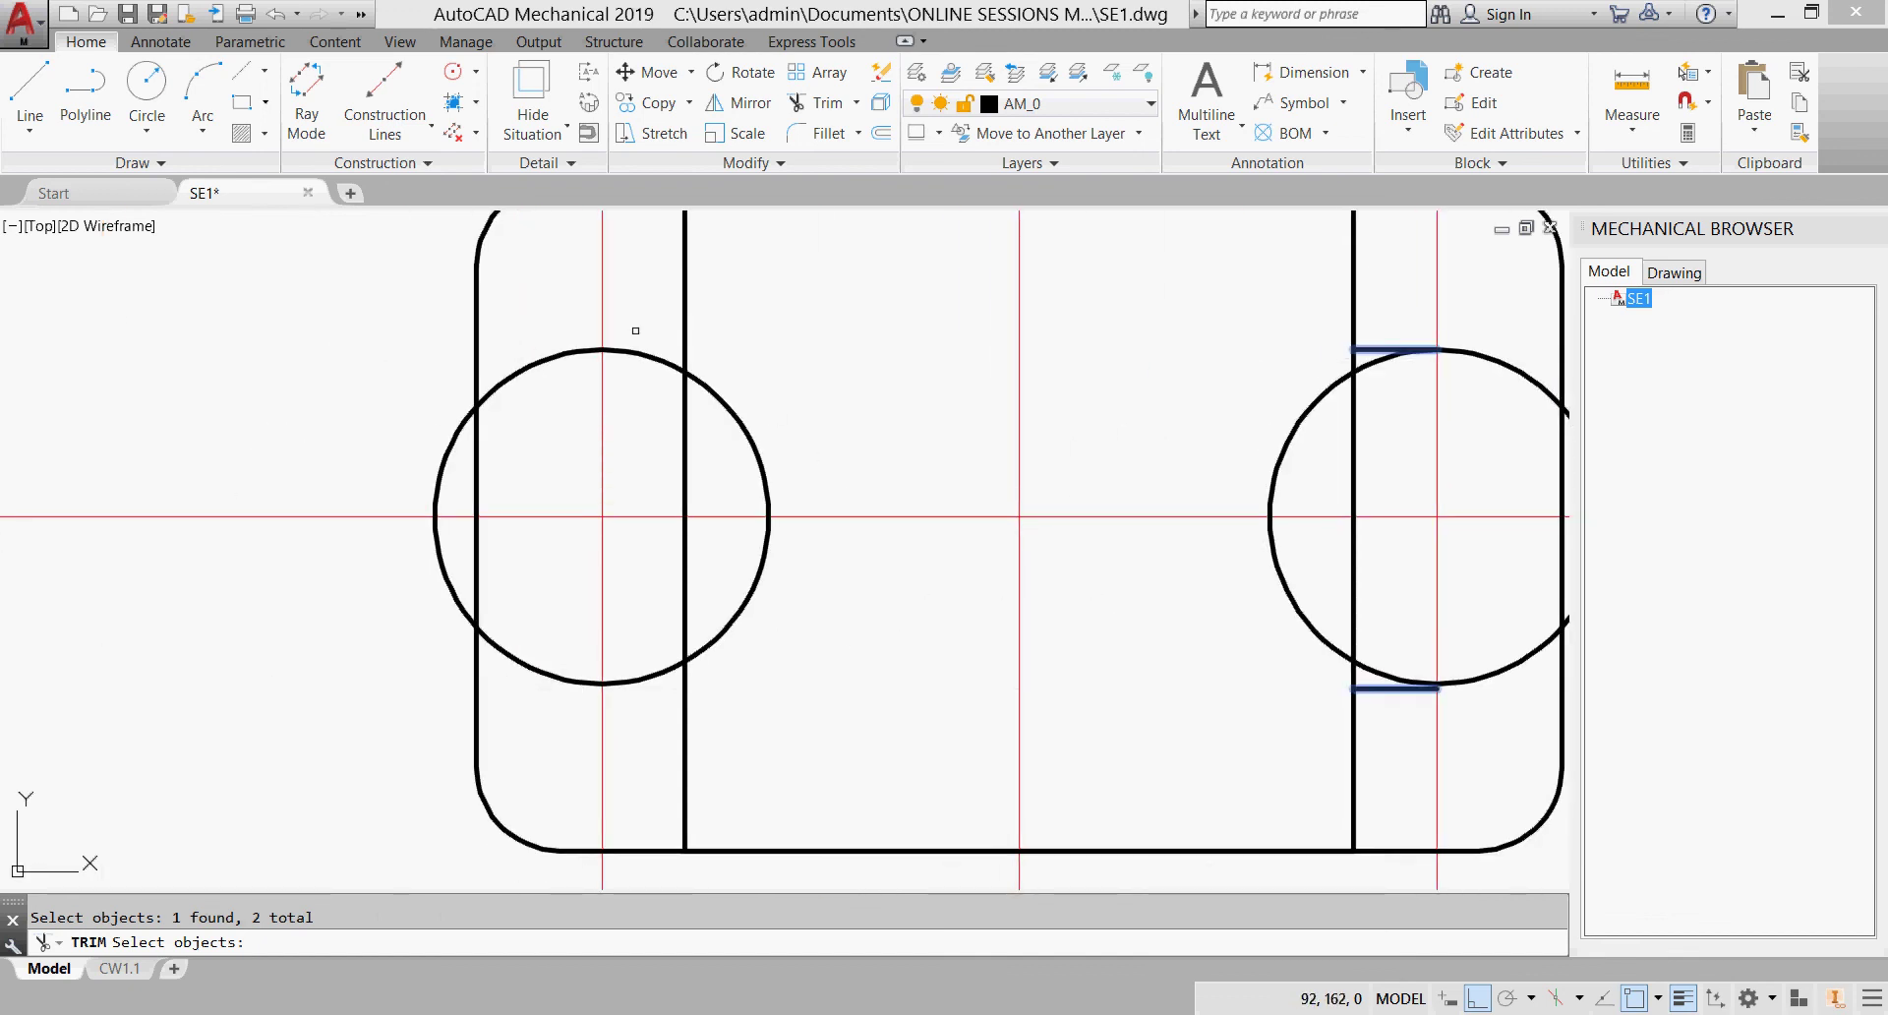
key("Escape")
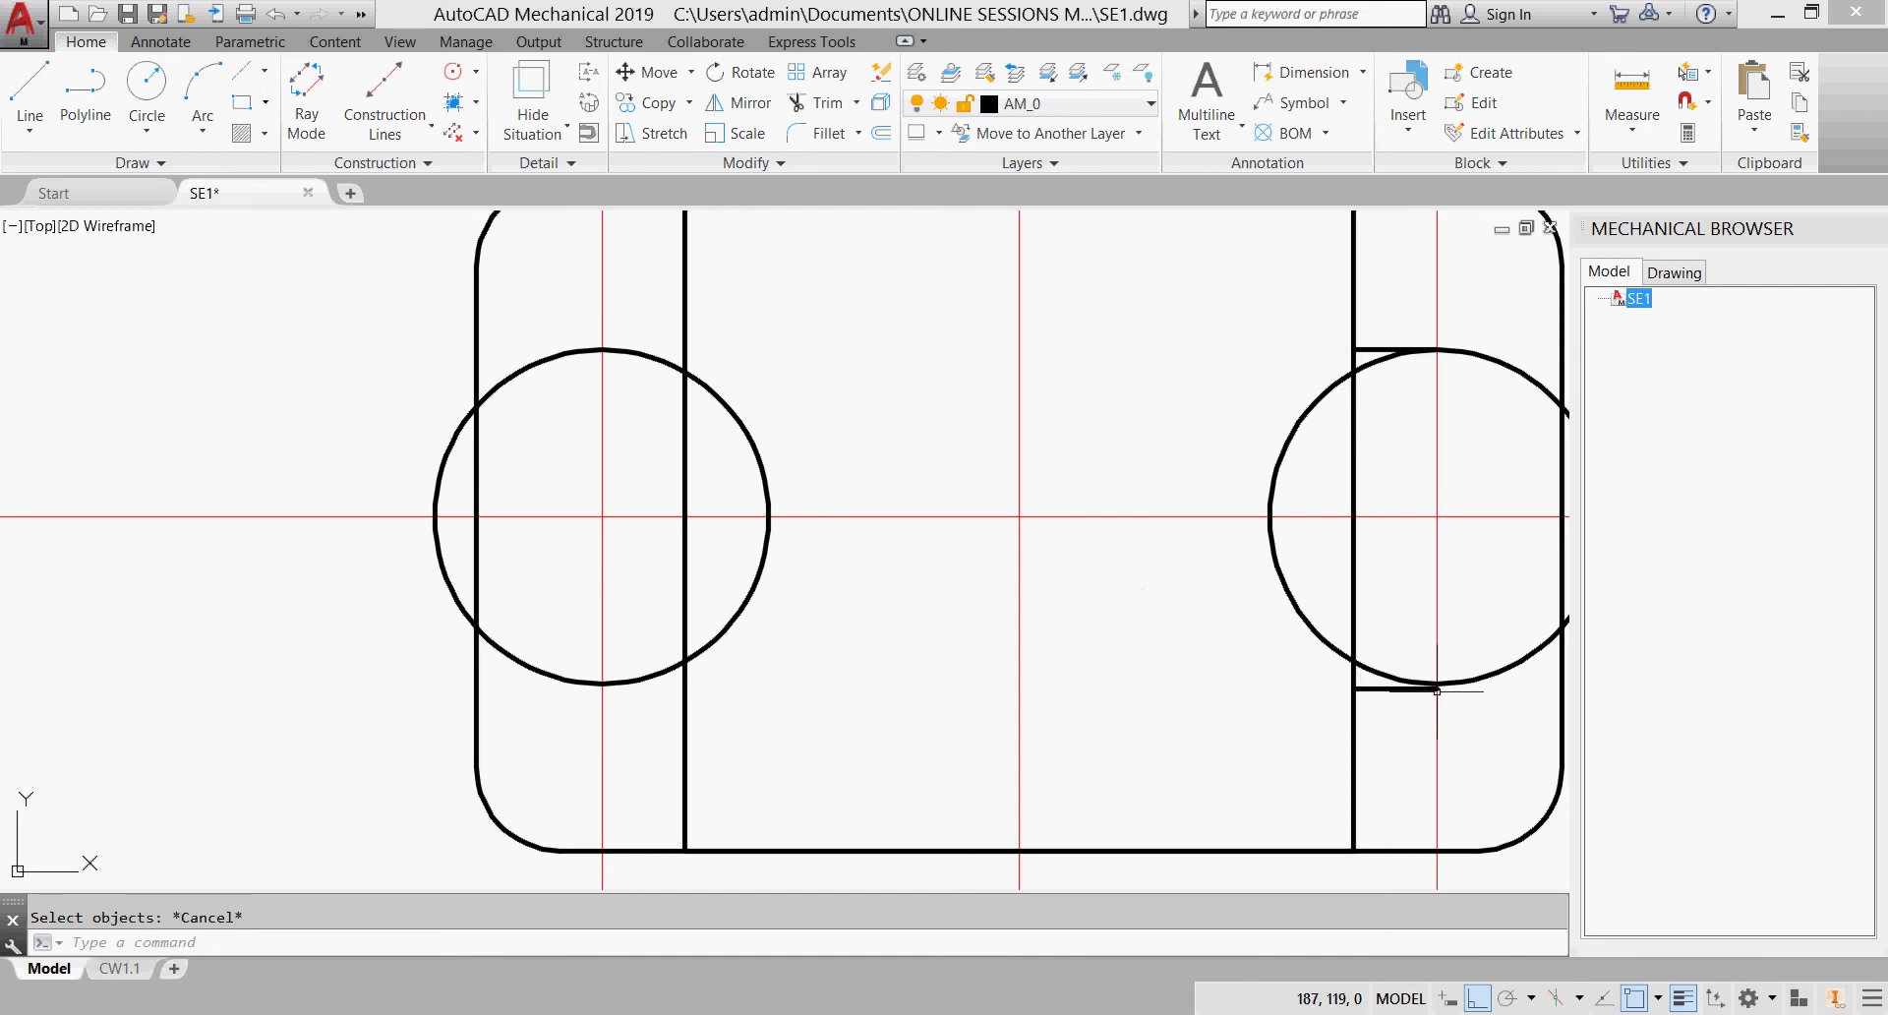
Step: Move the lower short horizontal line so that its right end meets the bottom quadrant of the right circle
scroll(1421, 692, "up", 4)
middle_click_drag(1421, 691, 983, 675)
left_click(980, 683)
left_click(966, 704)
left_click(1043, 689)
key("space")
key("Escape")
key("Escape")
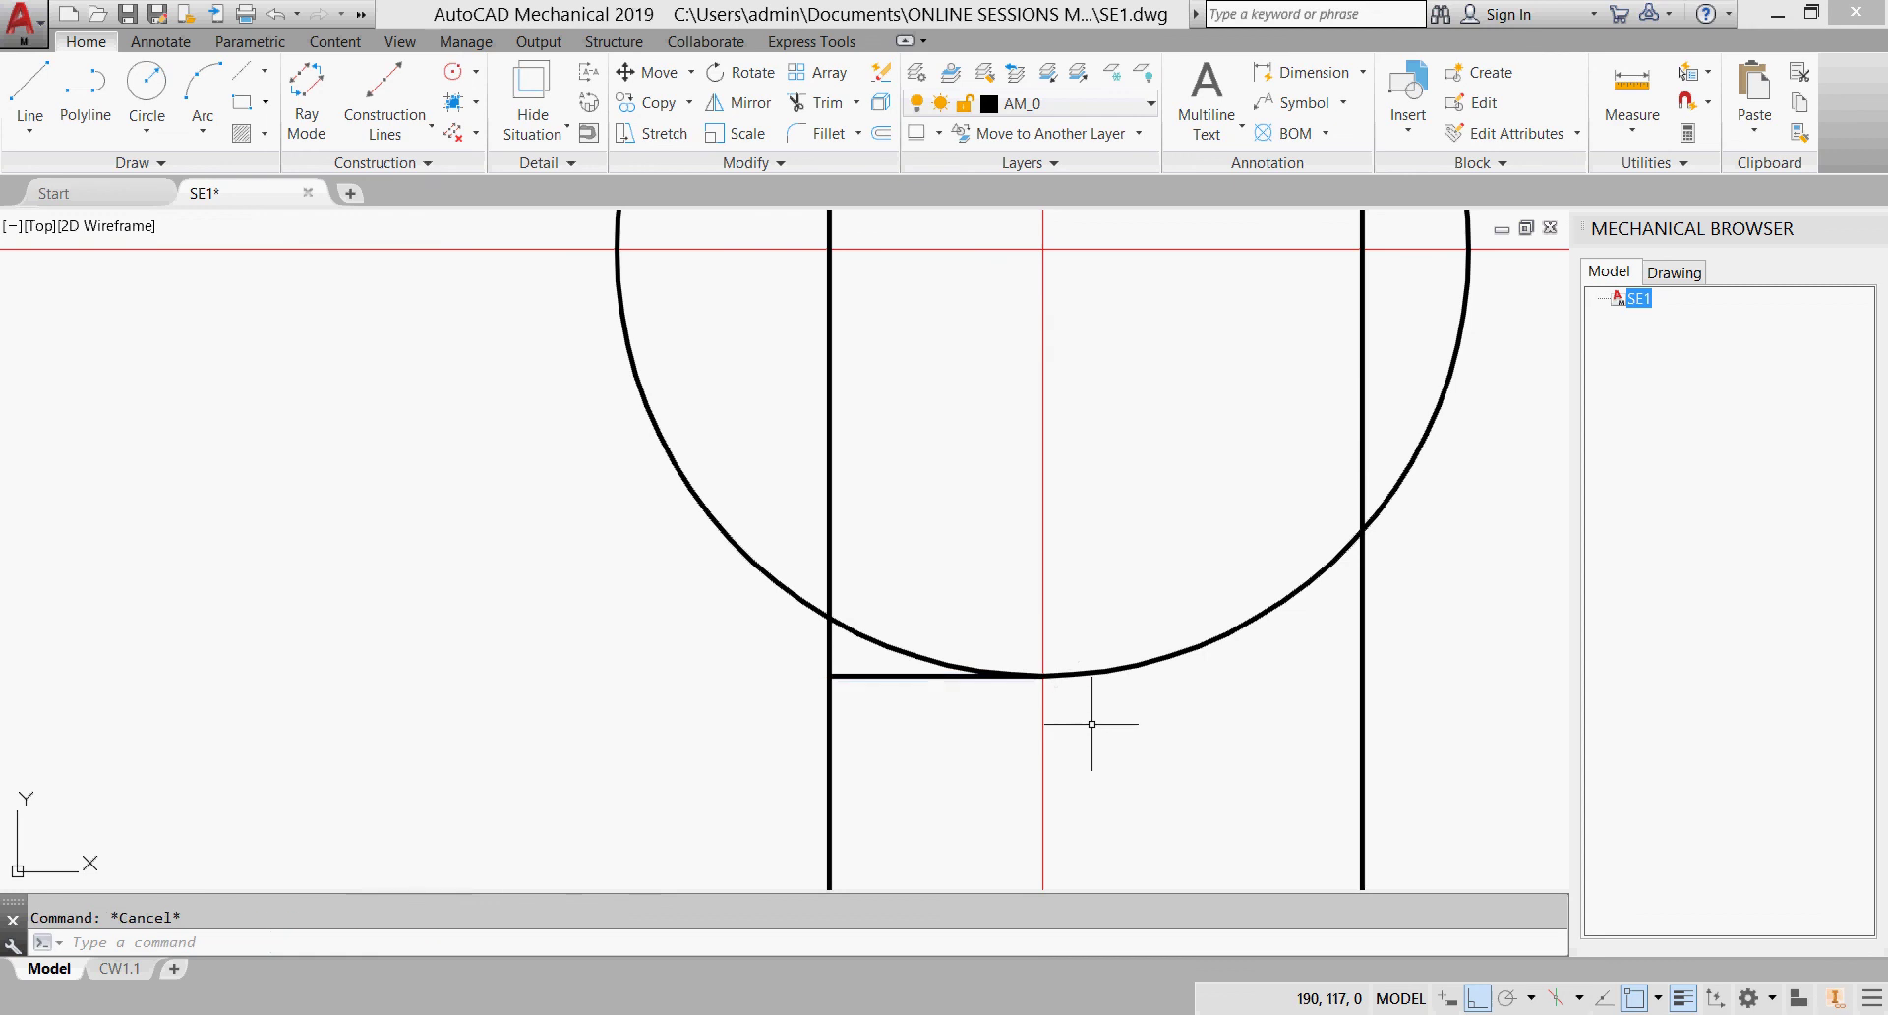
Step: Trim the inner half of the right circle, using the two short horizontal lines as cutting edges
scroll(1084, 724, "down", 2)
scroll(1083, 724, "down", 2)
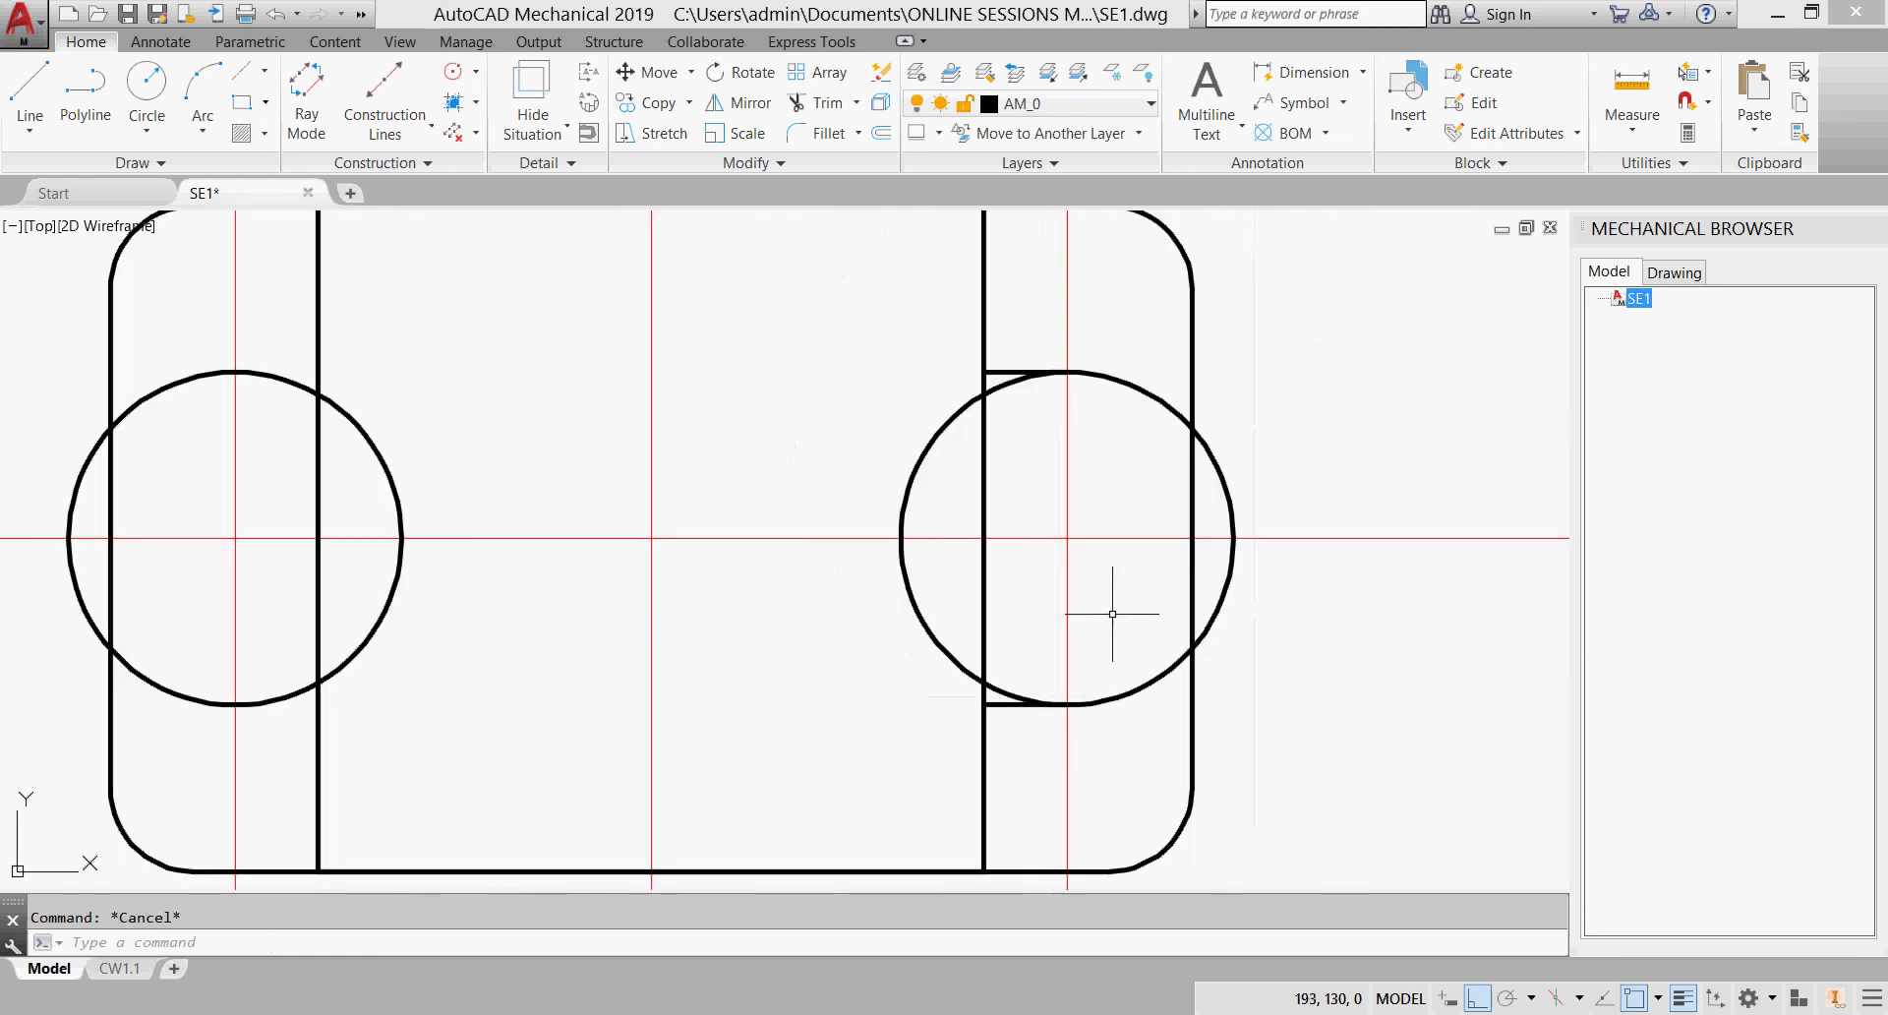
type("فق")
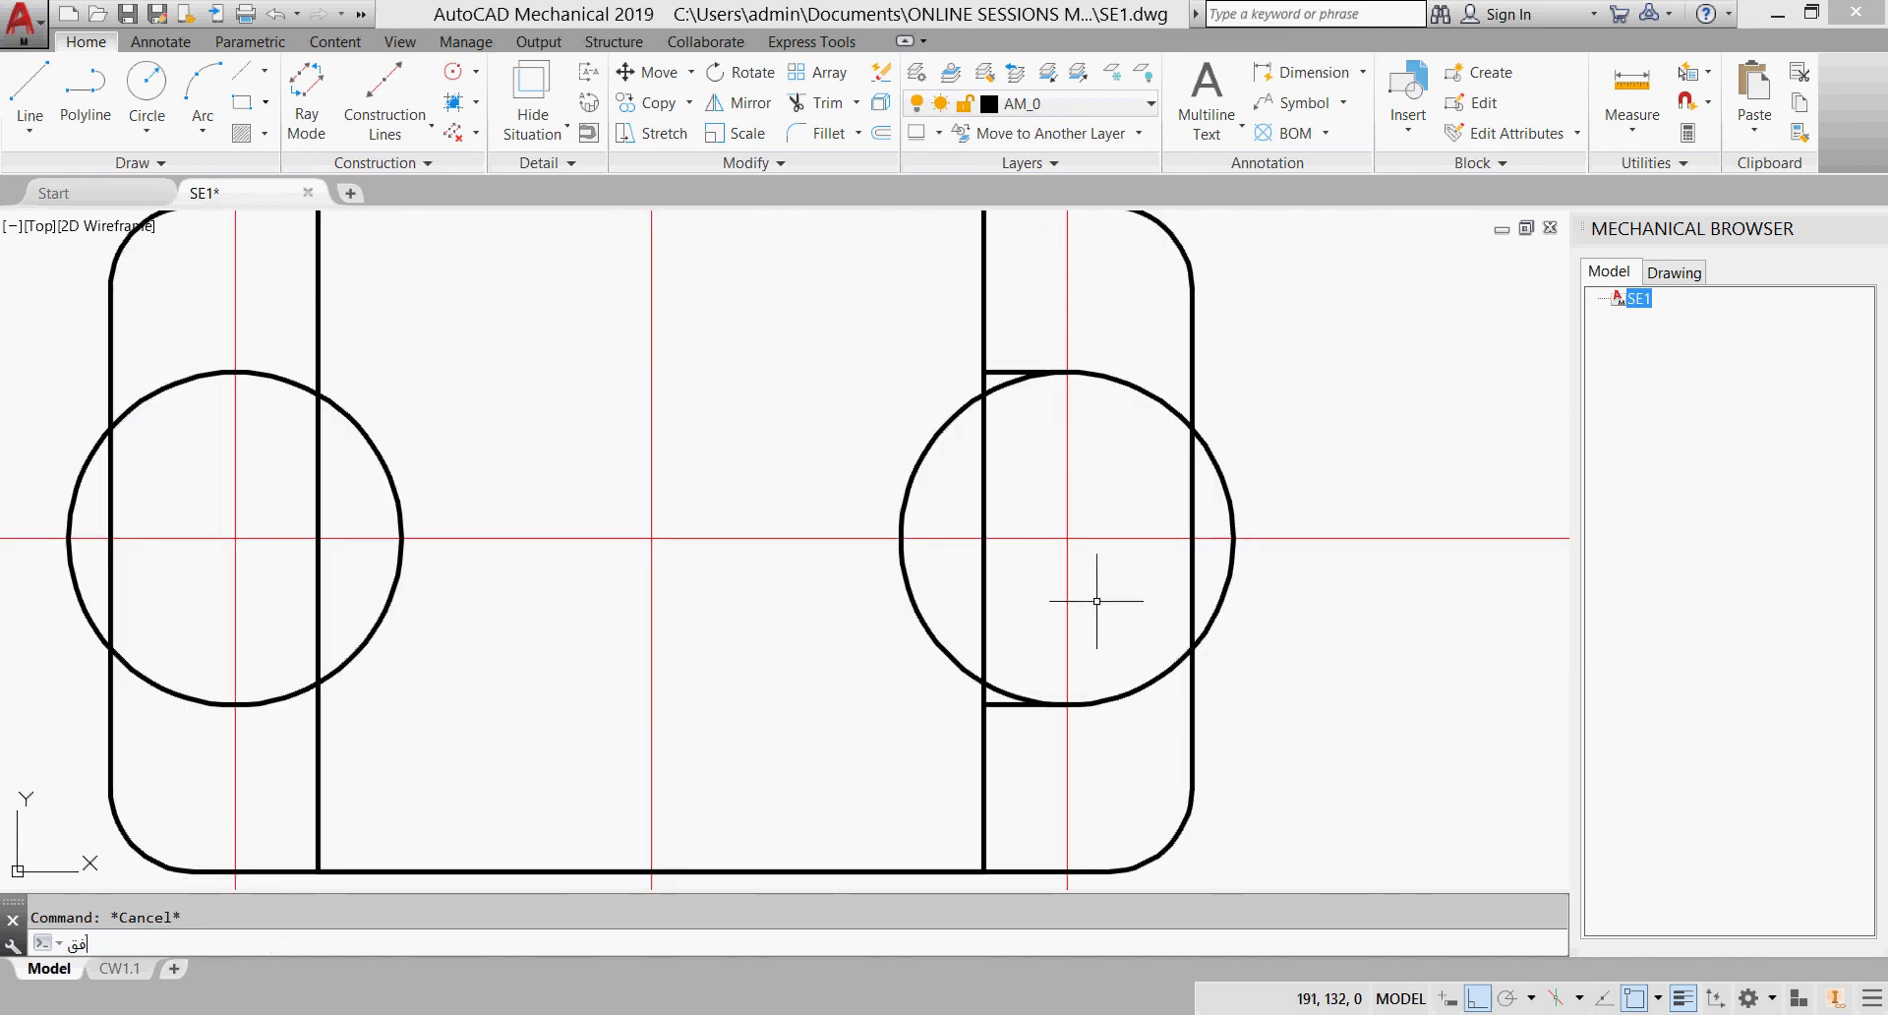
key("Escape")
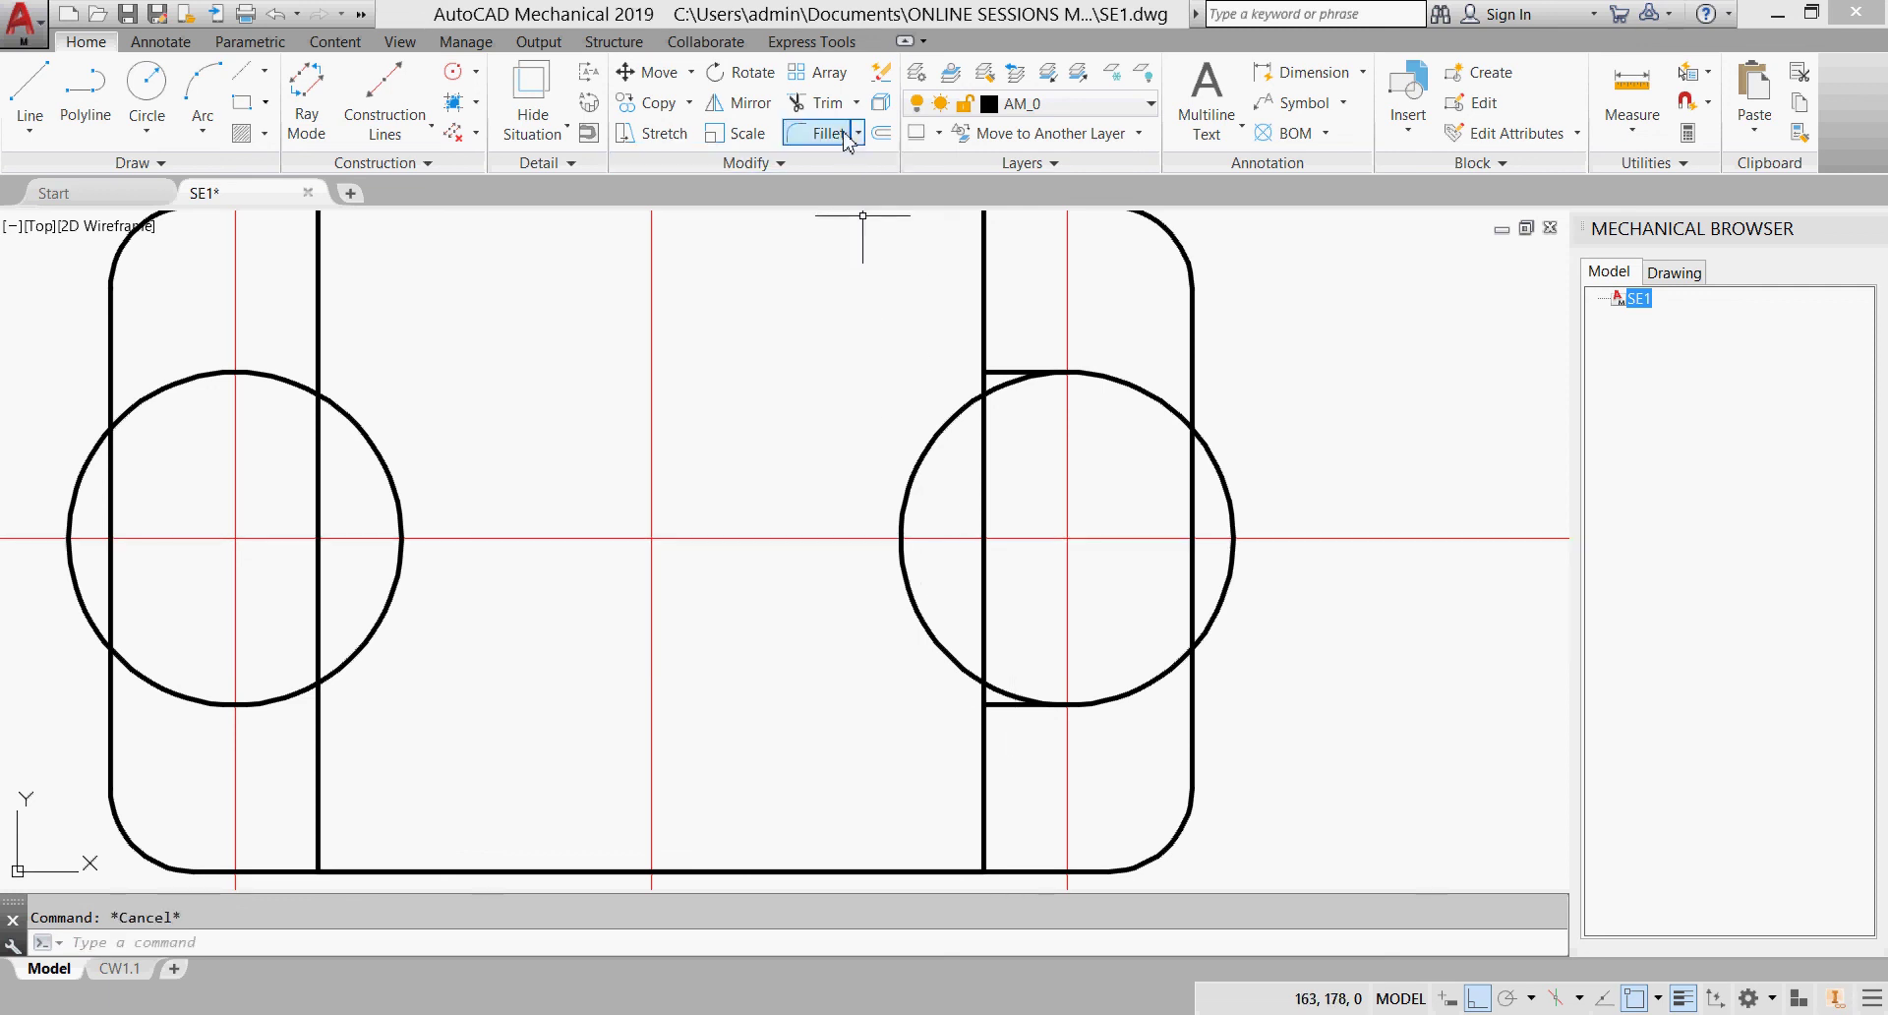
left_click(821, 102)
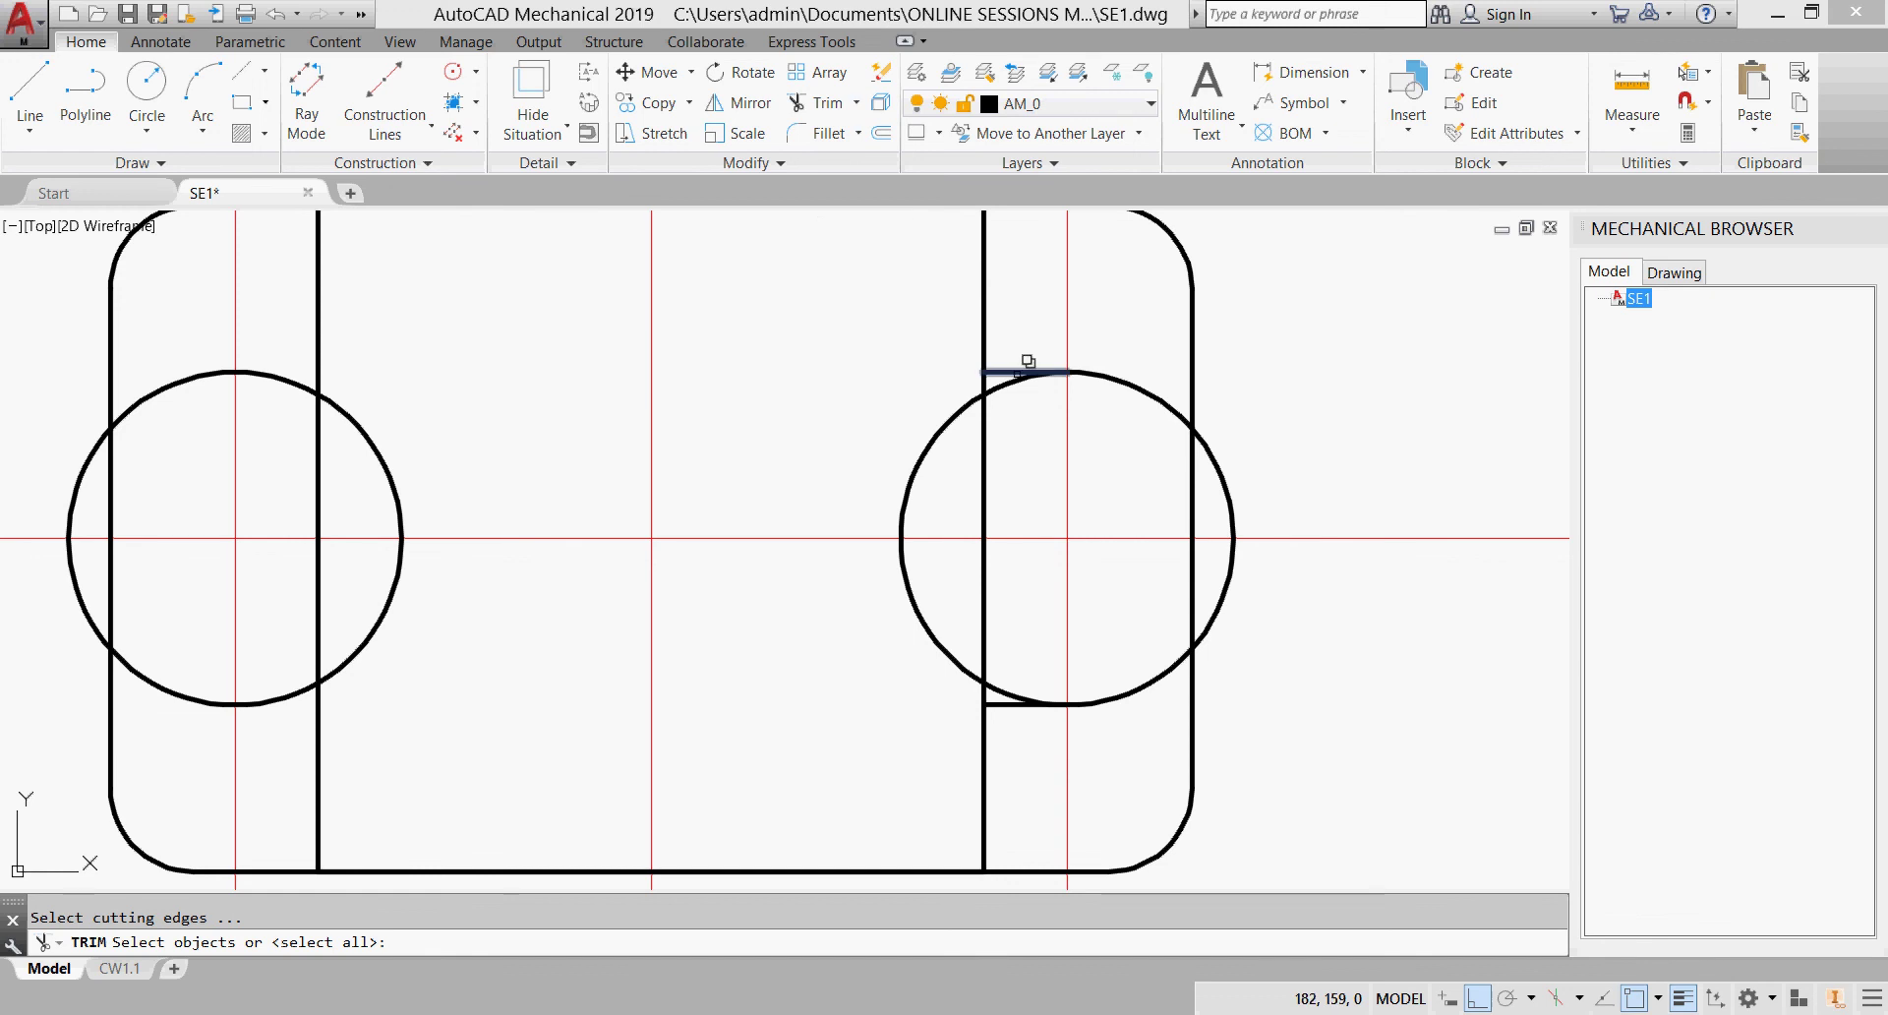
left_click(1027, 369)
left_click(1013, 705)
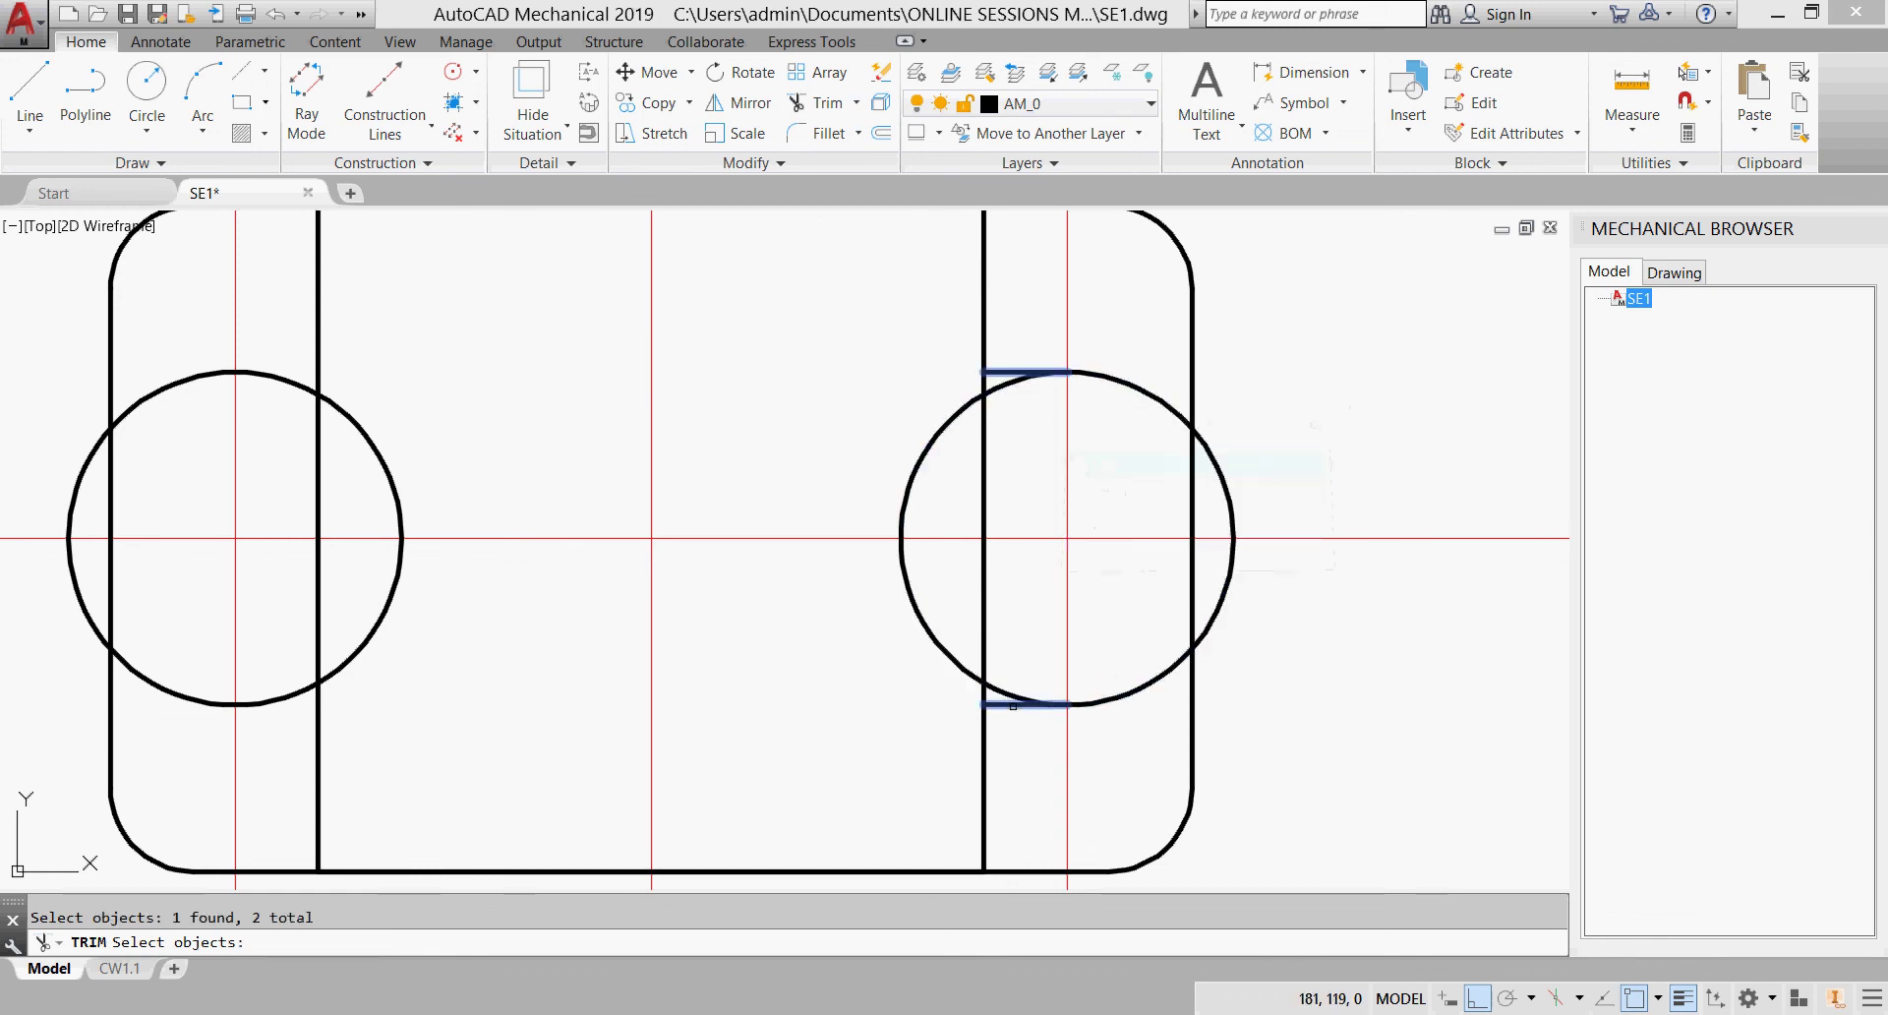
key("Return")
left_click(958, 664)
key("Escape")
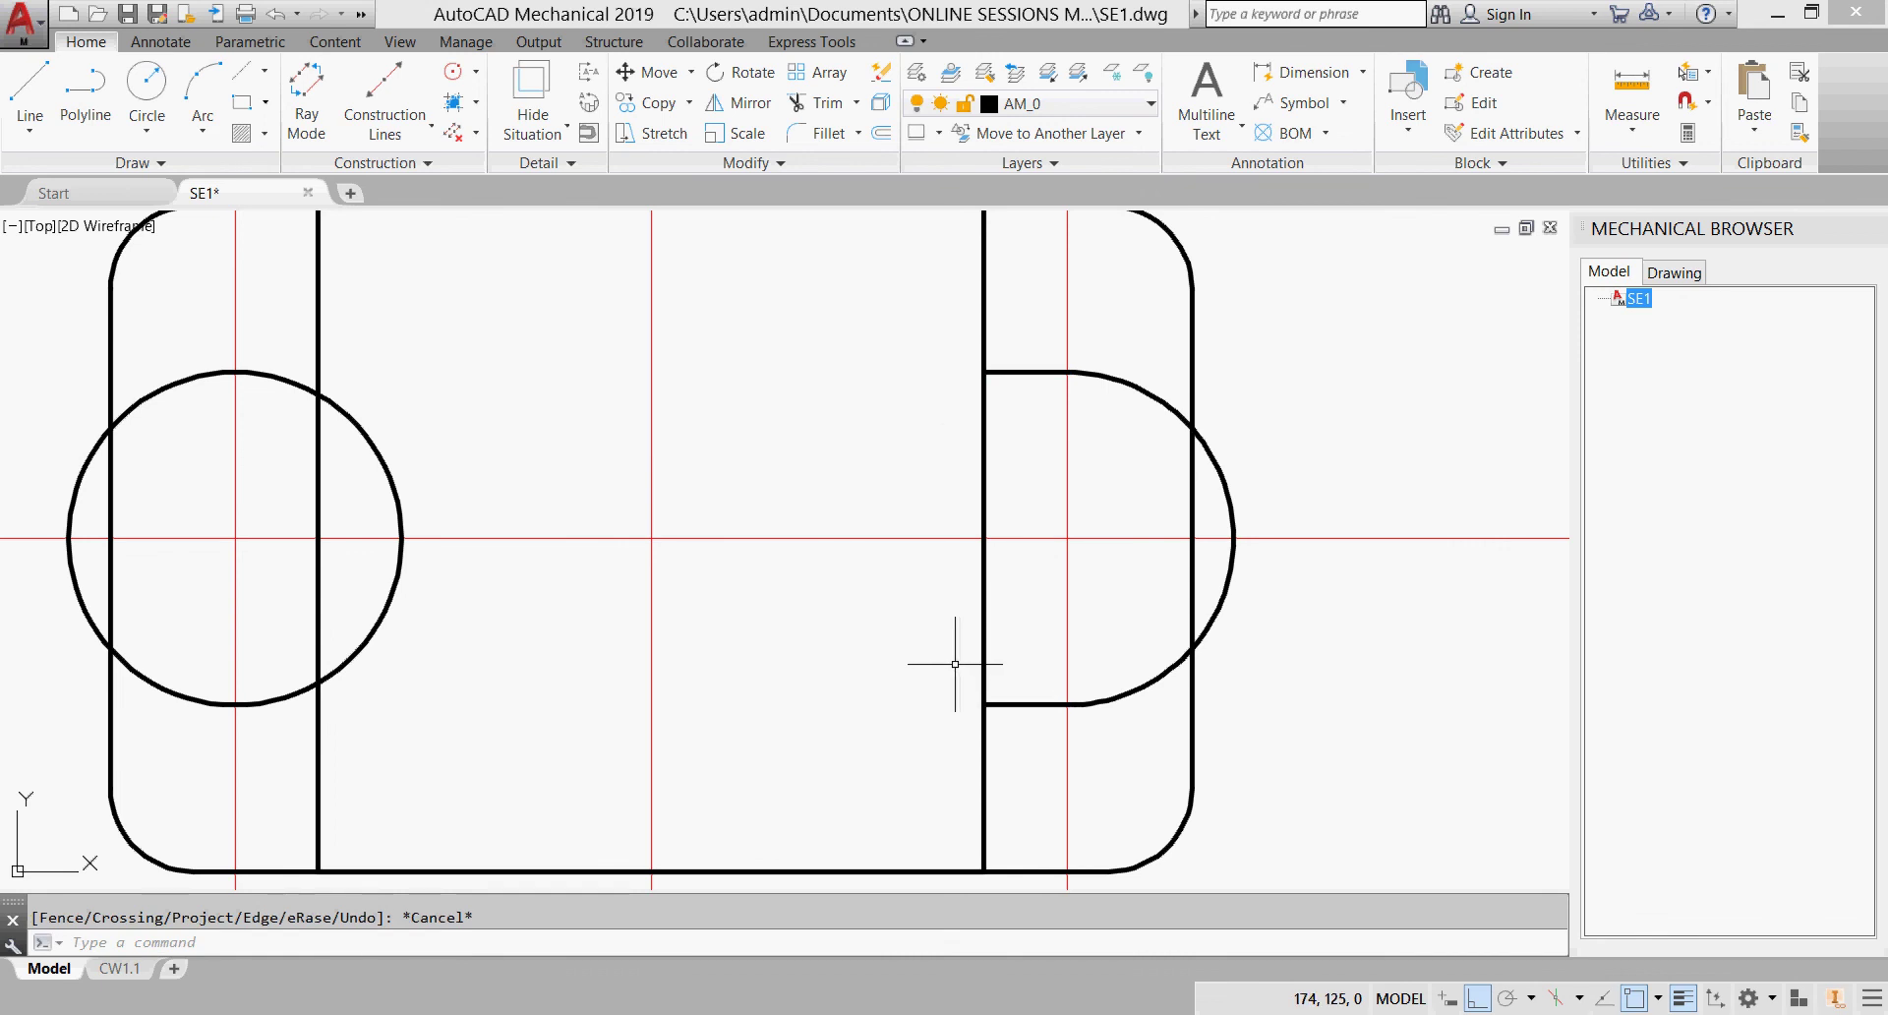
Step: Trim the part of the rounded rectangle's right side that lies inside the right arc, using the arc as cutting edge
key("Return")
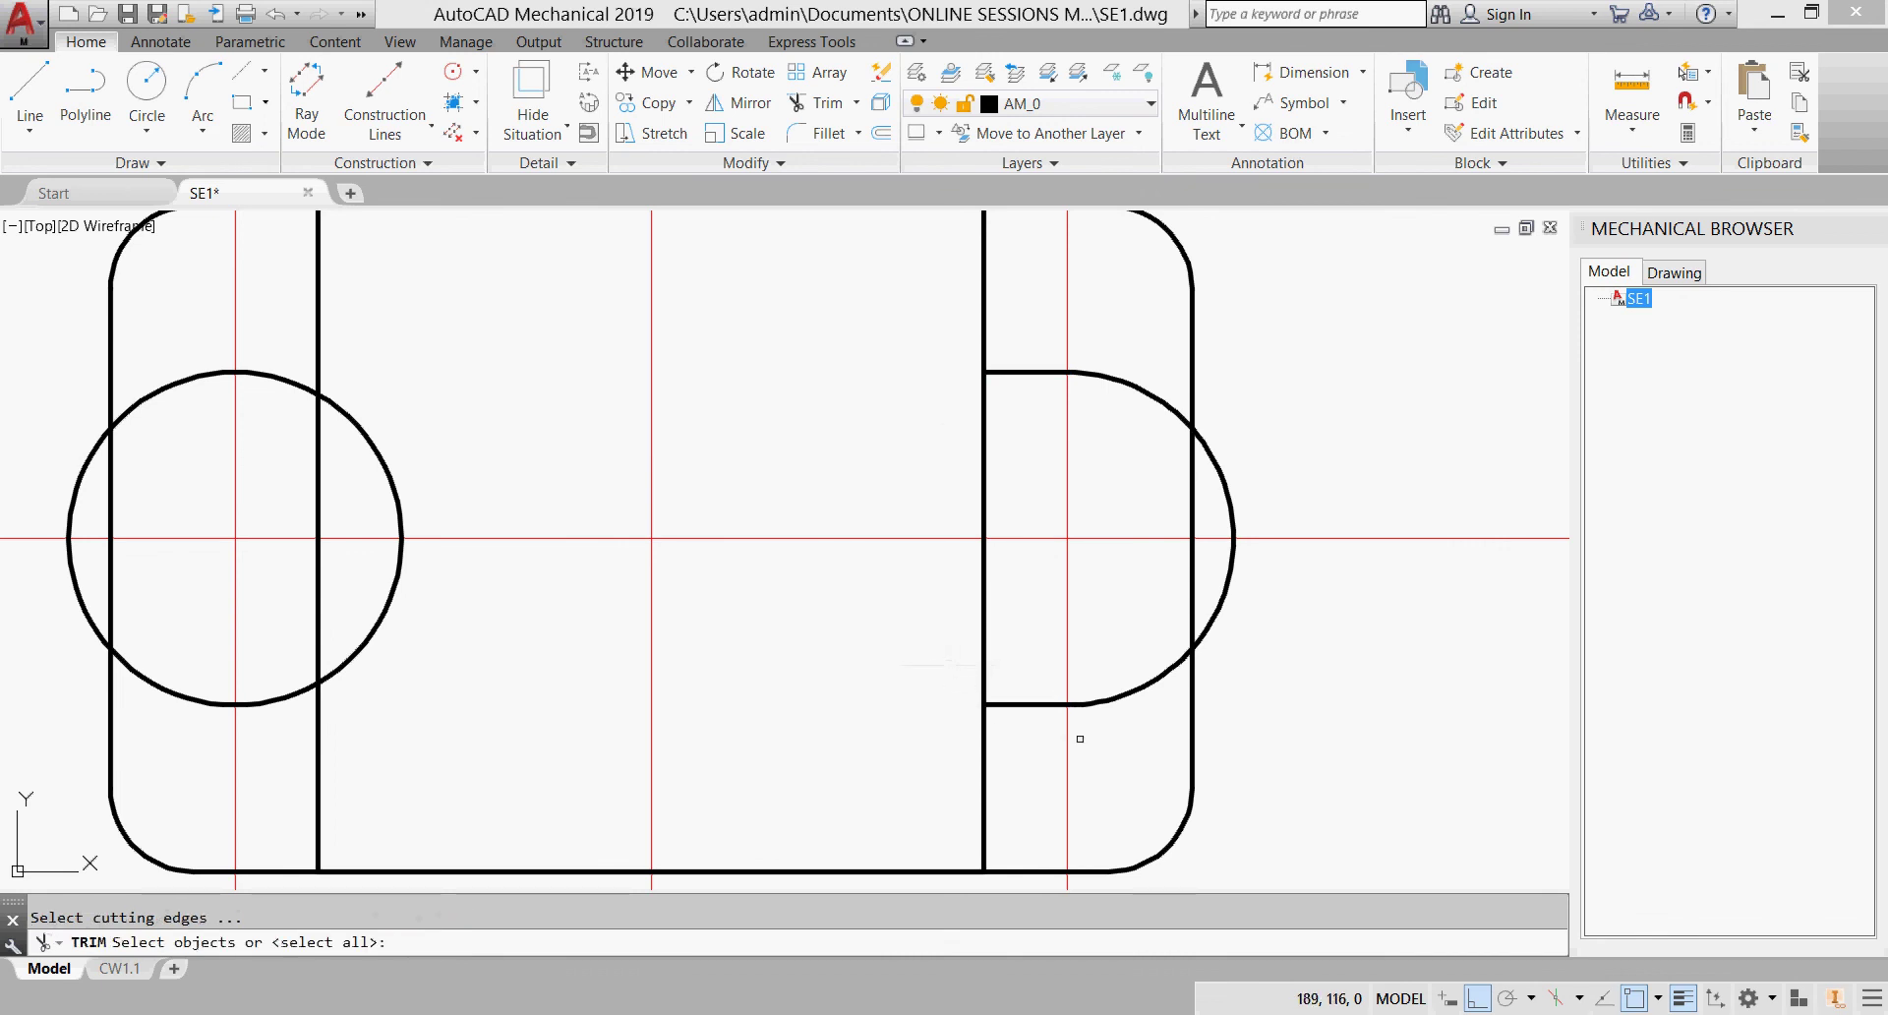
left_click(1130, 692)
key("Return")
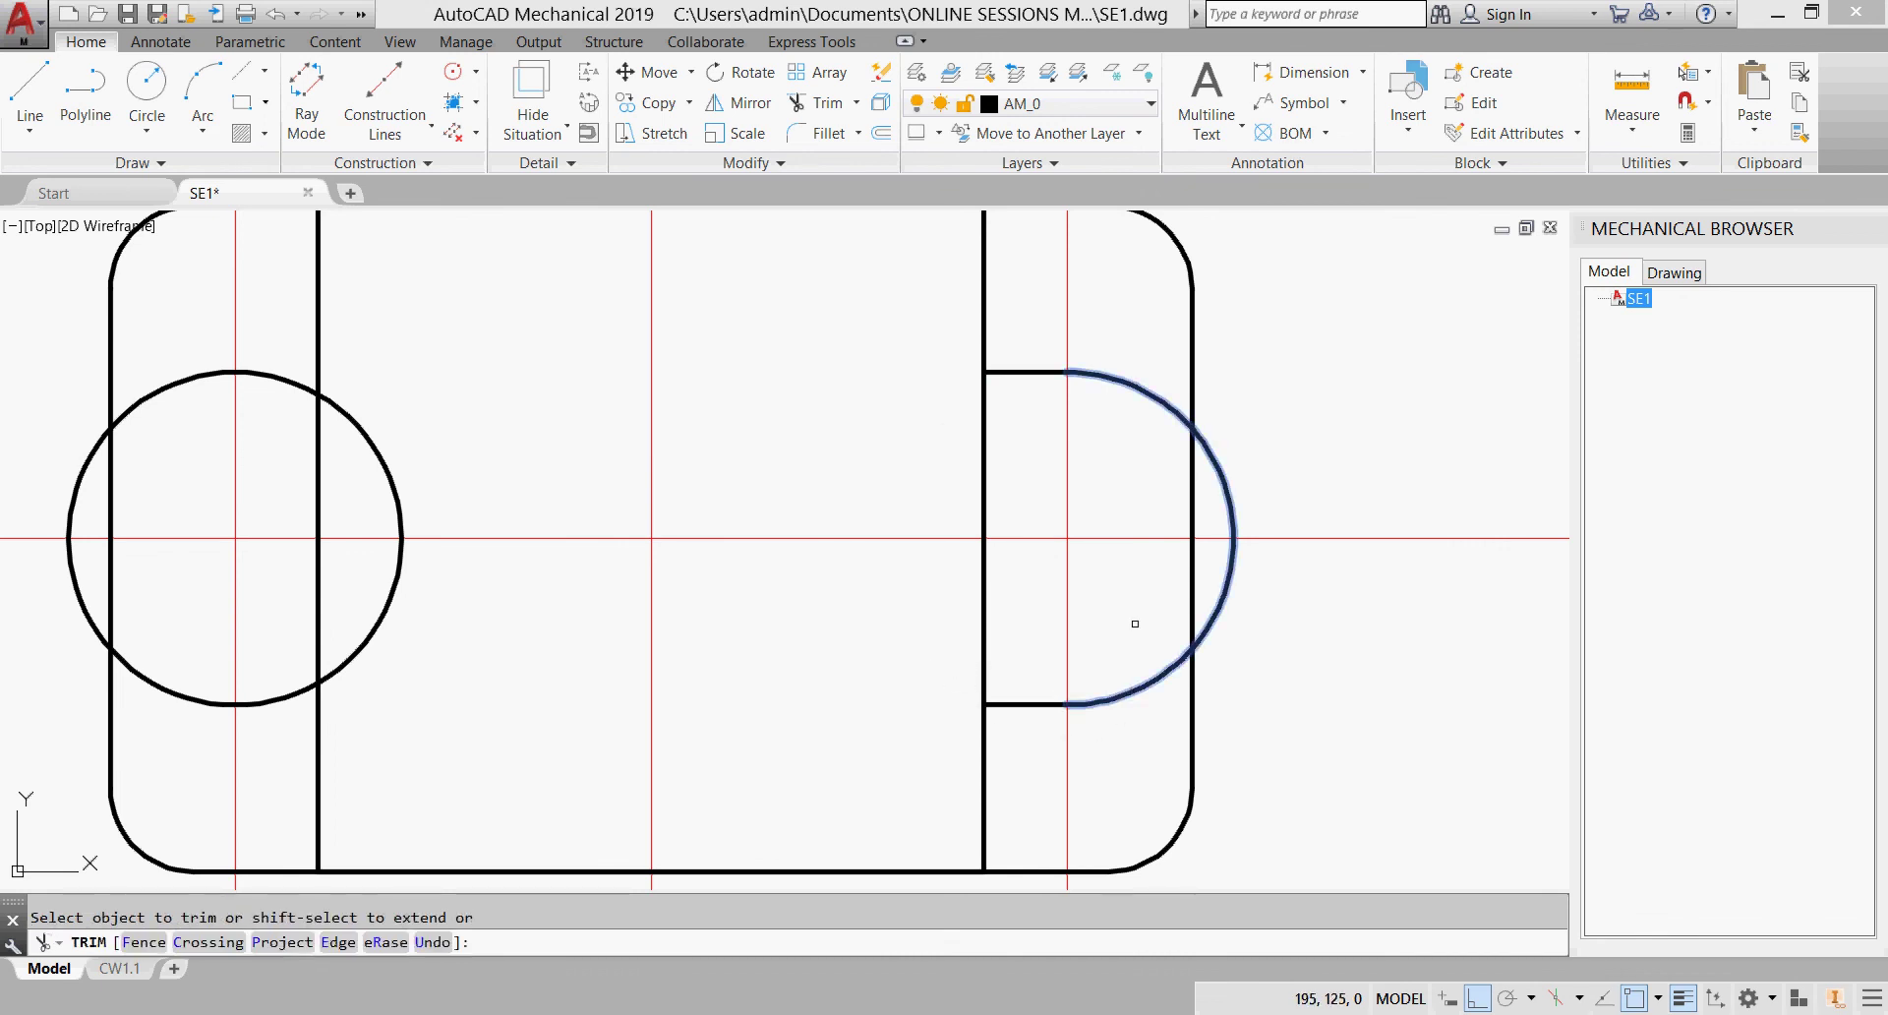
key("Escape")
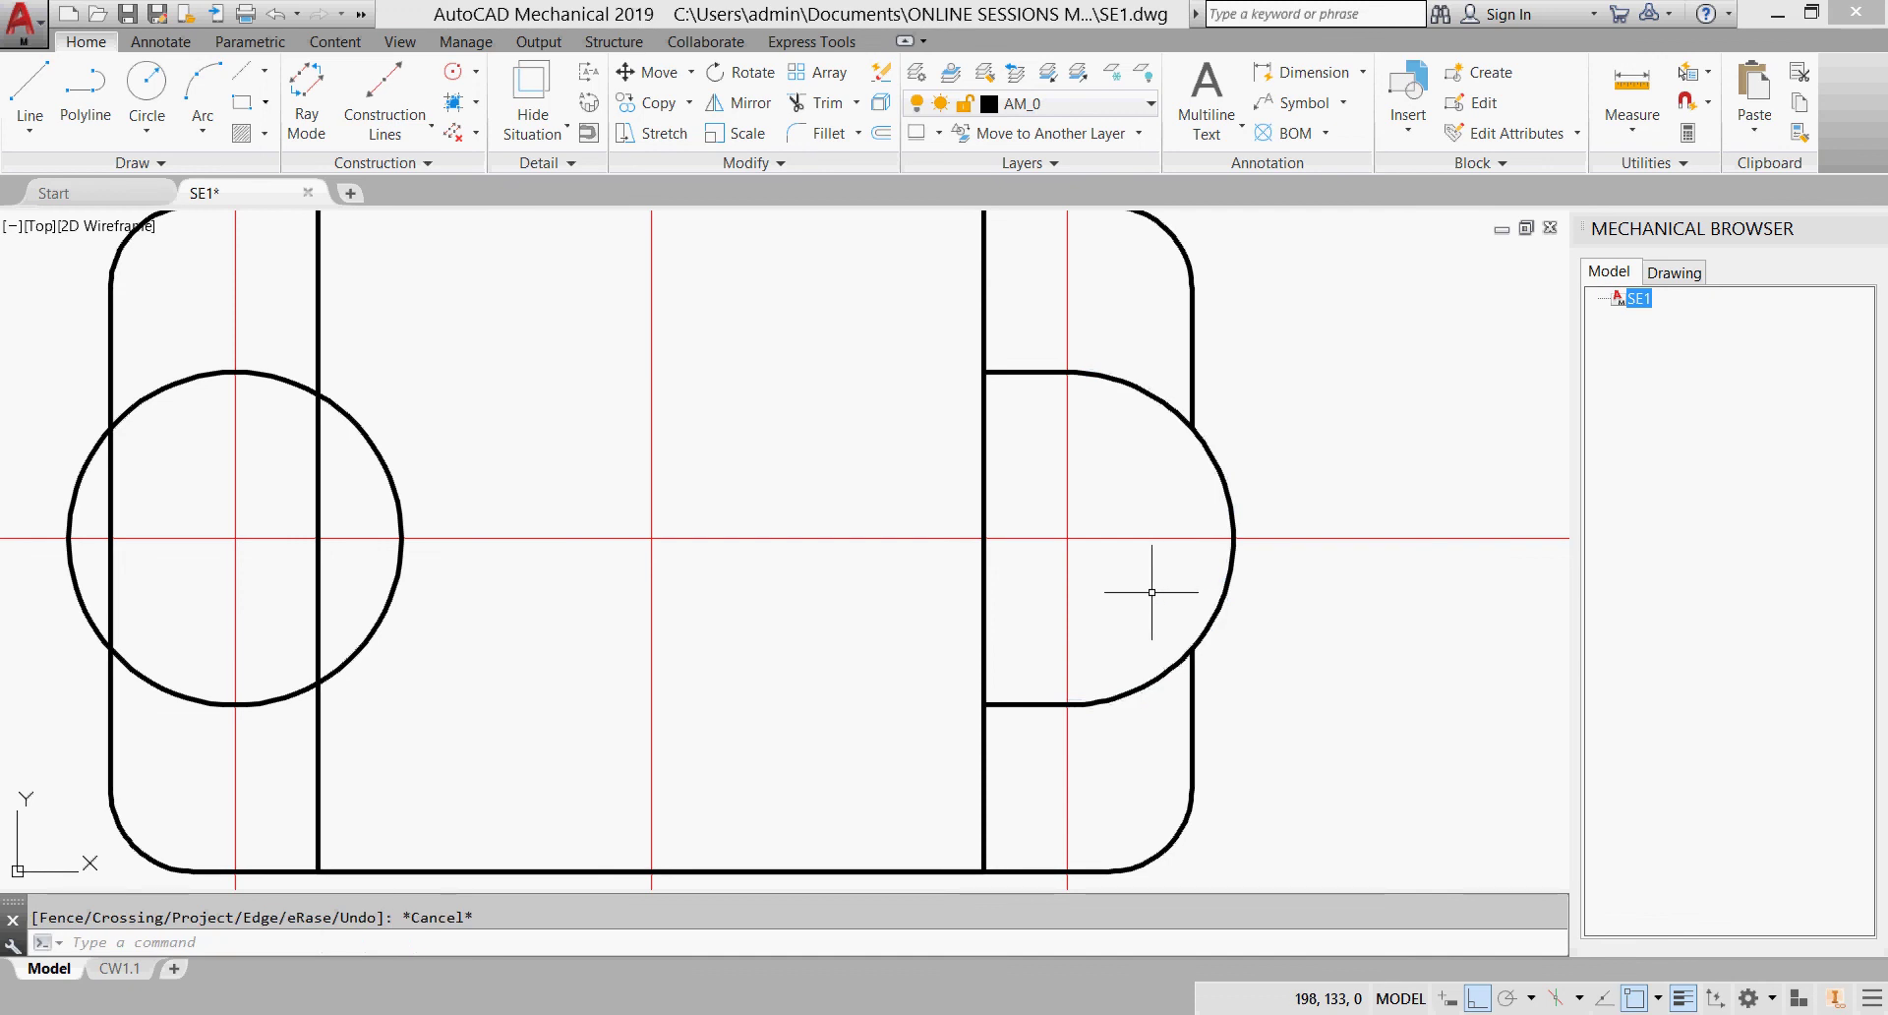
scroll(1198, 563, "down", 3)
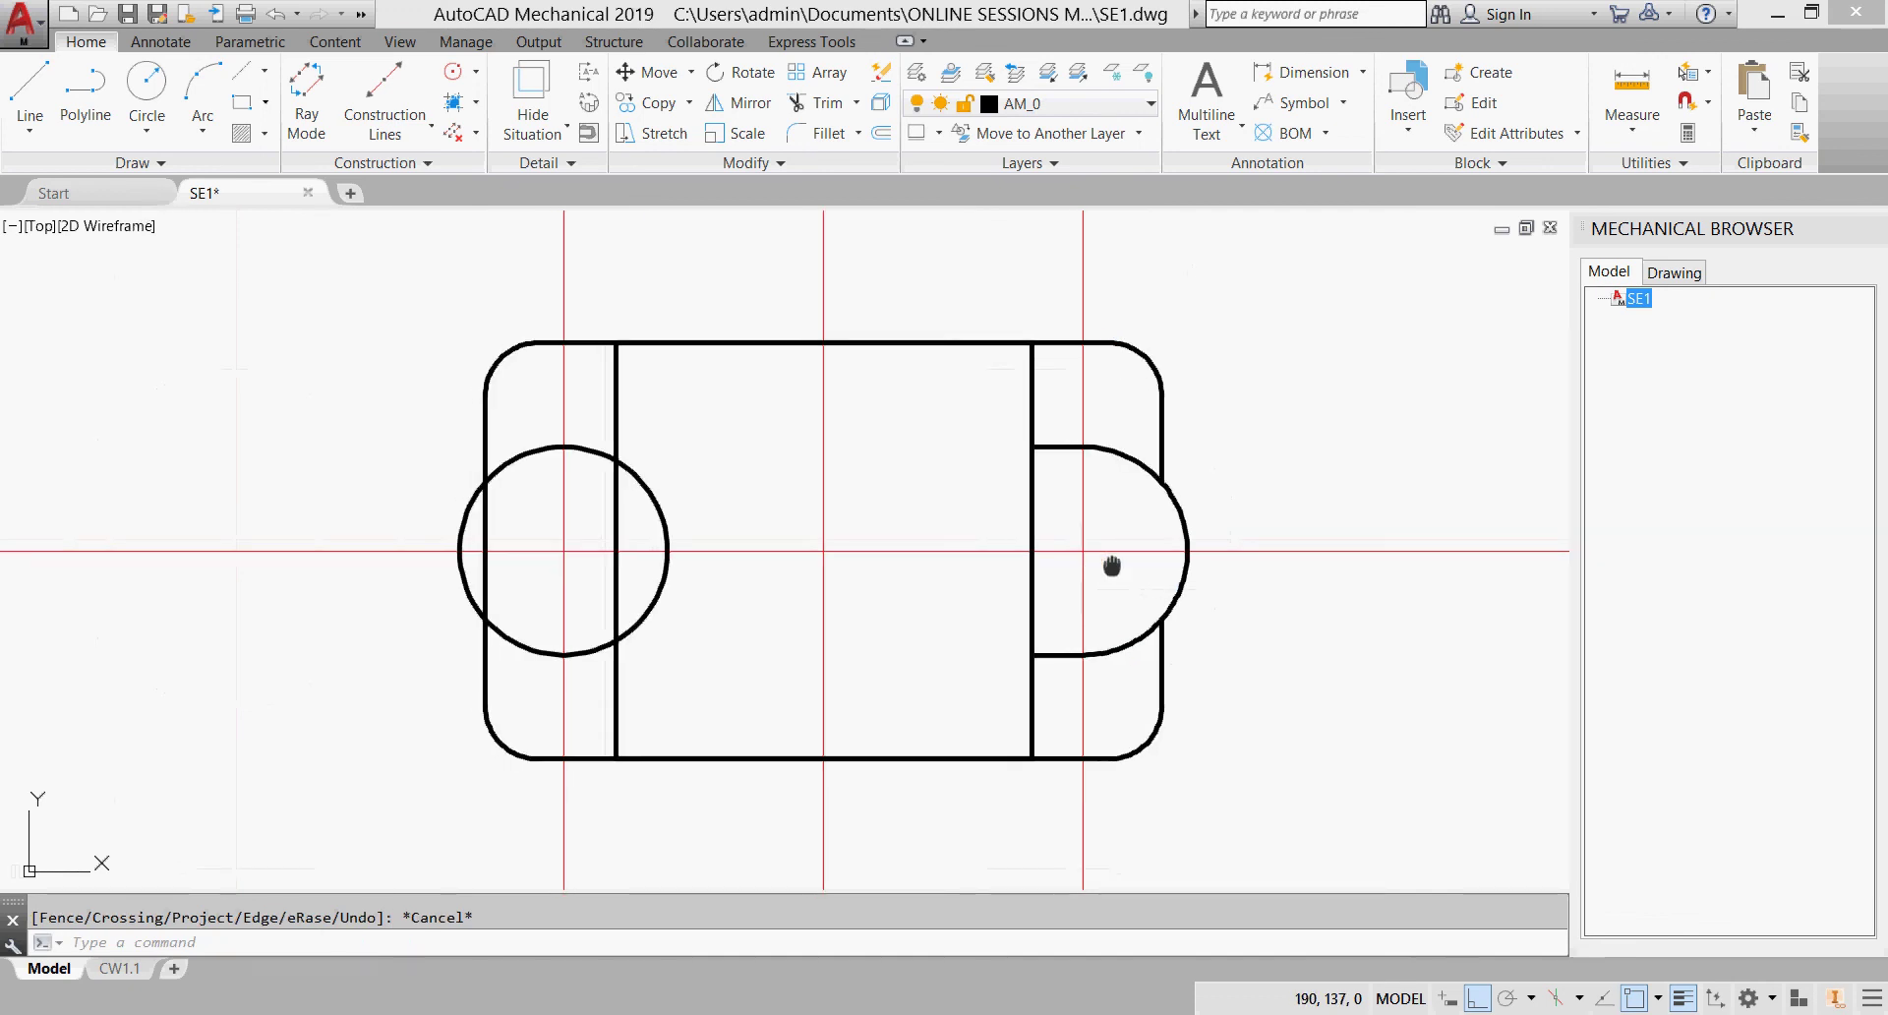
scroll(1194, 561, "down", 1)
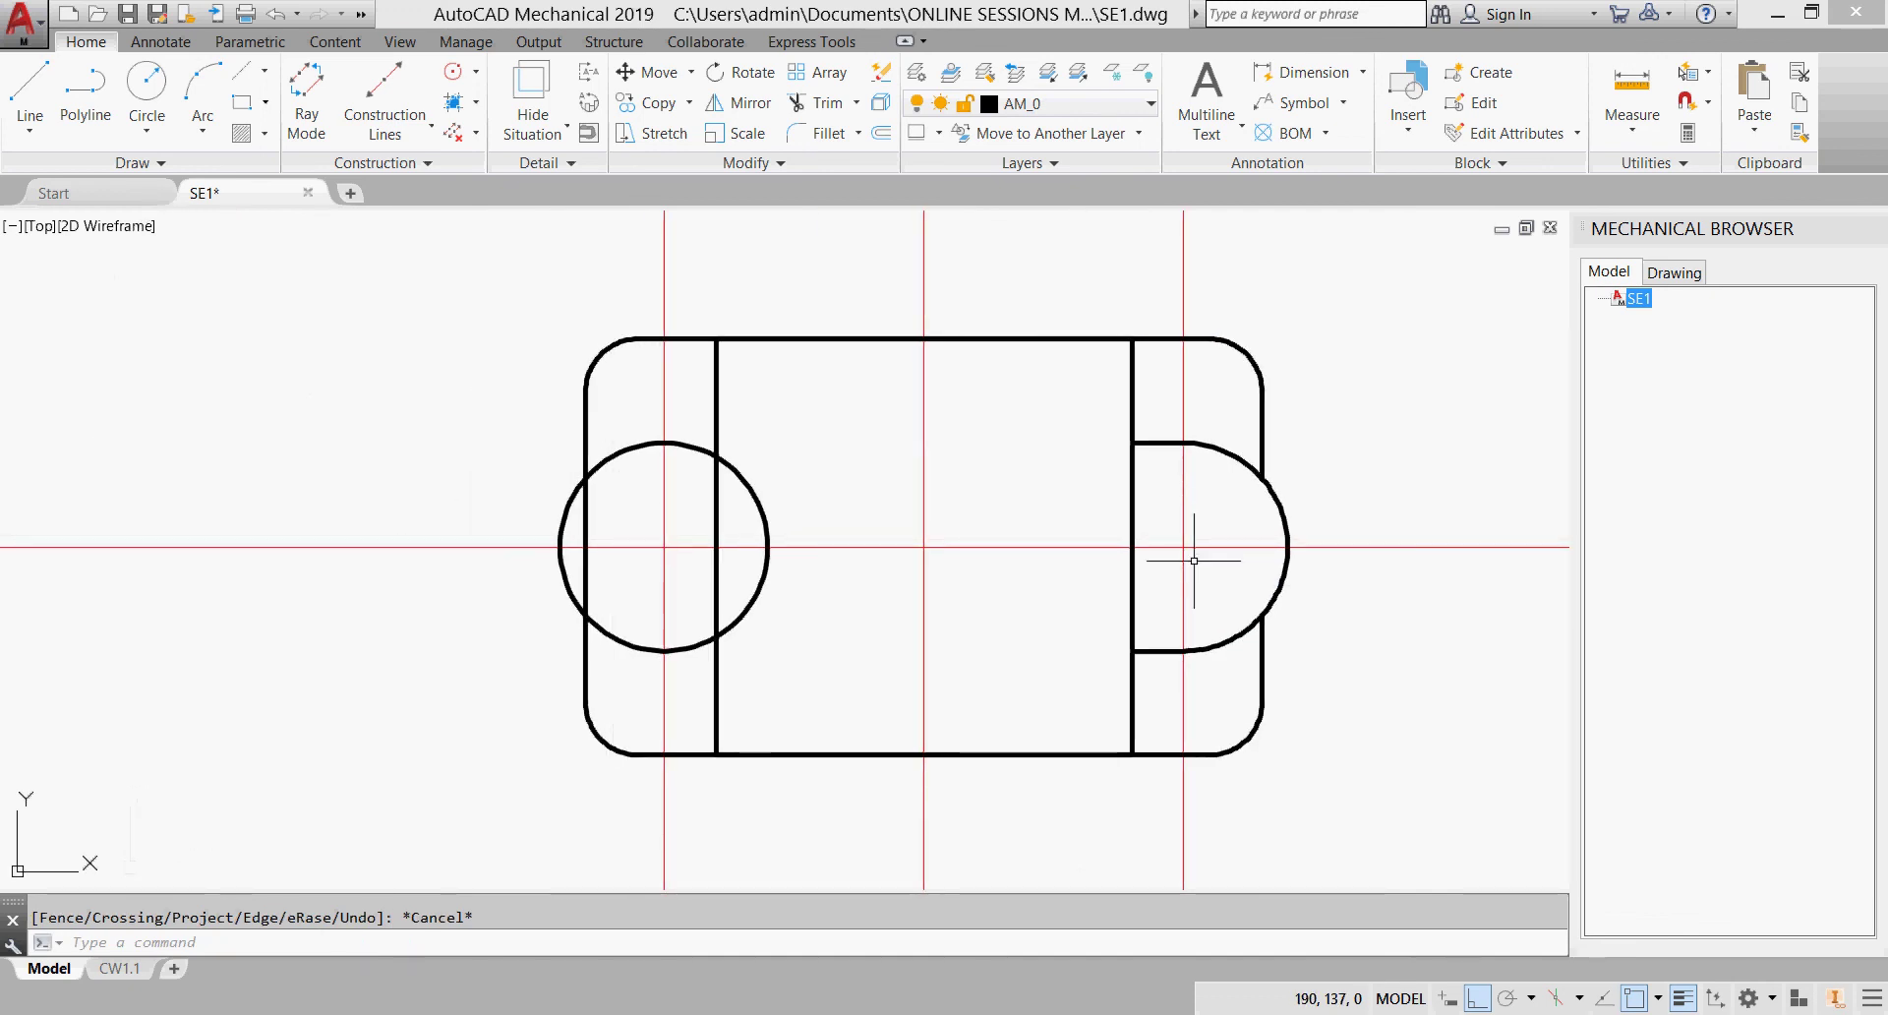
type("tr")
key("Return")
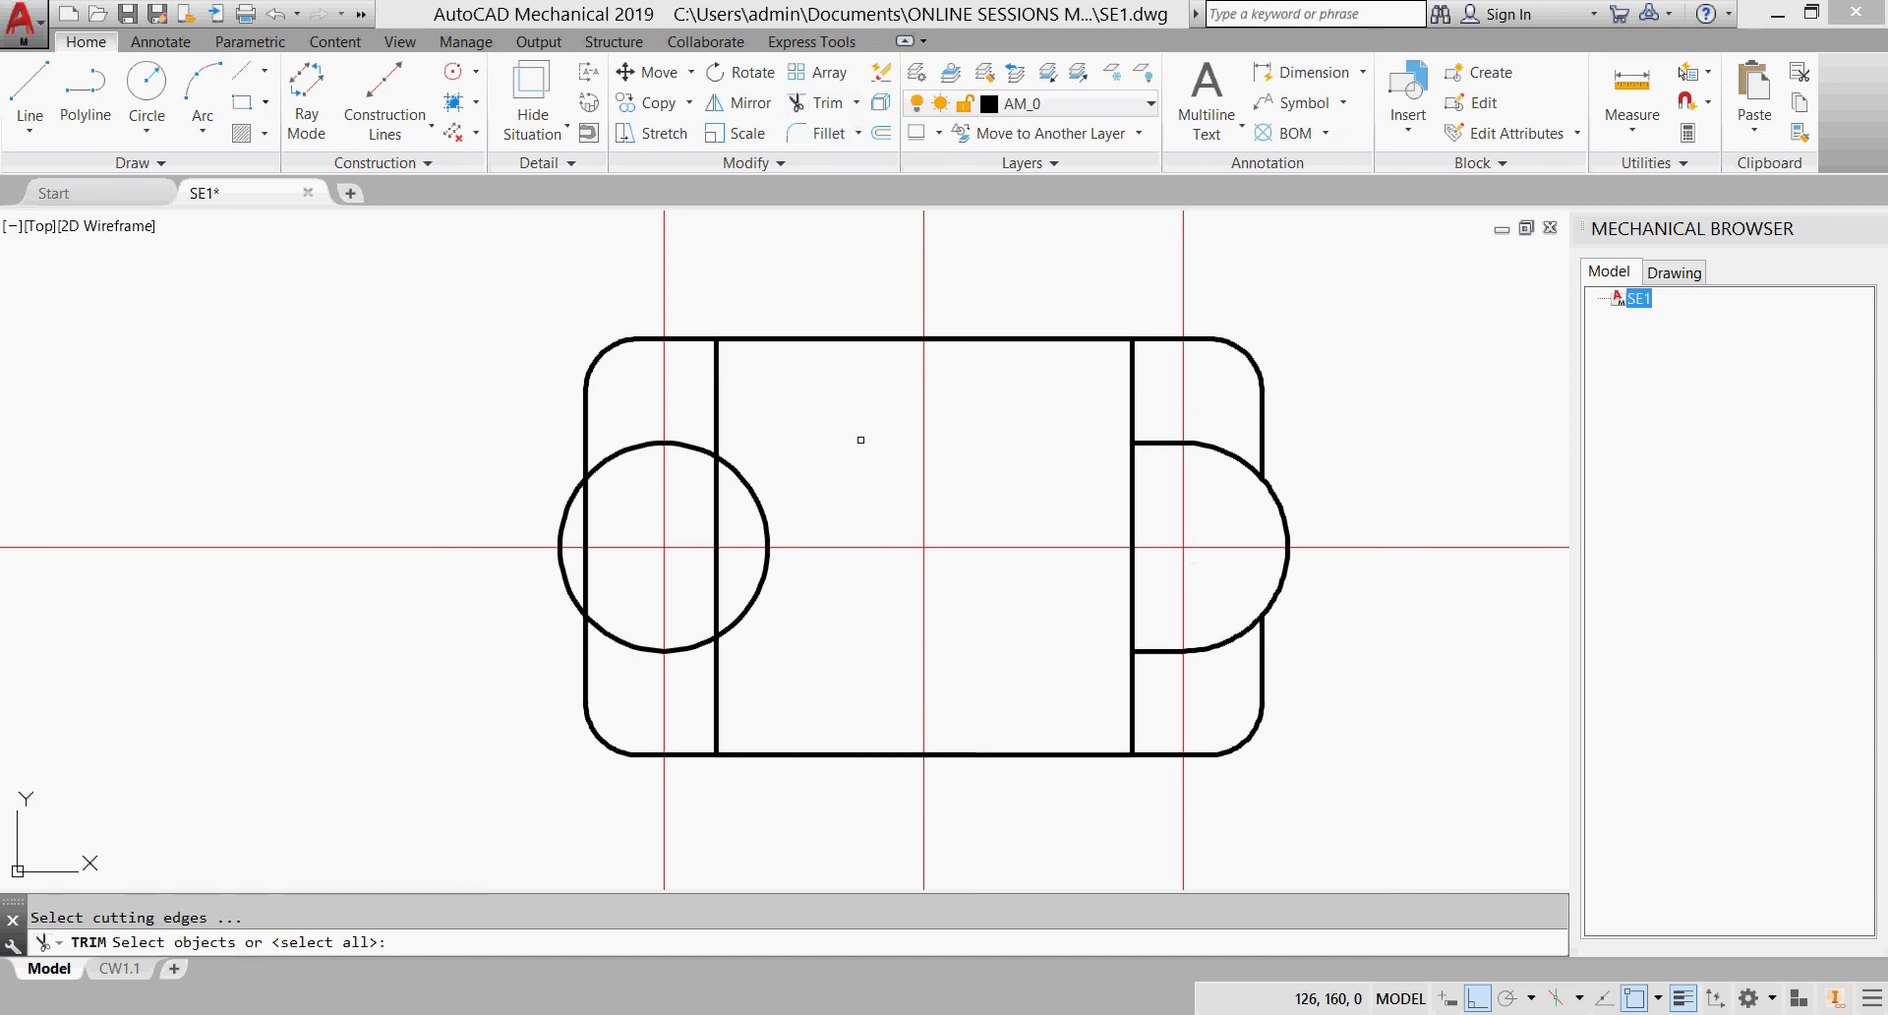
key("Escape")
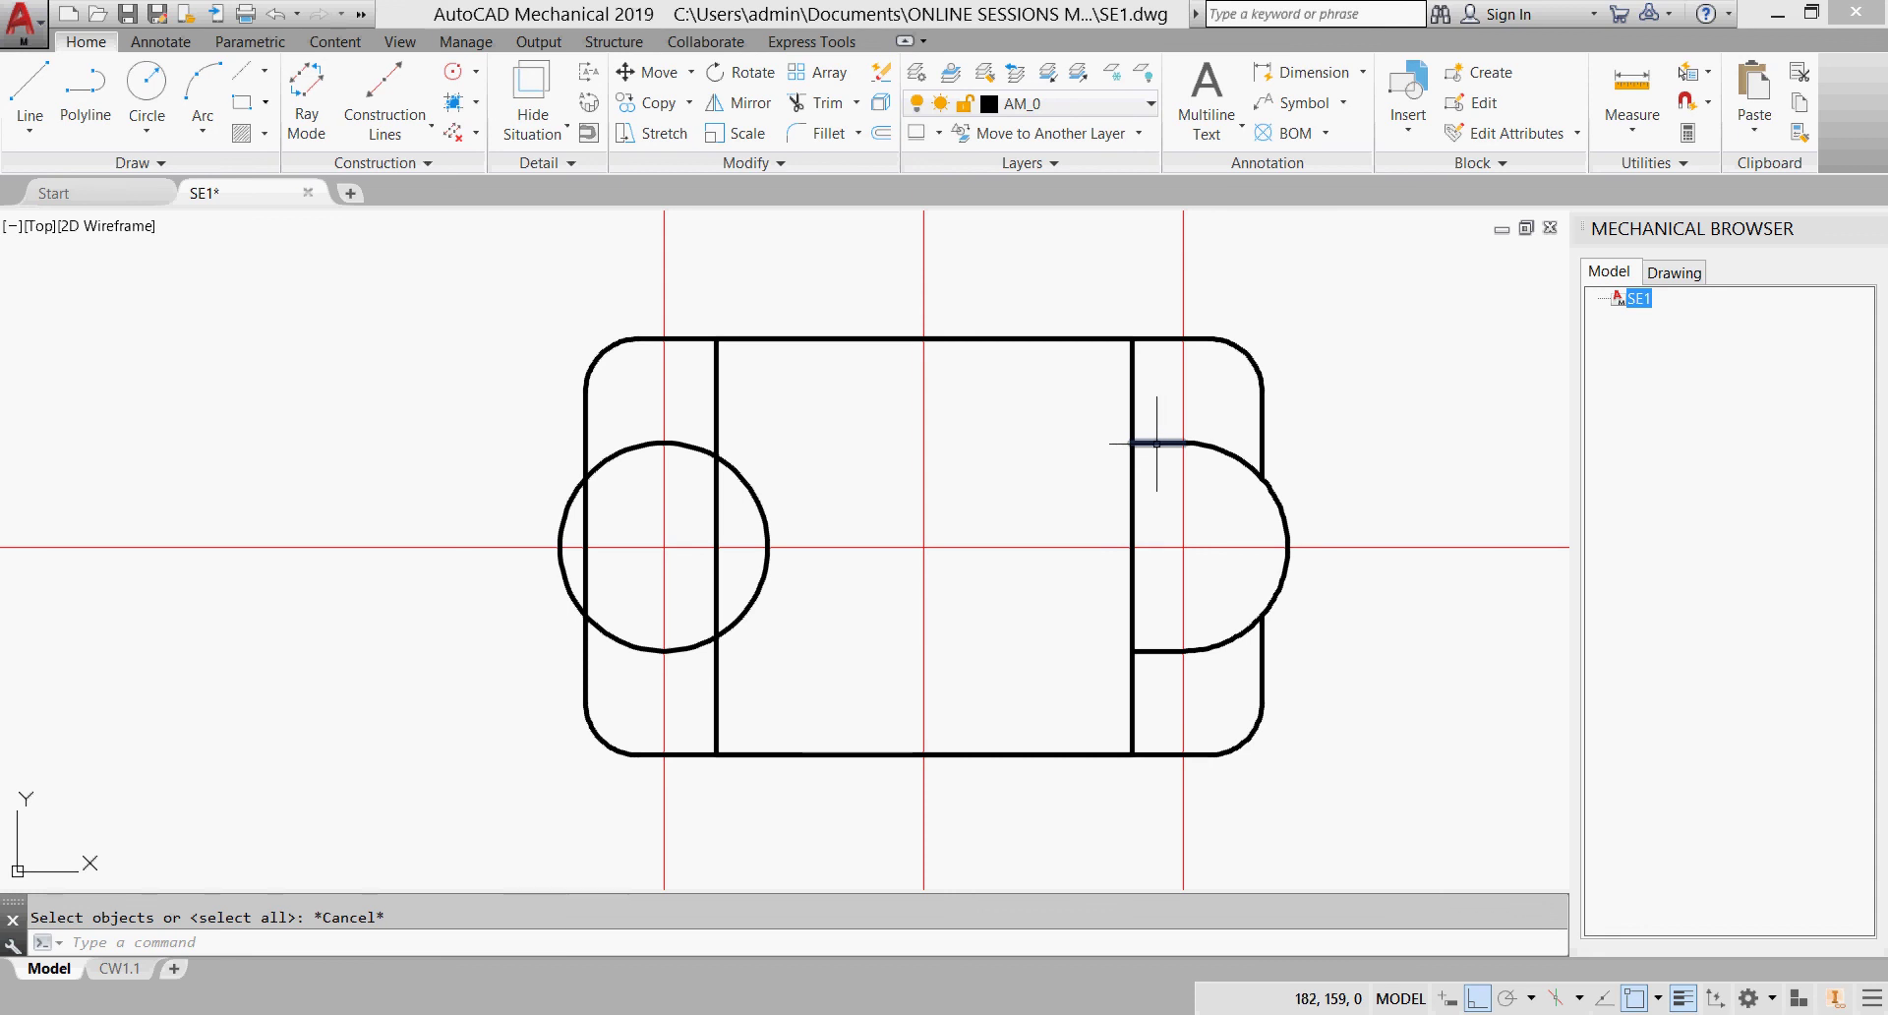
Step: Trim the inner half of the left circle at its vertical construction line and the rounded rectangle's left side inside the remaining arc
left_click(826, 113)
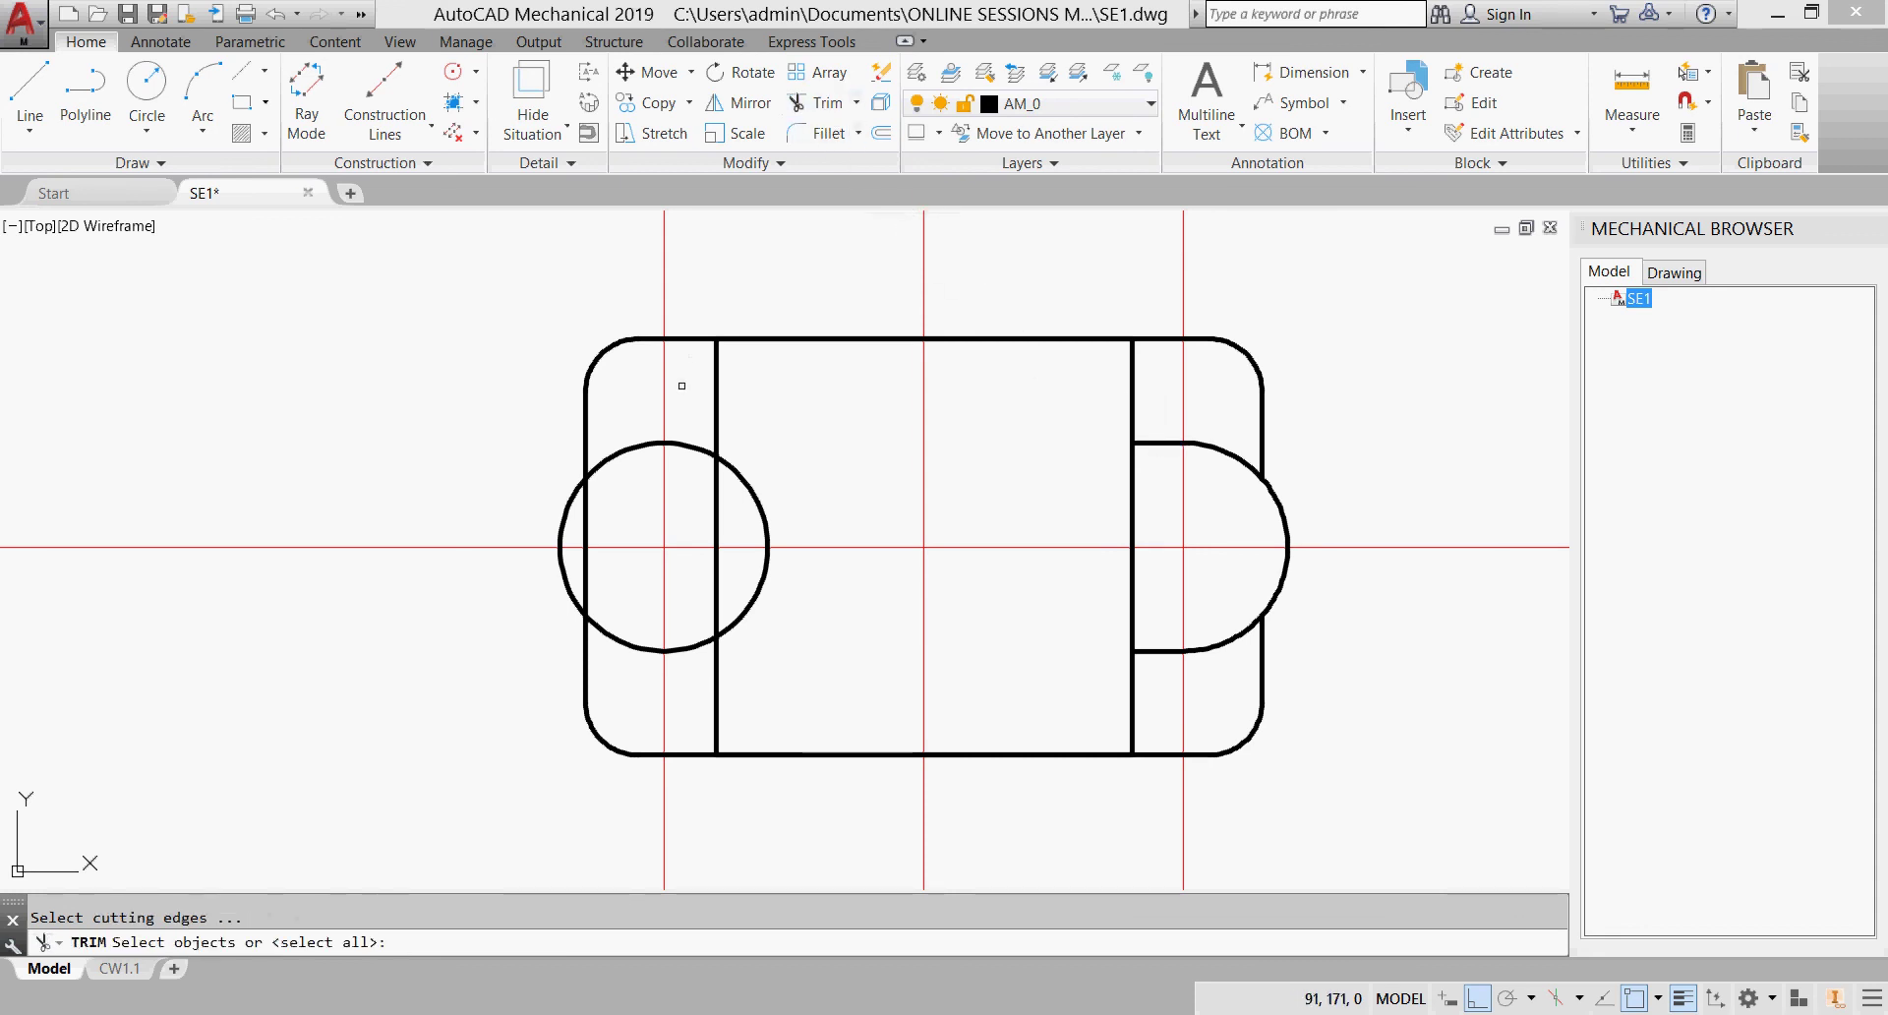
left_click(664, 407)
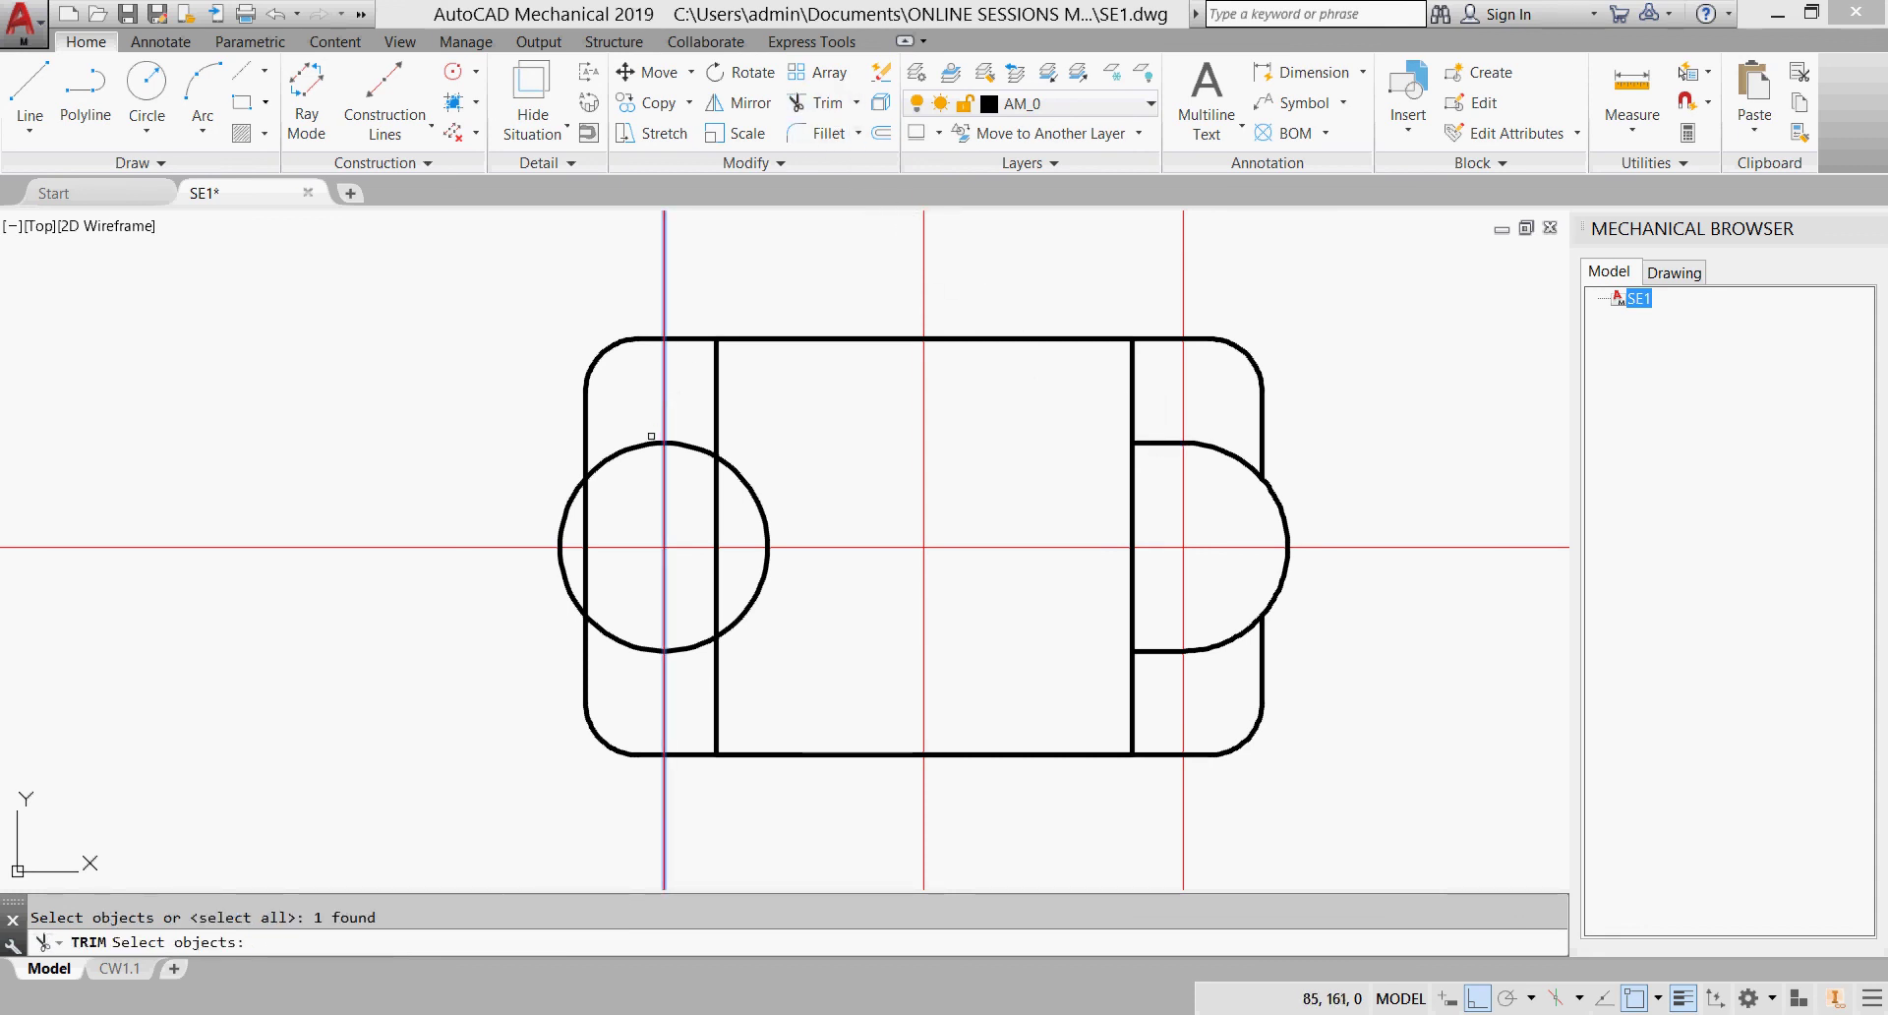
left_click(653, 442)
key("Return")
left_click(695, 443)
left_click(593, 512)
key("Escape")
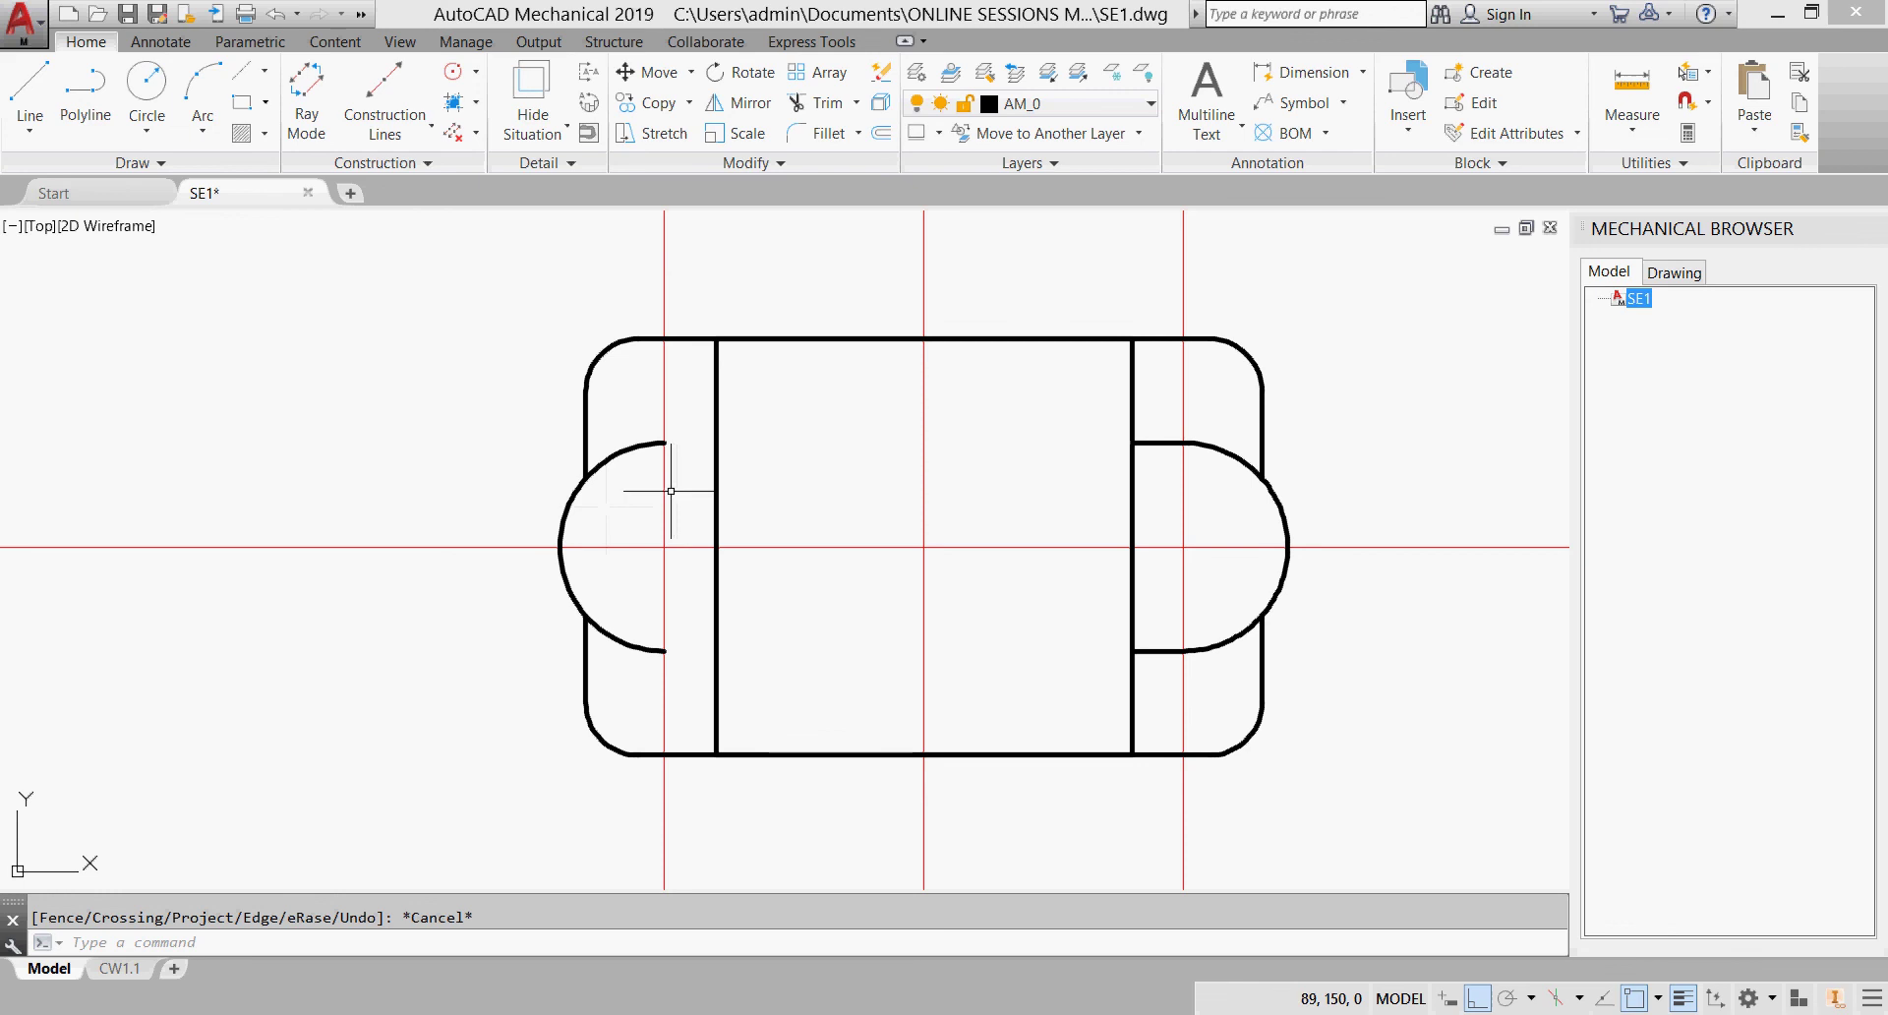
Step: Copy both short horizontal lines from the right arc to the left arc, placing the upper copy at the arc's top end
left_click(689, 103)
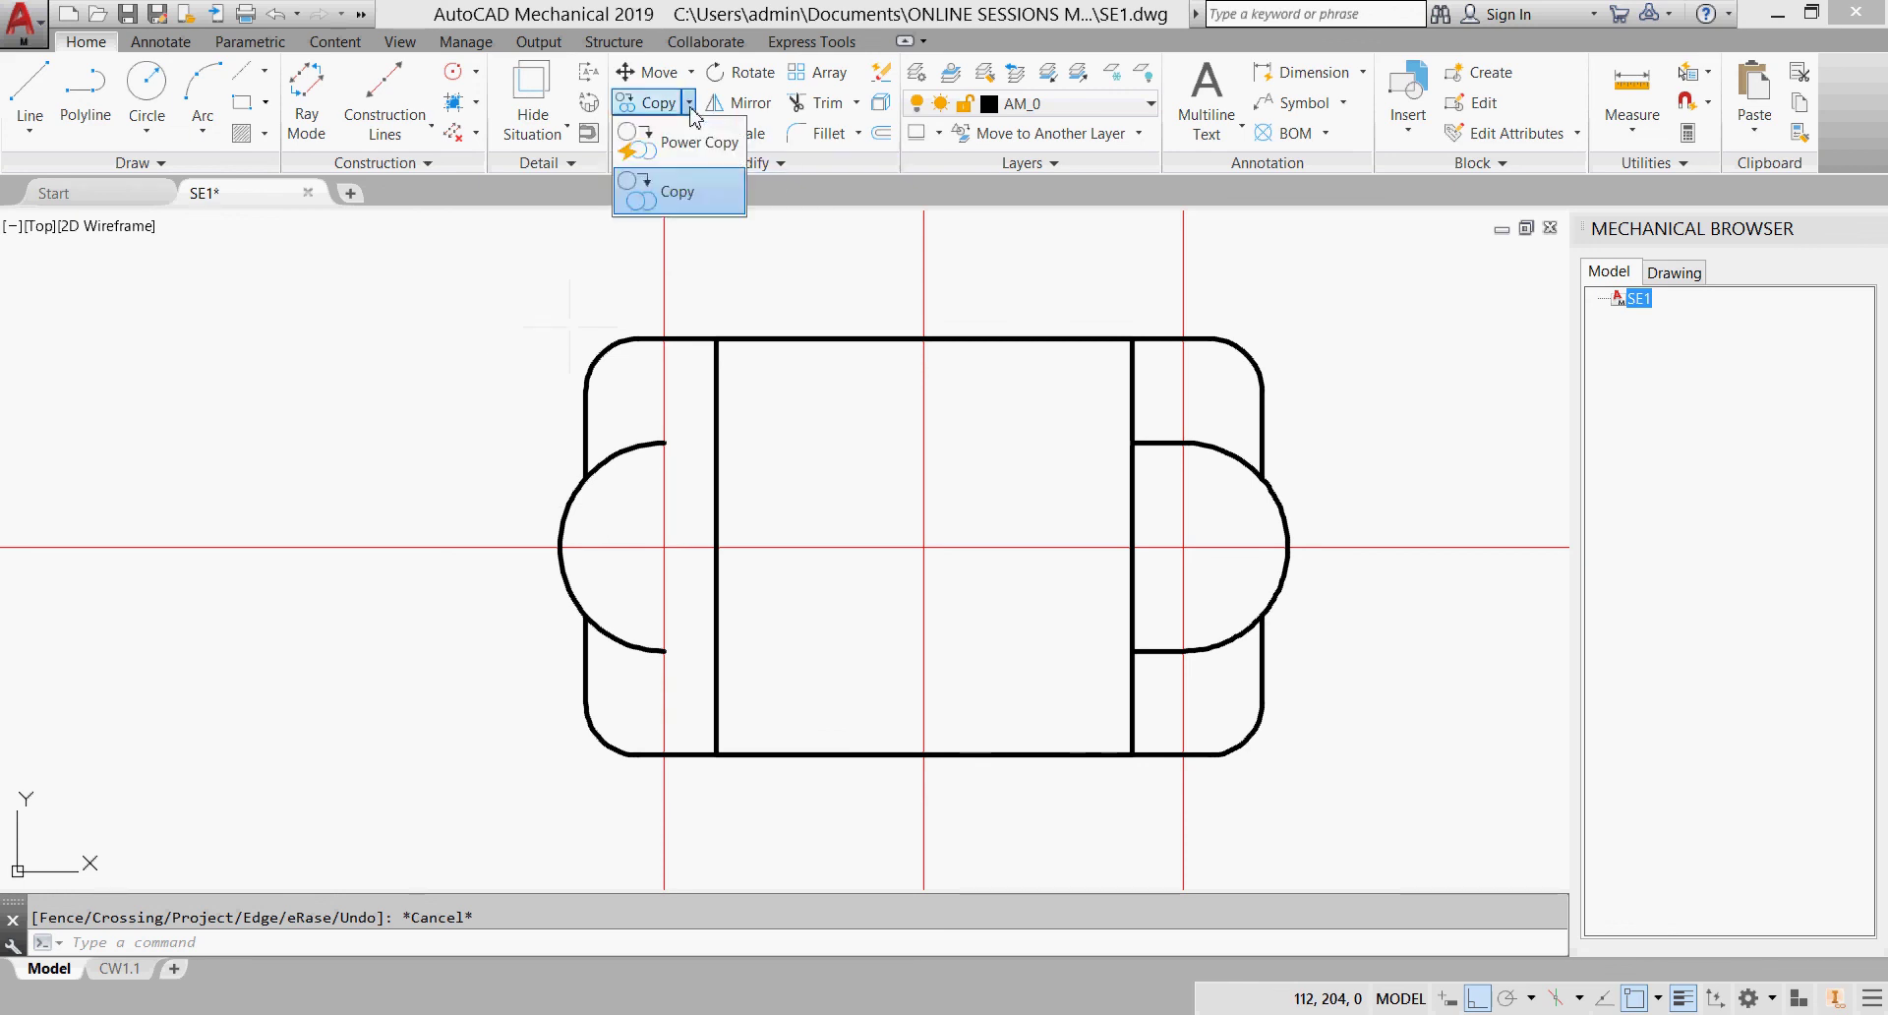
left_click(647, 189)
left_click(1158, 442)
left_click(1164, 649)
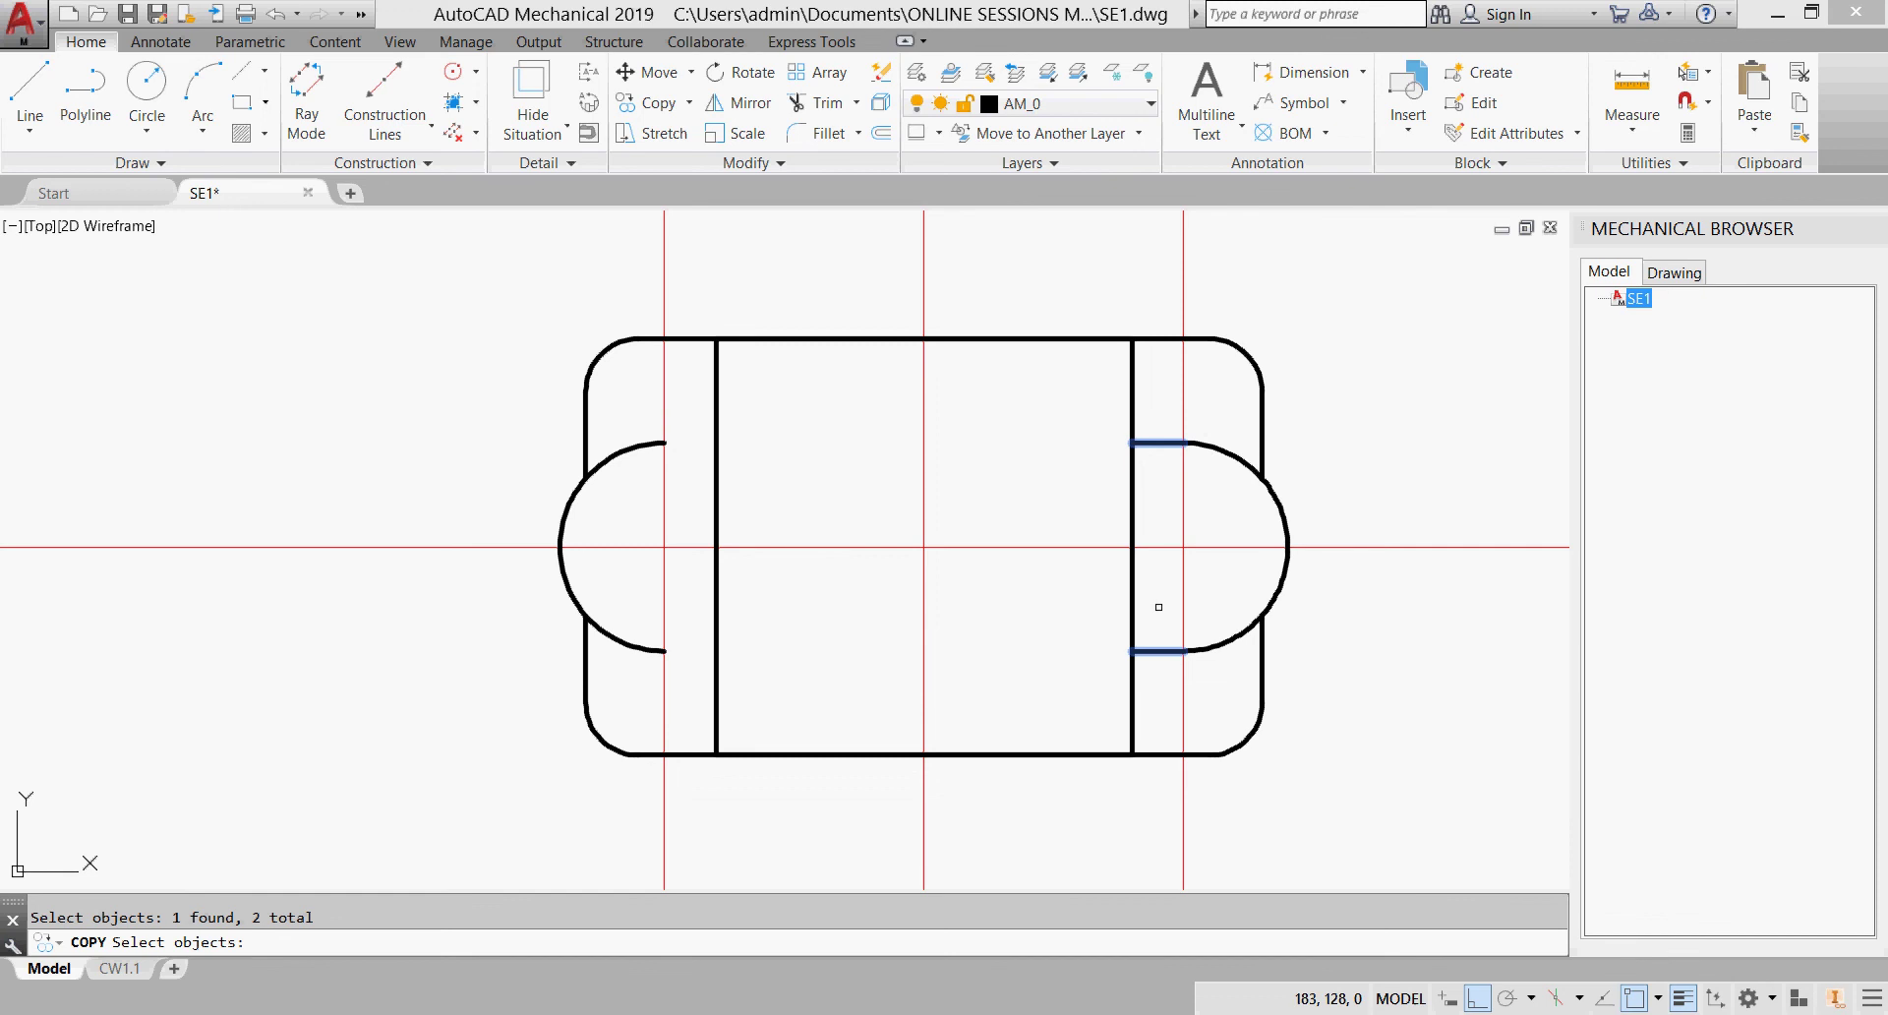
key("Return")
left_click(1132, 442)
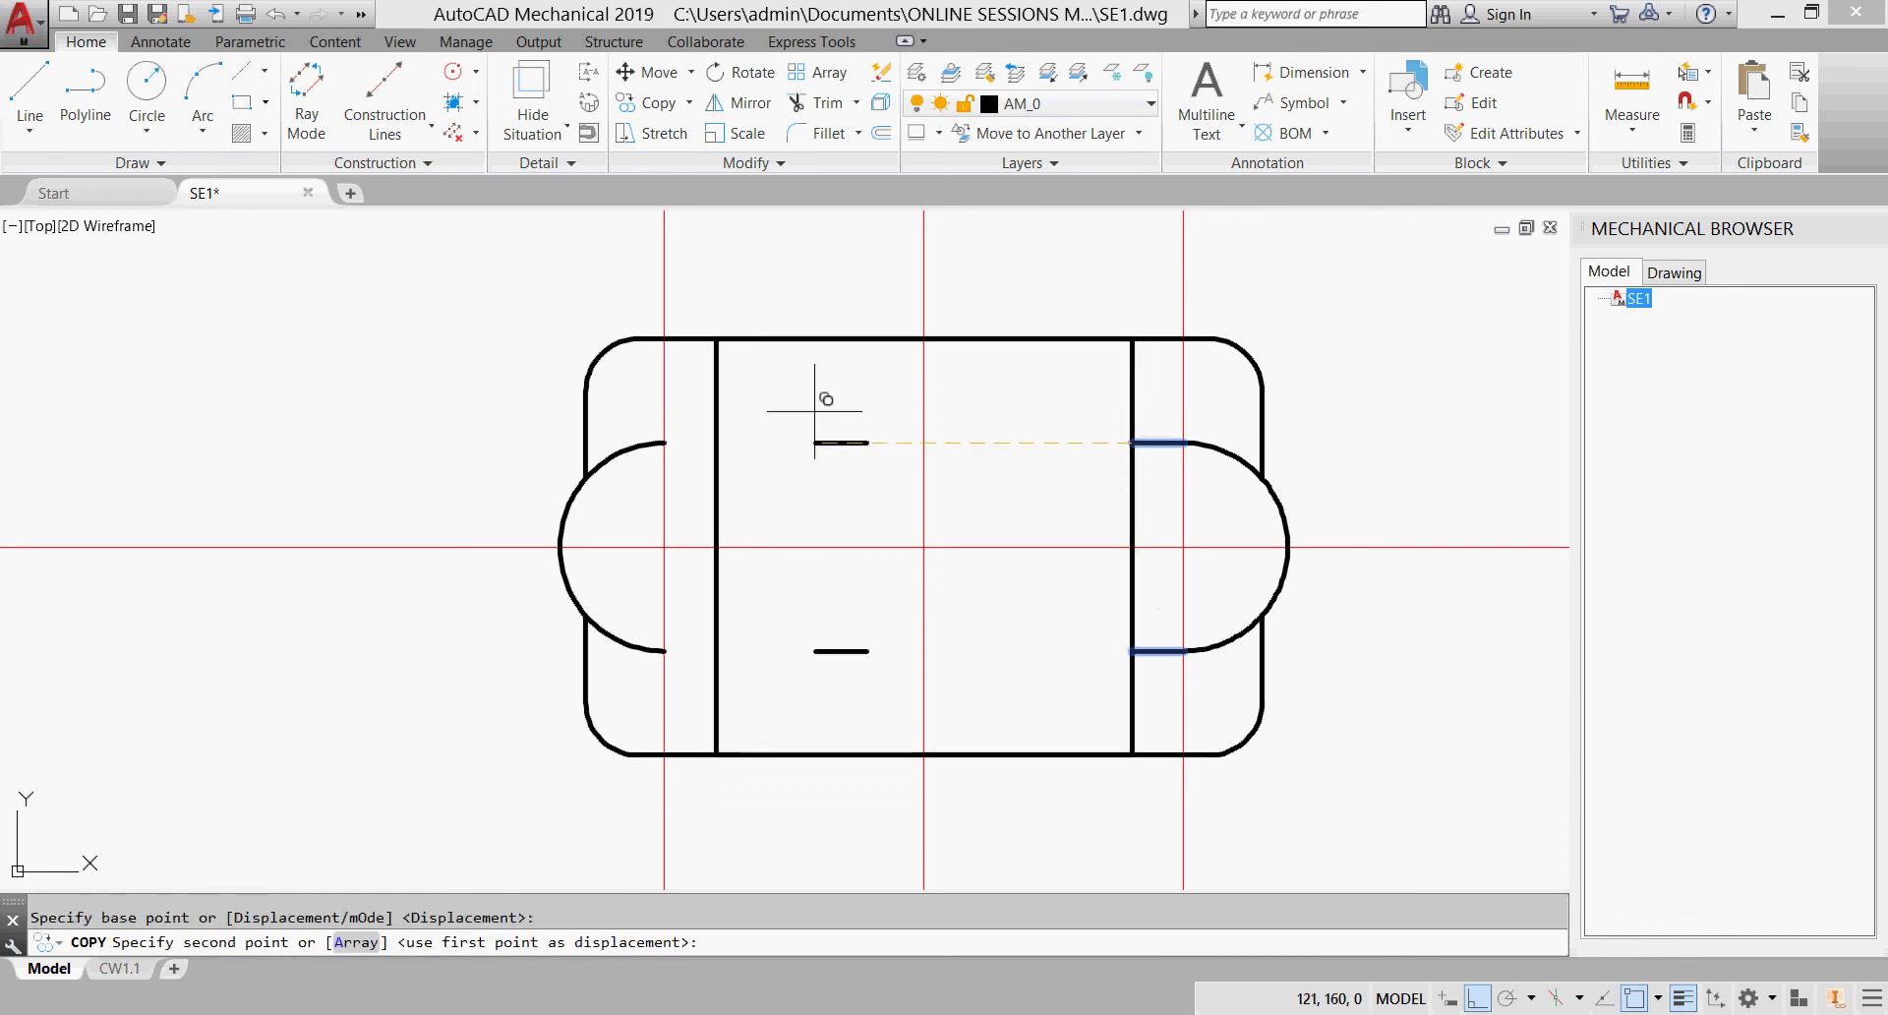
left_click(665, 442)
key("Escape")
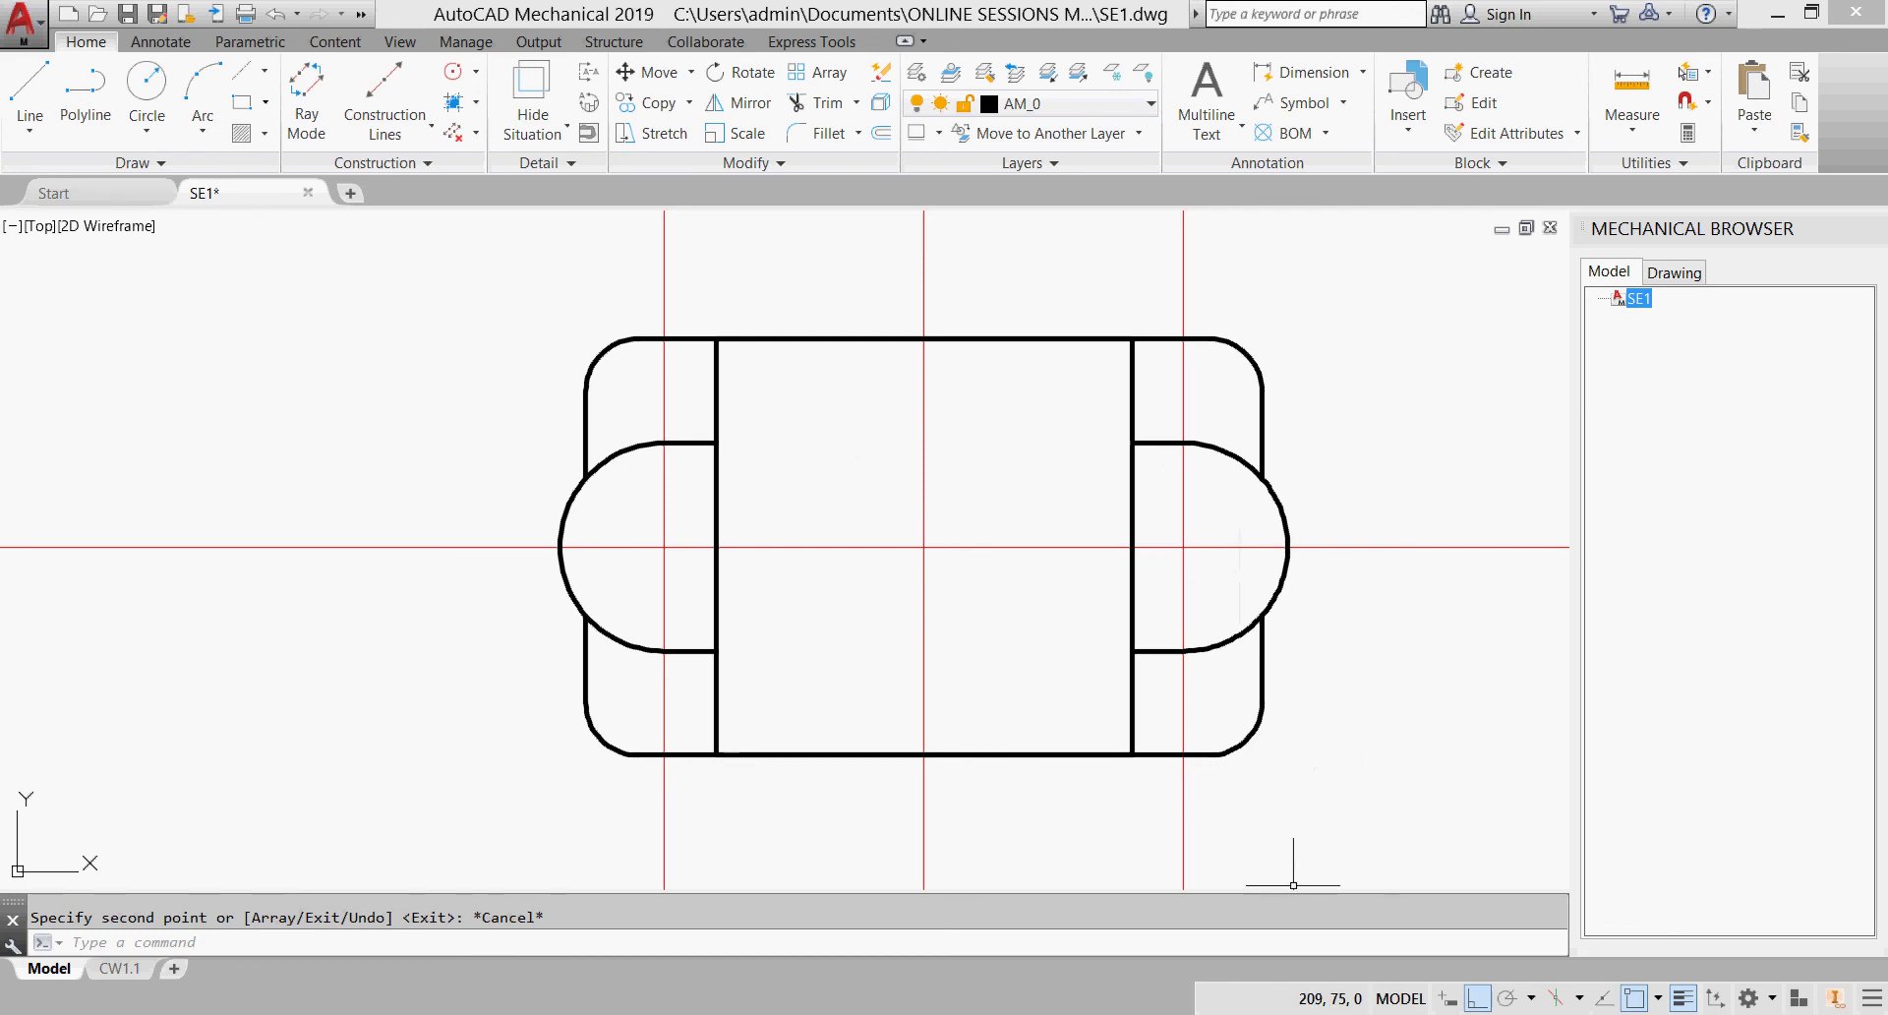
Step: Trim the middle portions of both inner vertical lines between the short horizontal lines, using those four lines as cutting edges
key("alt+Tab")
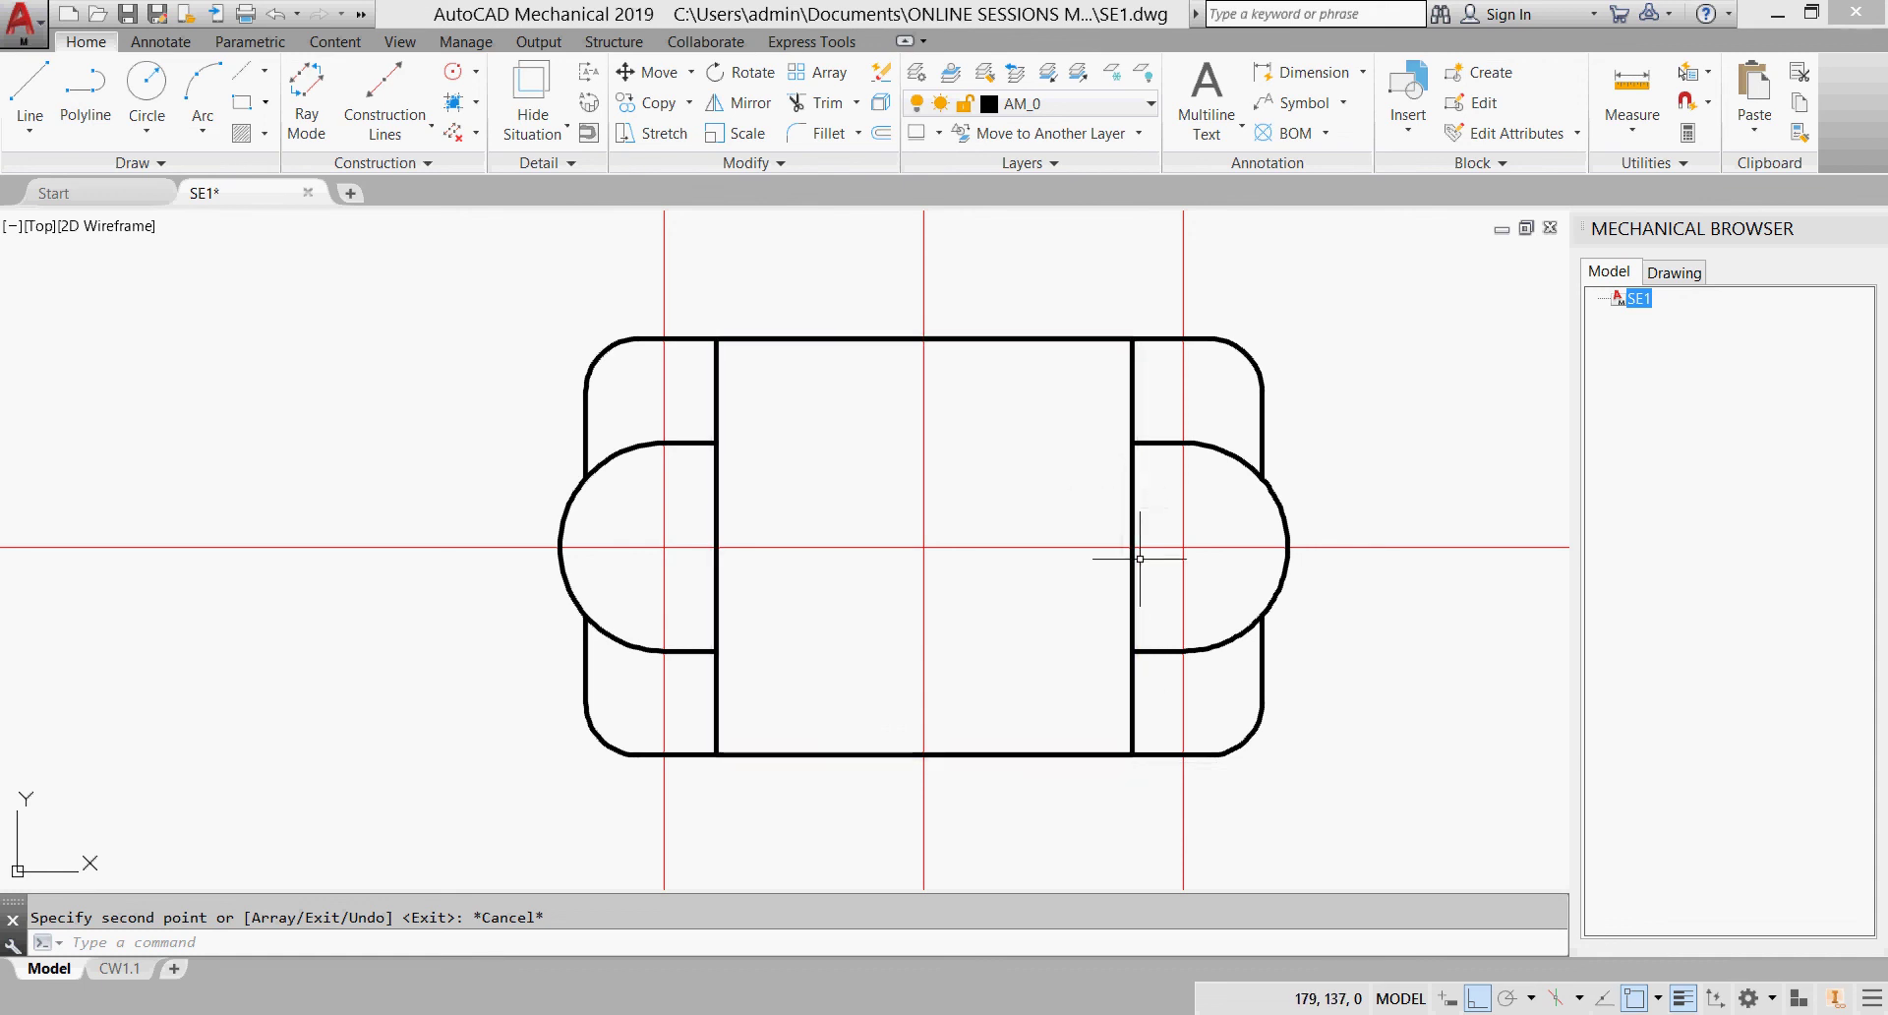
left_click(825, 102)
left_click(1173, 423)
left_click(1149, 472)
left_click(1178, 636)
left_click(1136, 693)
left_click(701, 421)
left_click(696, 458)
left_click(700, 620)
left_click(687, 683)
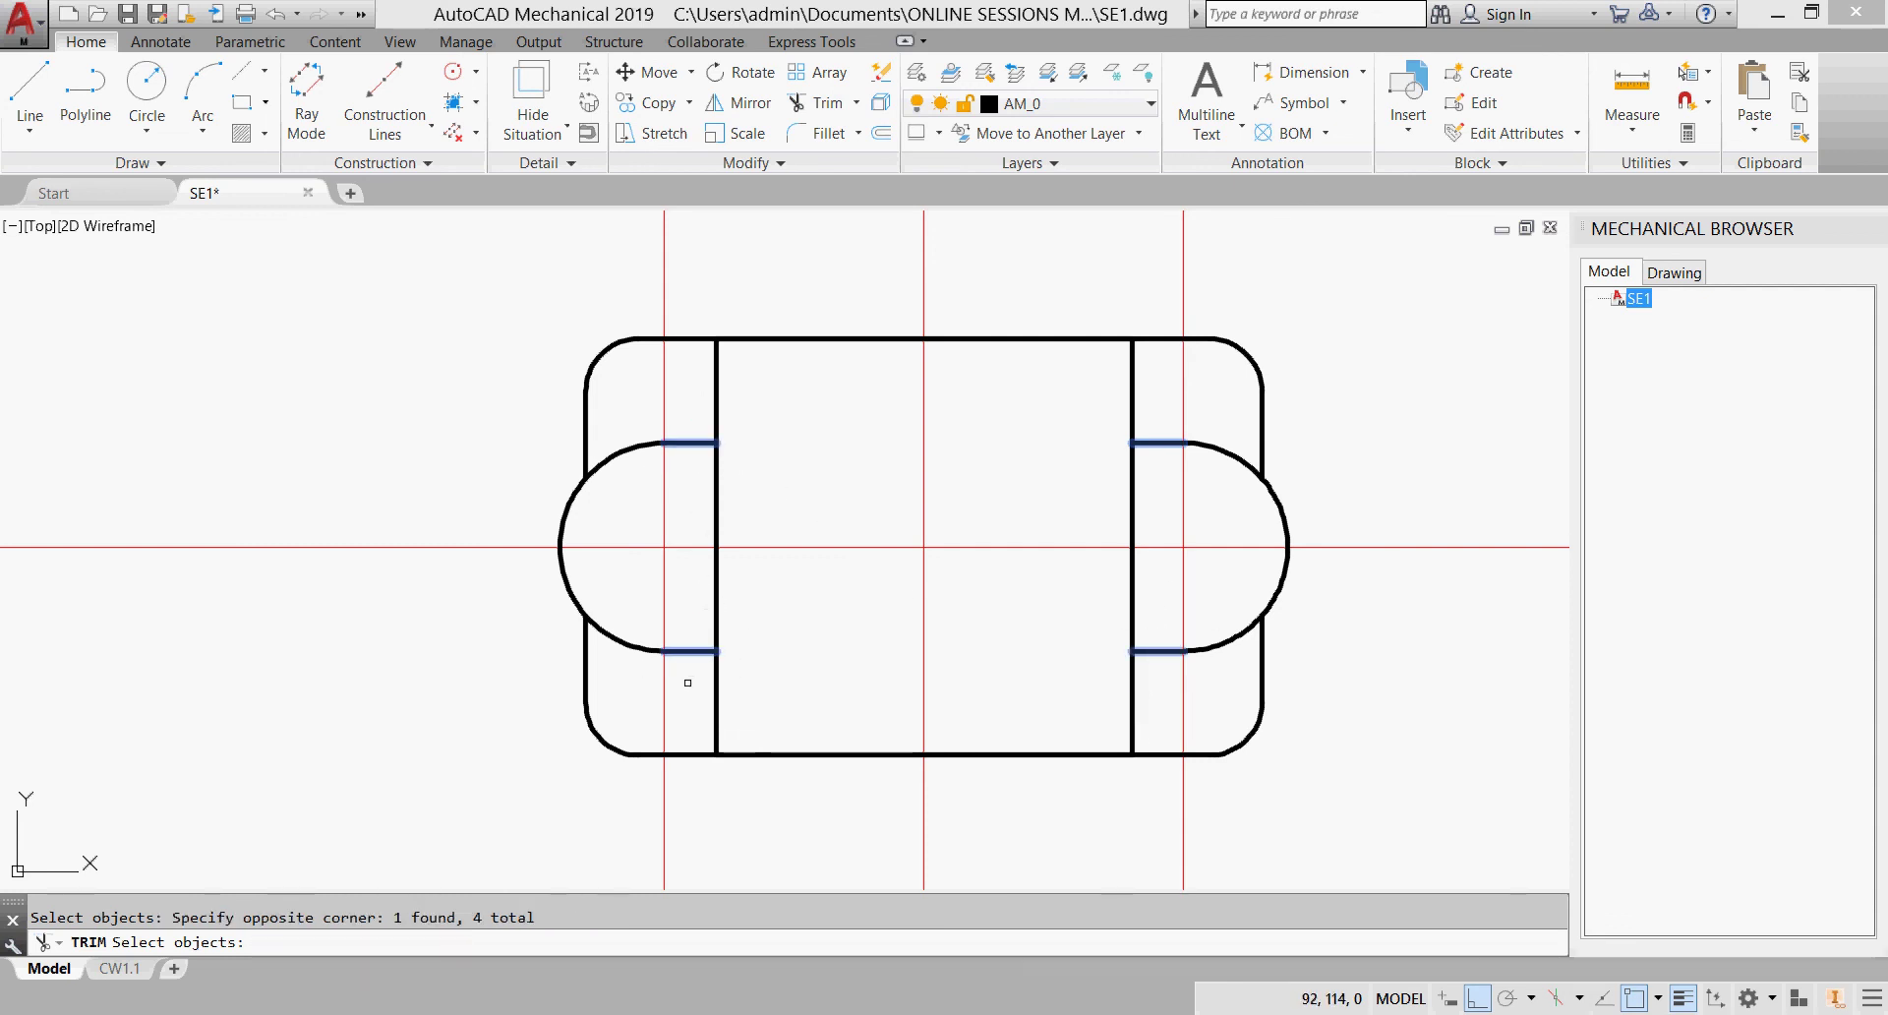
key("Return")
left_click(723, 635)
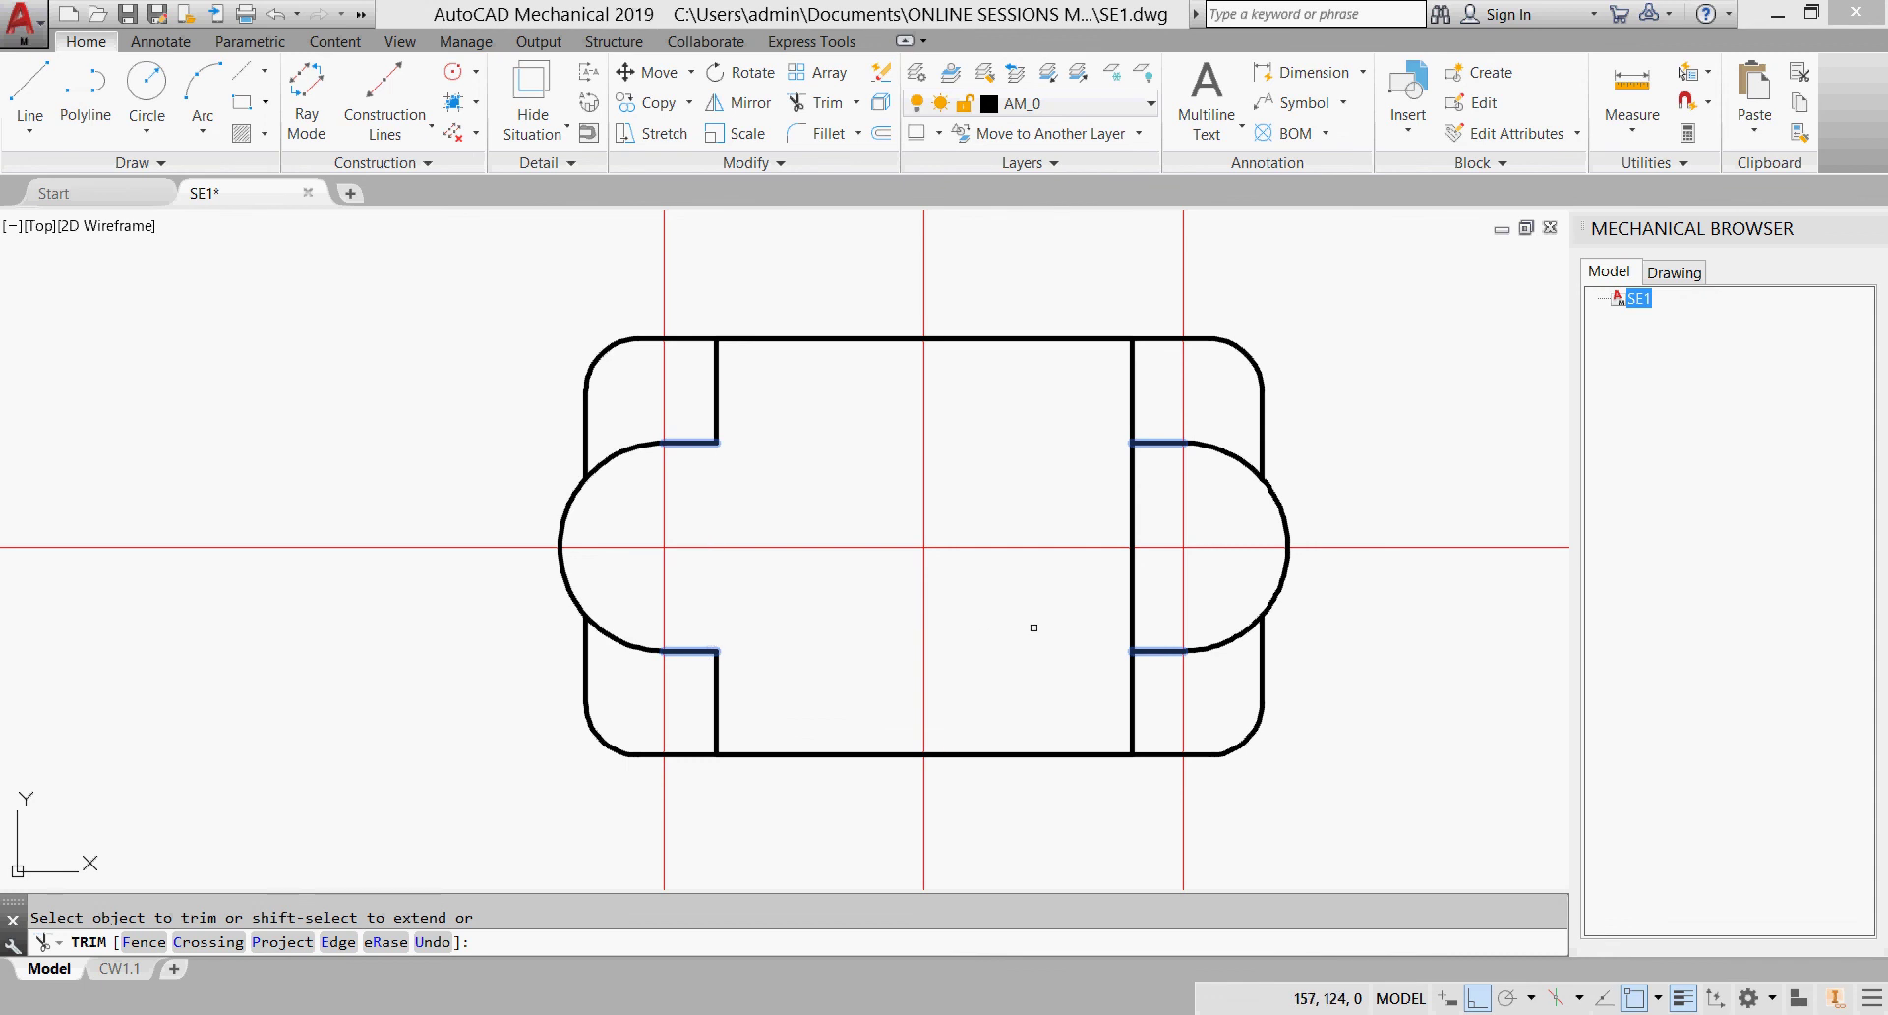
left_click(1132, 604)
key("Escape")
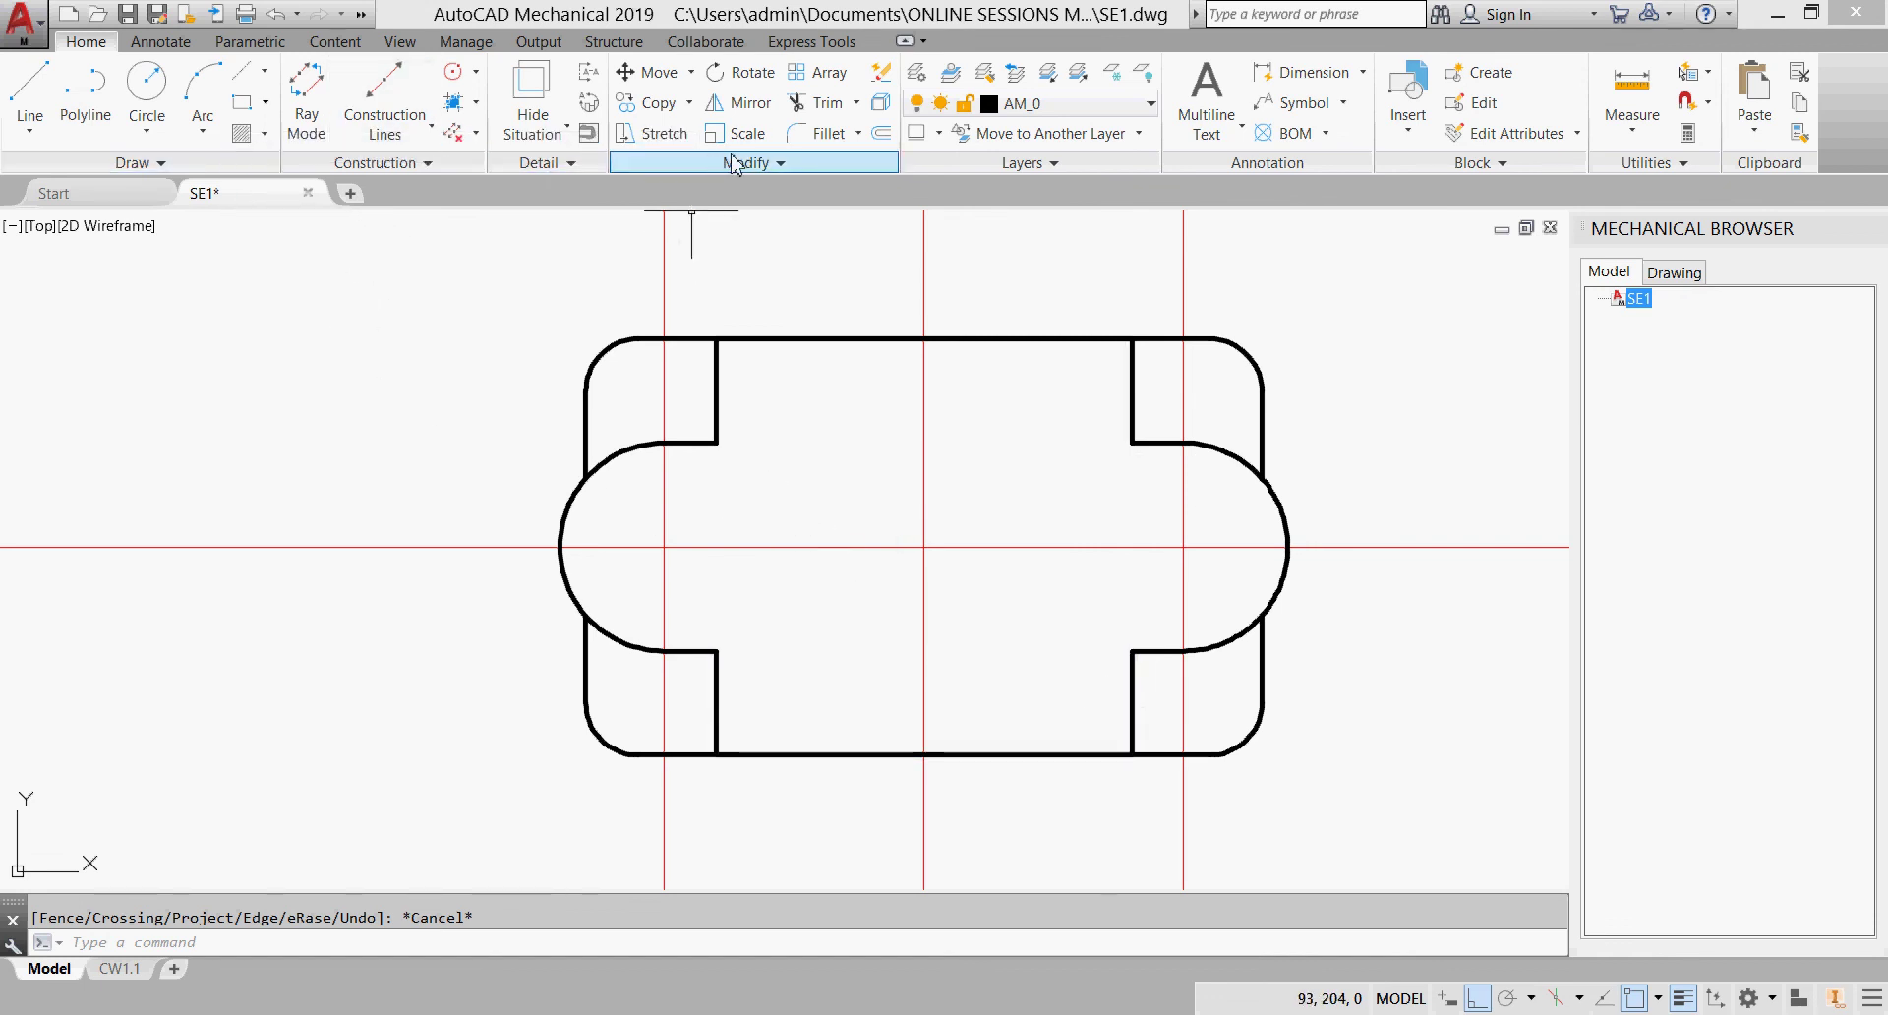
left_click(815, 133)
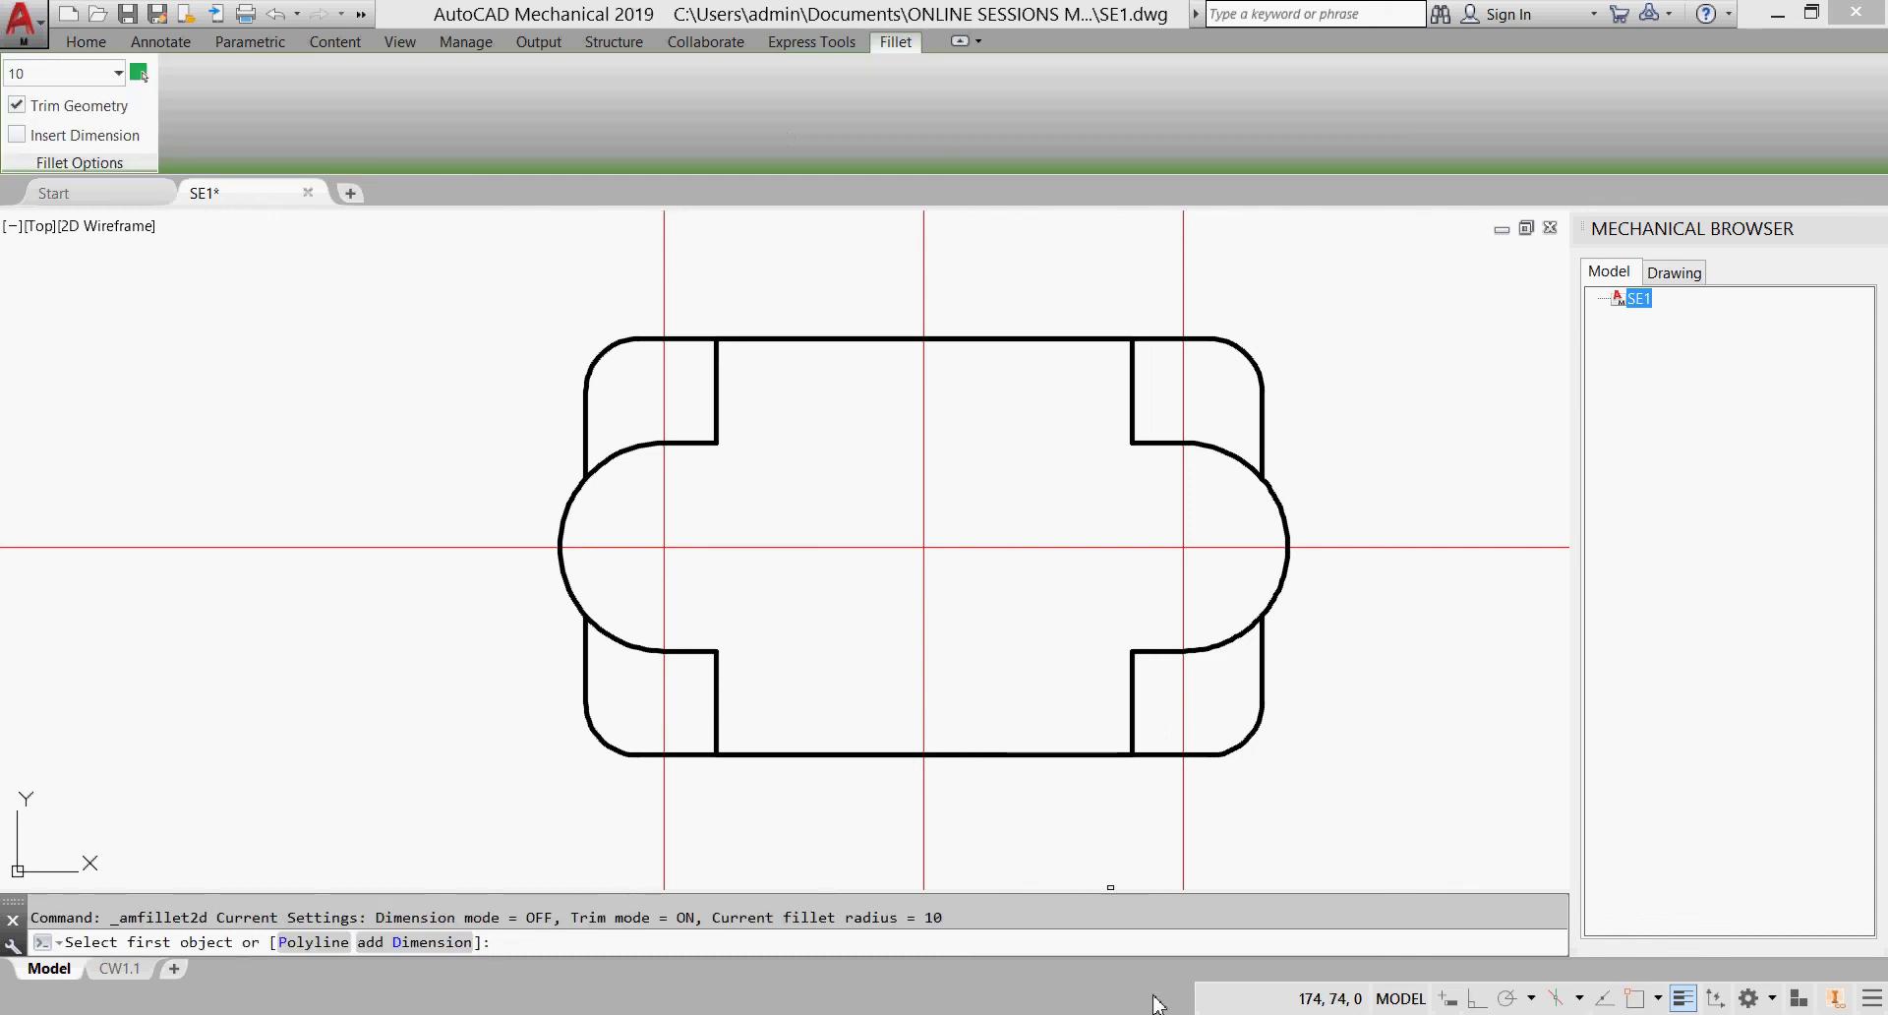
key("alt+Tab")
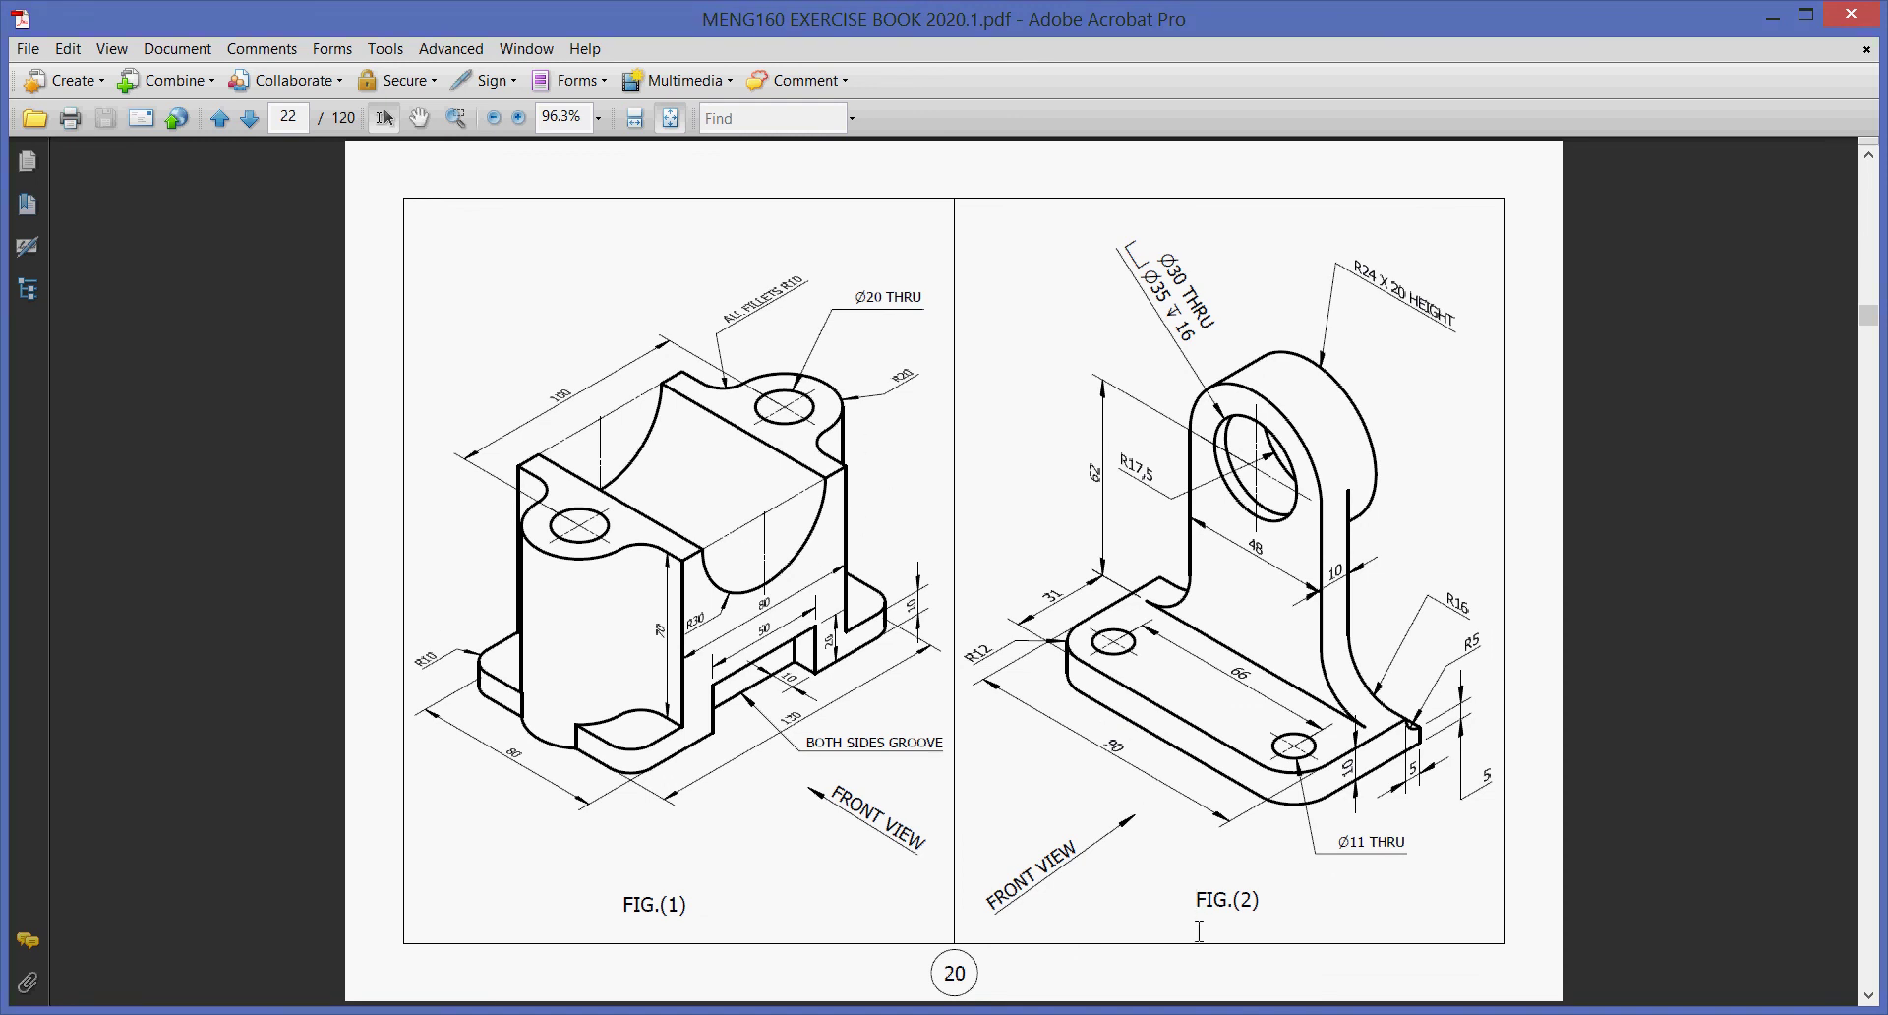
key("alt+Tab")
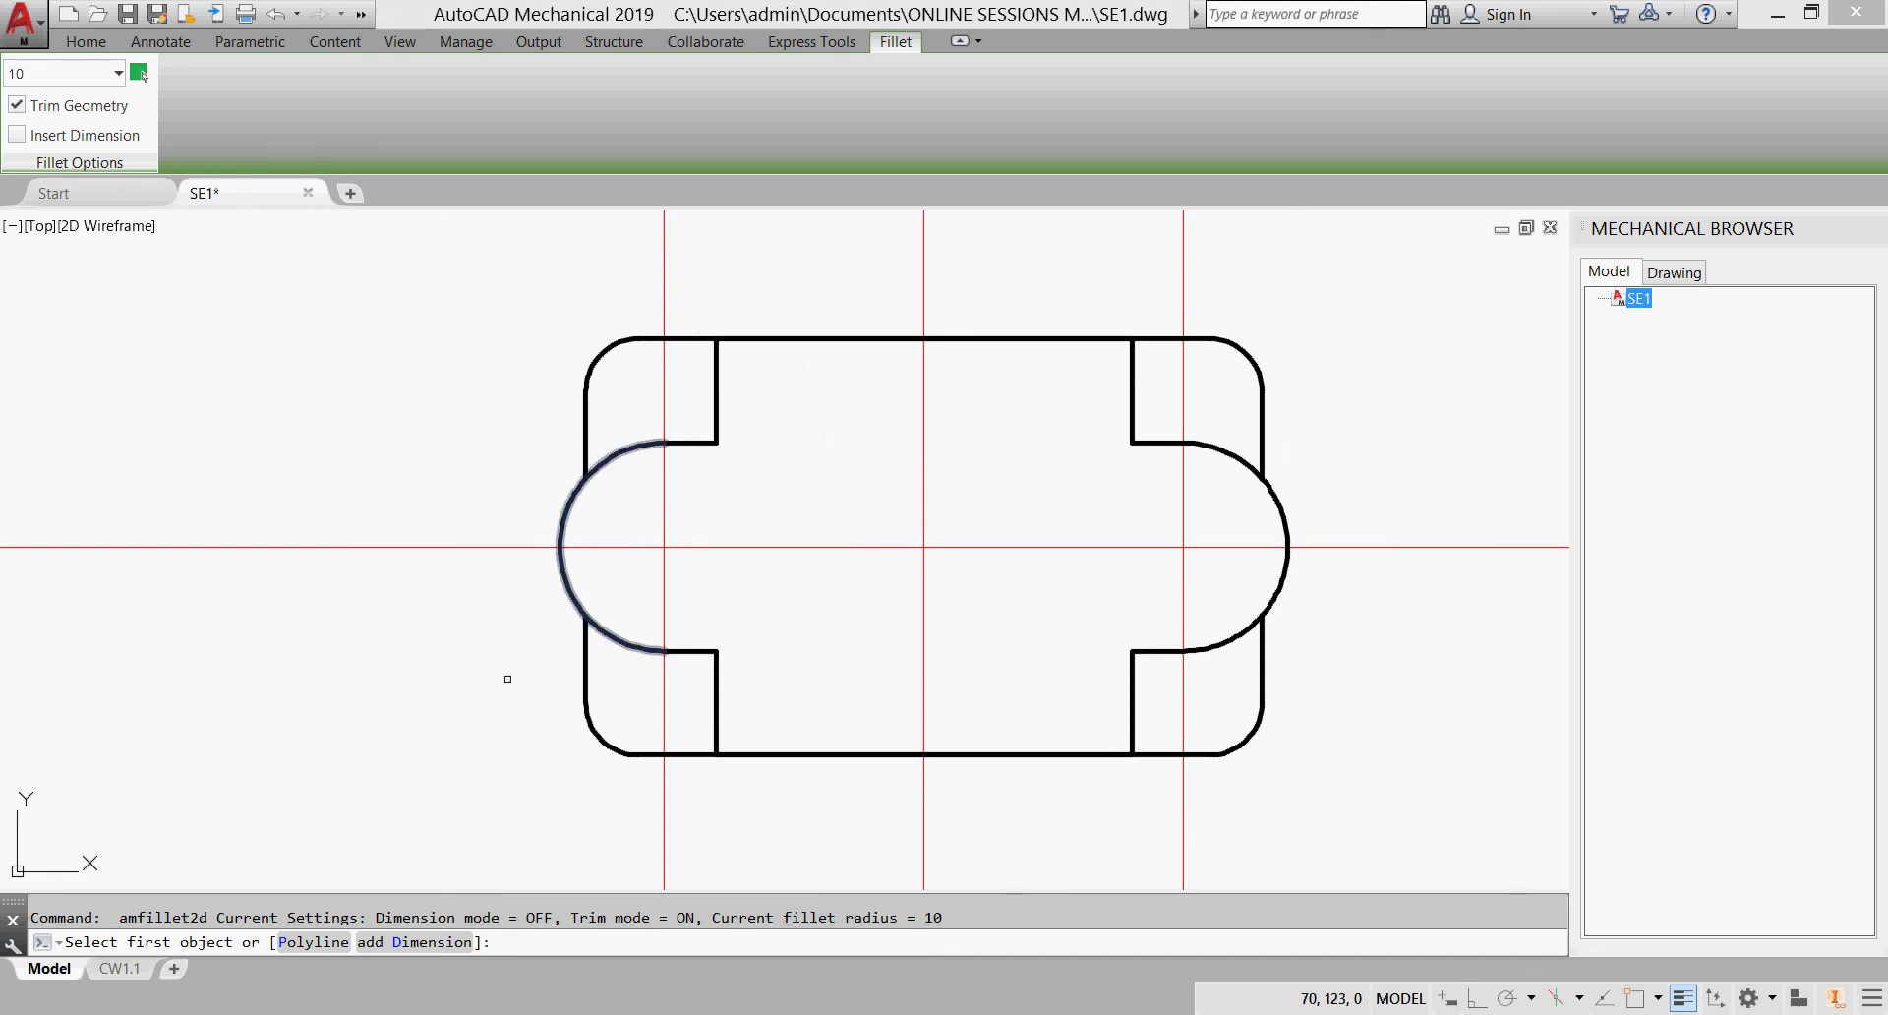
left_click(314, 942)
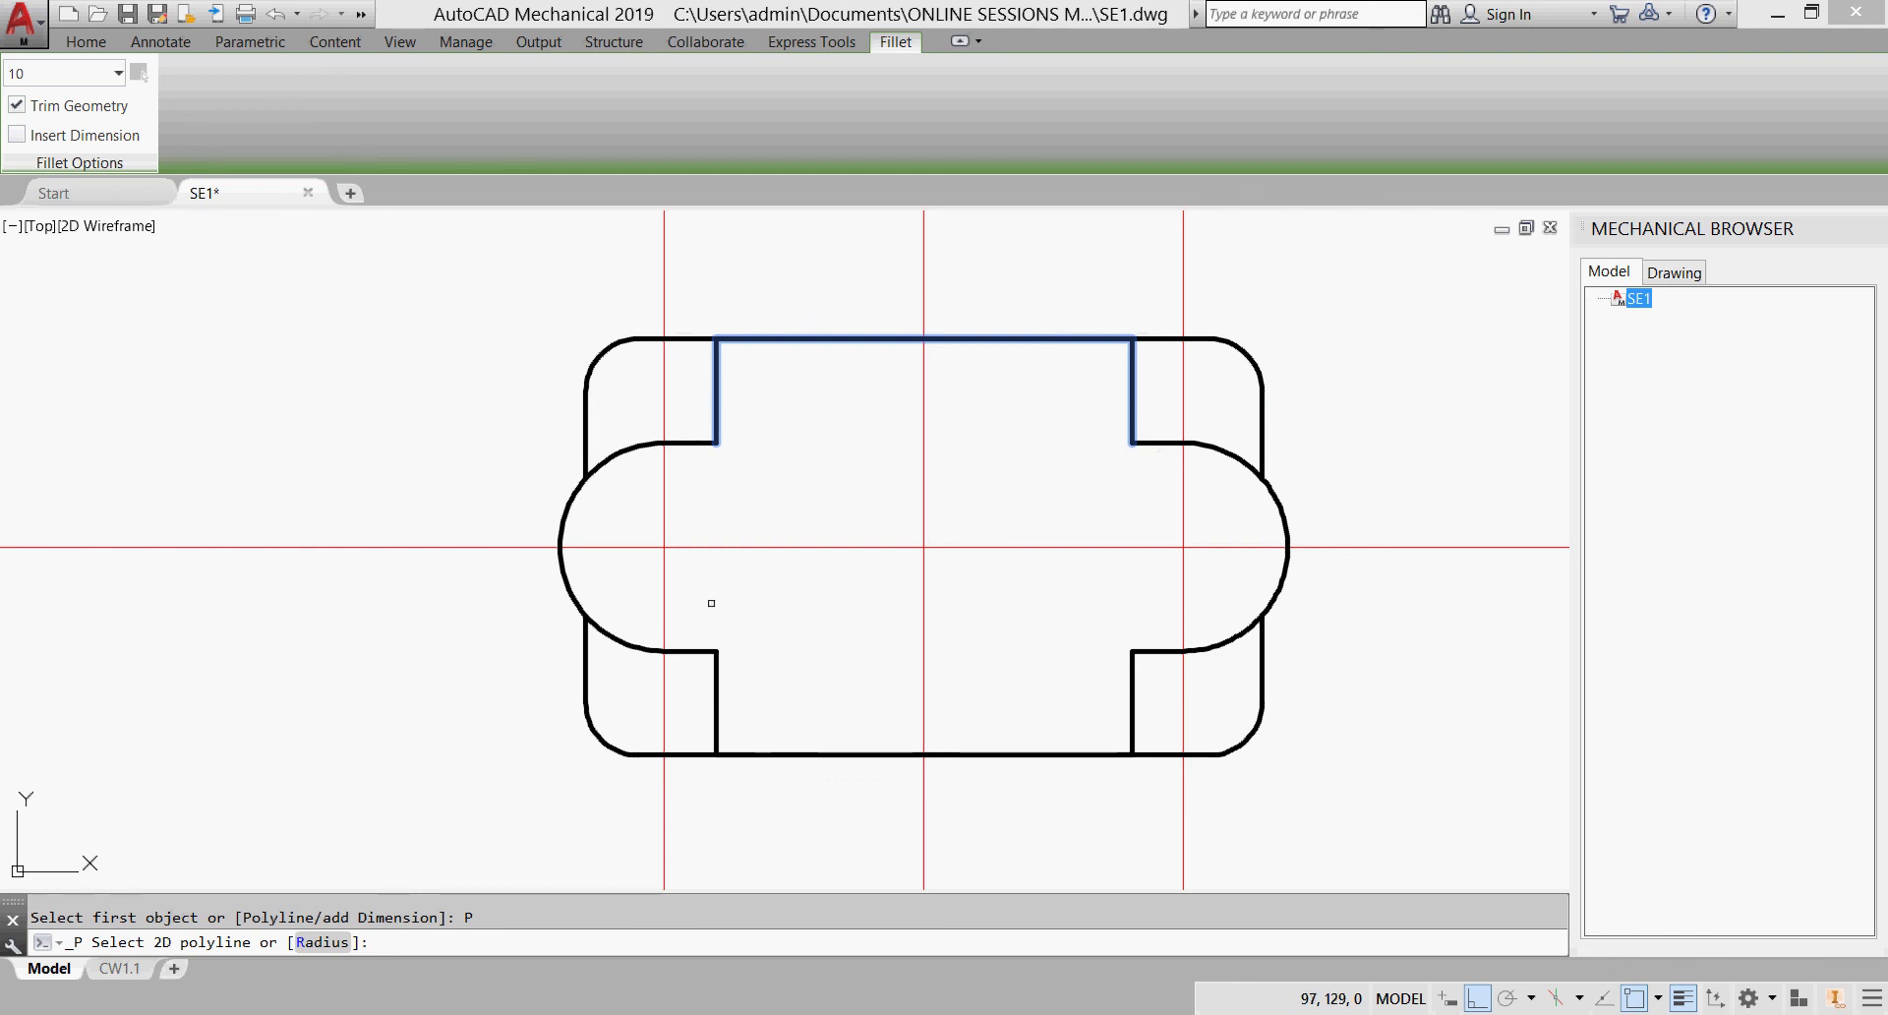
key("Escape")
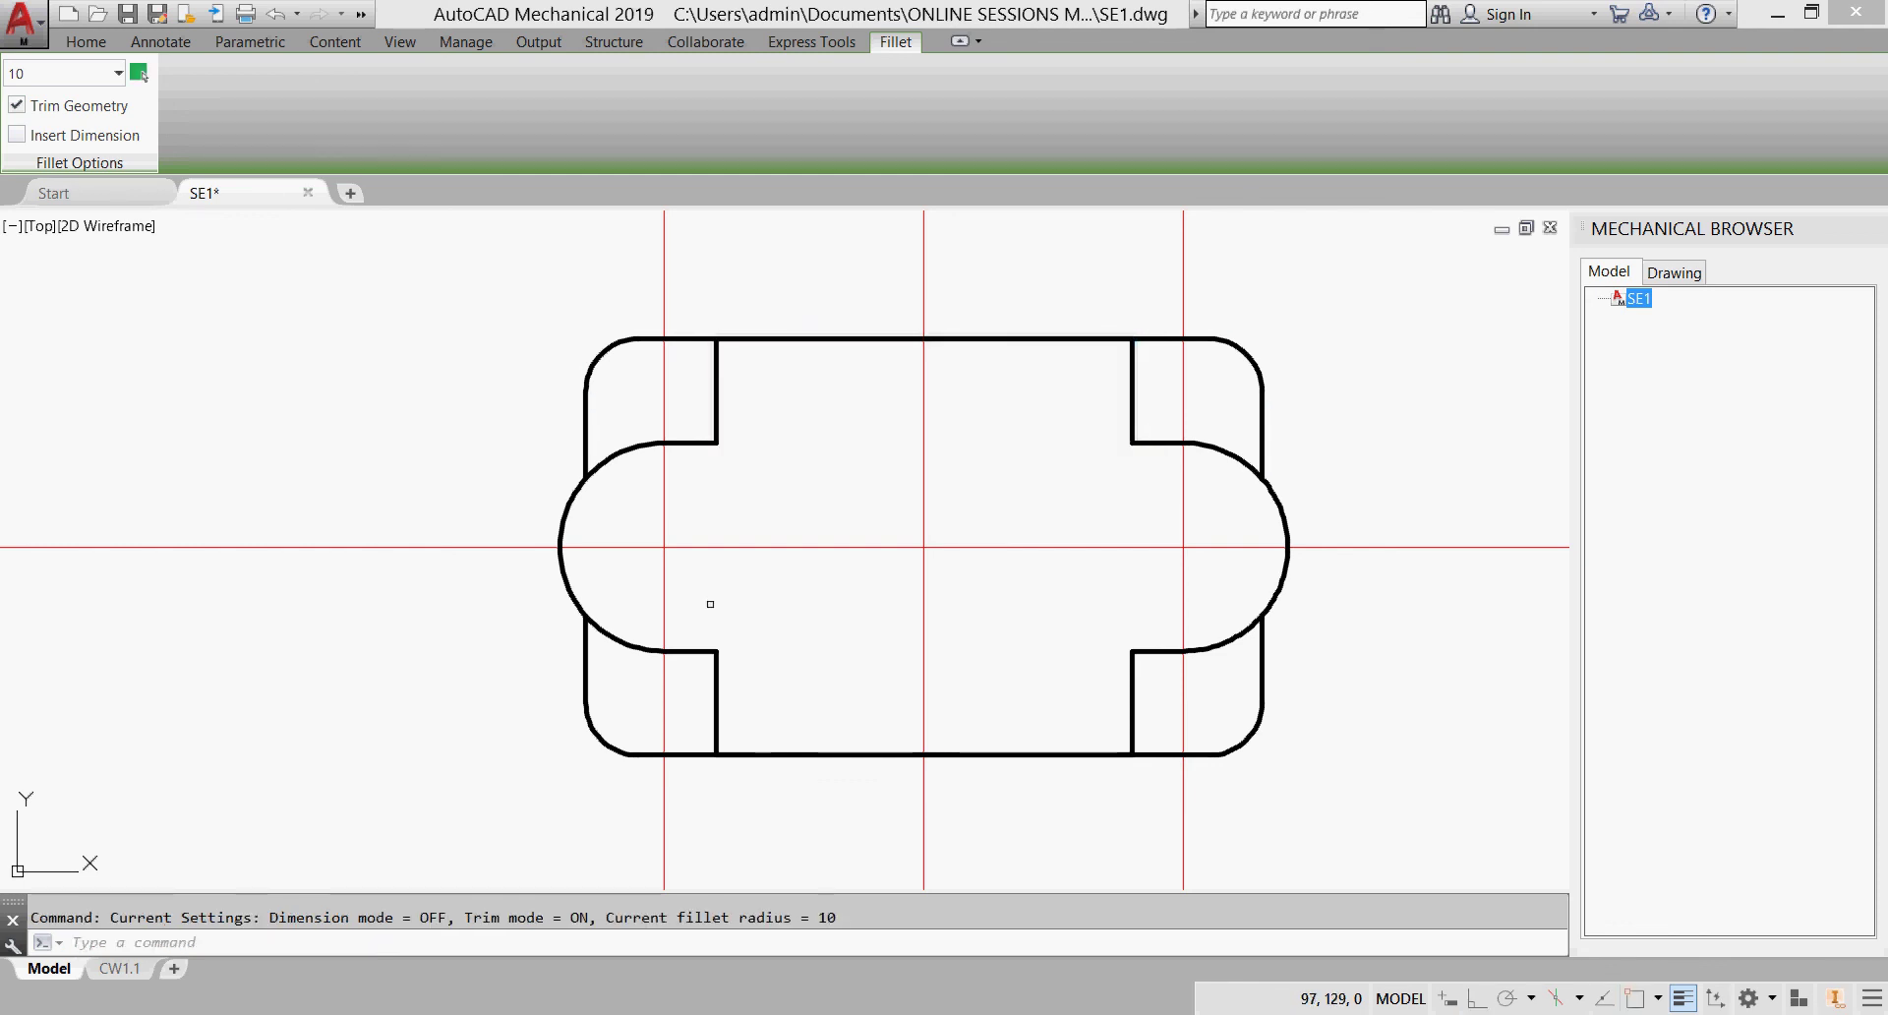
key("Escape")
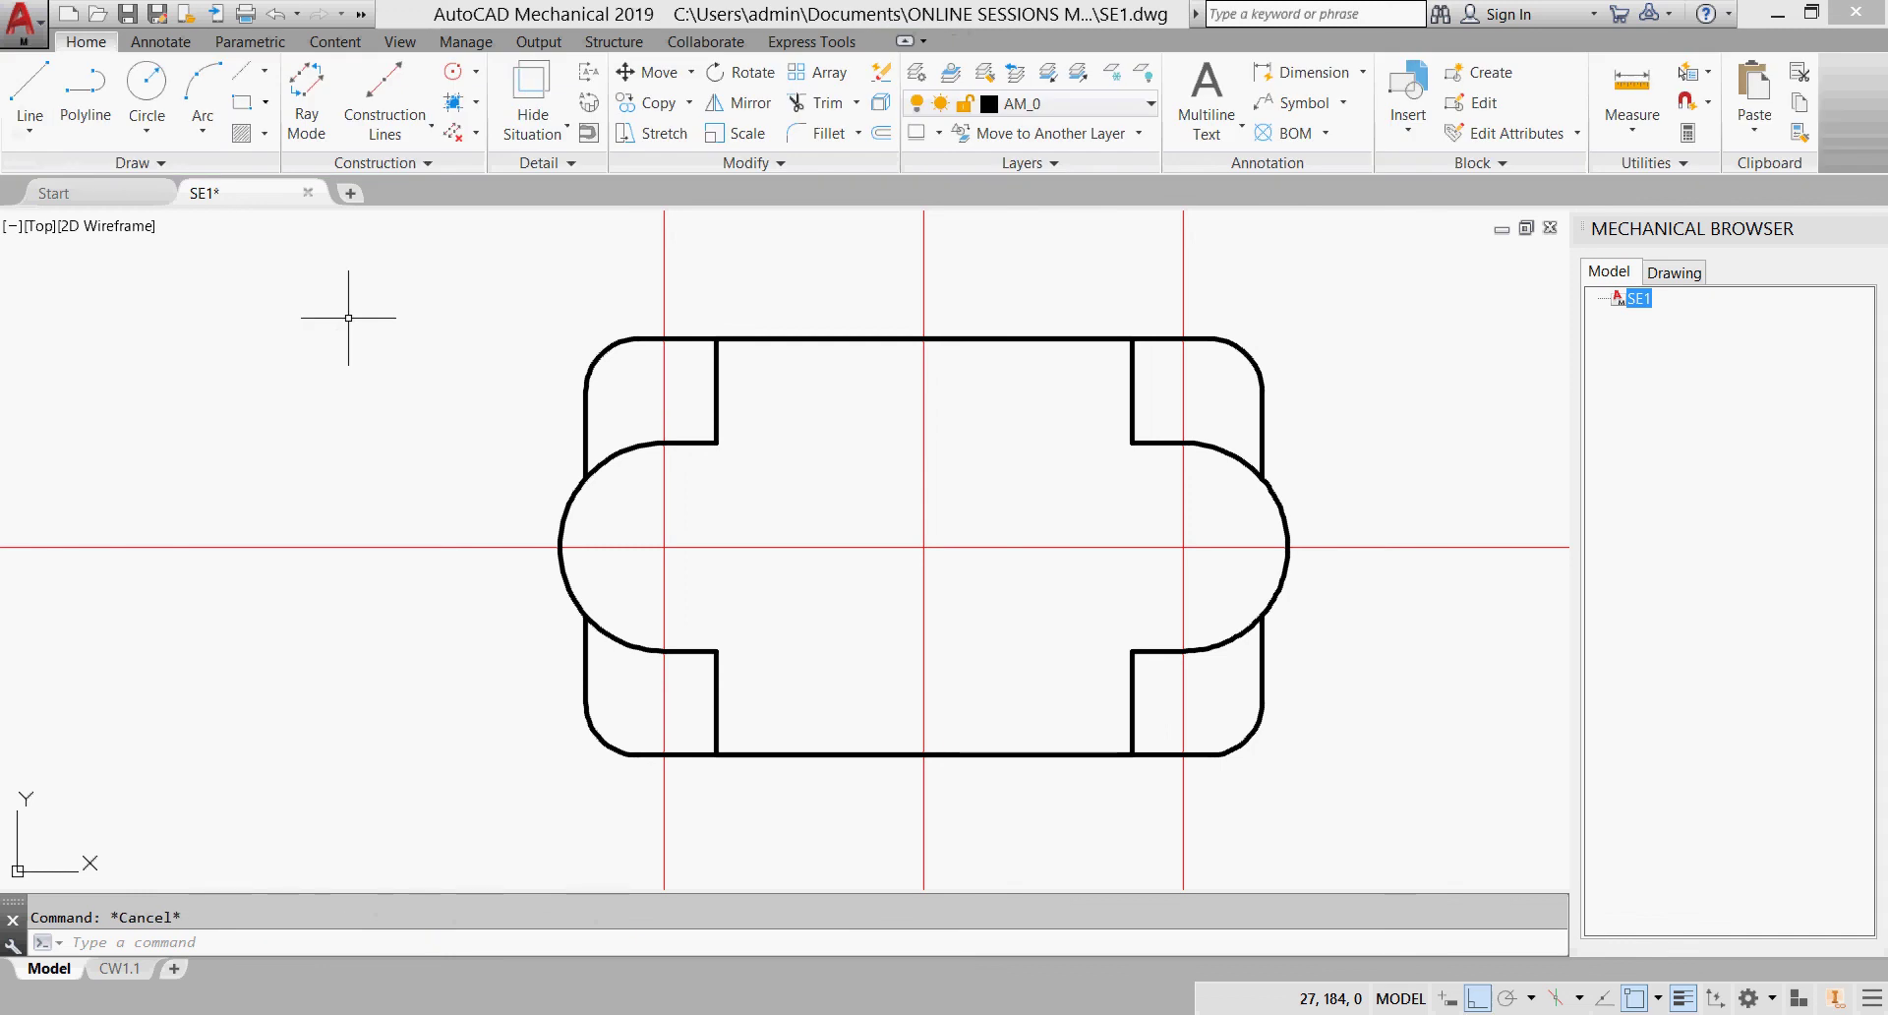
Step: Fillet the four inner corners between the short horizontal lines and the vertical lines with radius 10
key("Return")
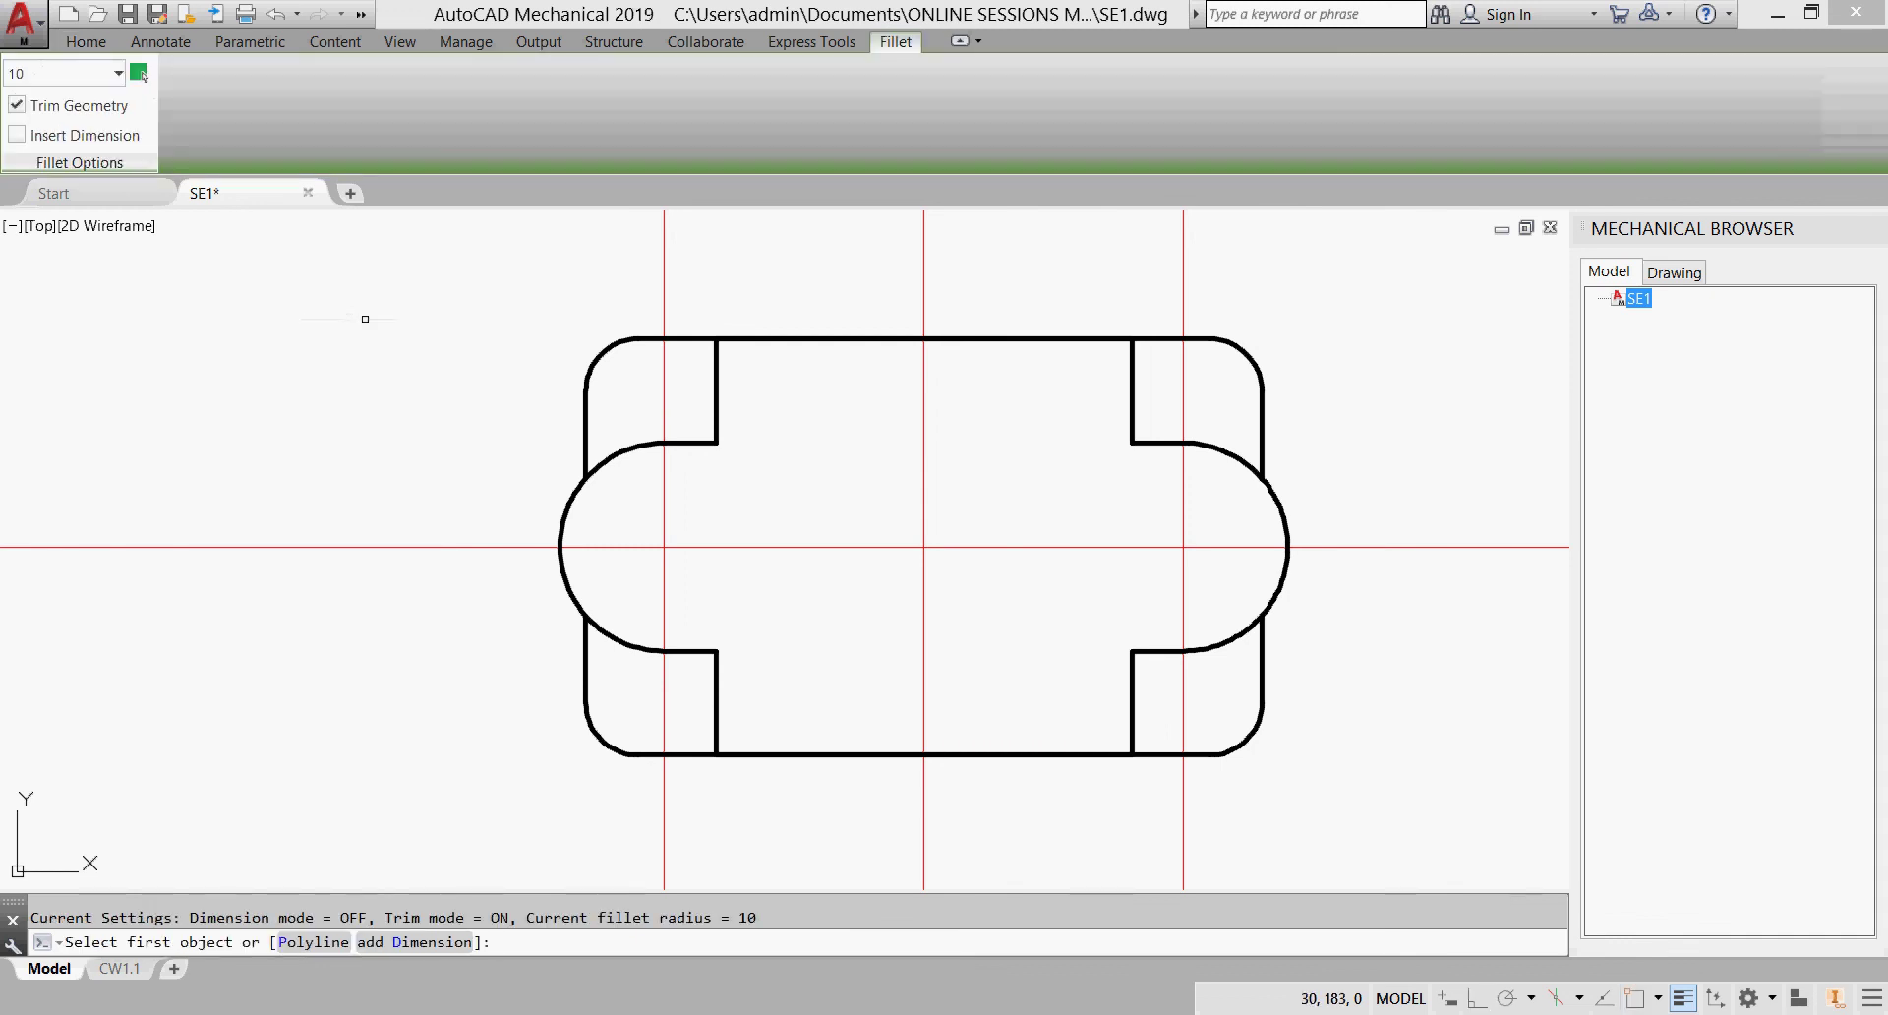
left_click(1130, 393)
left_click(1163, 439)
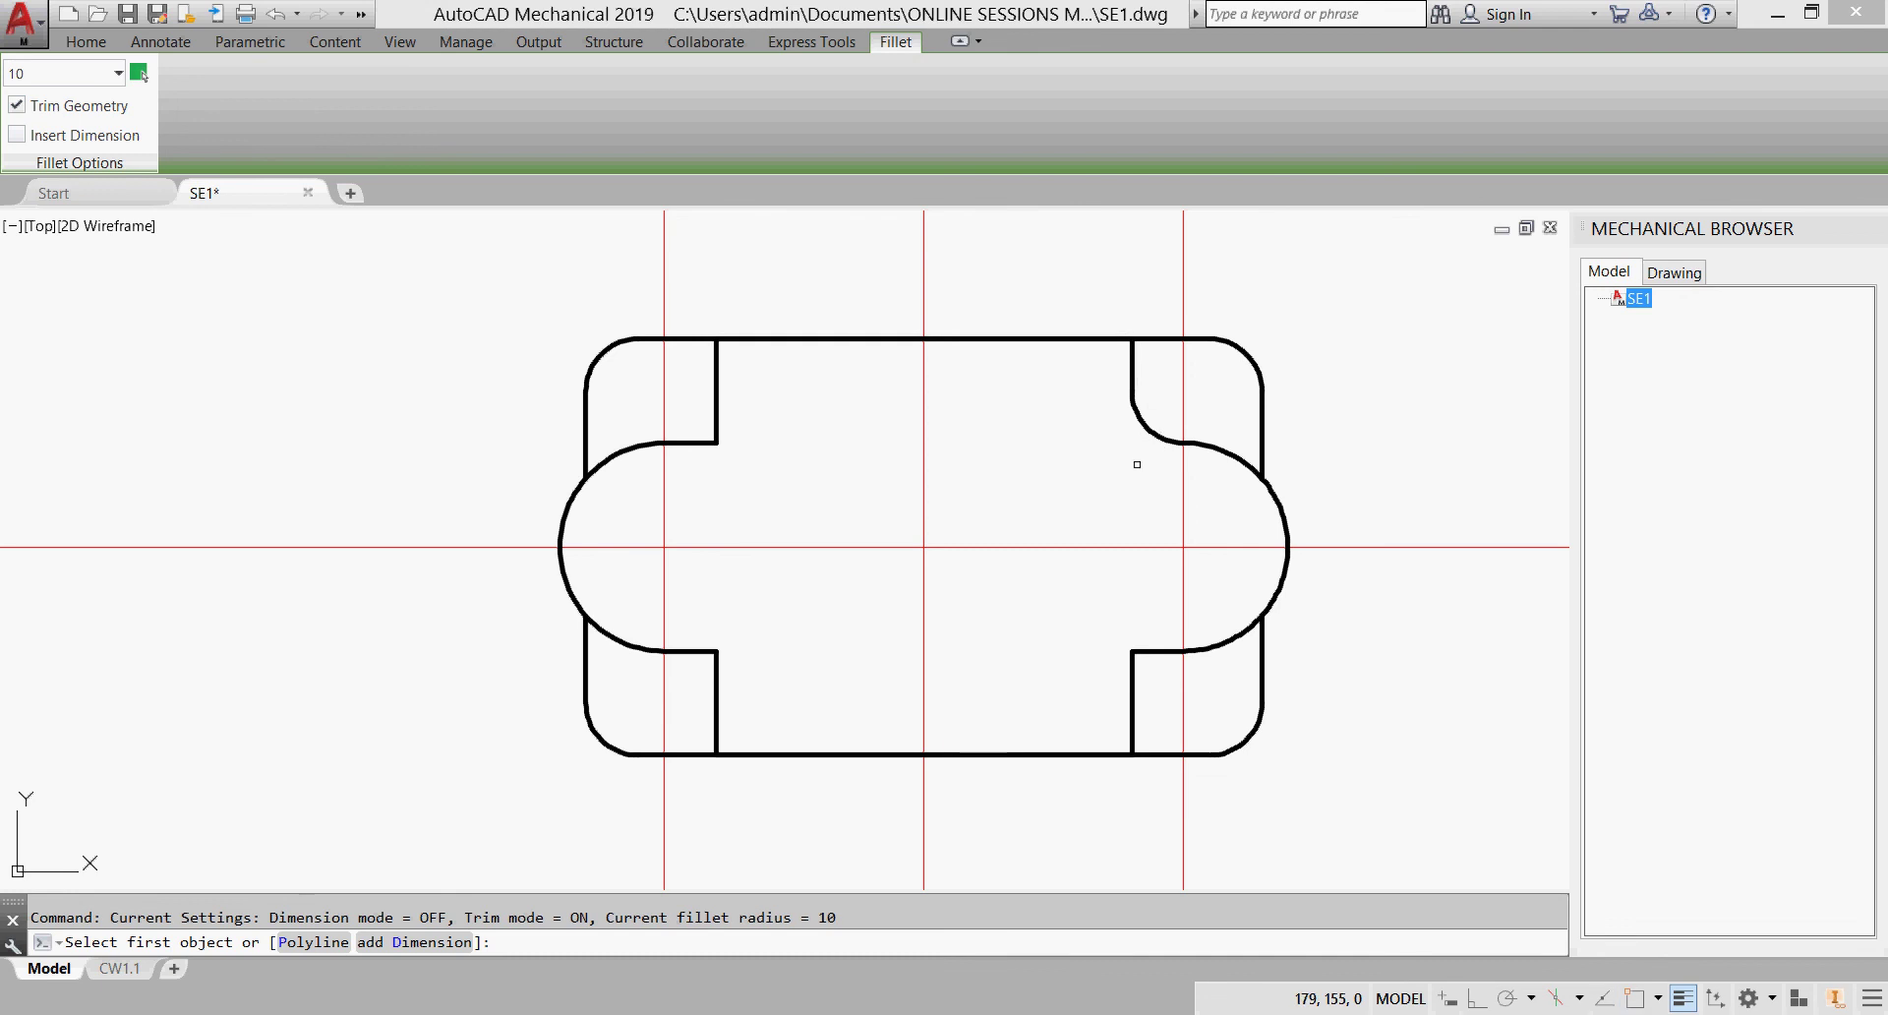
left_click(1151, 672)
left_click(1133, 693)
left_click(699, 646)
left_click(712, 662)
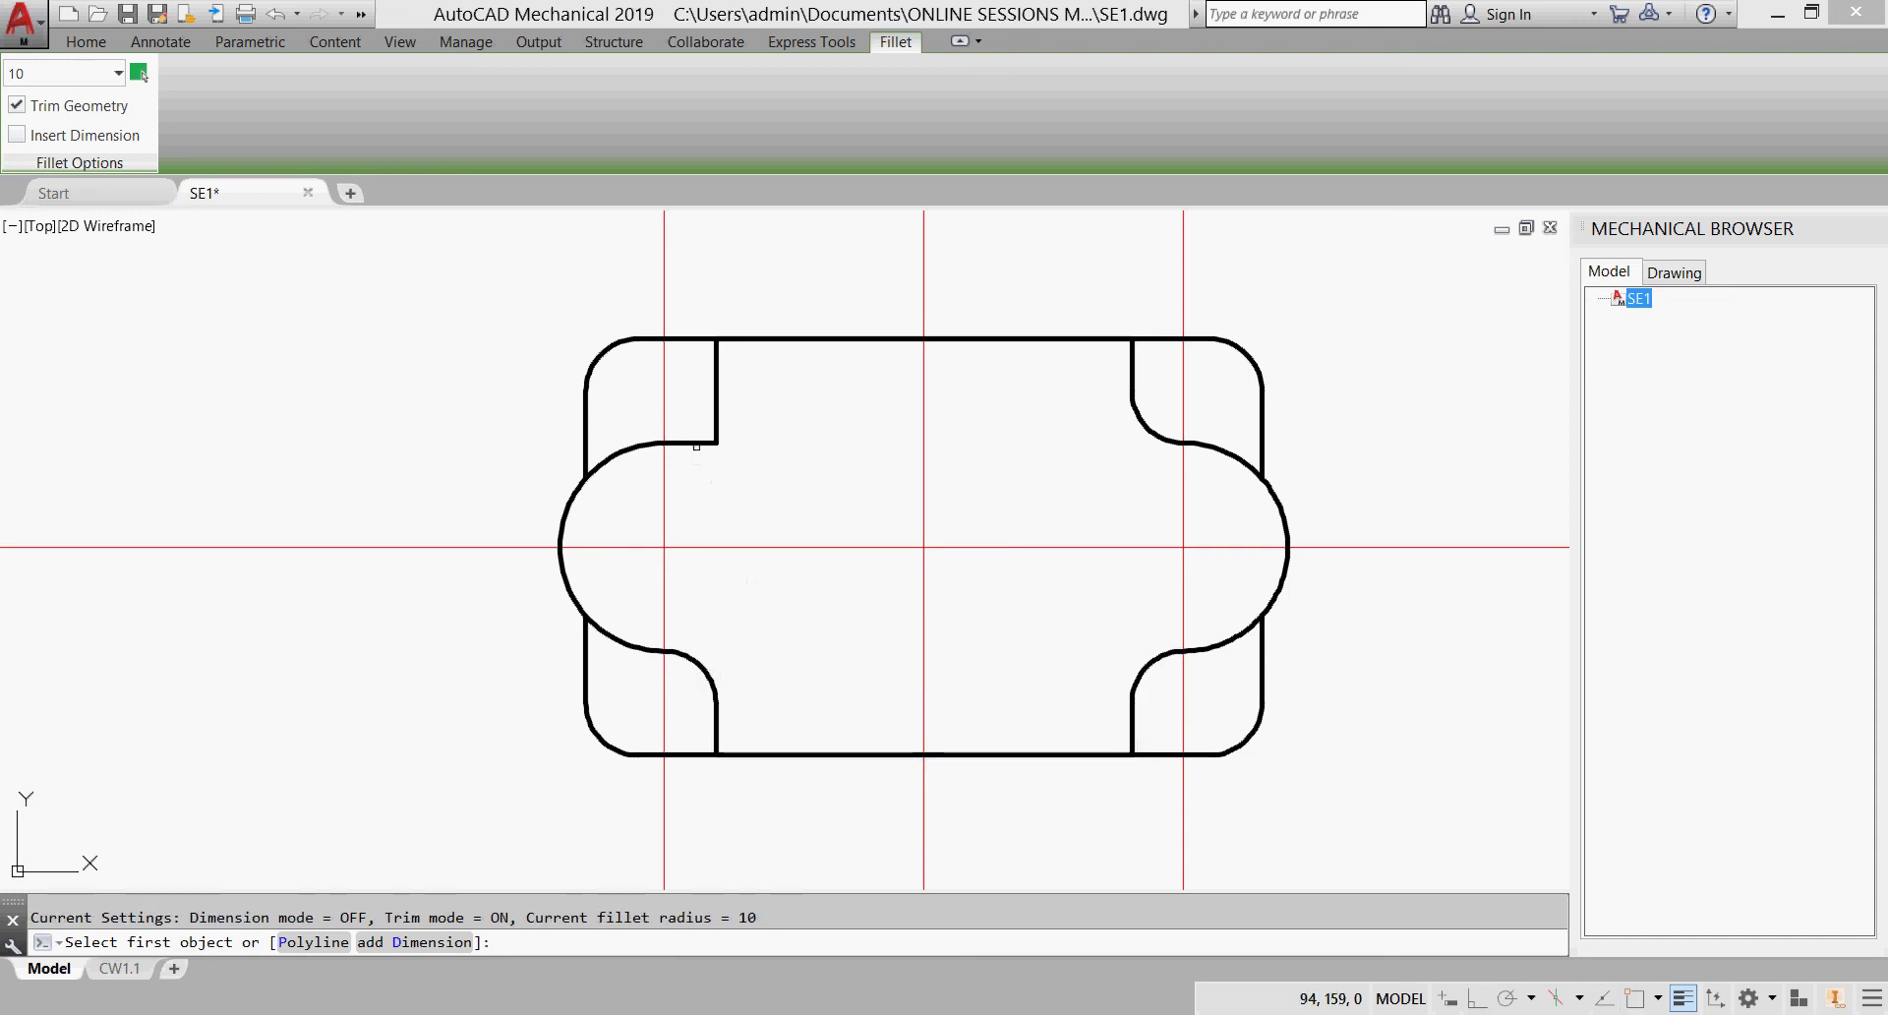
left_click(697, 443)
left_click(717, 409)
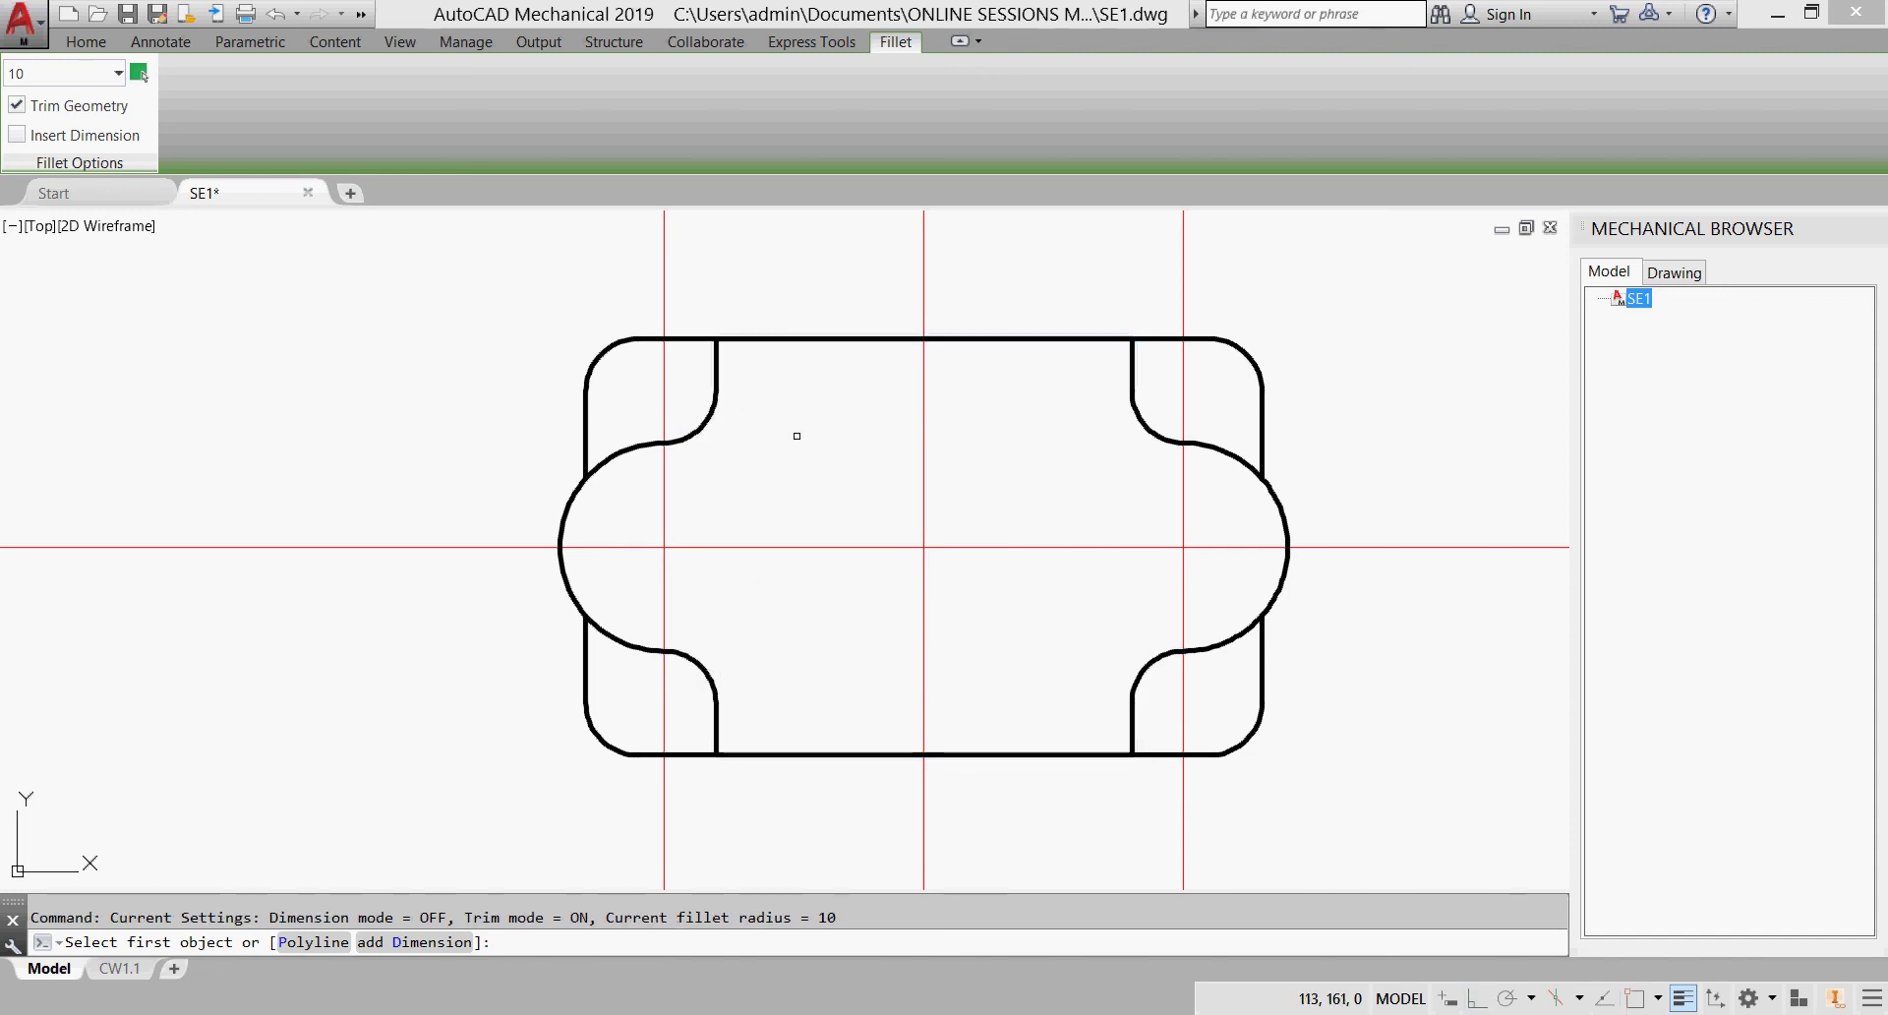
key("Escape")
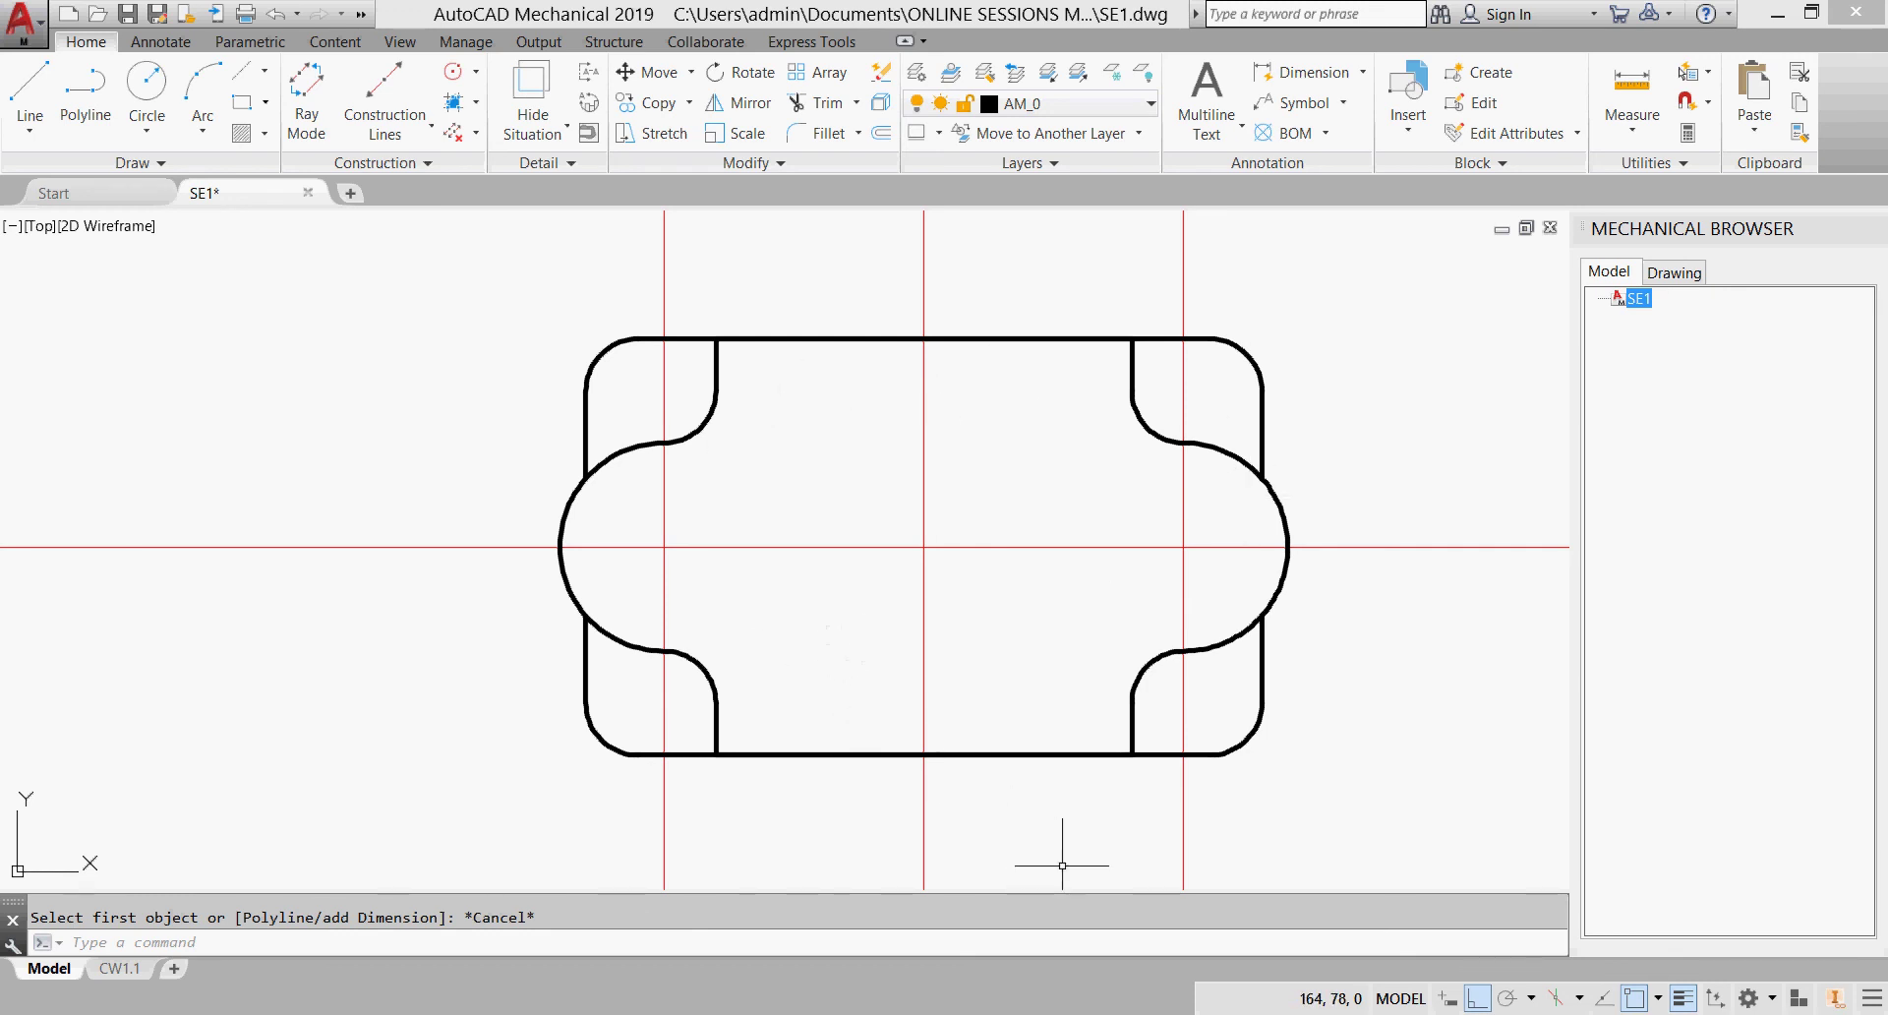
Step: Offset the central vertical construction line by 30 to both sides
key("alt+Tab")
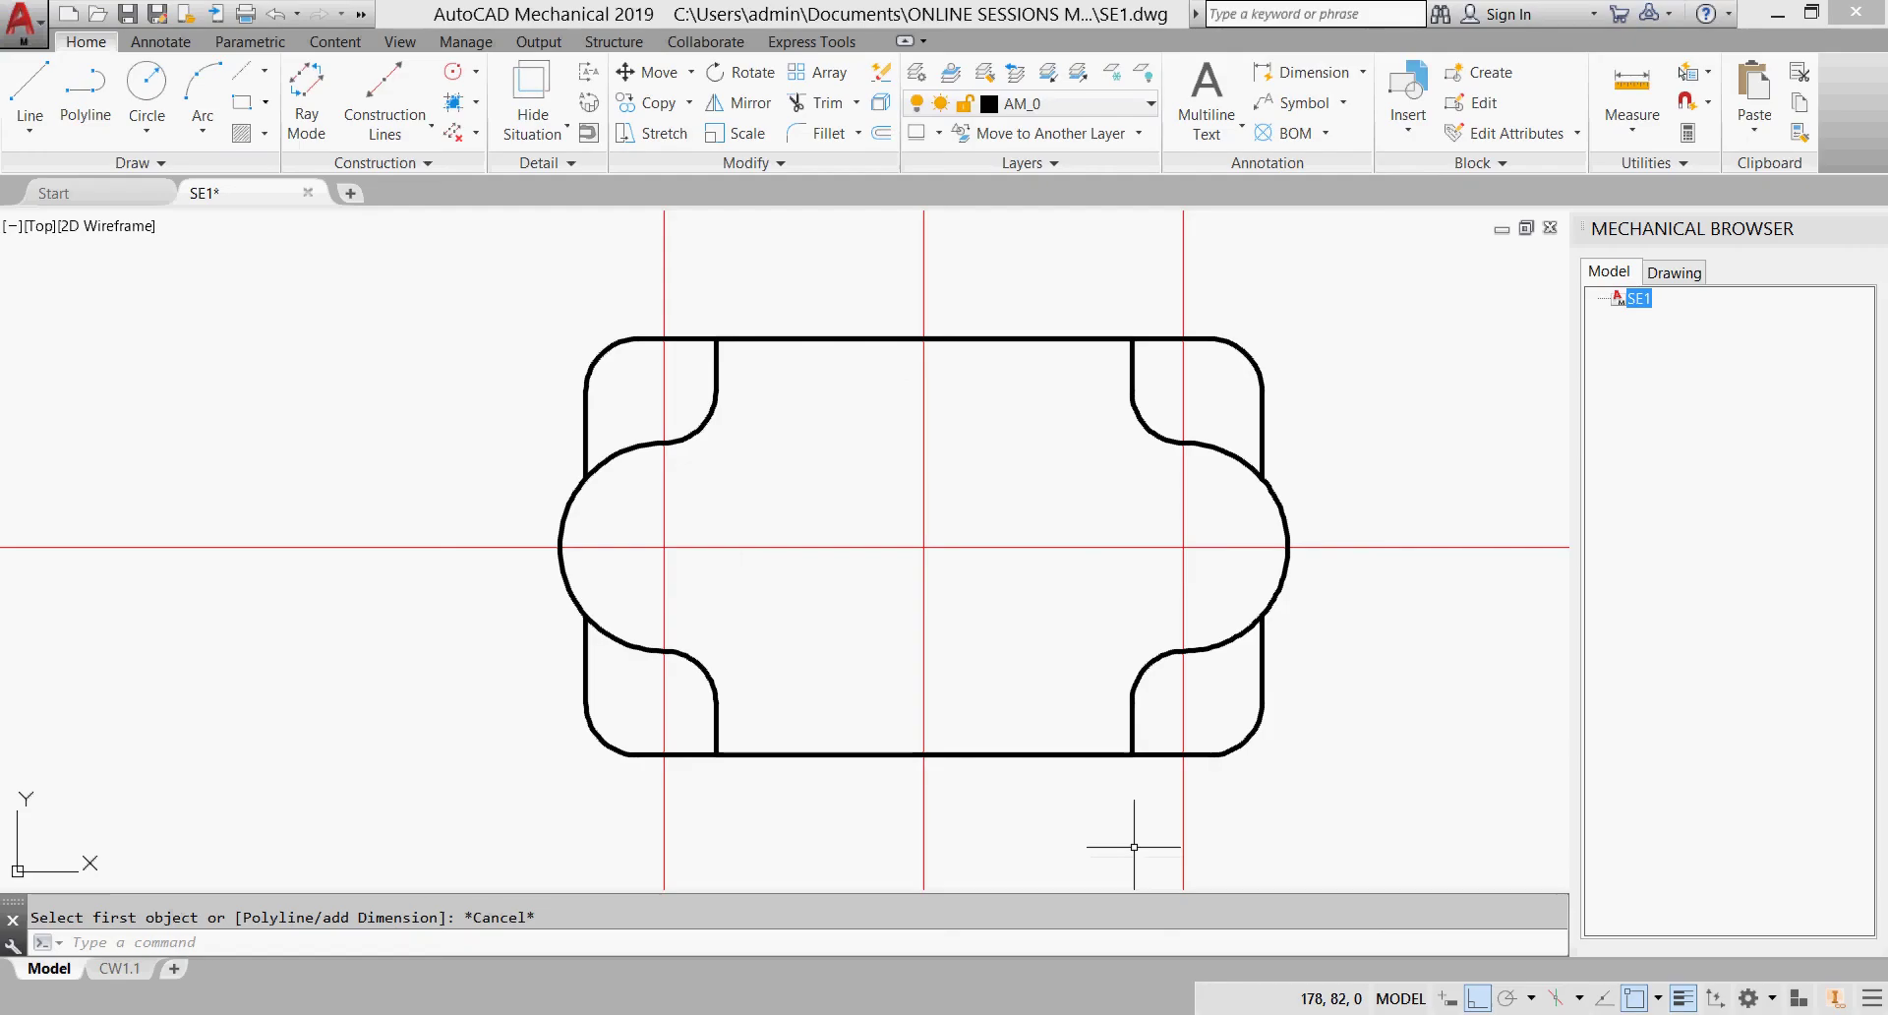
left_click(882, 133)
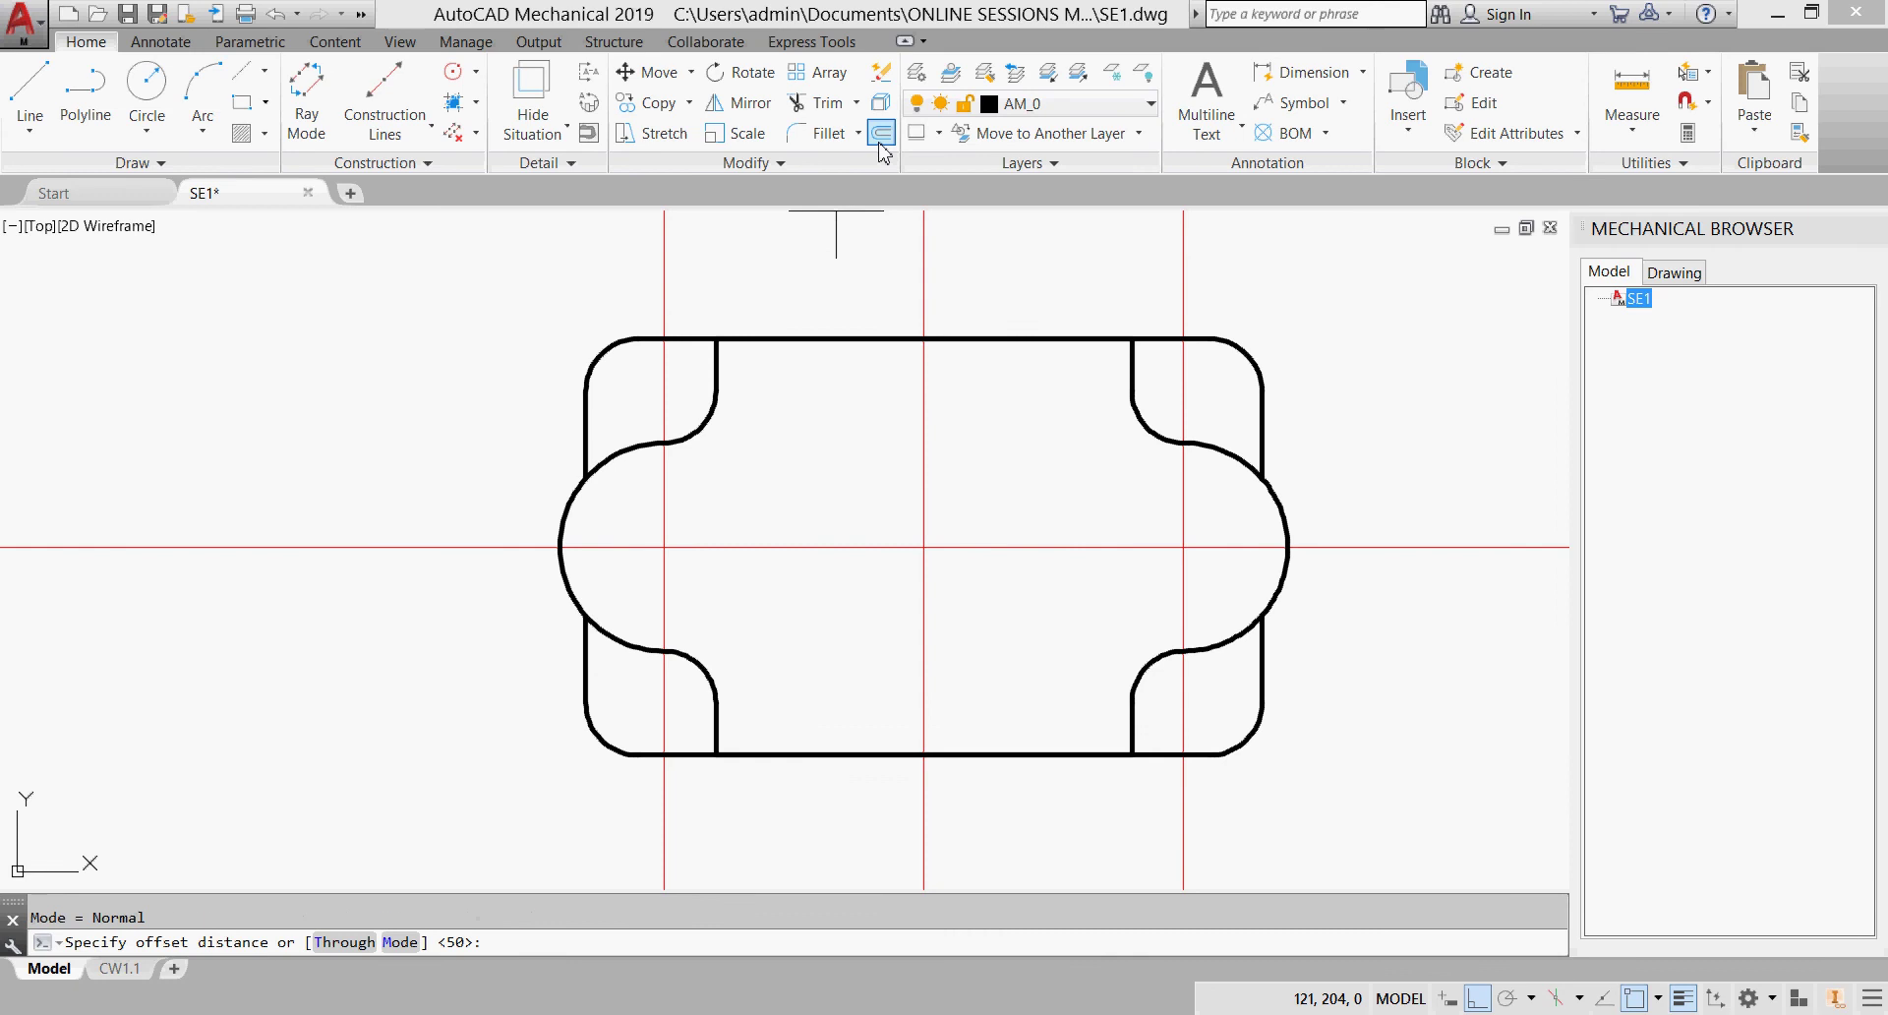
type("30")
key("Return")
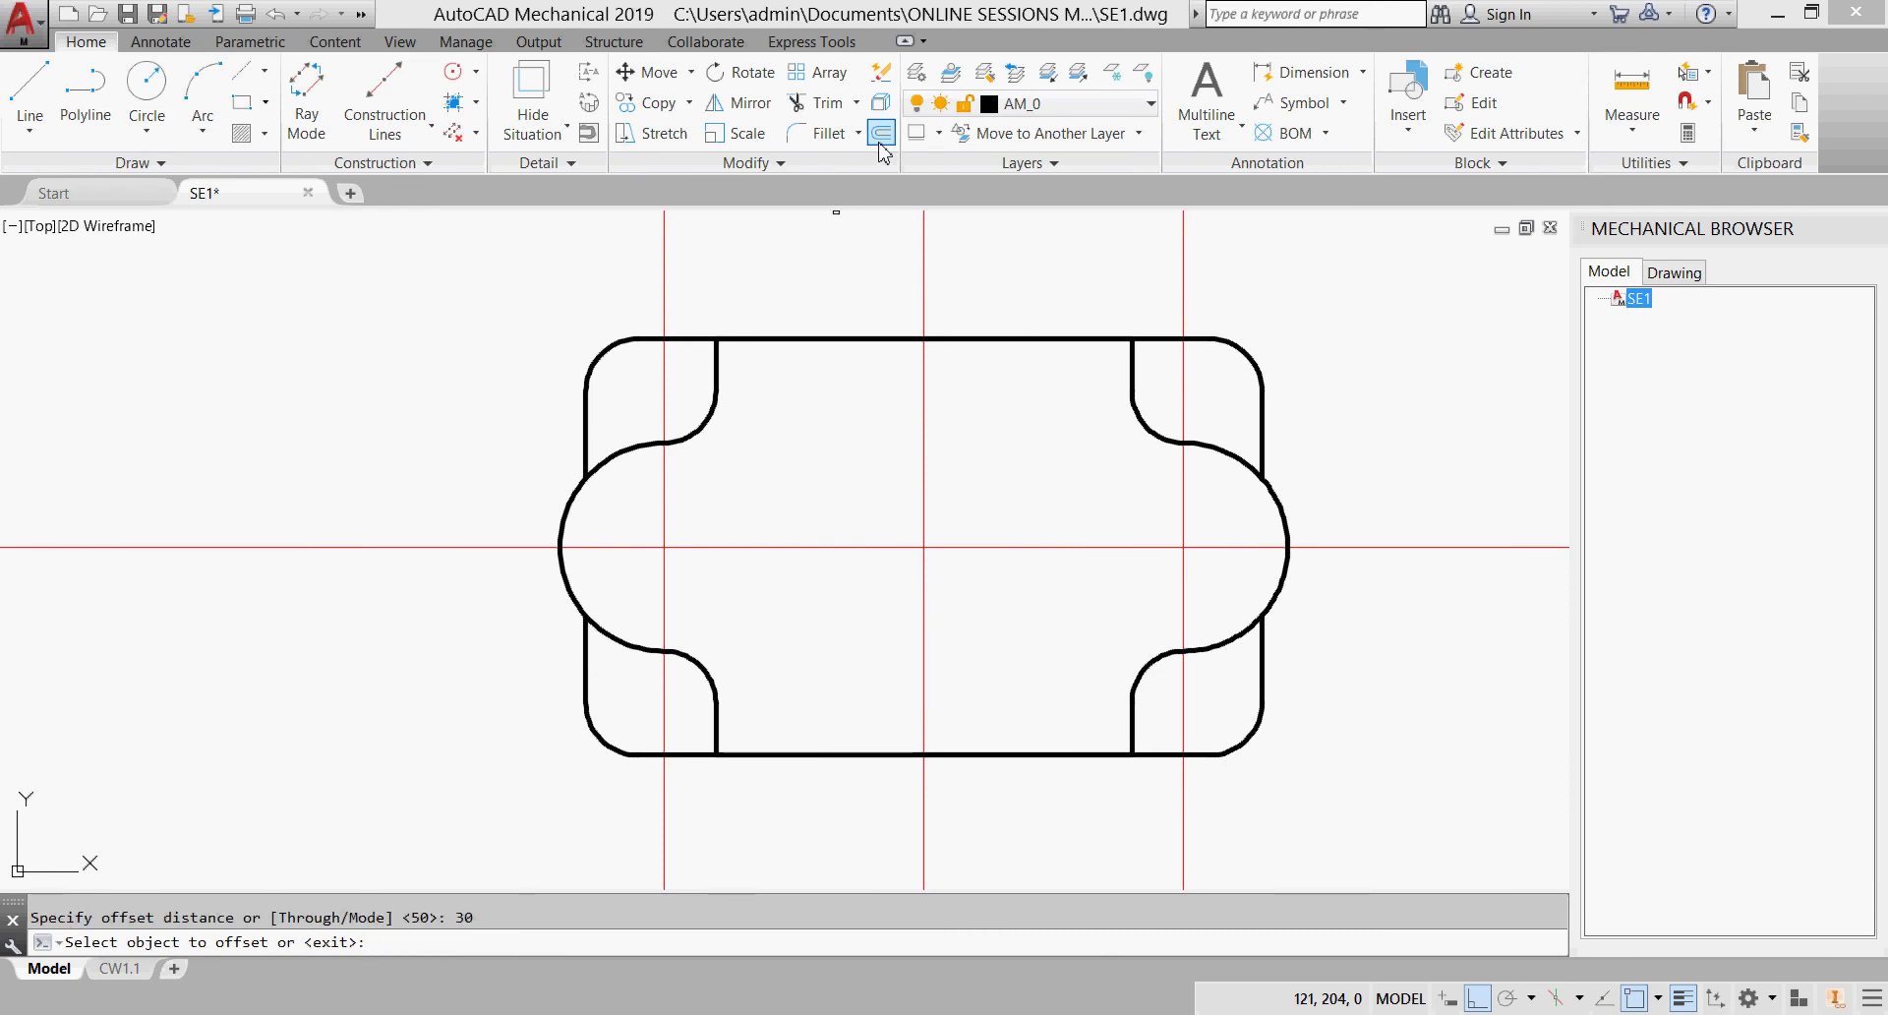
left_click(923, 398)
left_click(963, 405)
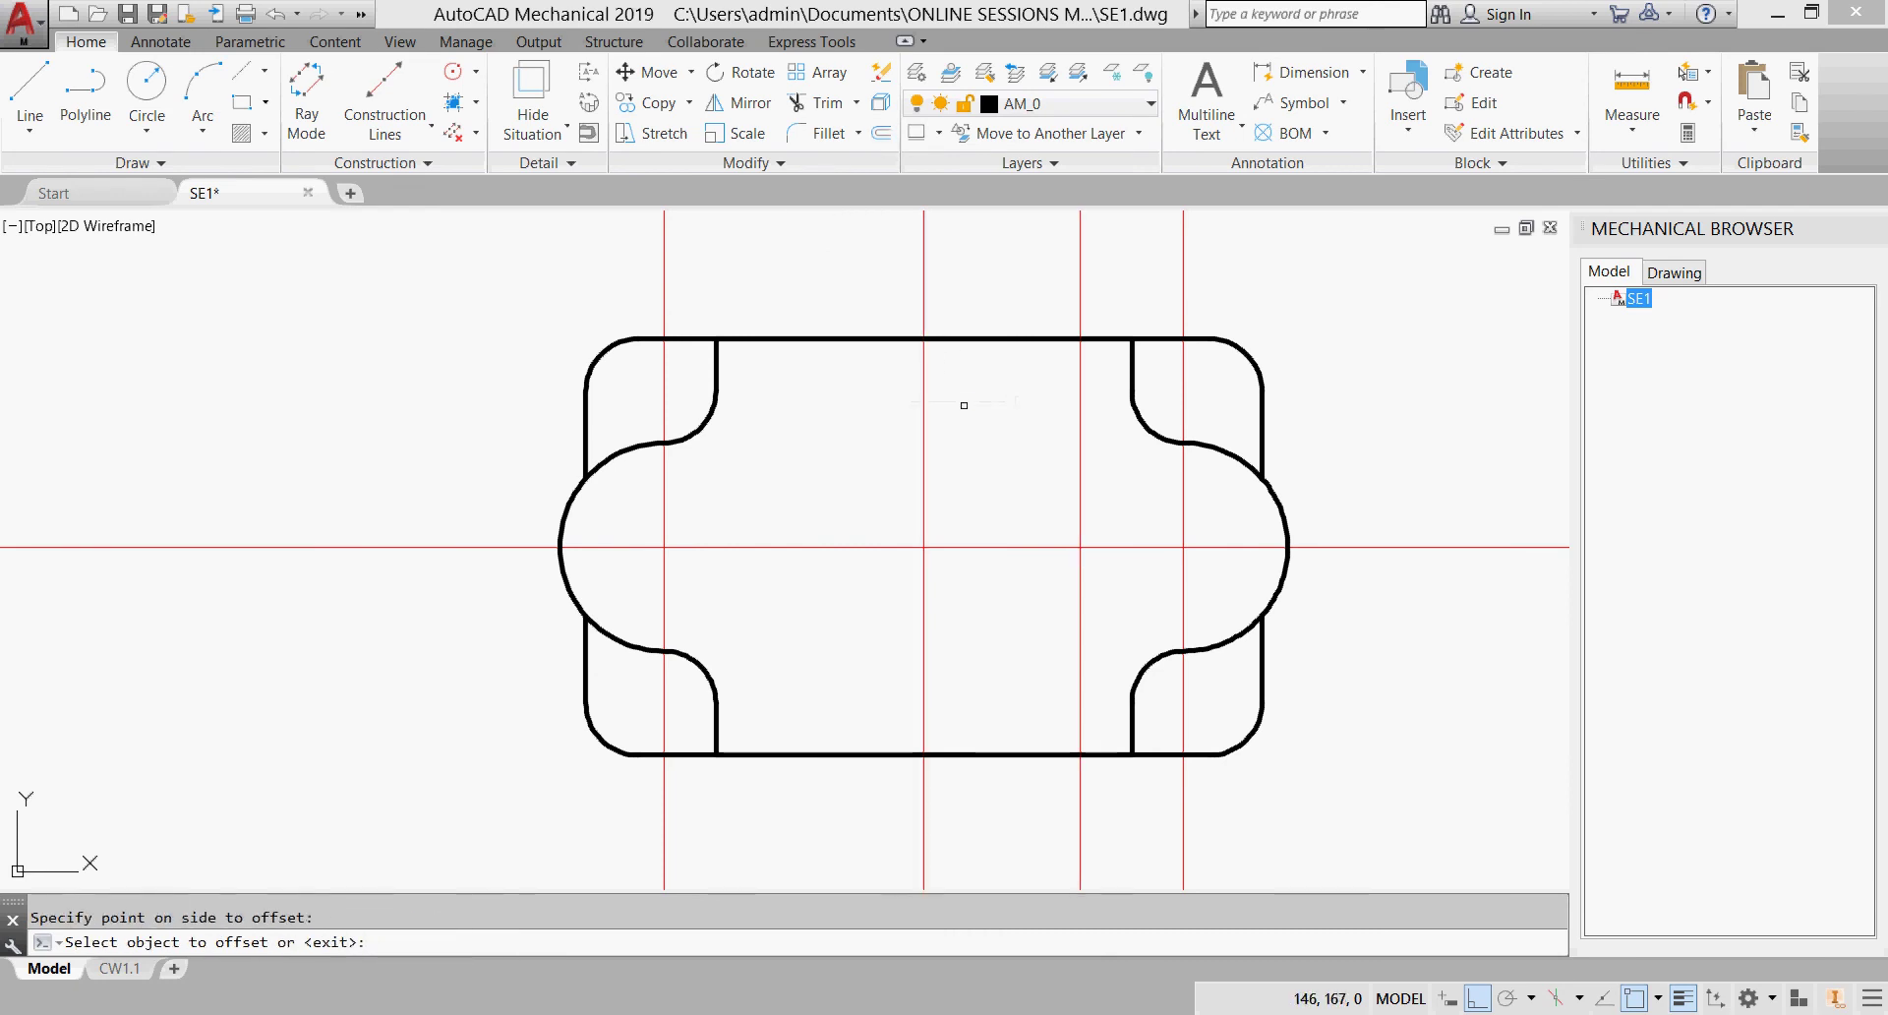
left_click(922, 426)
left_click(864, 426)
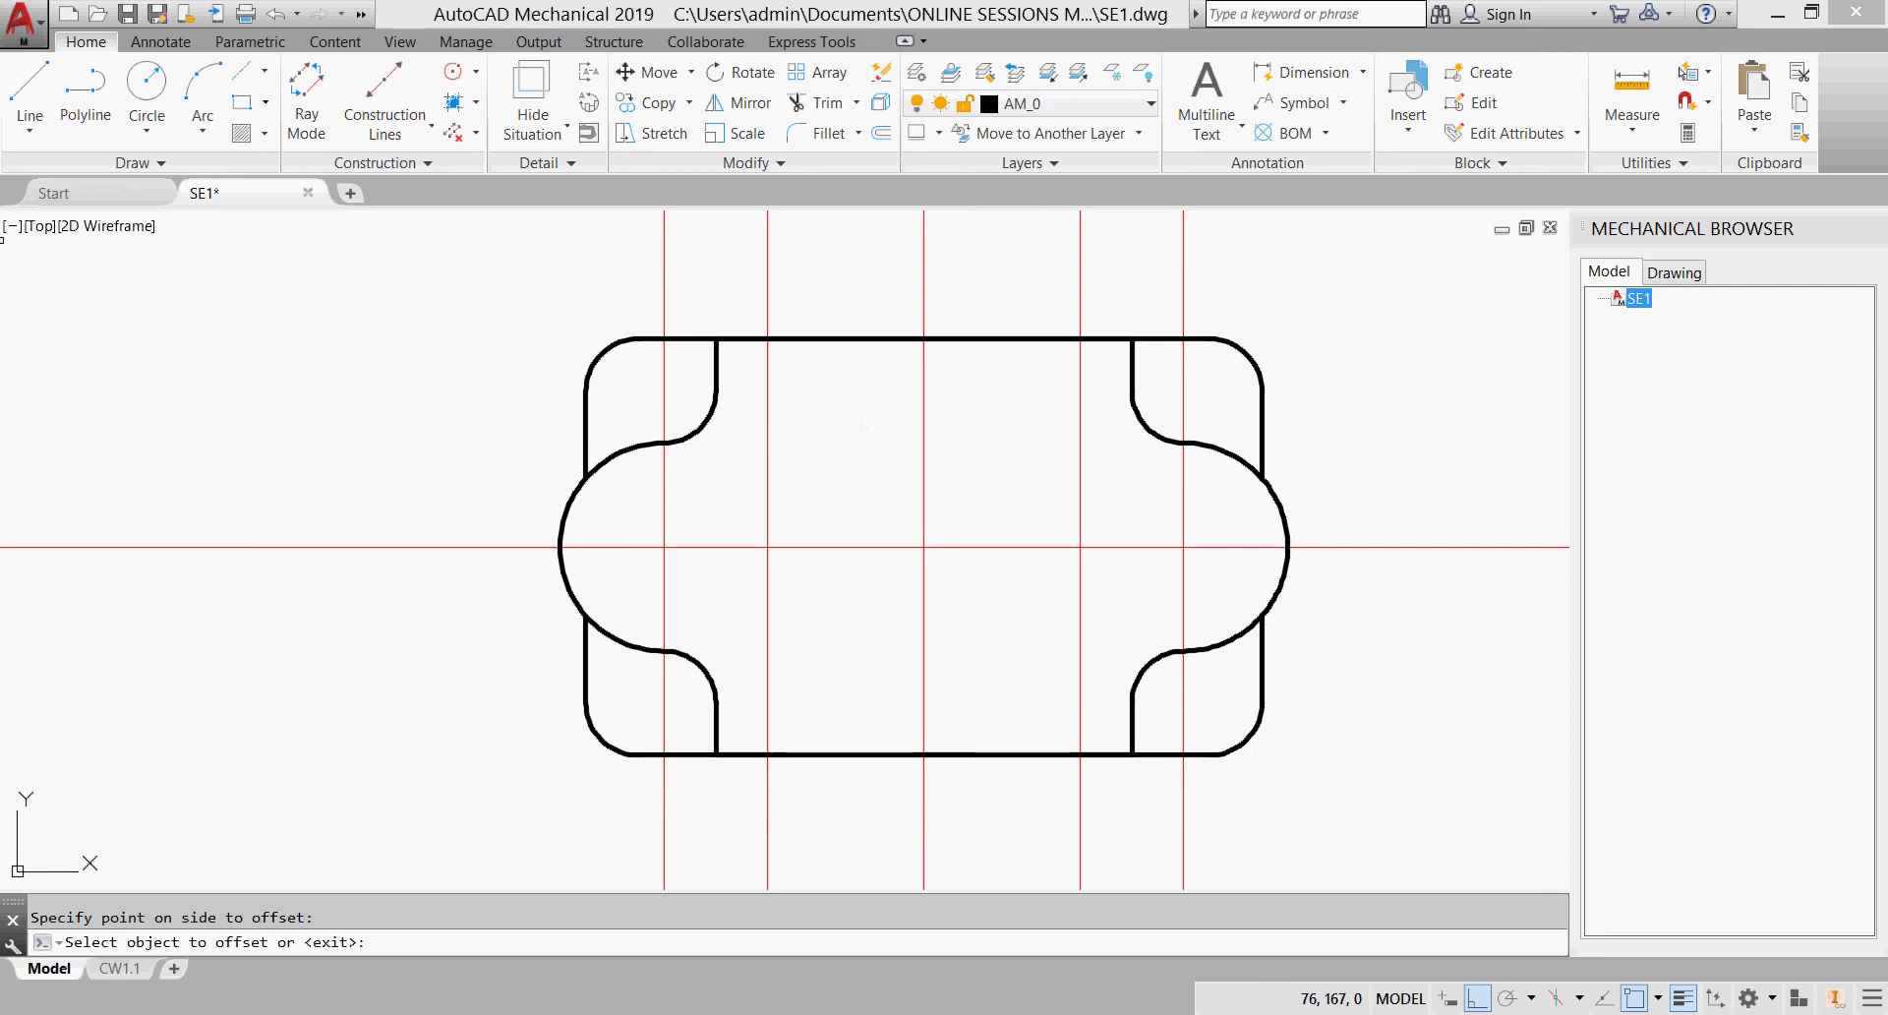
Step: Draw two vertical lines along the offset construction lines, from the rounded rectangle's upper edge to its lower edge
left_click(30, 94)
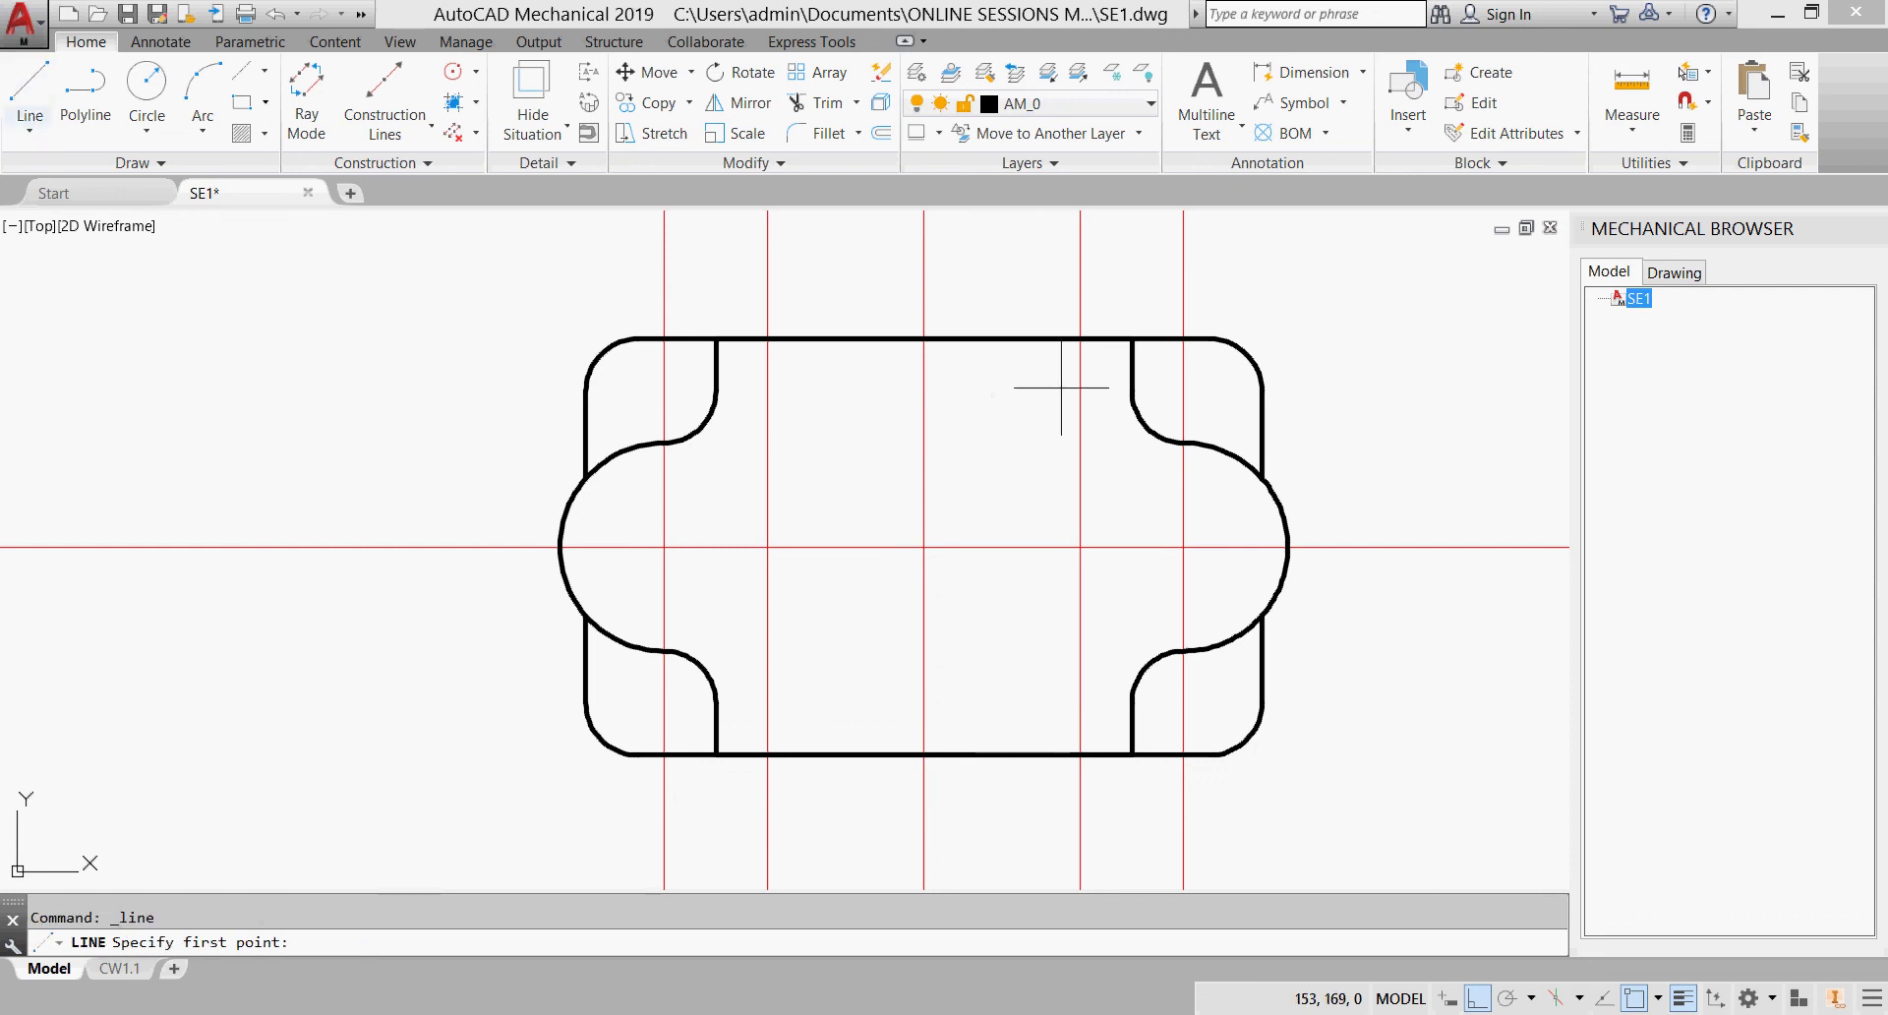
left_click(1080, 338)
left_click(1079, 754)
key("Escape")
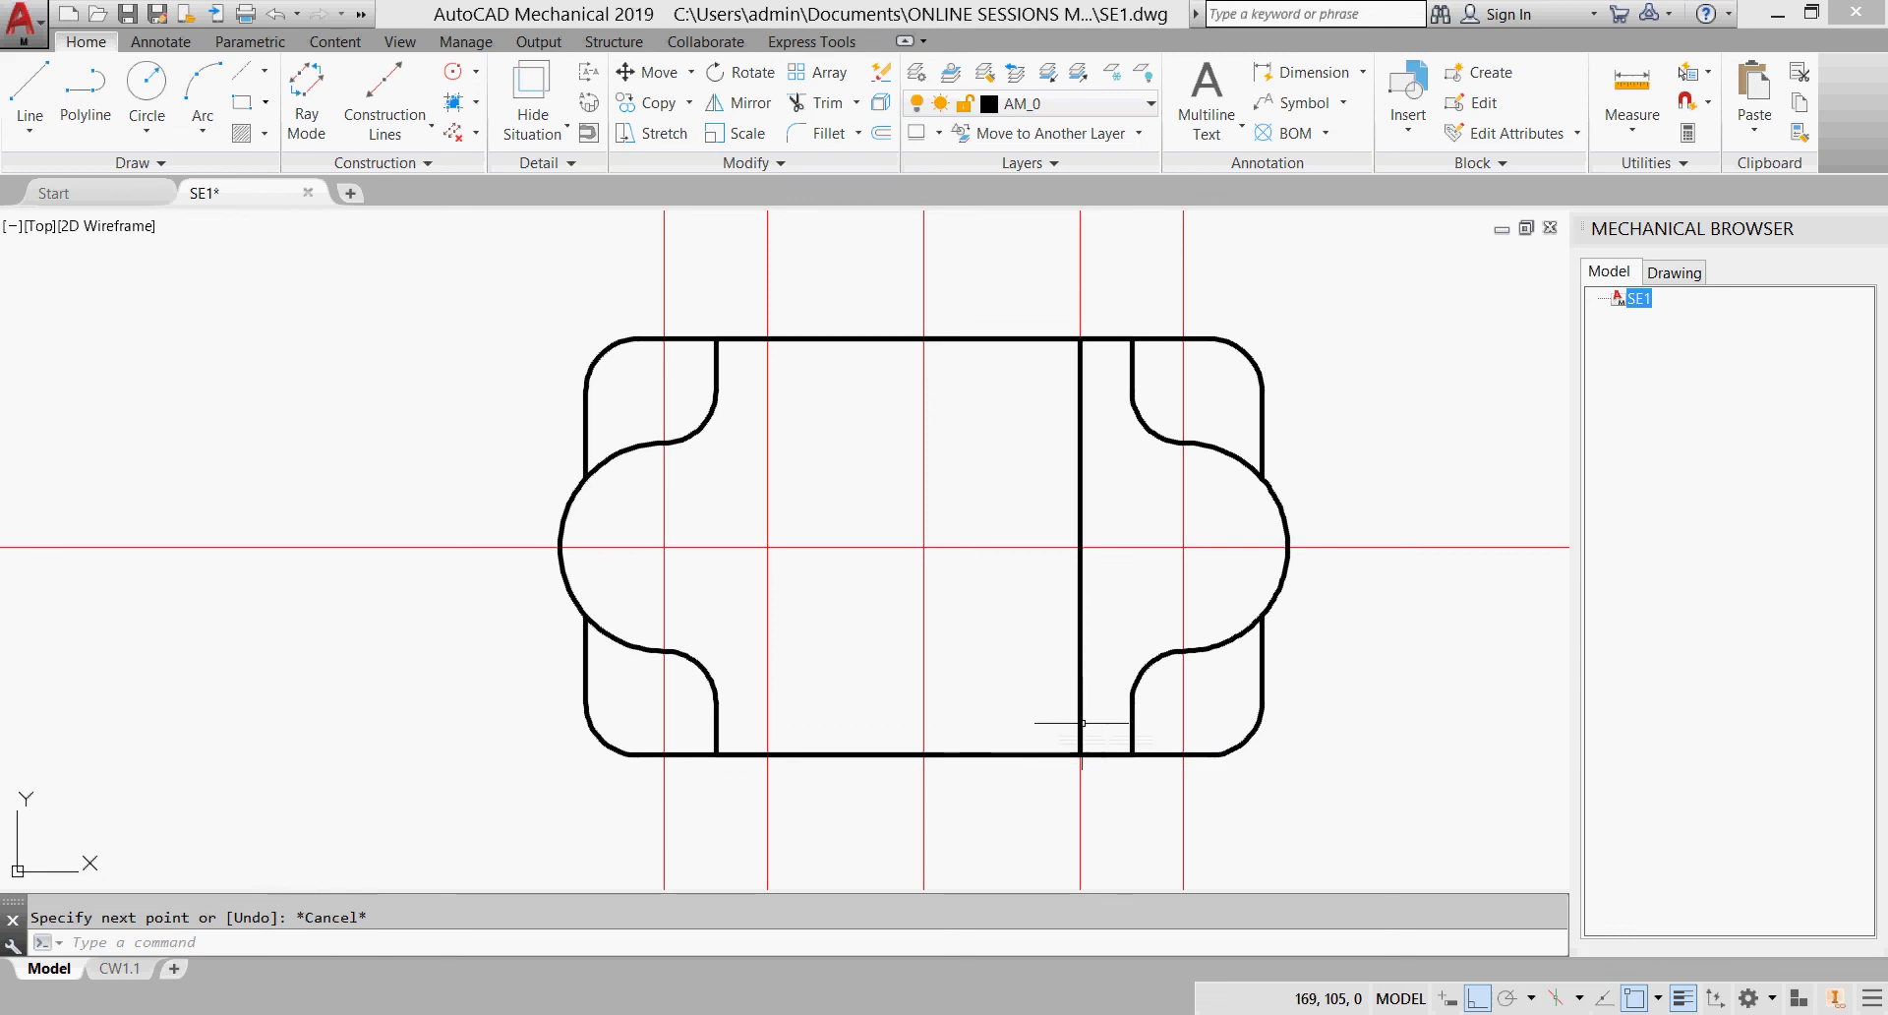
left_click(29, 94)
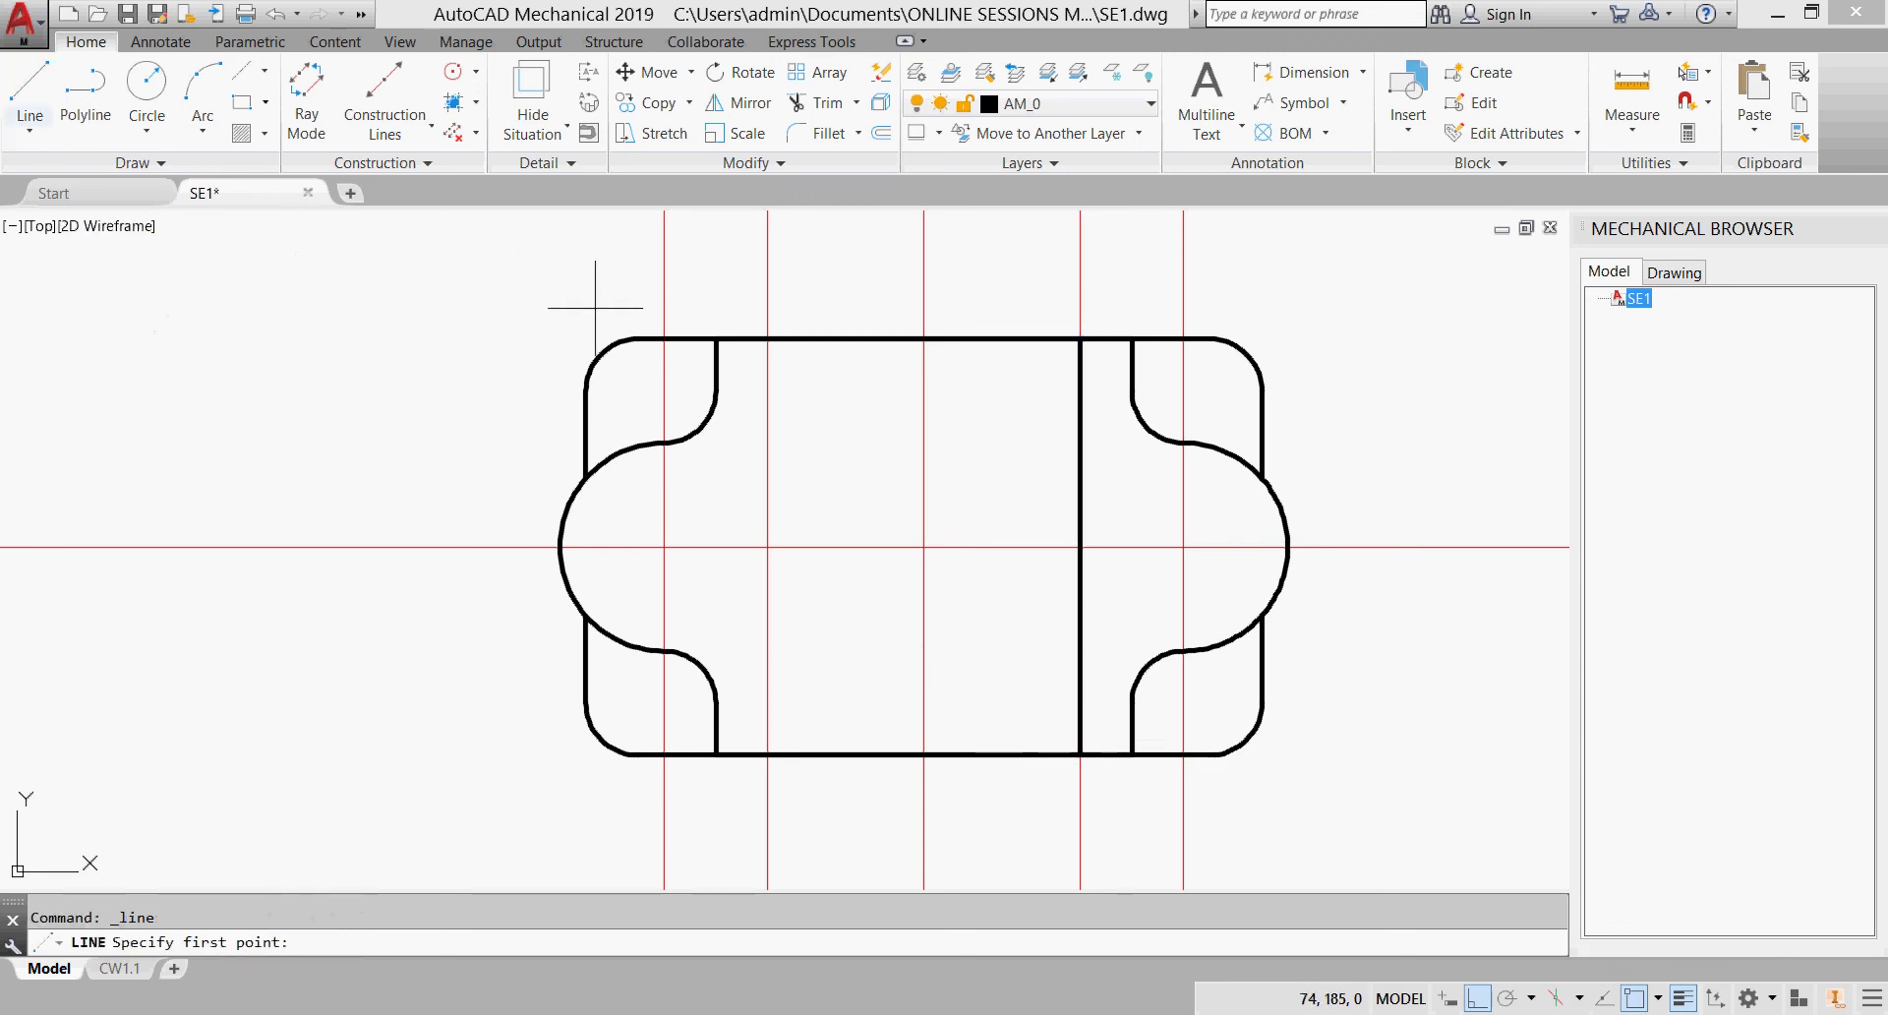
left_click(767, 338)
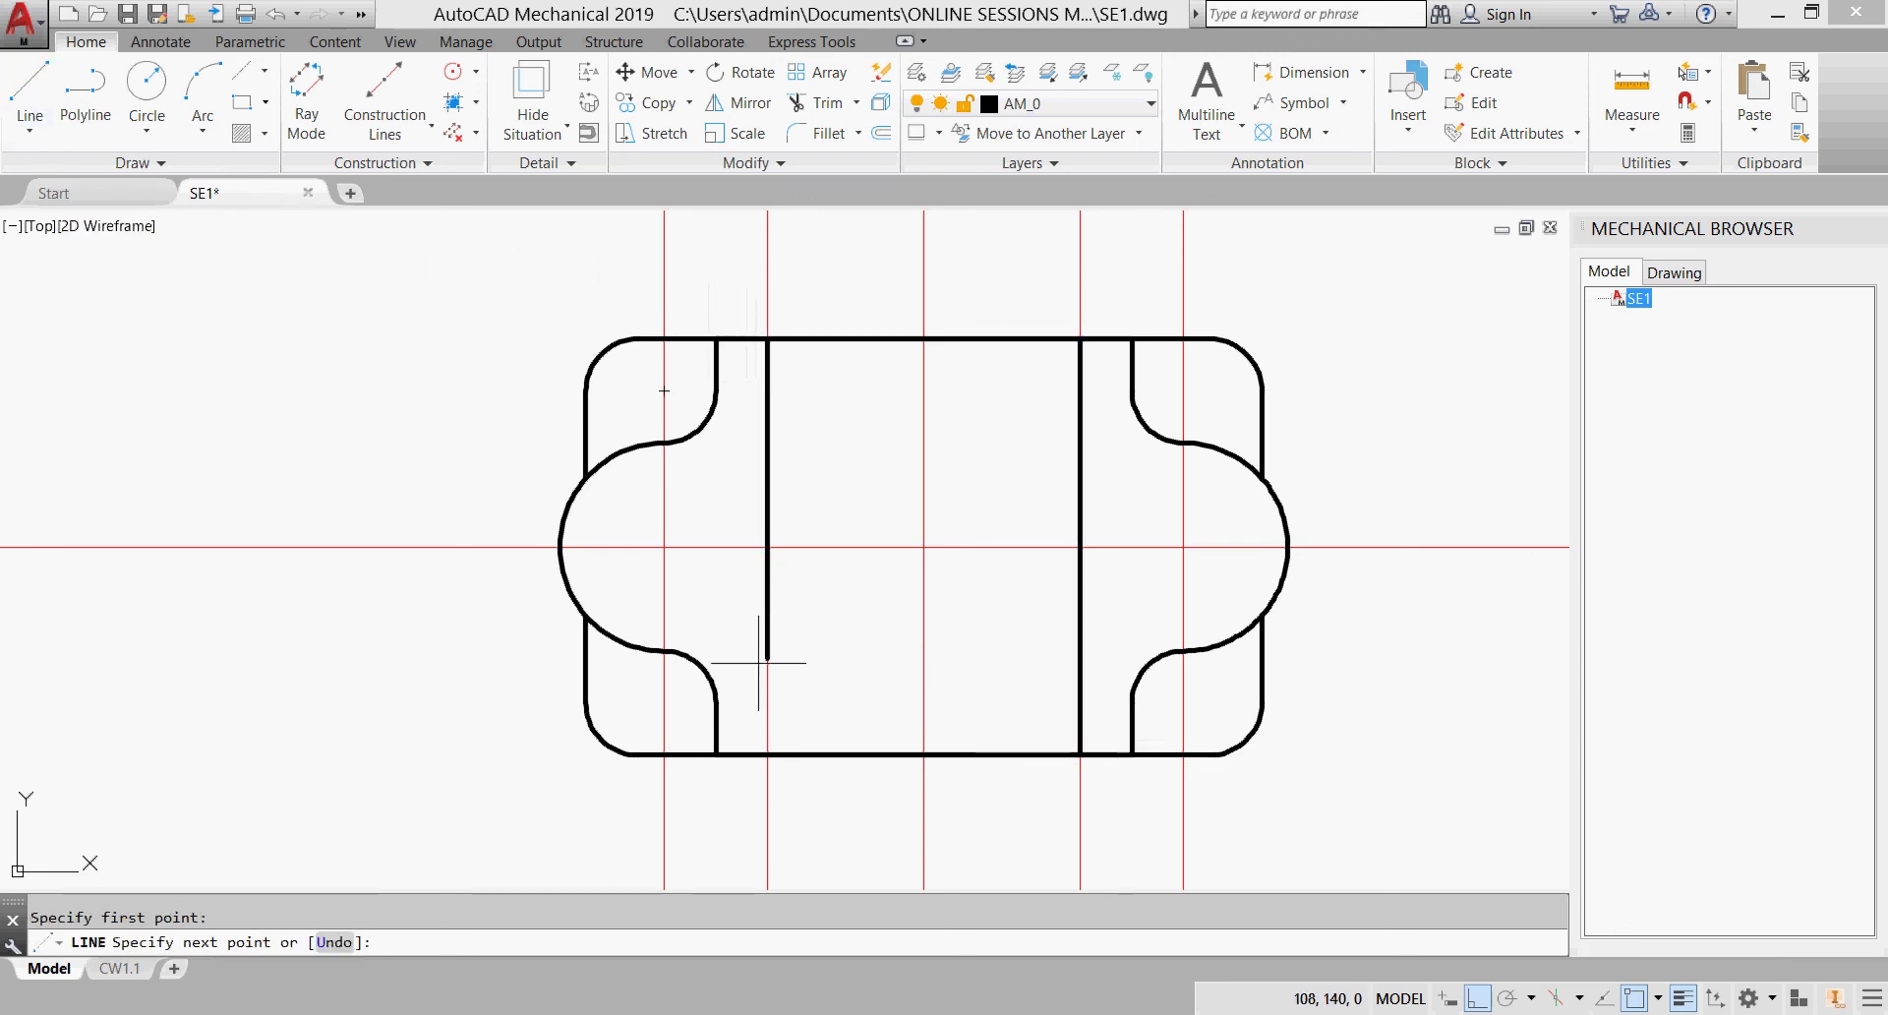
left_click(767, 755)
key("Escape")
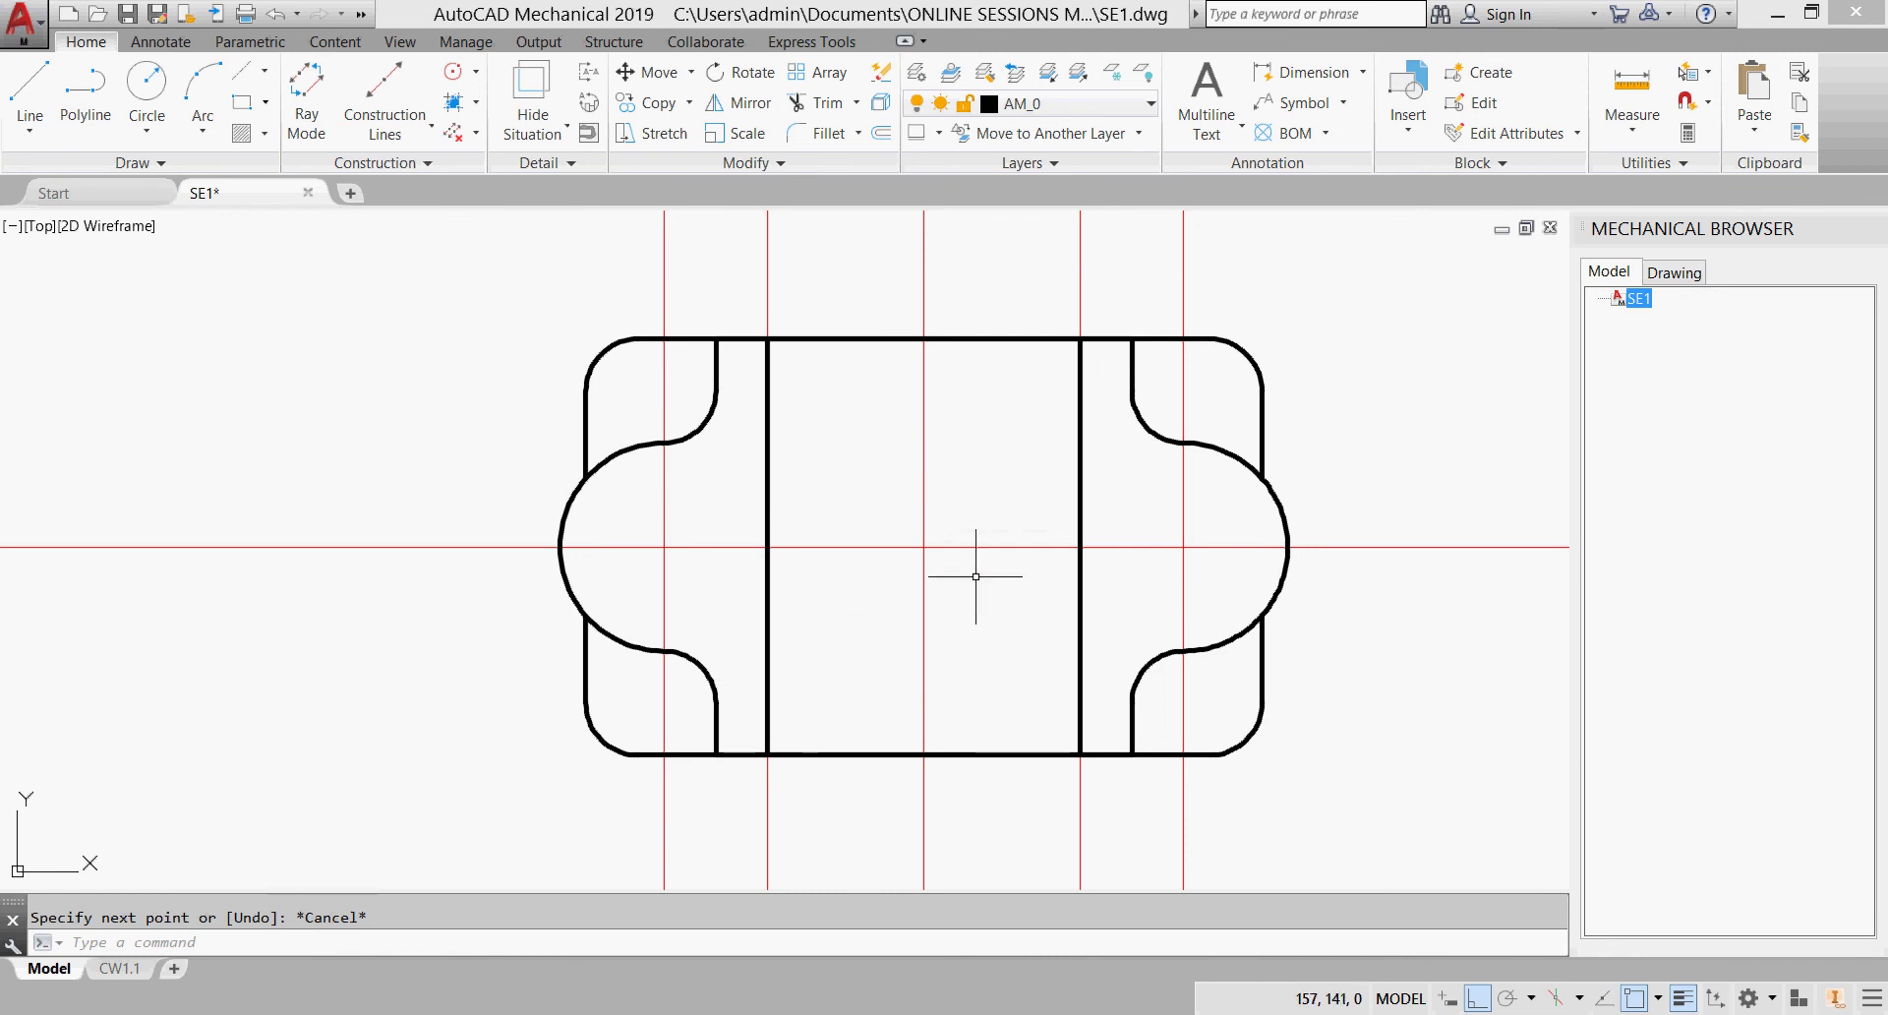
Step: Draw a vertical centerline through the middle of the view, from the rectangle's upper edge to its lower edge
left_click(266, 72)
left_click(295, 111)
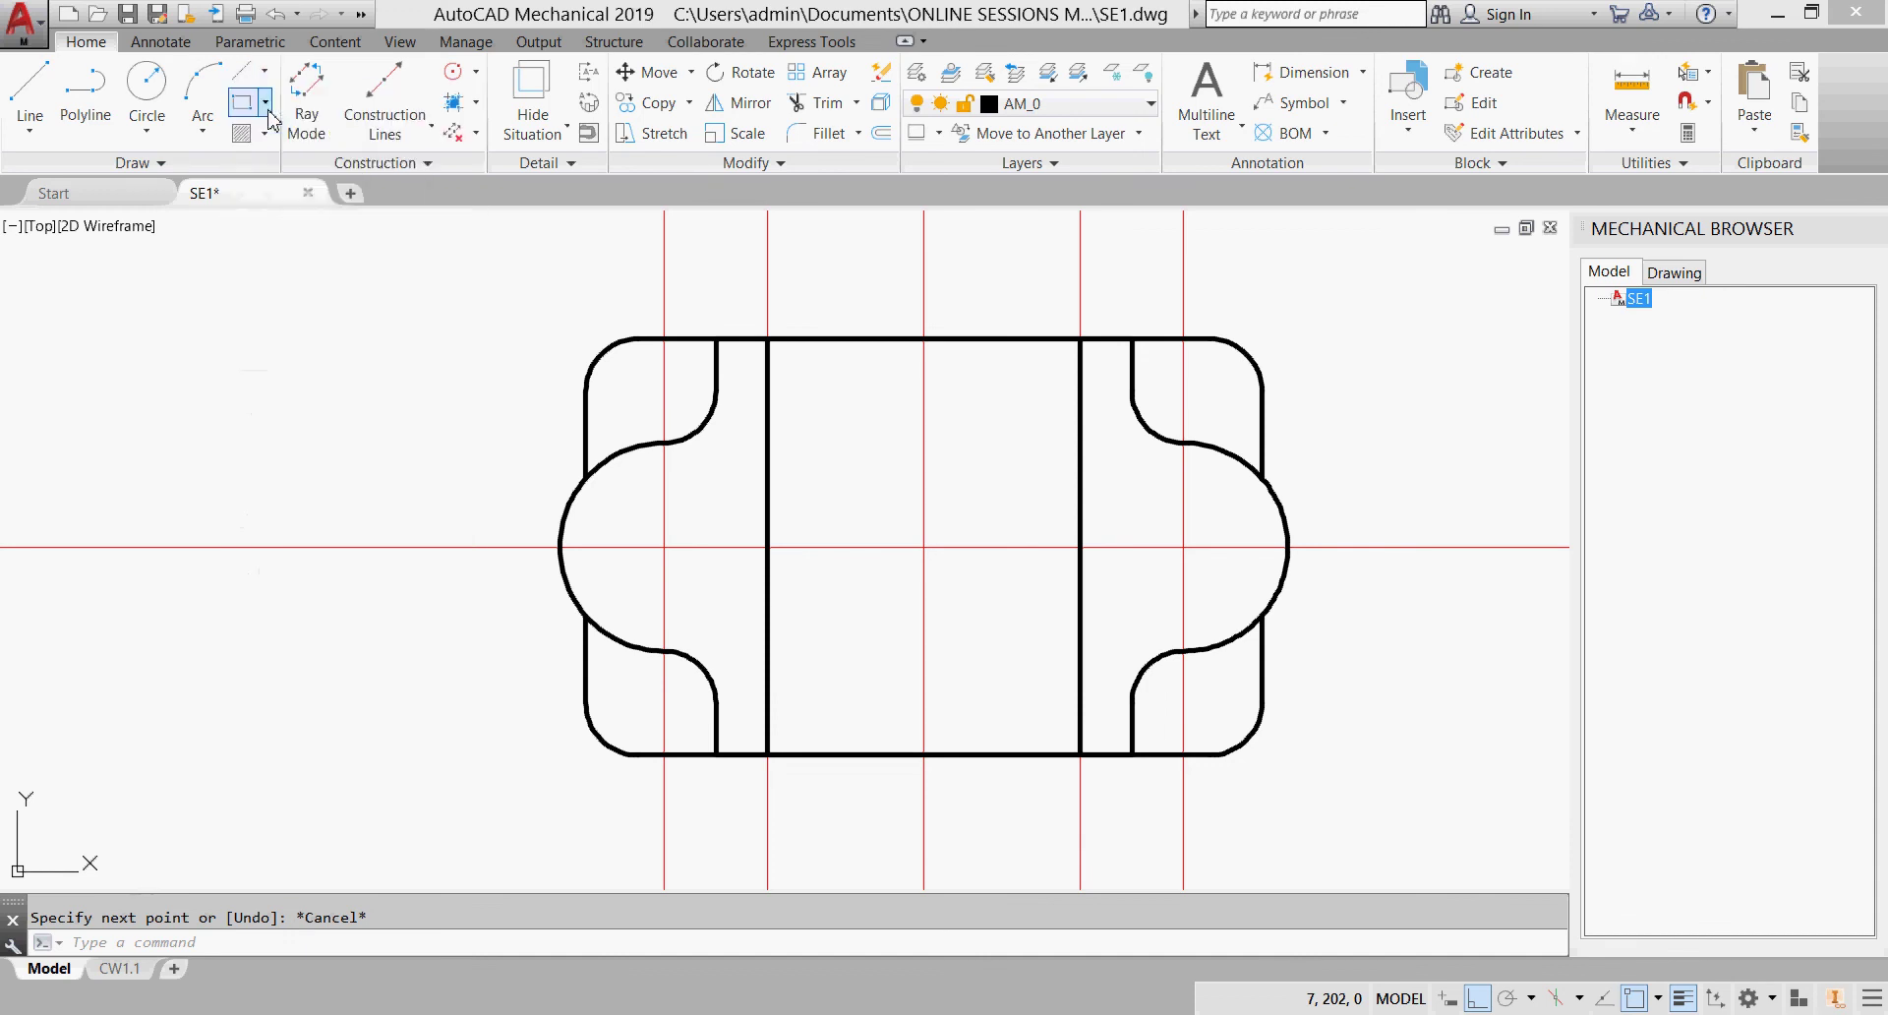
left_click(923, 339)
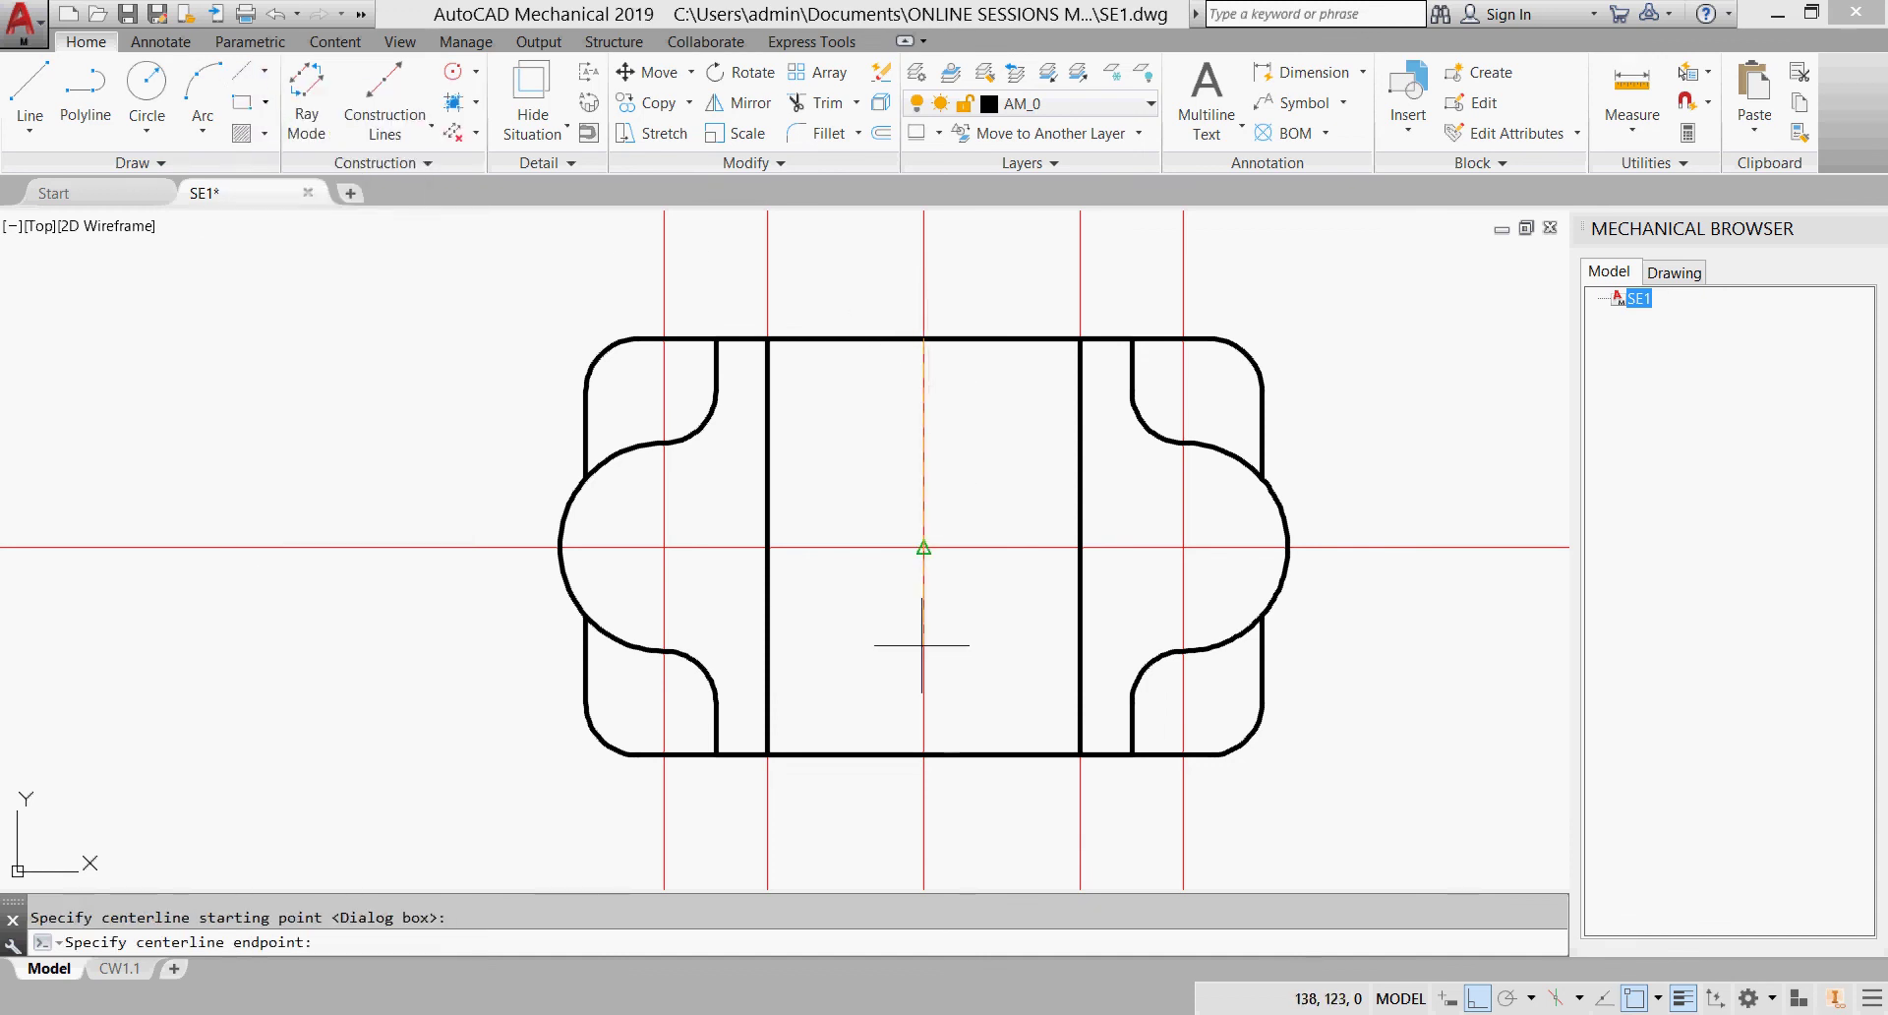
left_click(923, 755)
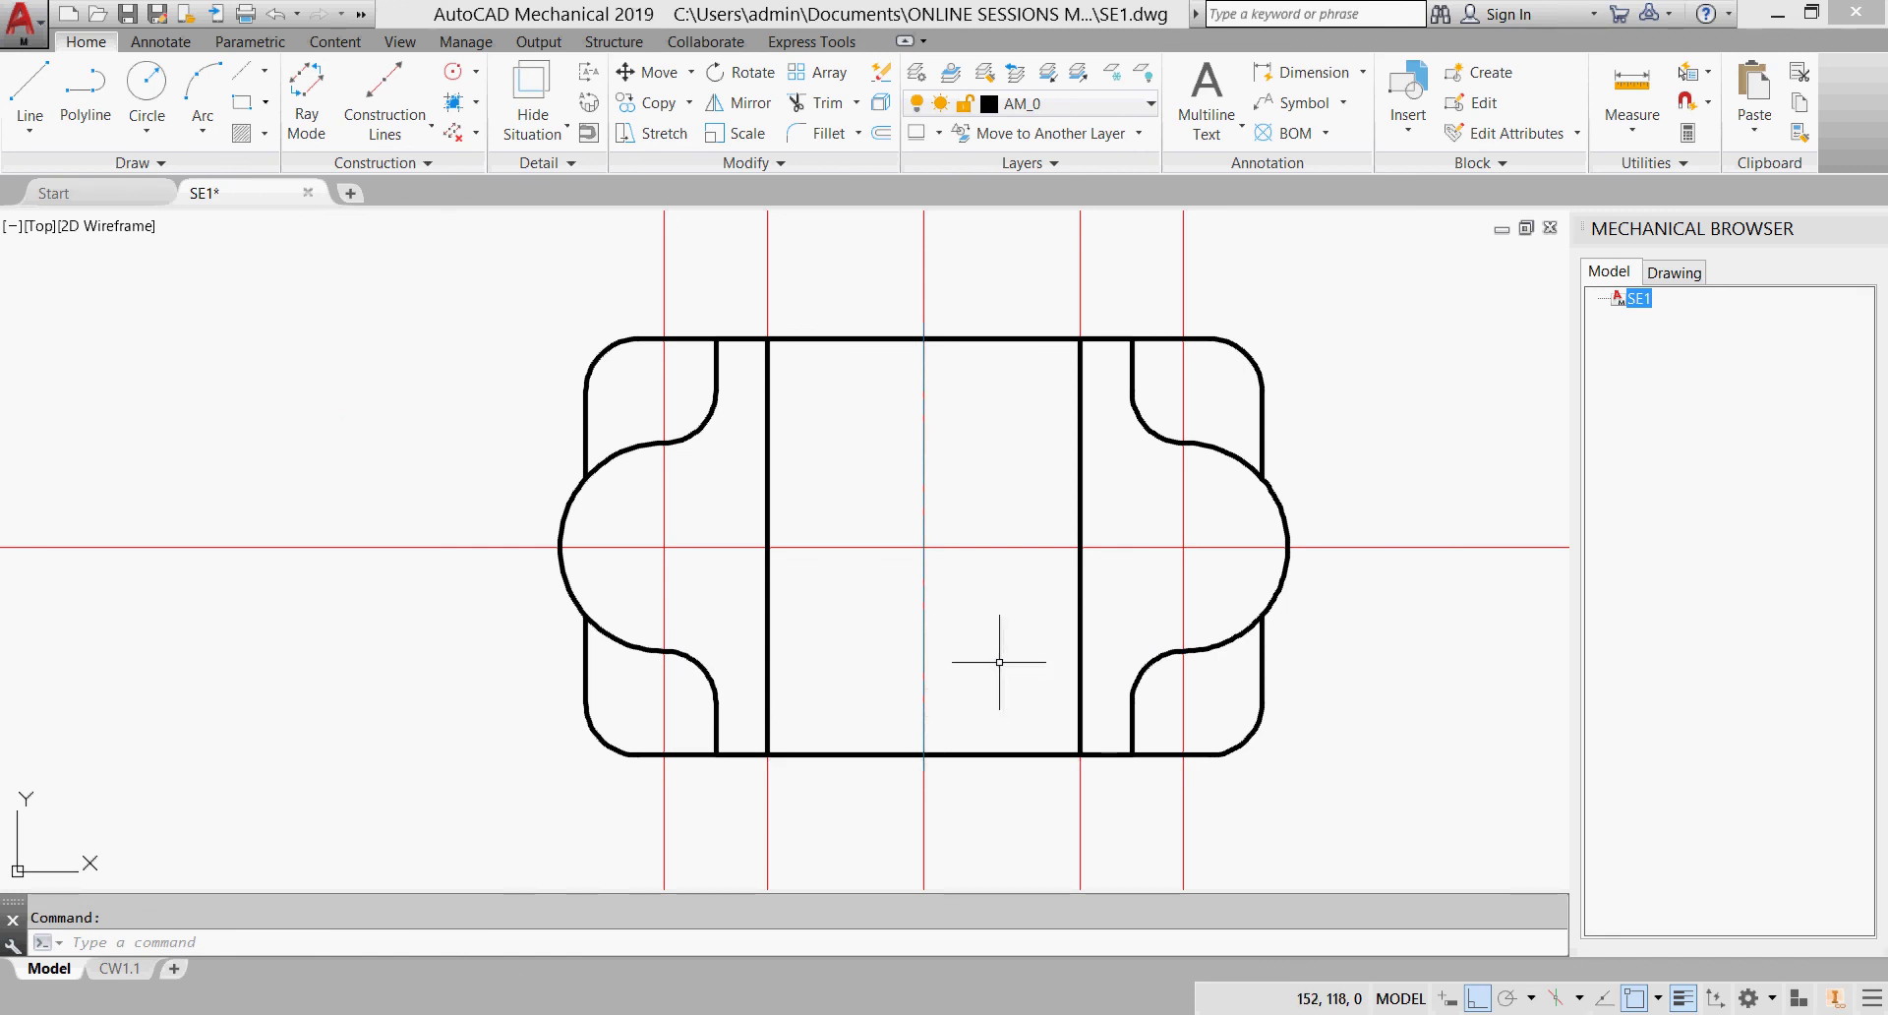
Step: Erase all construction lines from the top view and check the hole diameter of FIG.(1) in the exercise book PDF
left_click(454, 138)
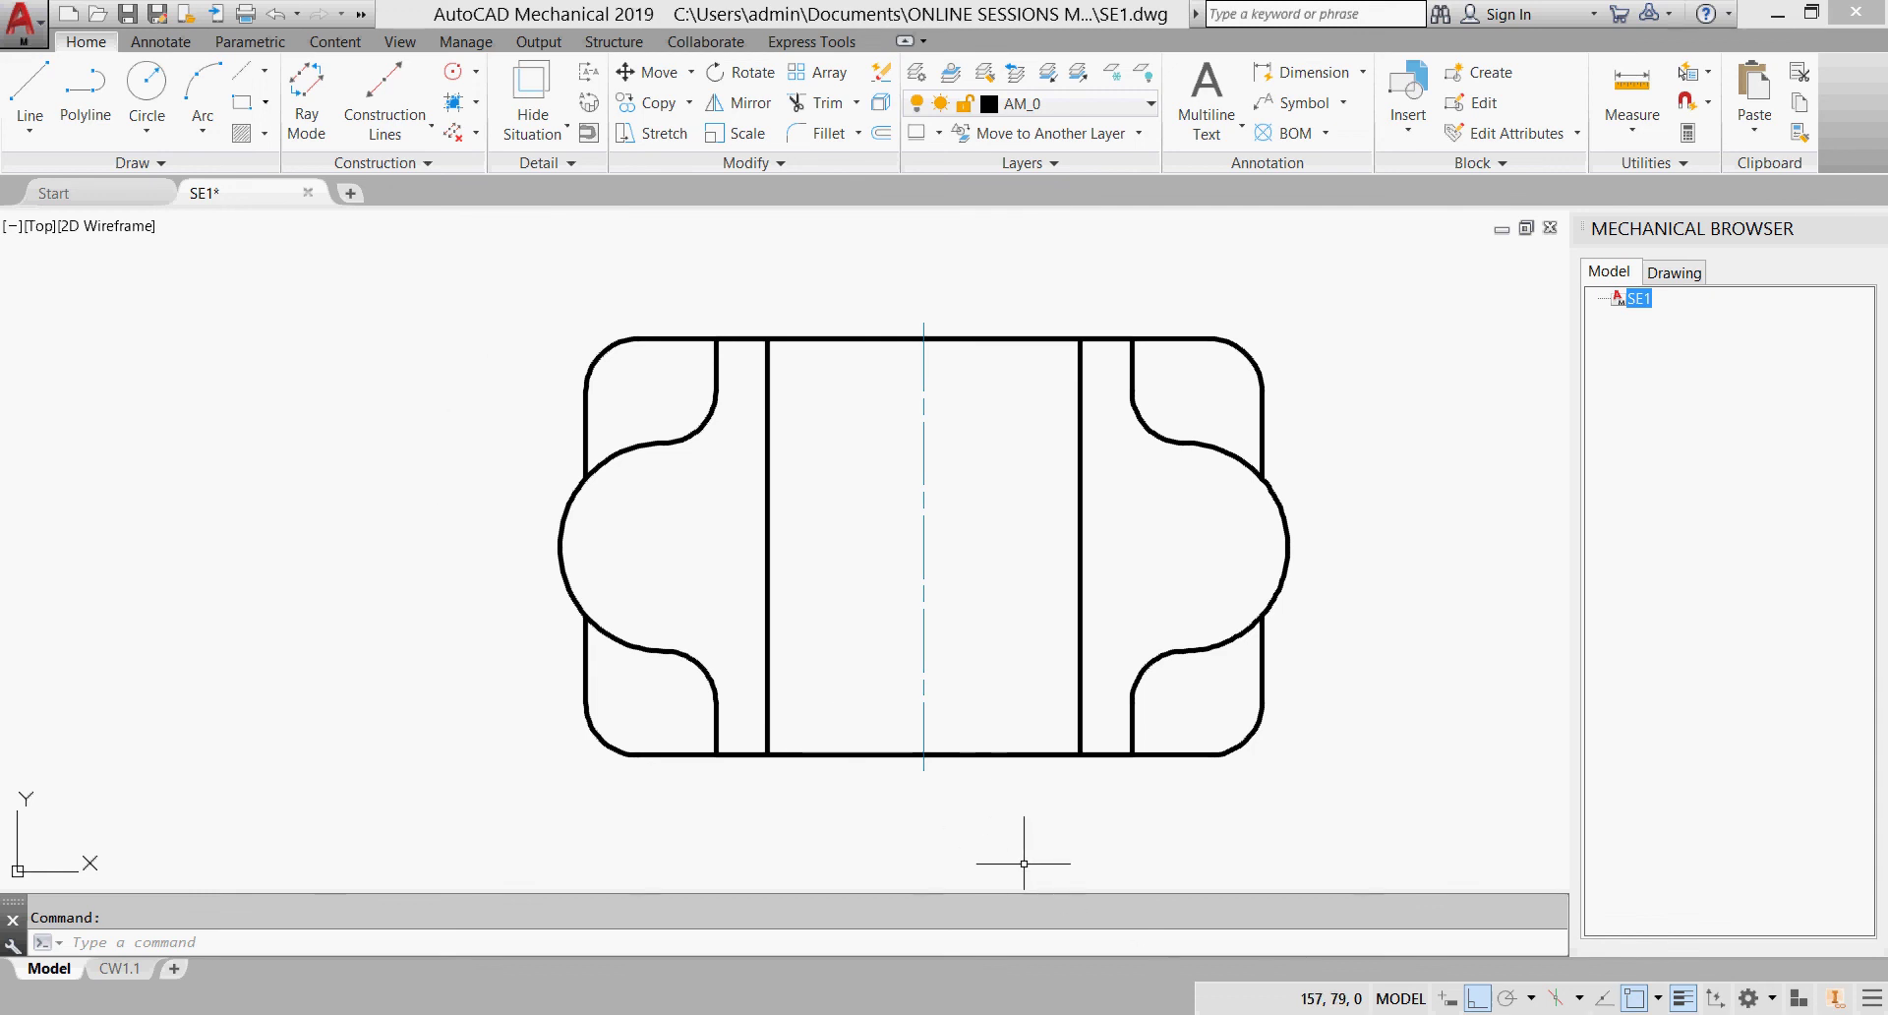
key("alt+Tab")
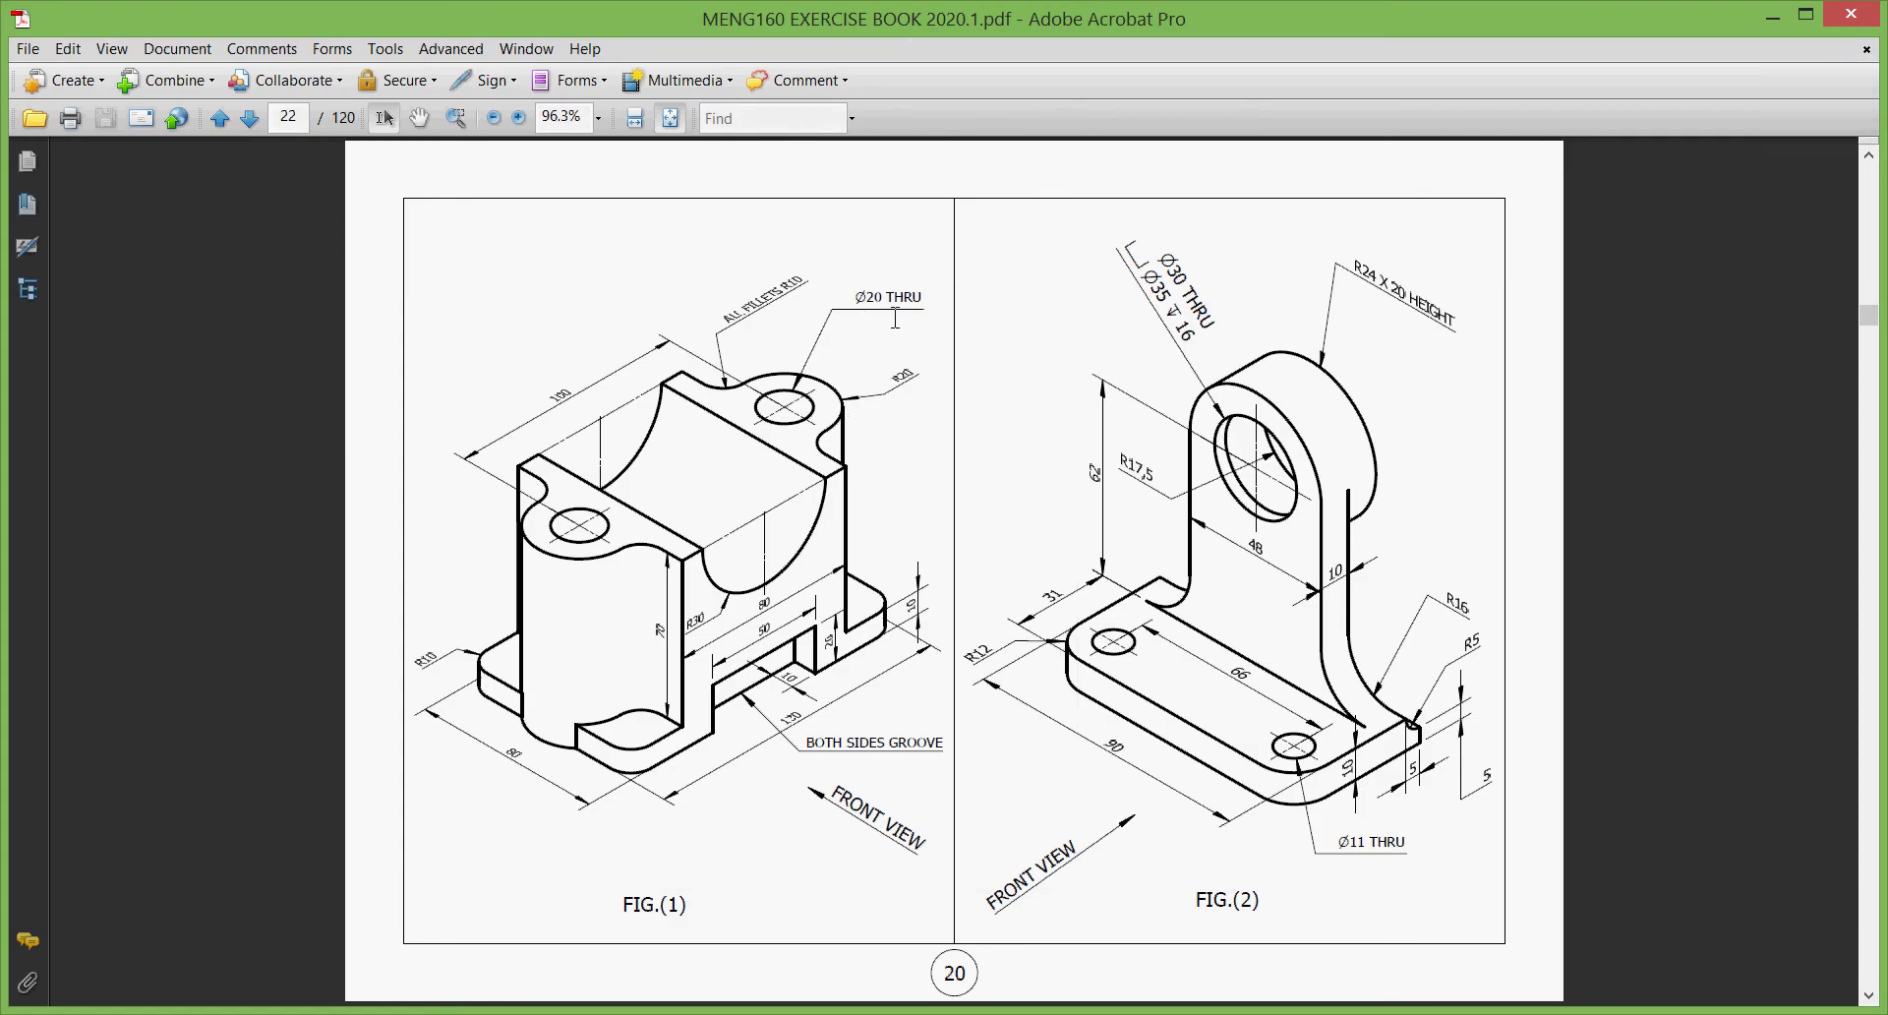
key("alt+Tab")
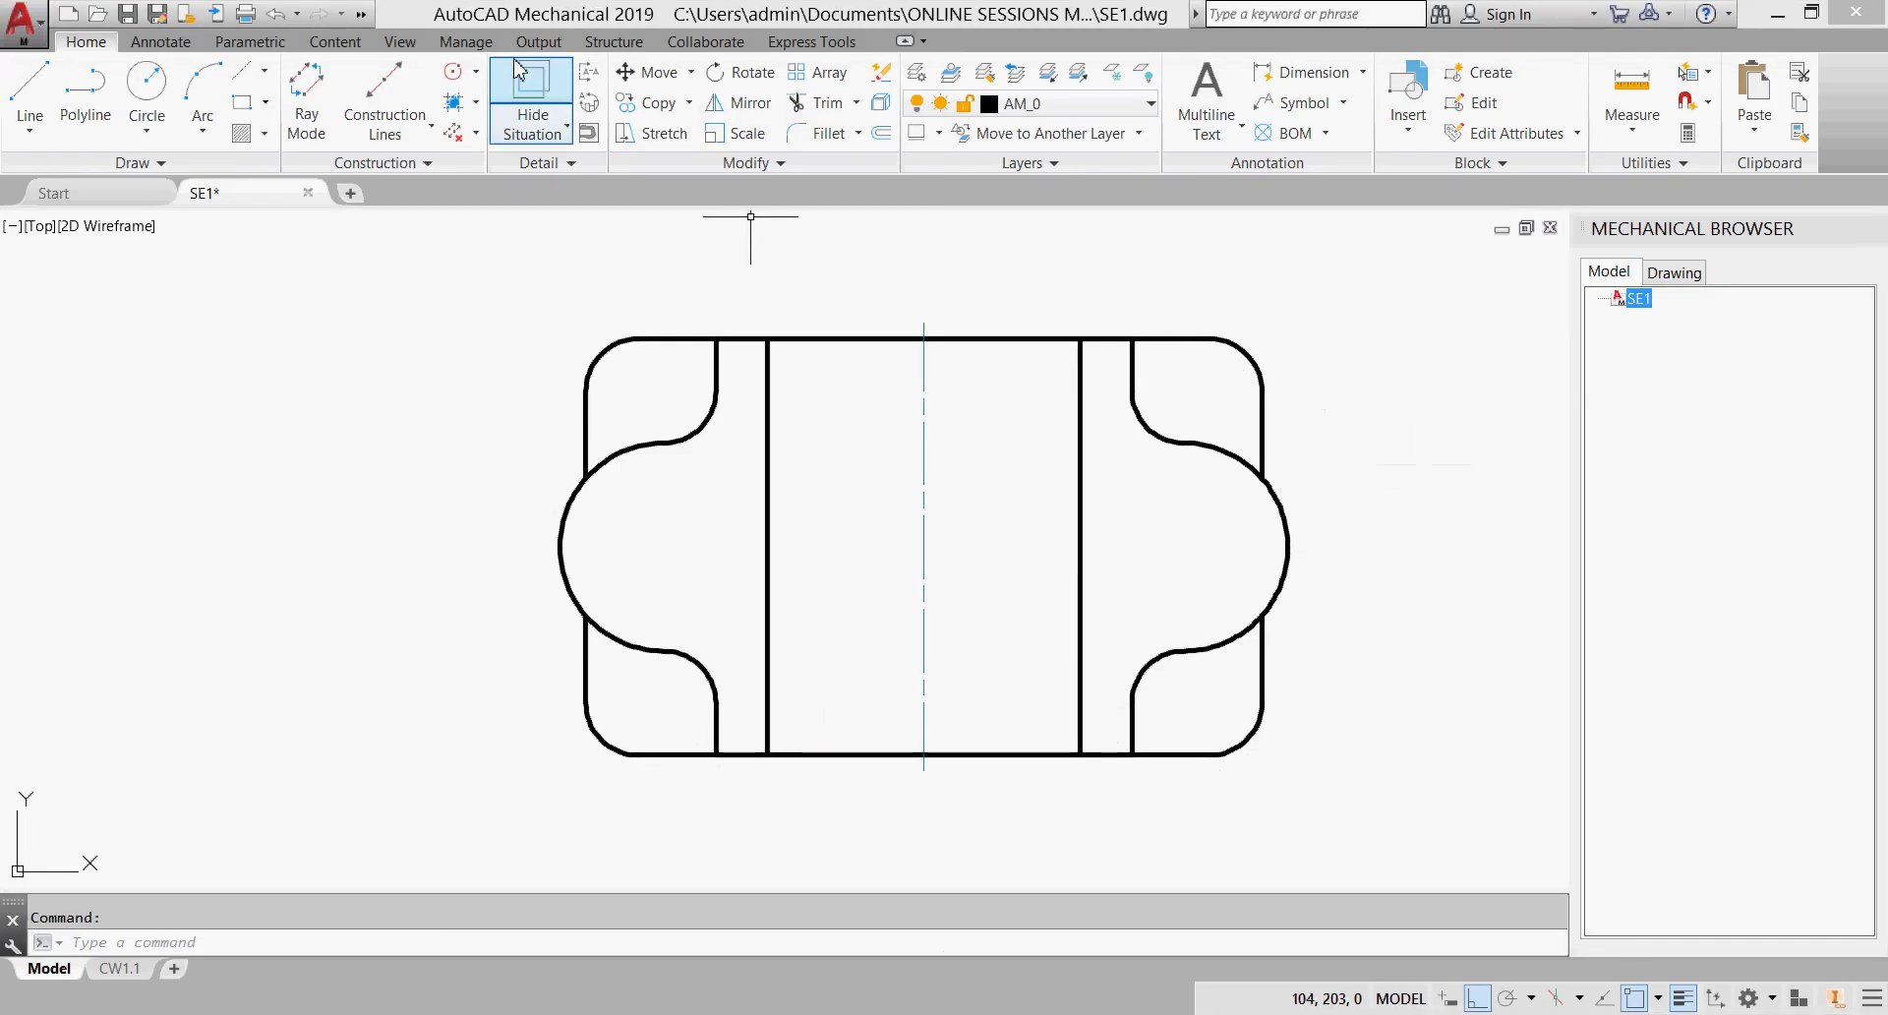
Step: Turn on mechanical structure and start a Through Hole of type User Through Holes in the Top representation
left_click(358, 51)
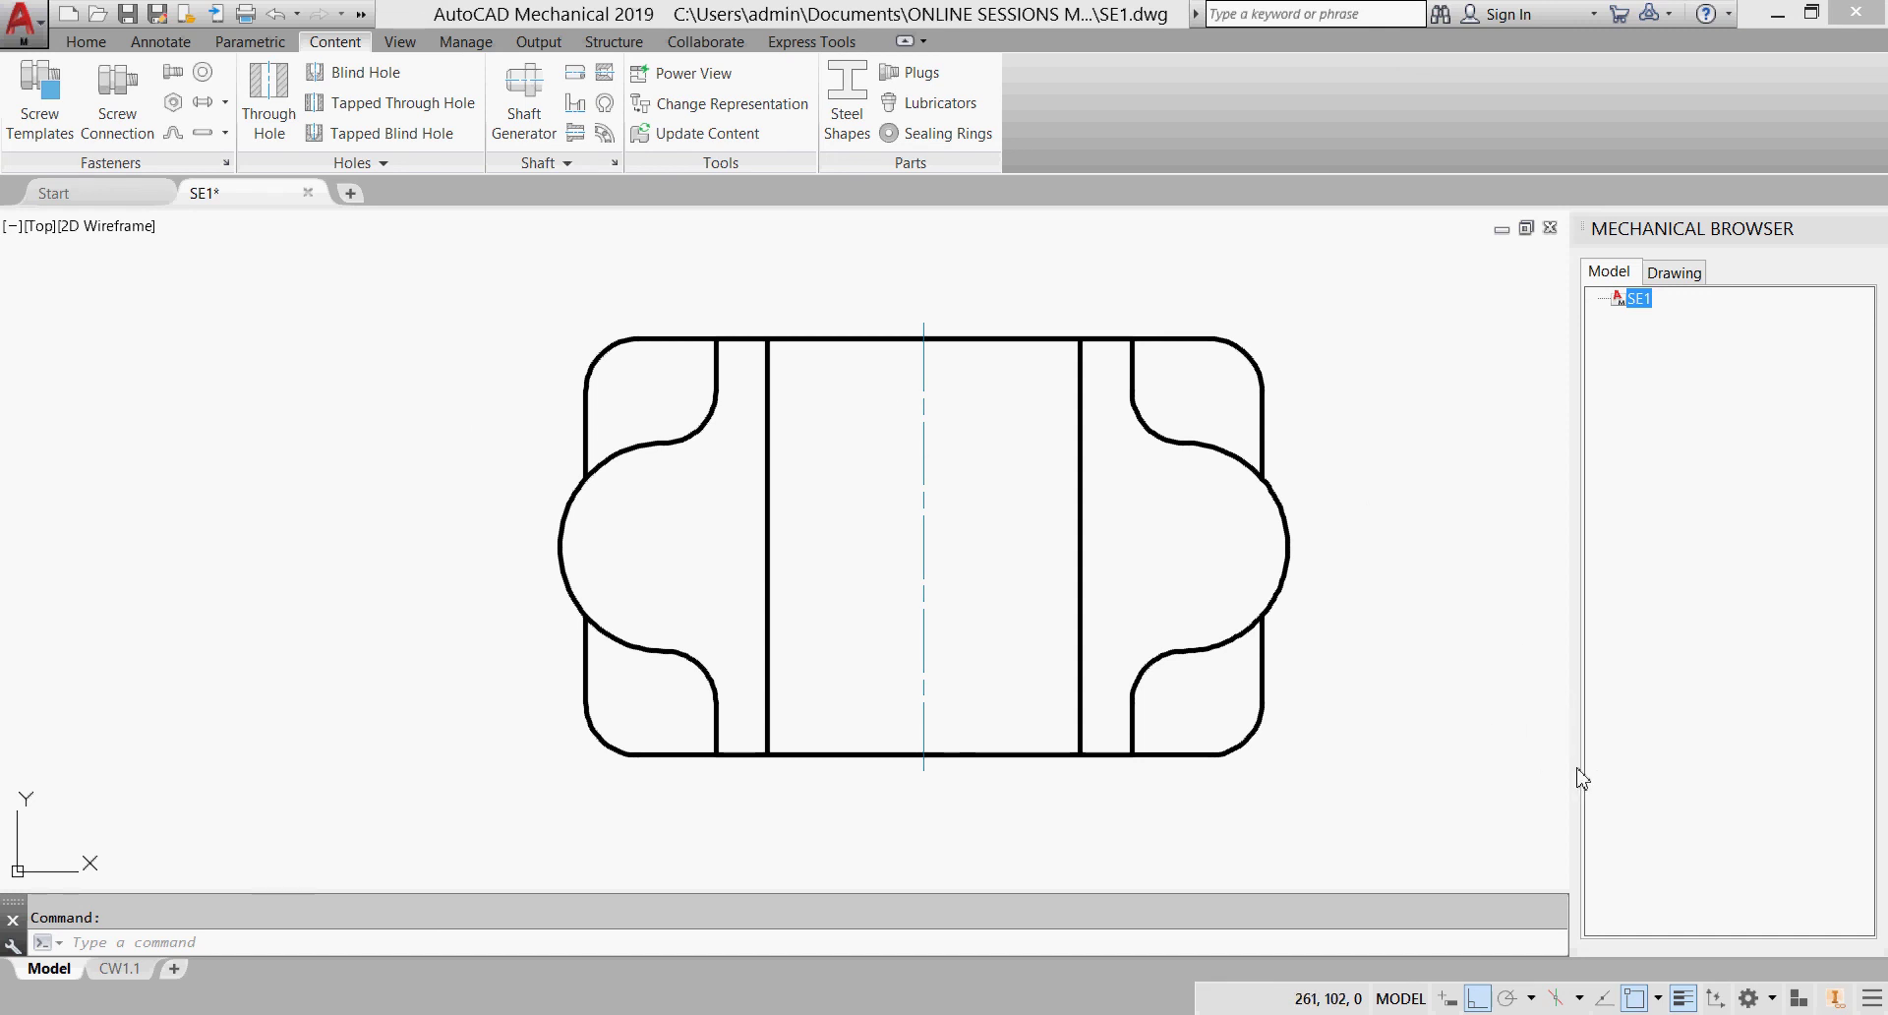
left_click(1798, 1000)
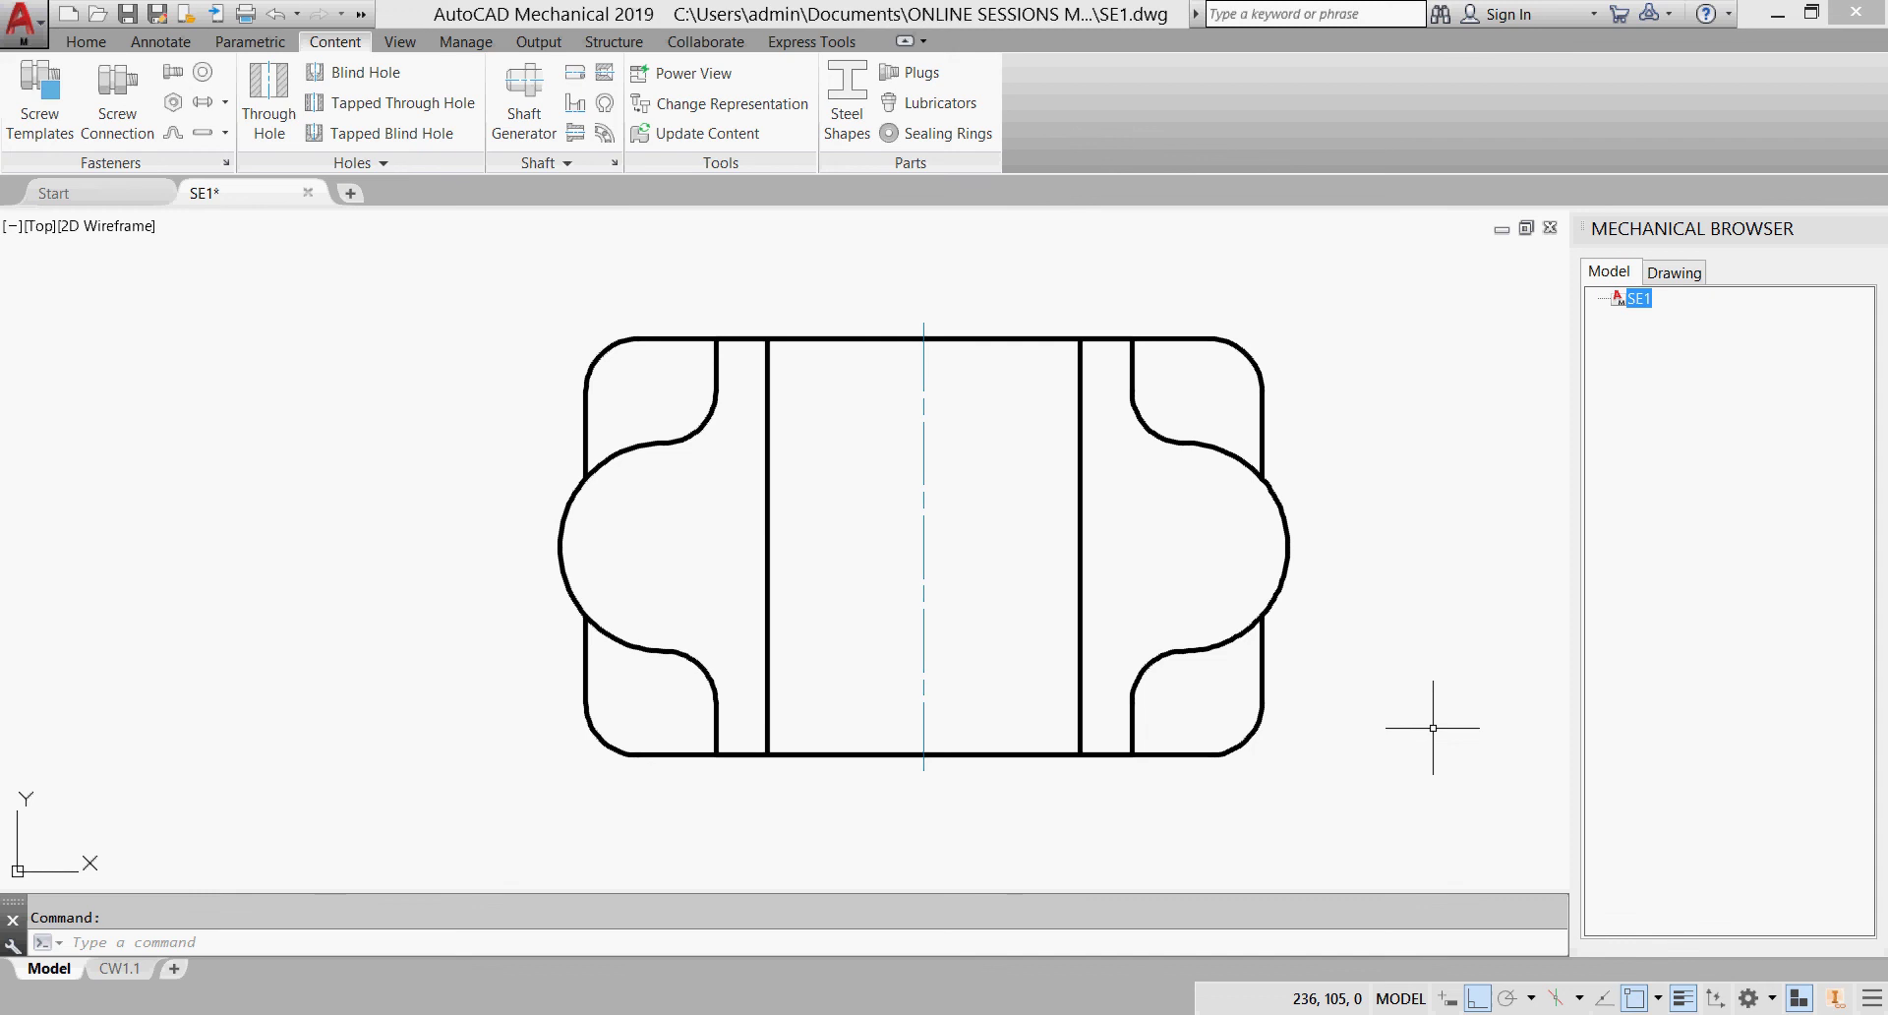
left_click(280, 98)
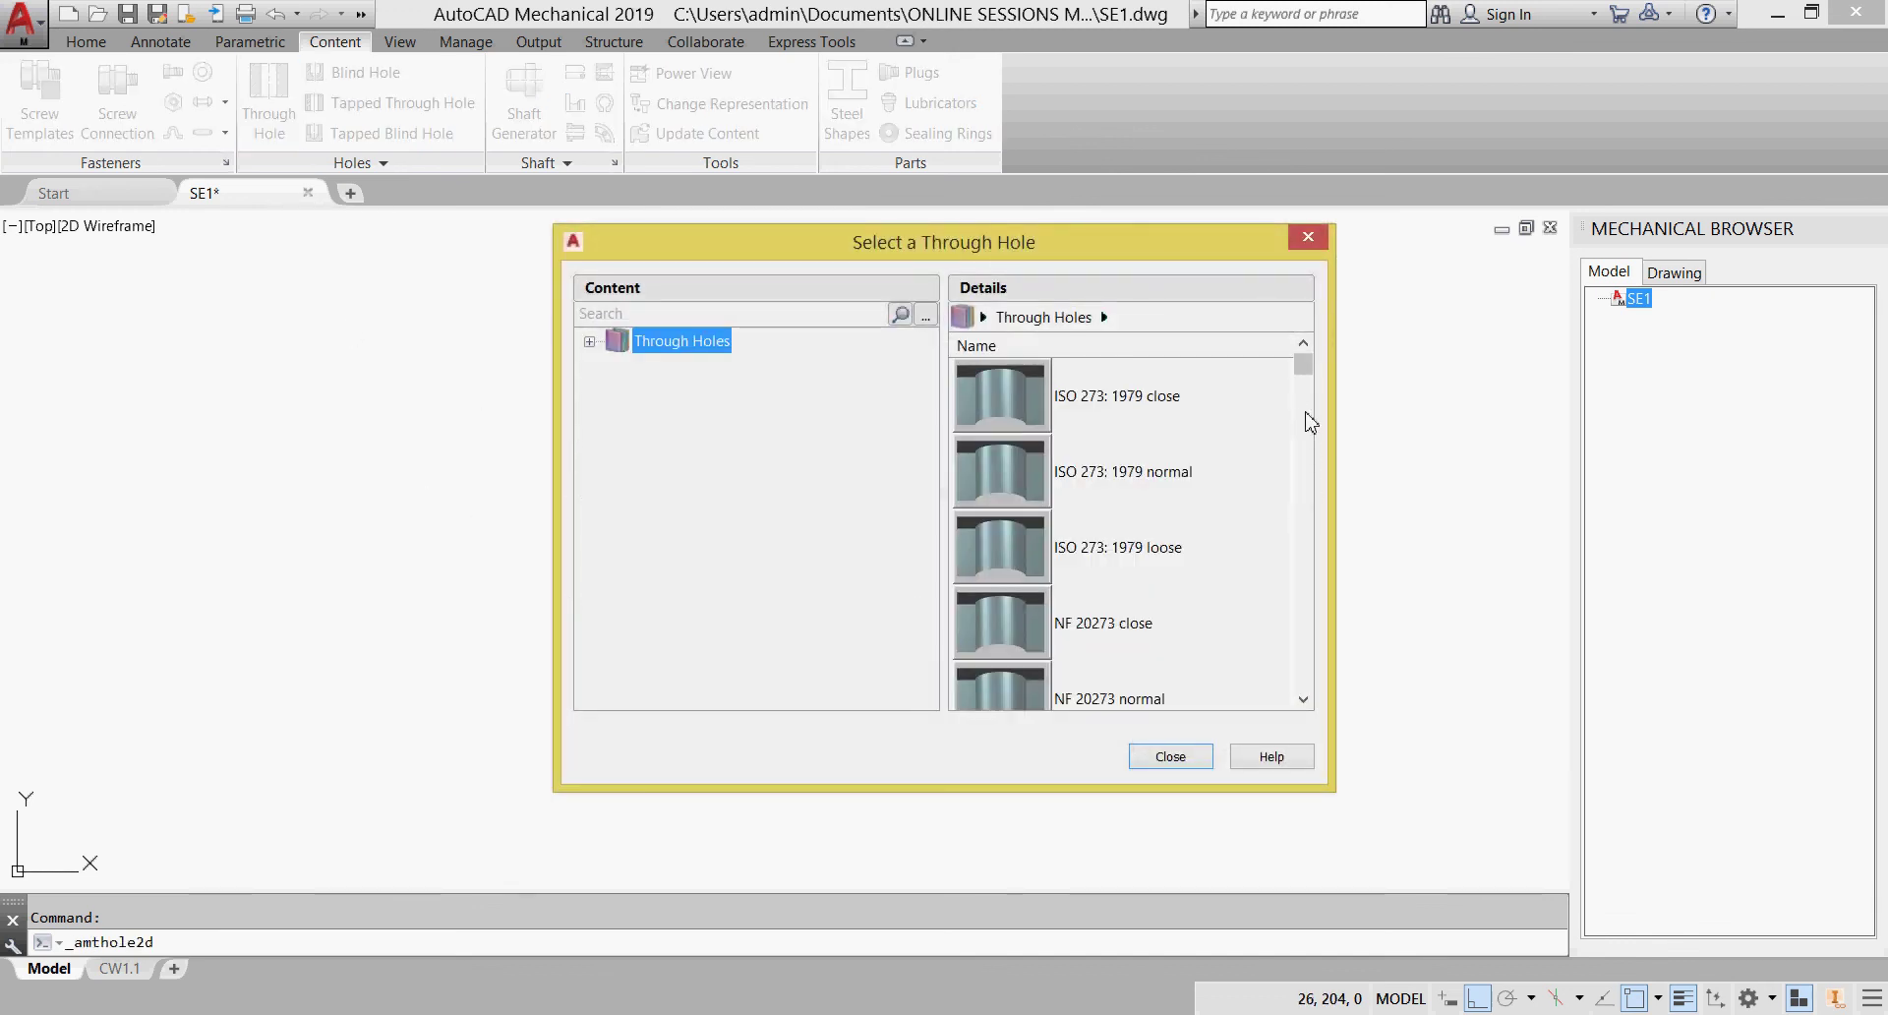
left_click_drag(1304, 369, 1308, 688)
double_click(1011, 619)
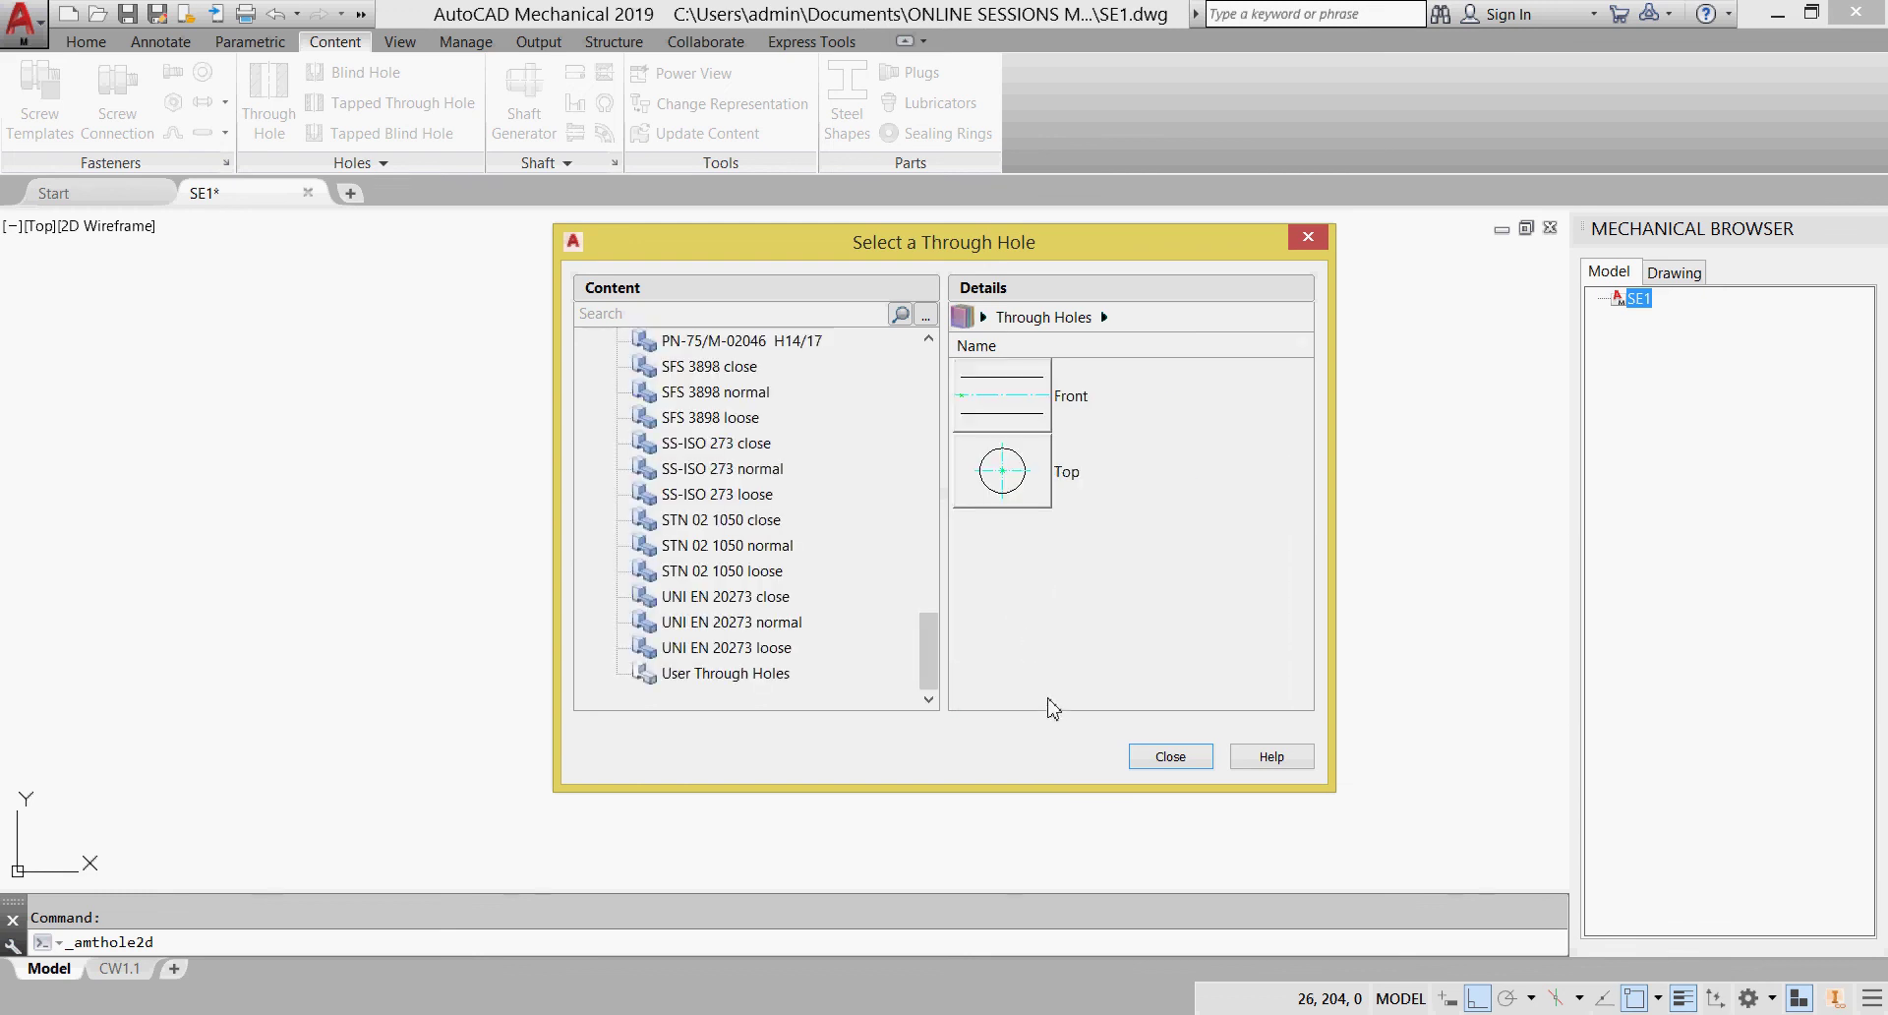
left_click(1006, 469)
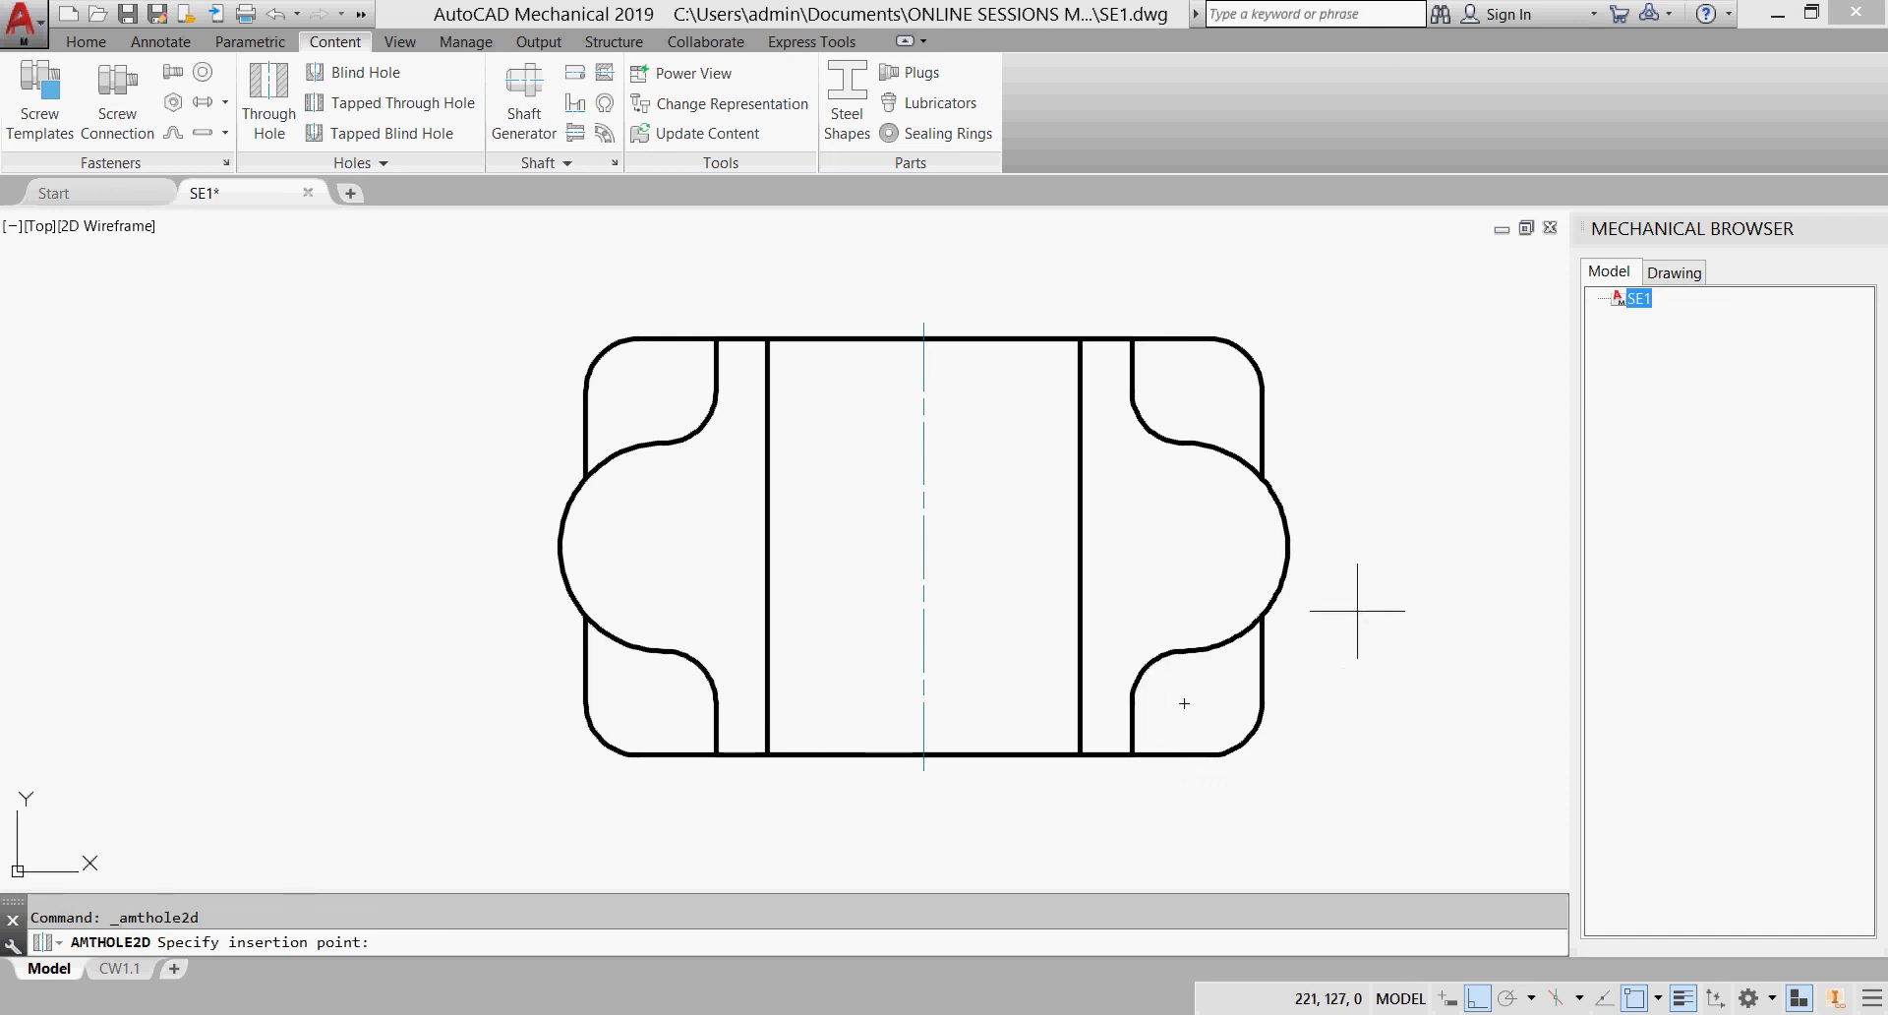
Step: Place the through hole at the centre of the right-hand arc with 0° rotation and a nominal diameter of 20
left_click(1192, 546)
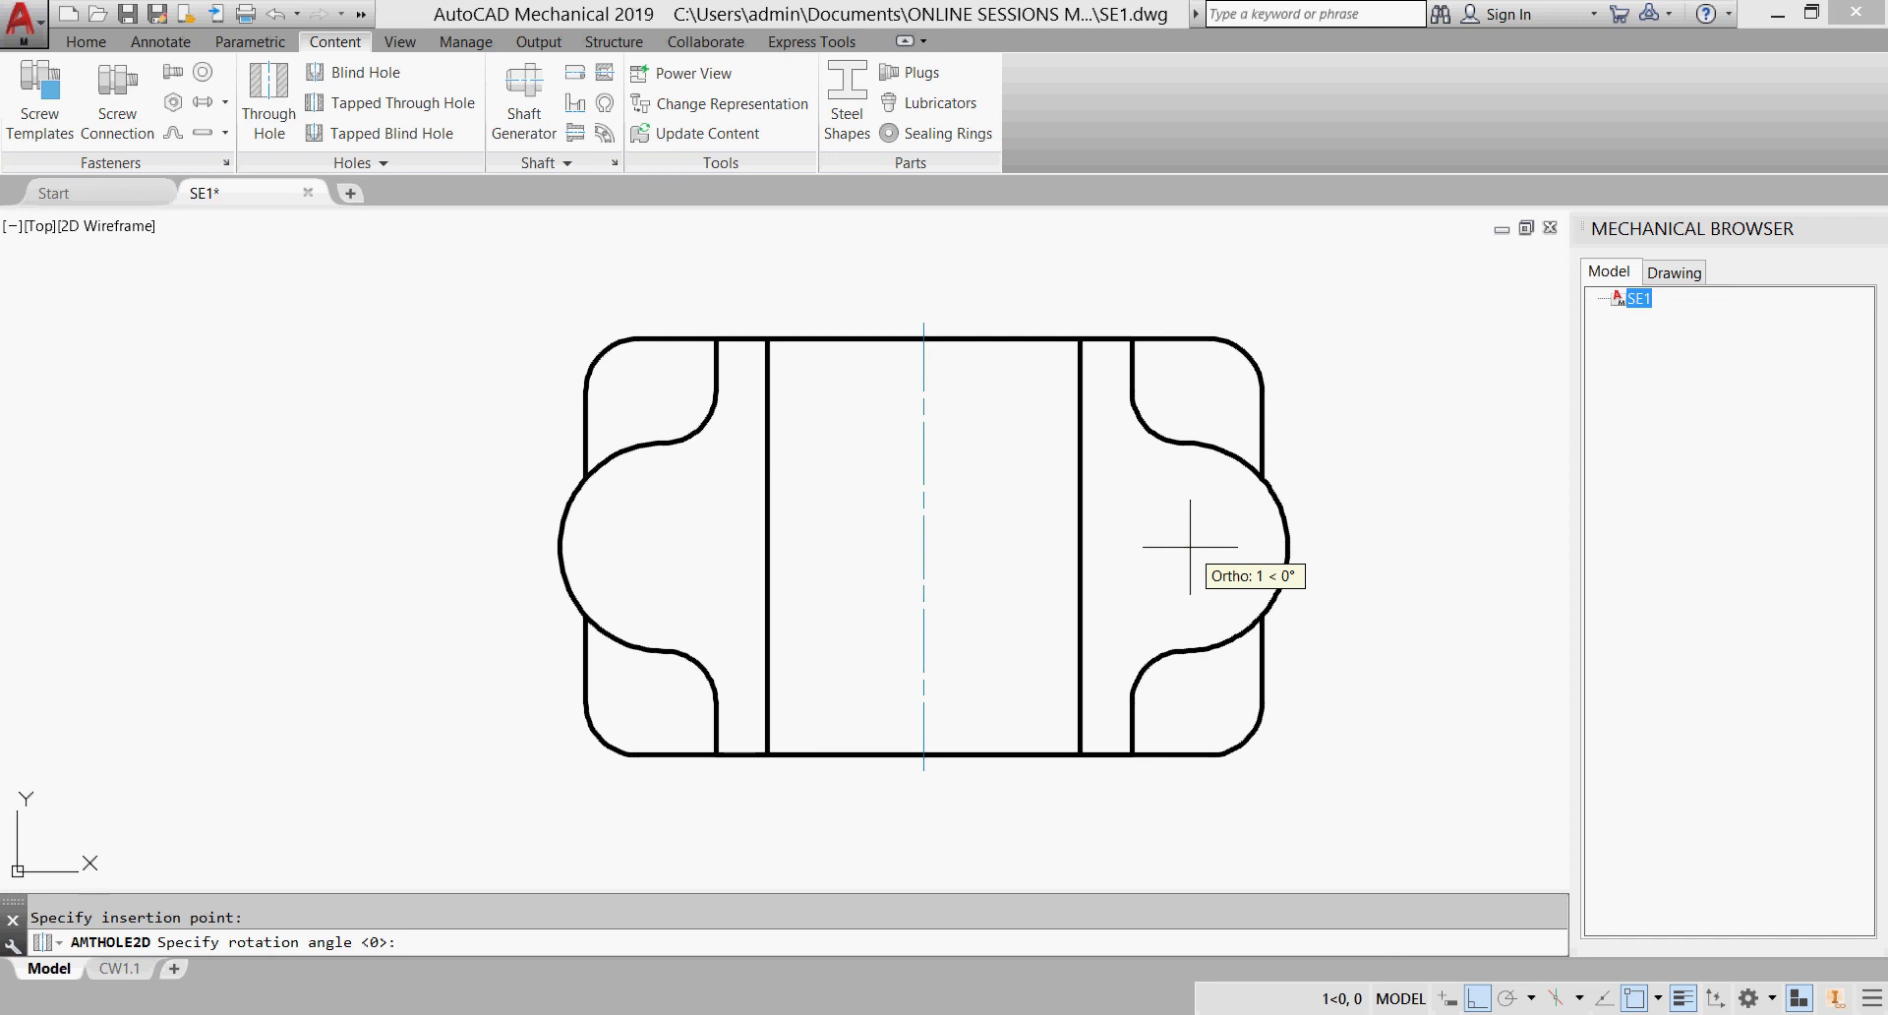
left_click(1192, 548)
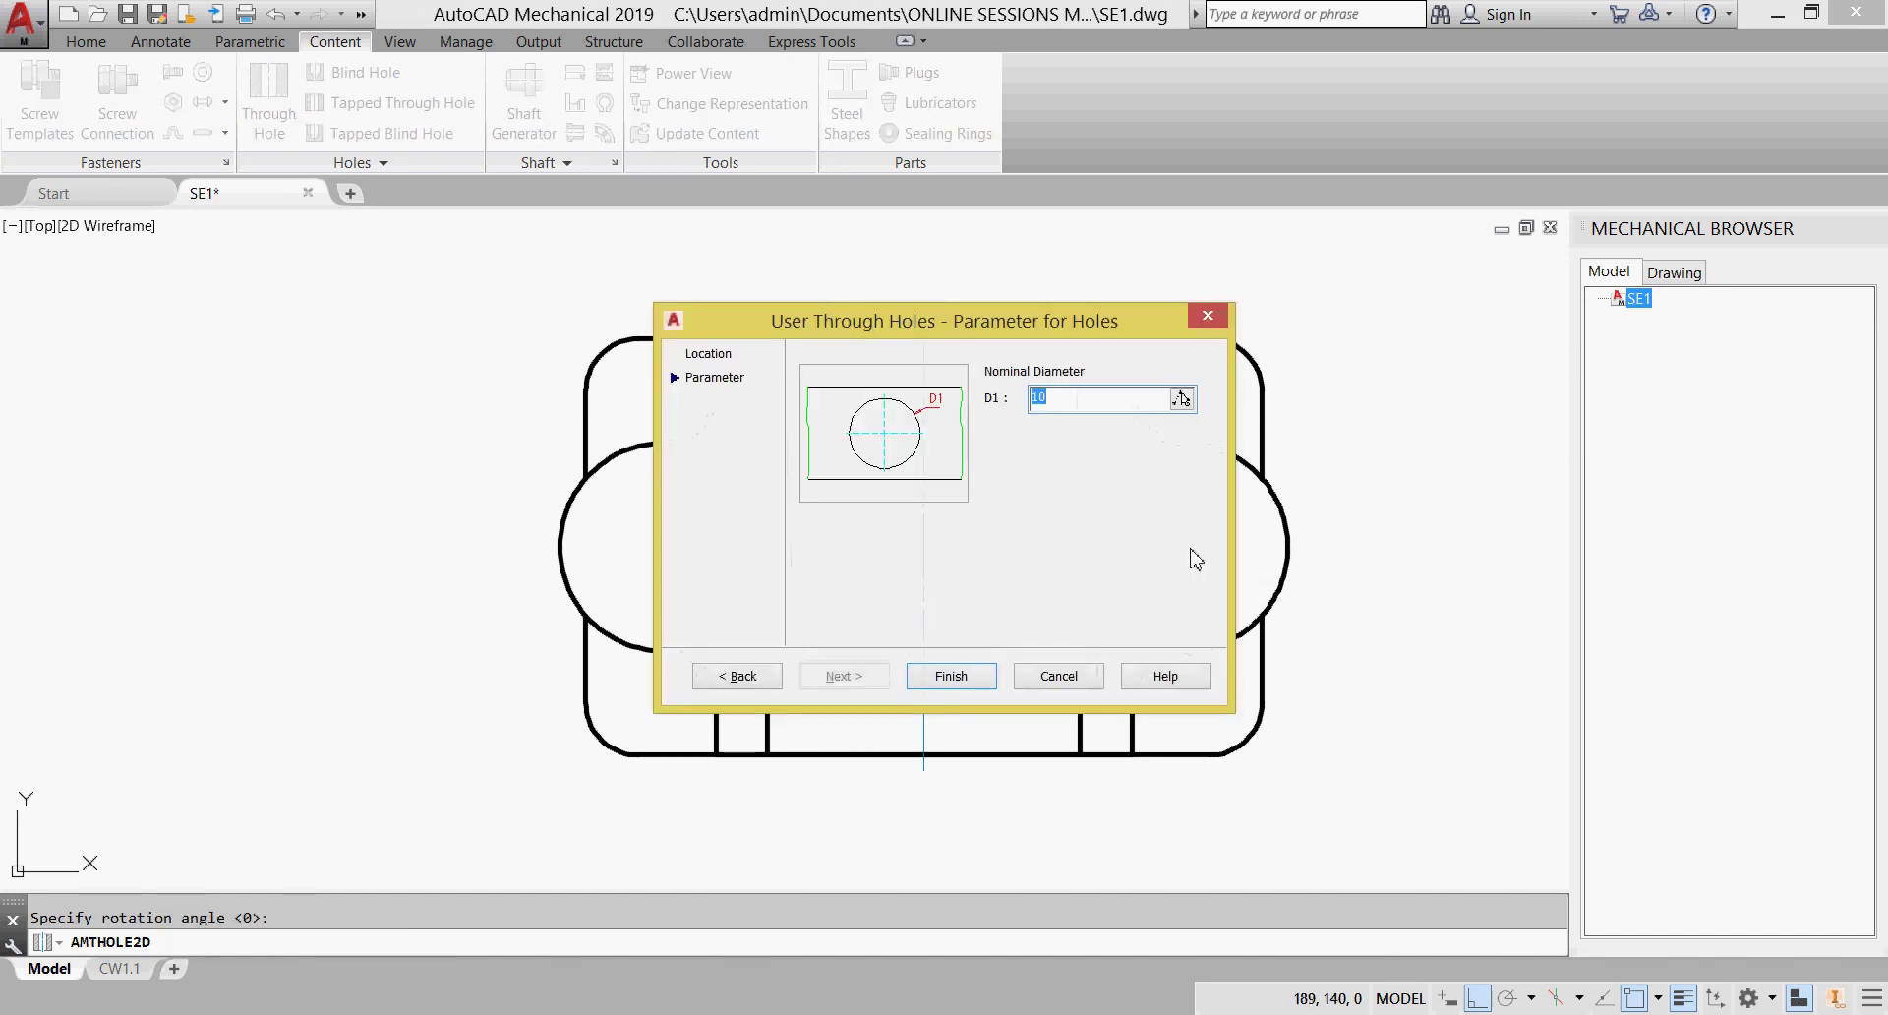
type("2")
key("Return")
key("Return")
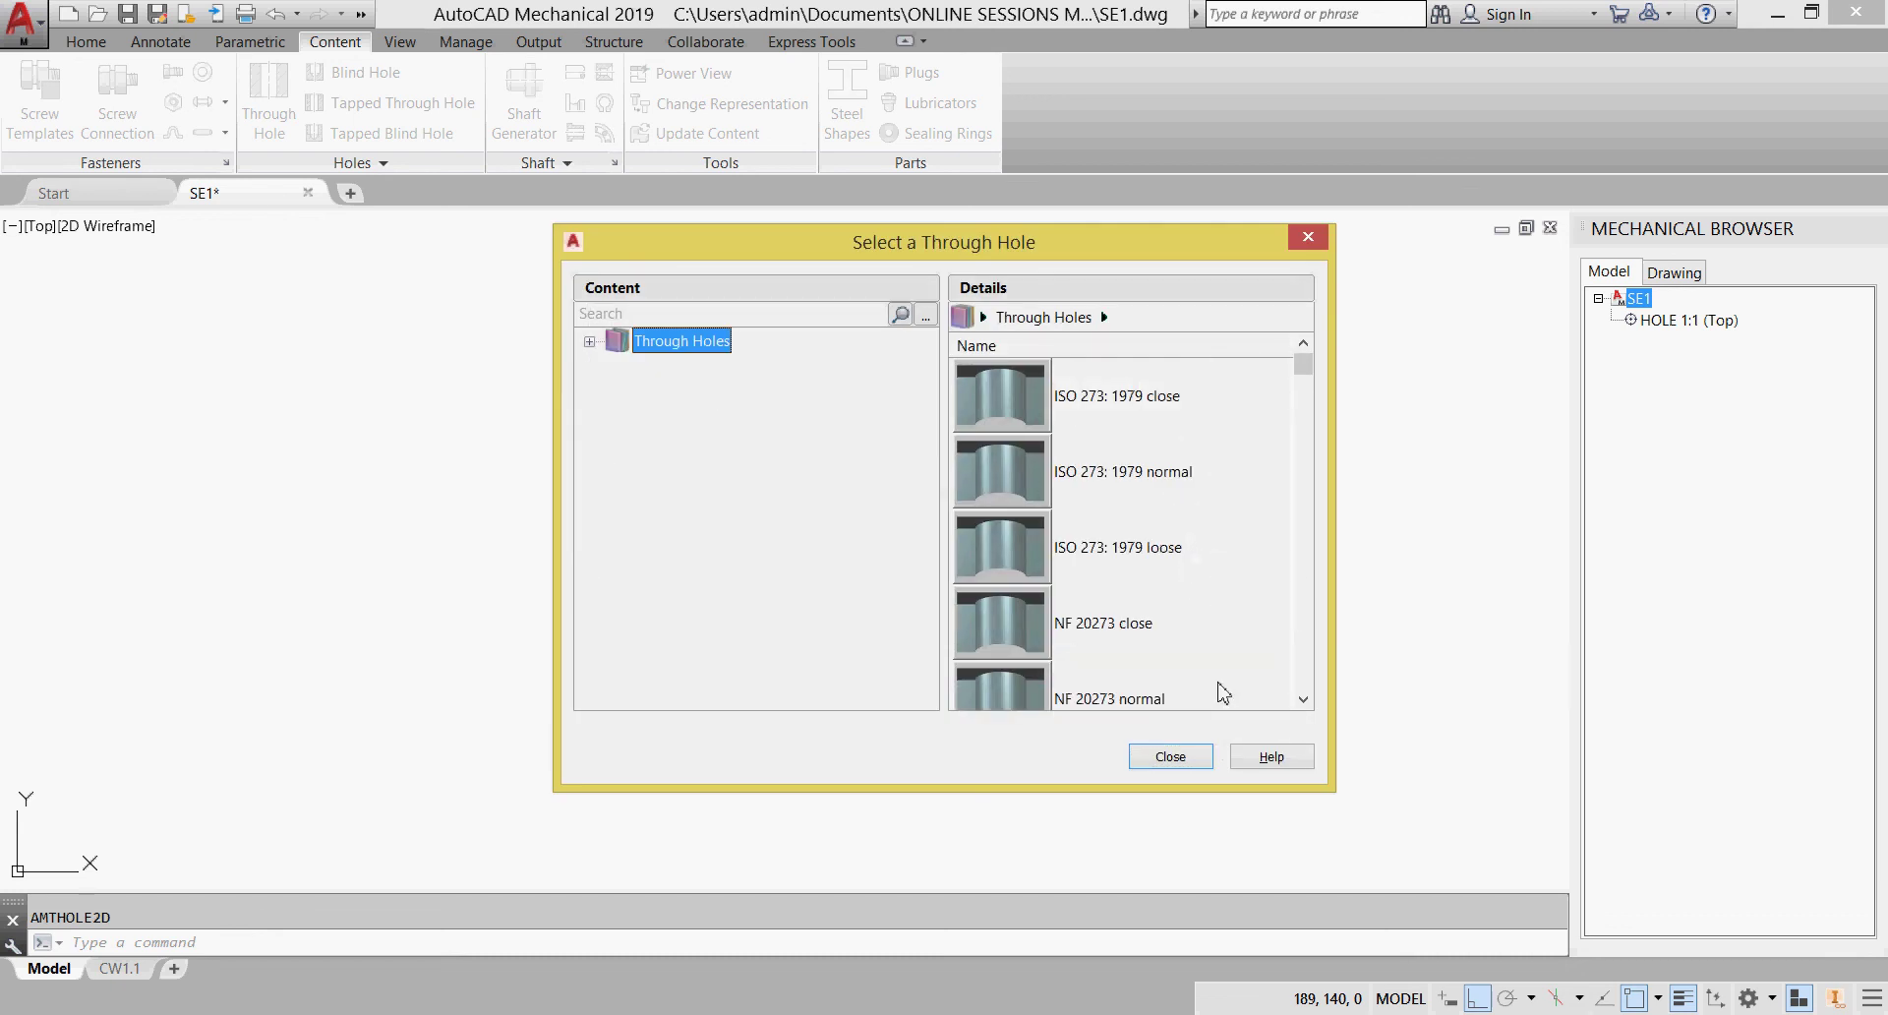
left_click(1185, 761)
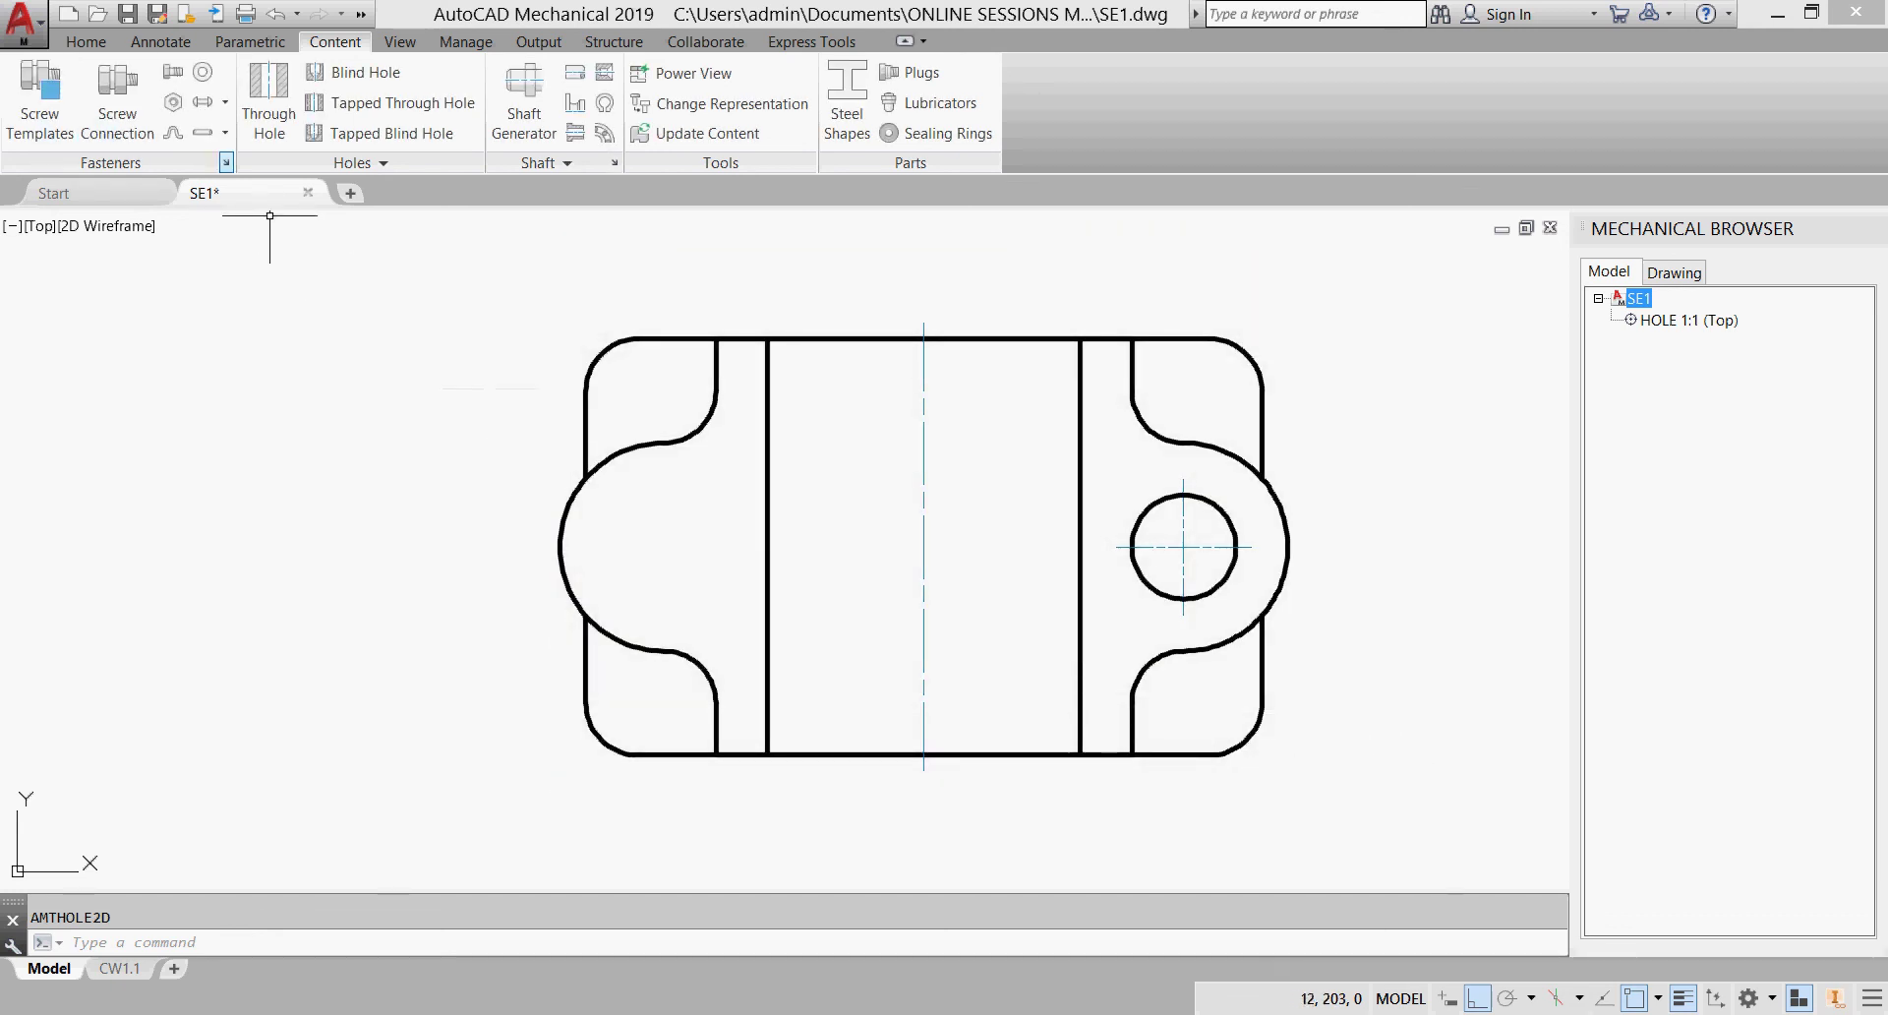
Step: Mirror the through hole about the vertical centerline to the left-hand arc, keeping the source hole
left_click(99, 46)
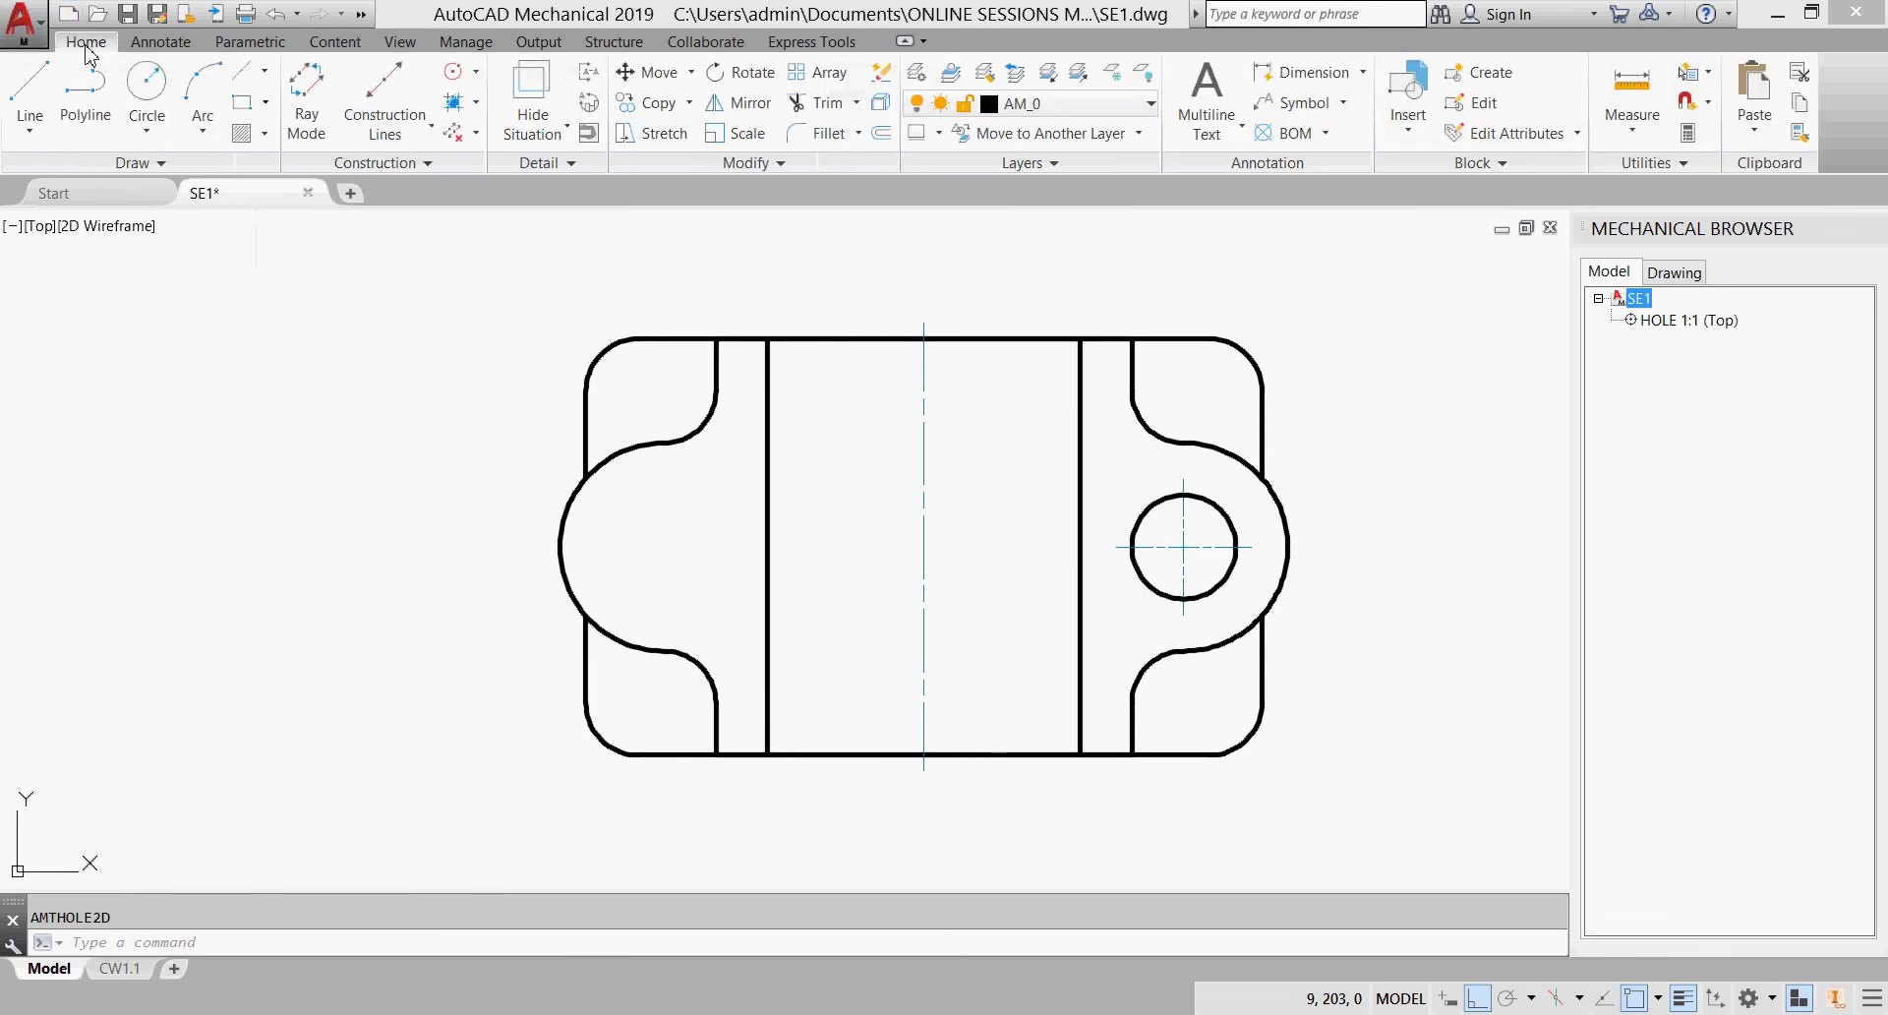
left_click(739, 102)
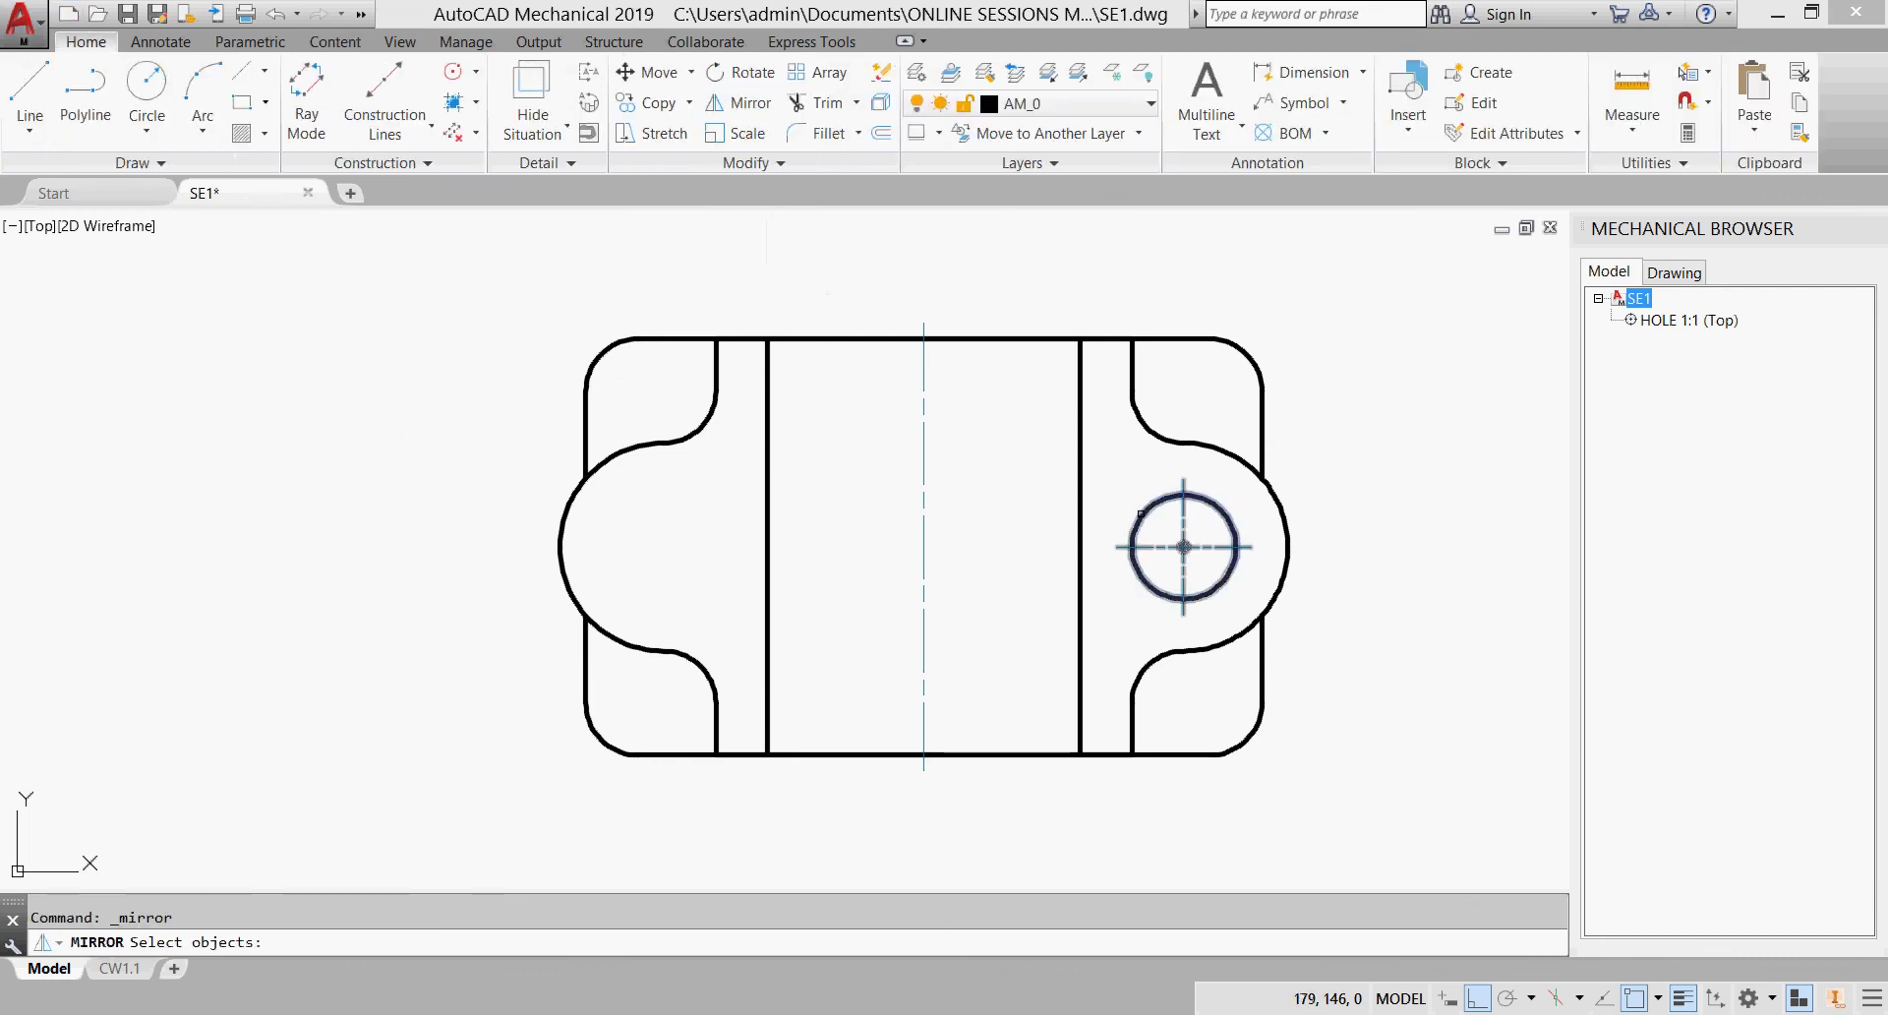
left_click(1149, 509)
key("Return")
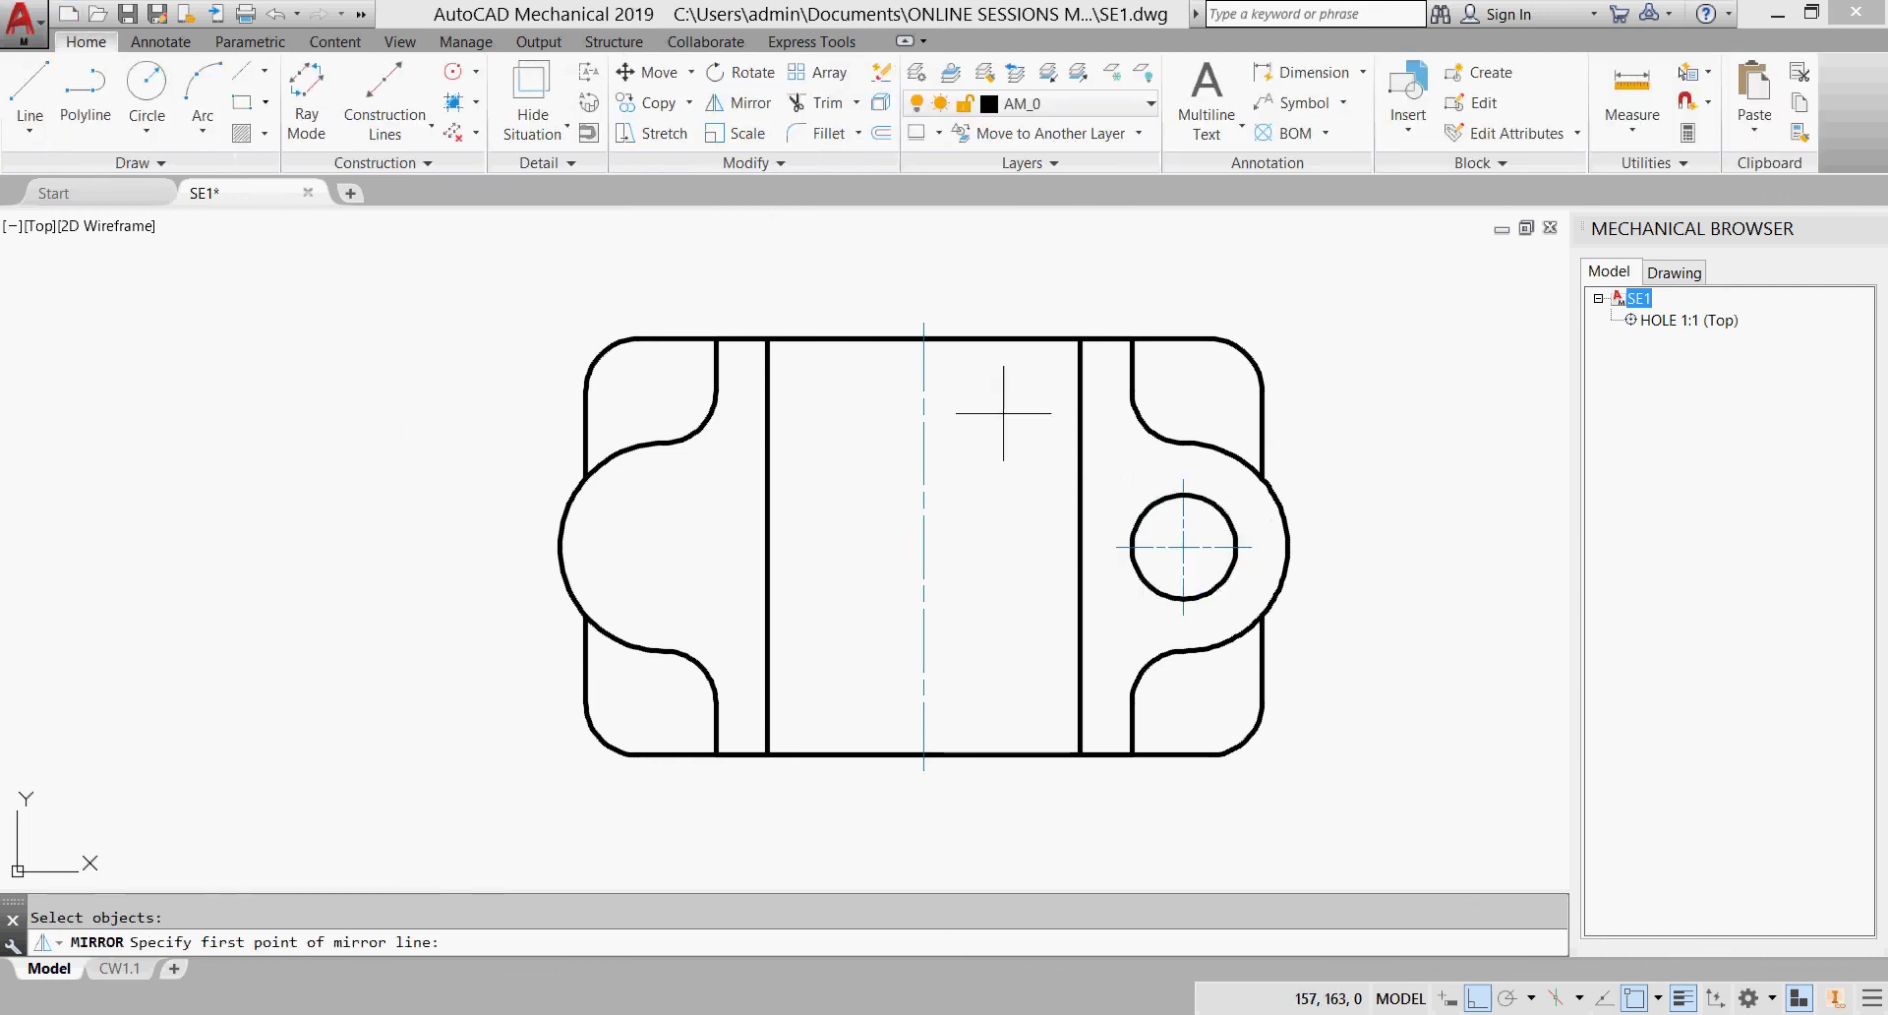
left_click(923, 339)
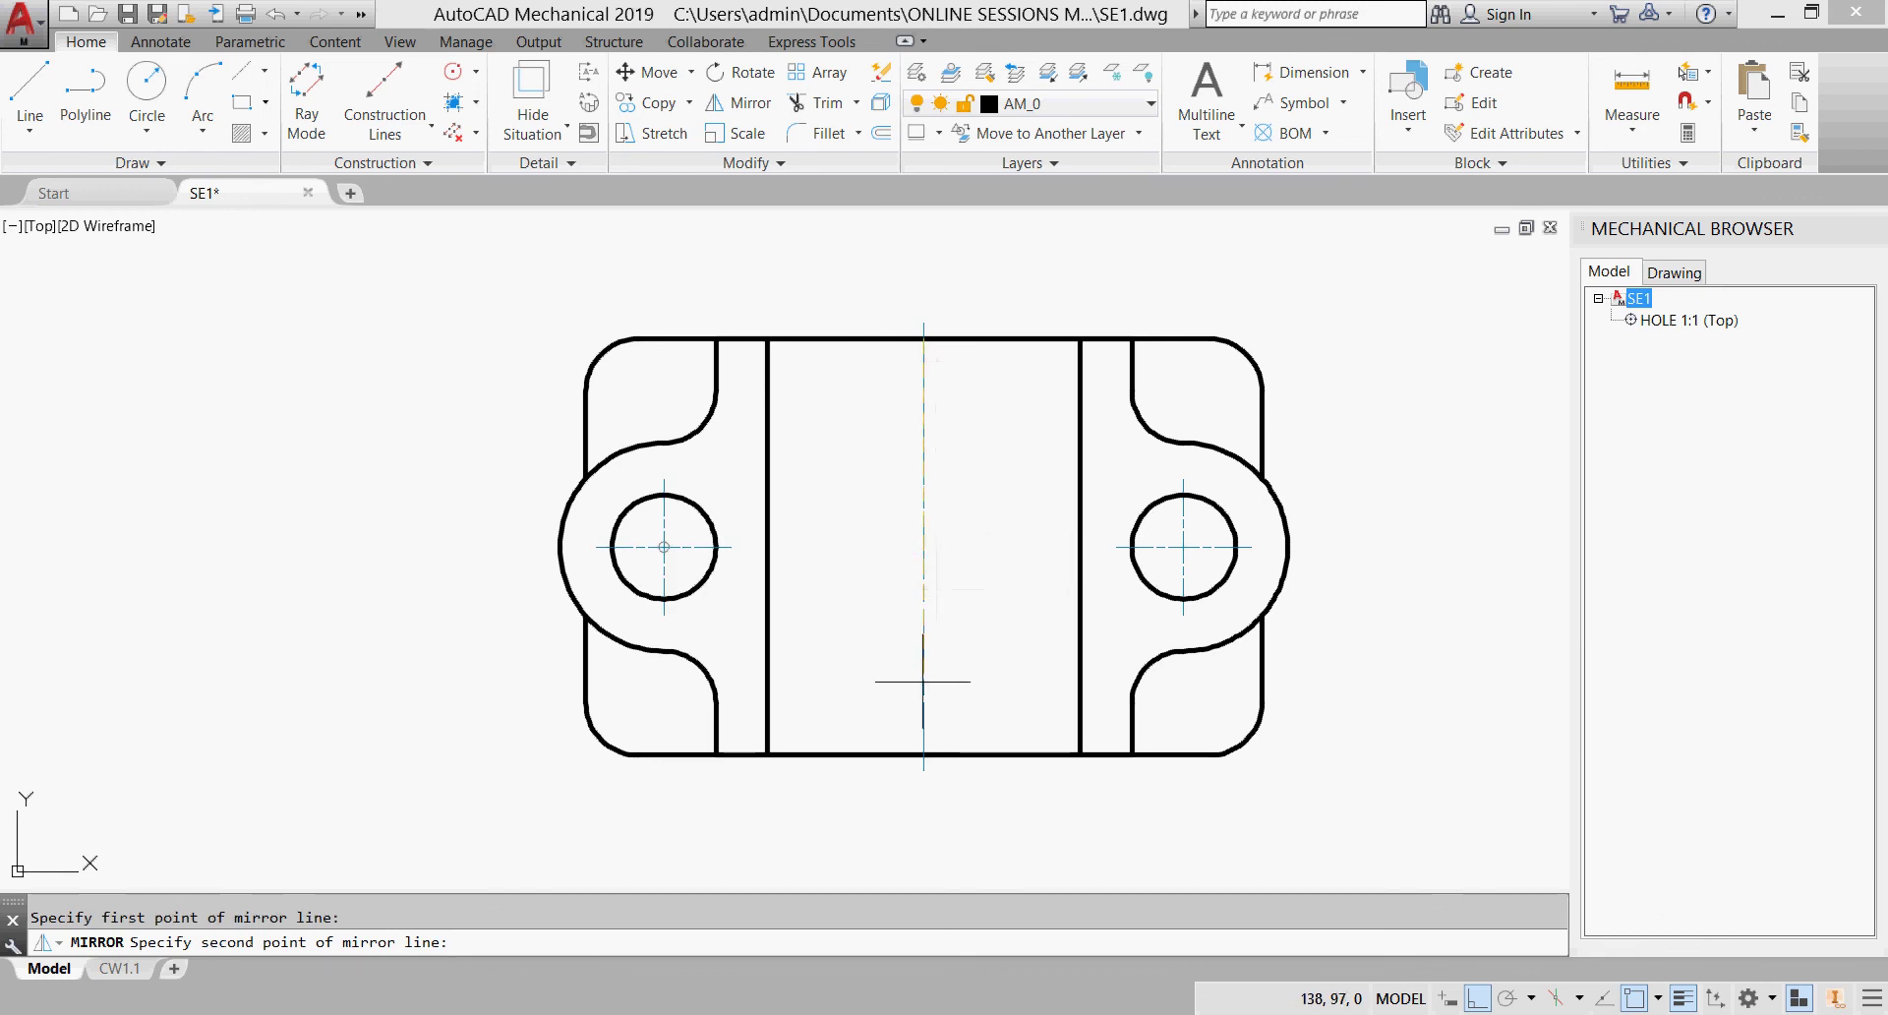
left_click(924, 757)
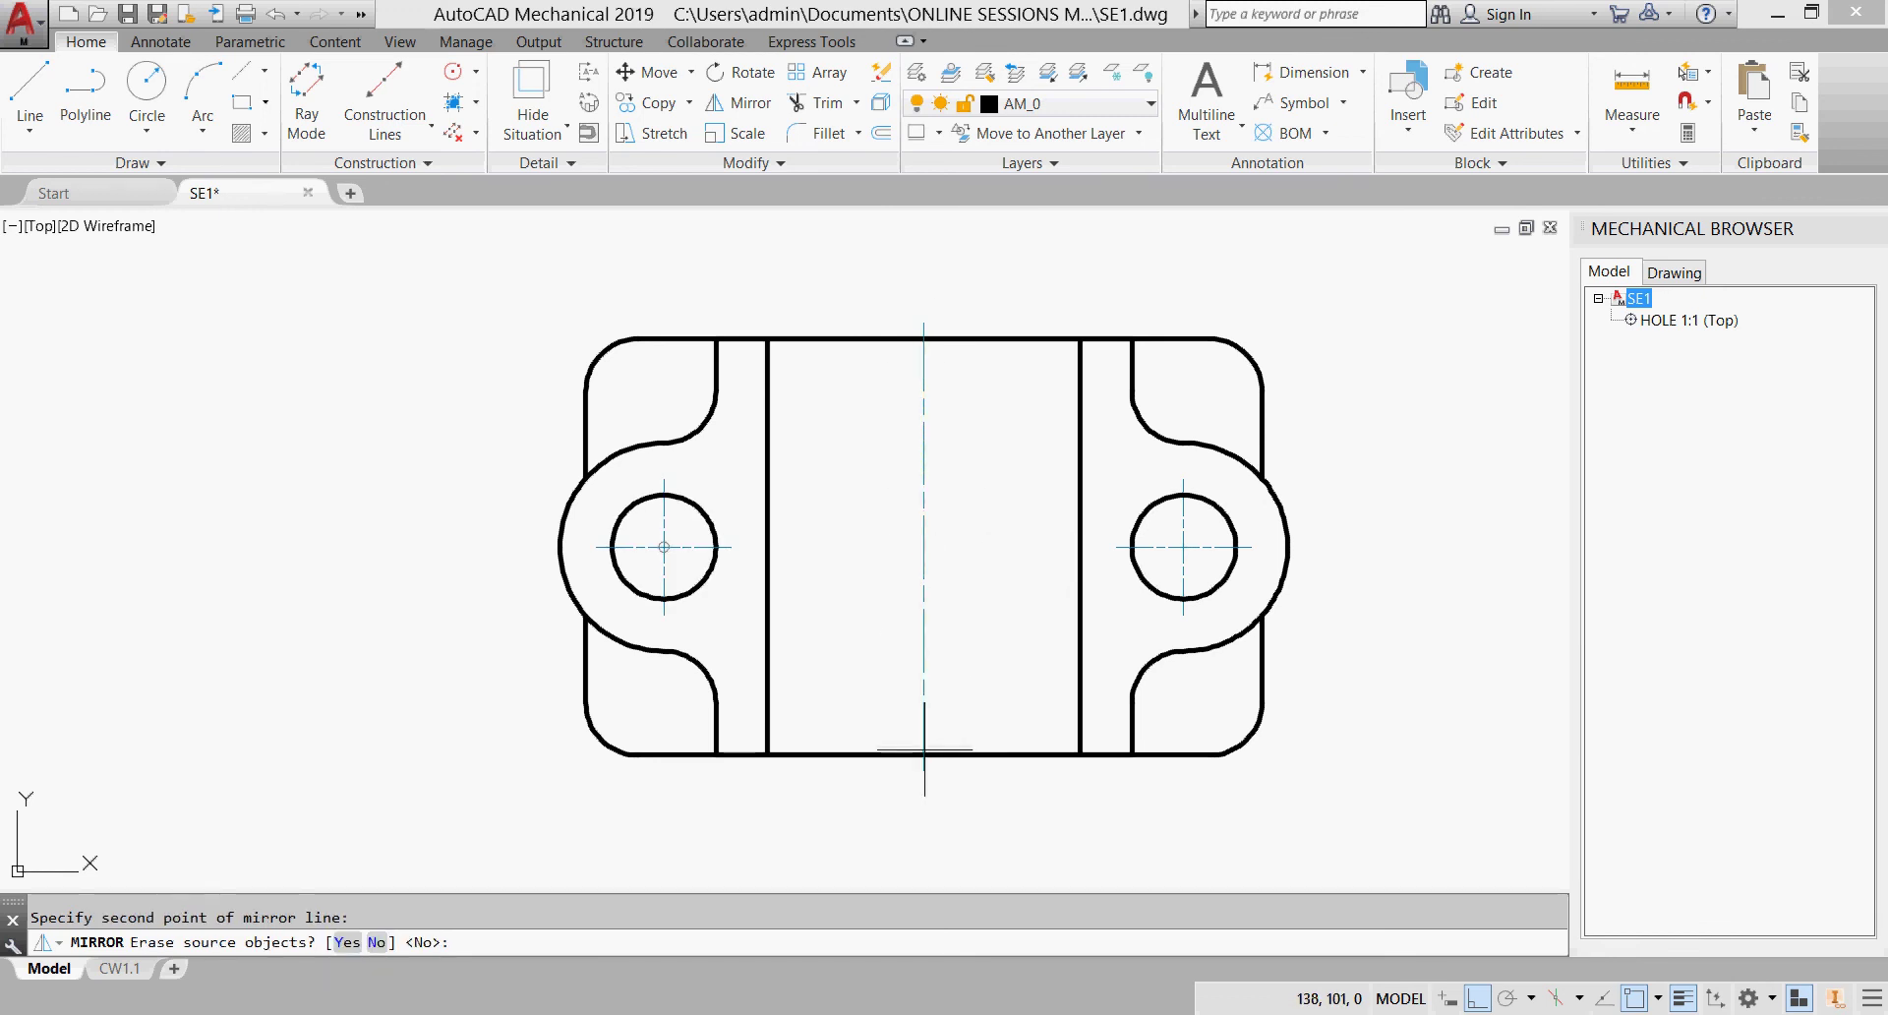
key("Return")
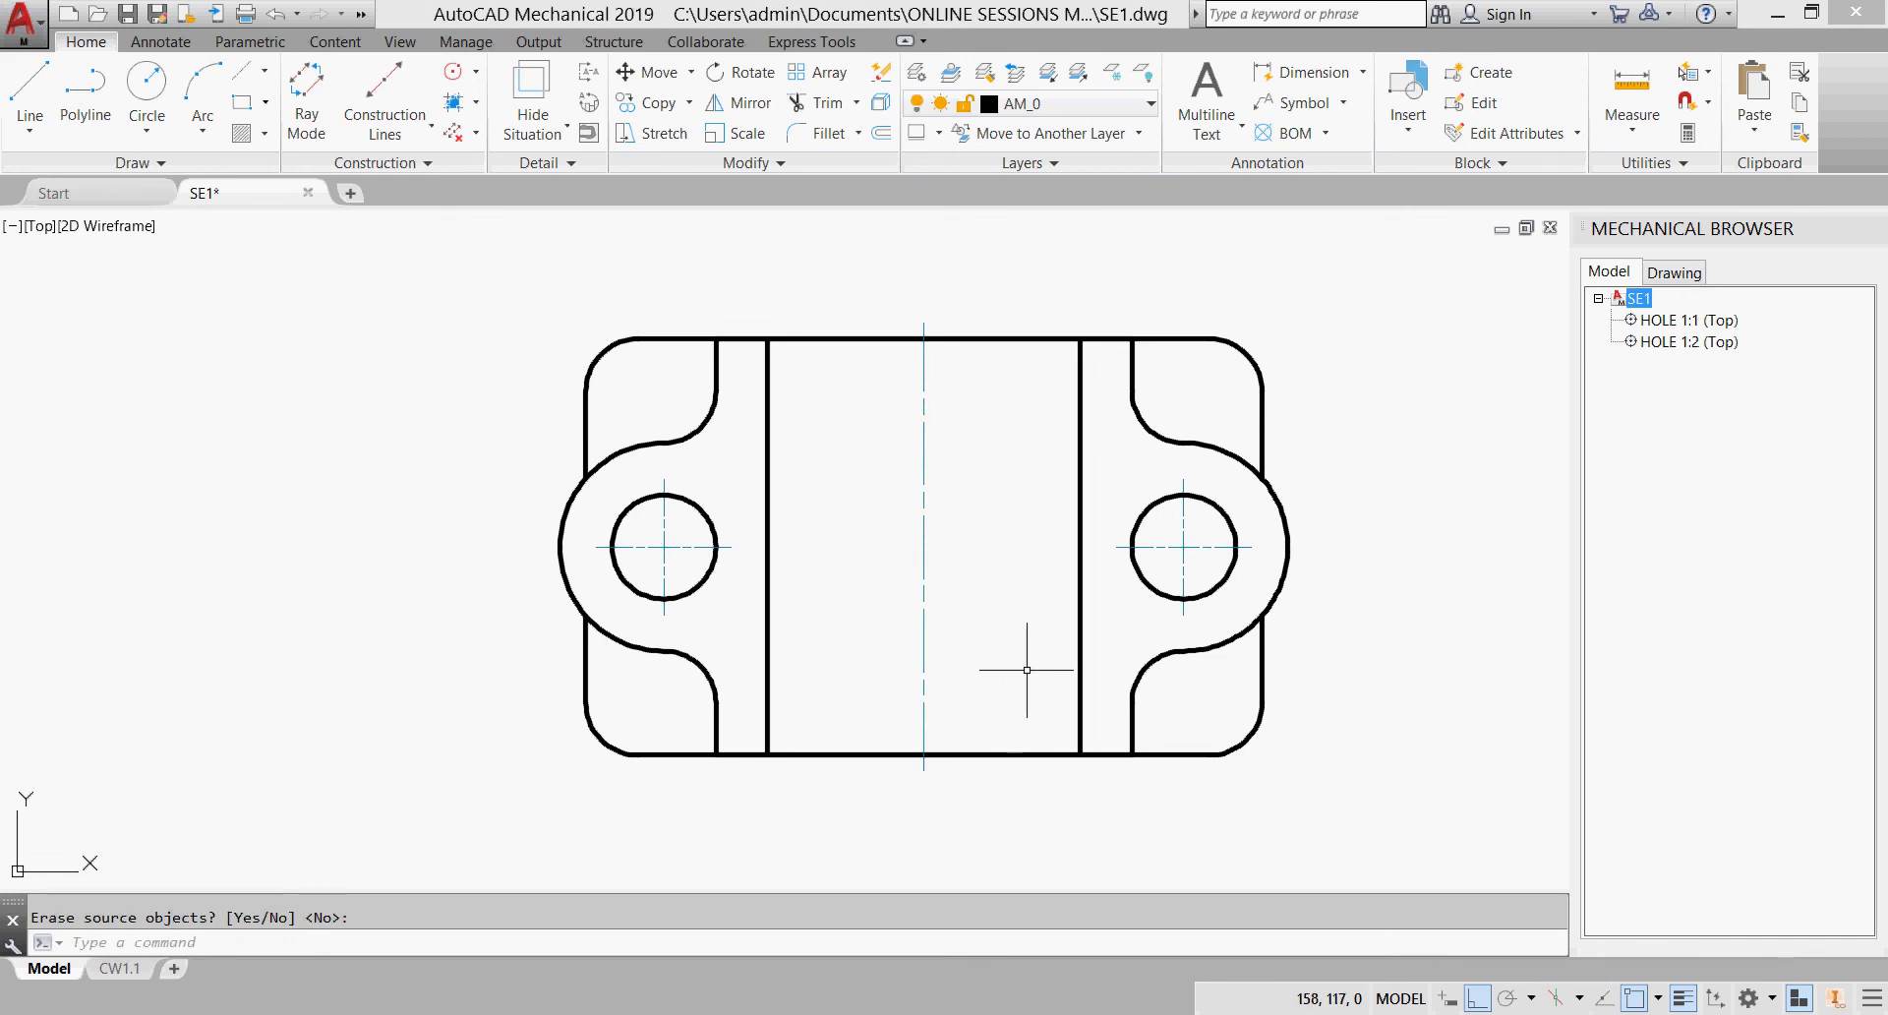
Step: Switch to the exercise book PDF and examine FIG.(1) for the remaining features of the top view
key("alt+Tab")
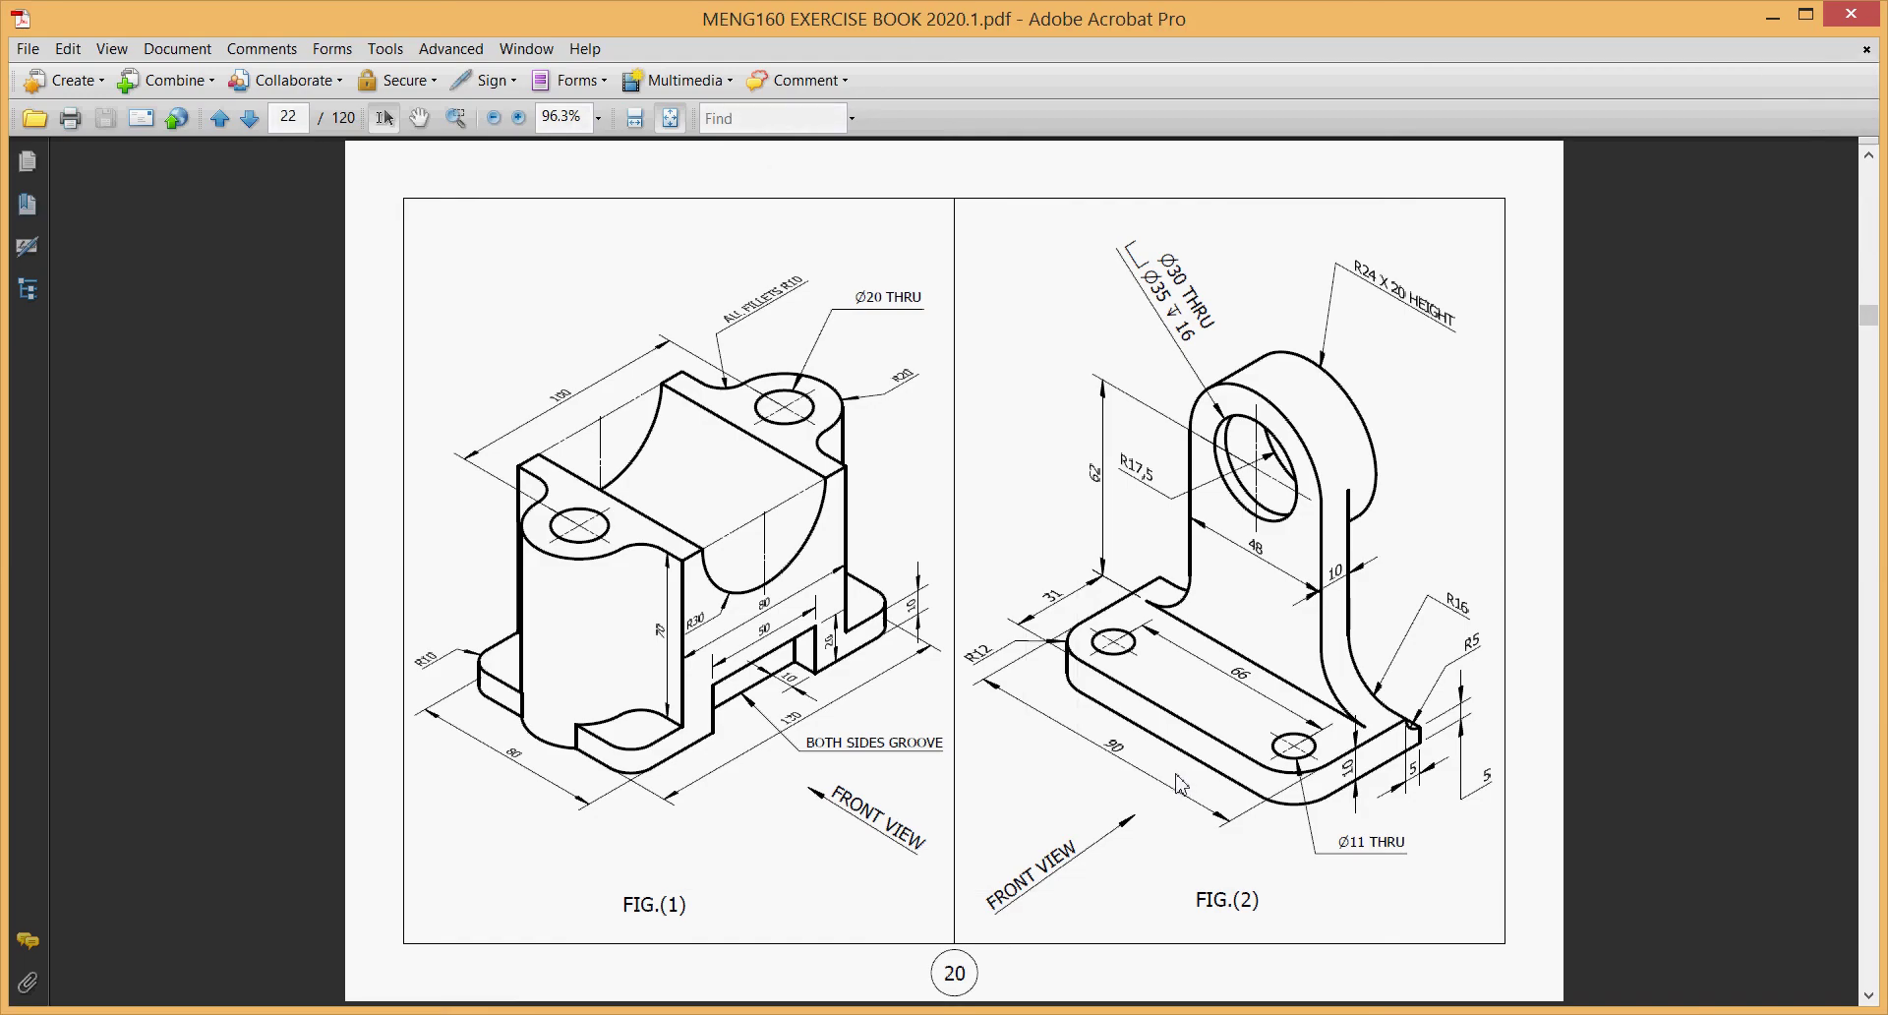